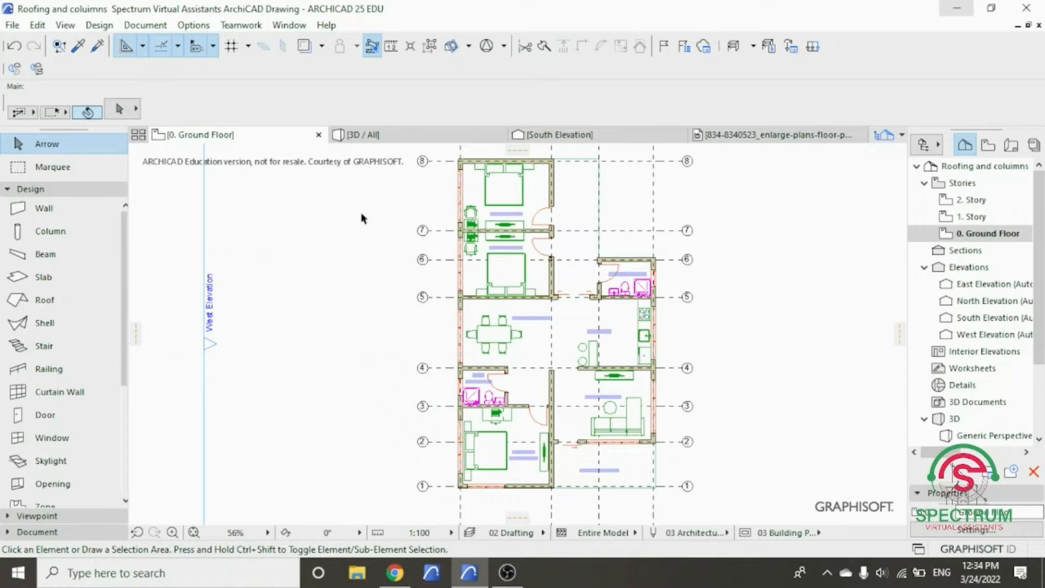
- Open the default settings for columns and set the cross-section dimensions to 300 by 500
click(63, 189)
click(63, 189)
double_click(43, 234)
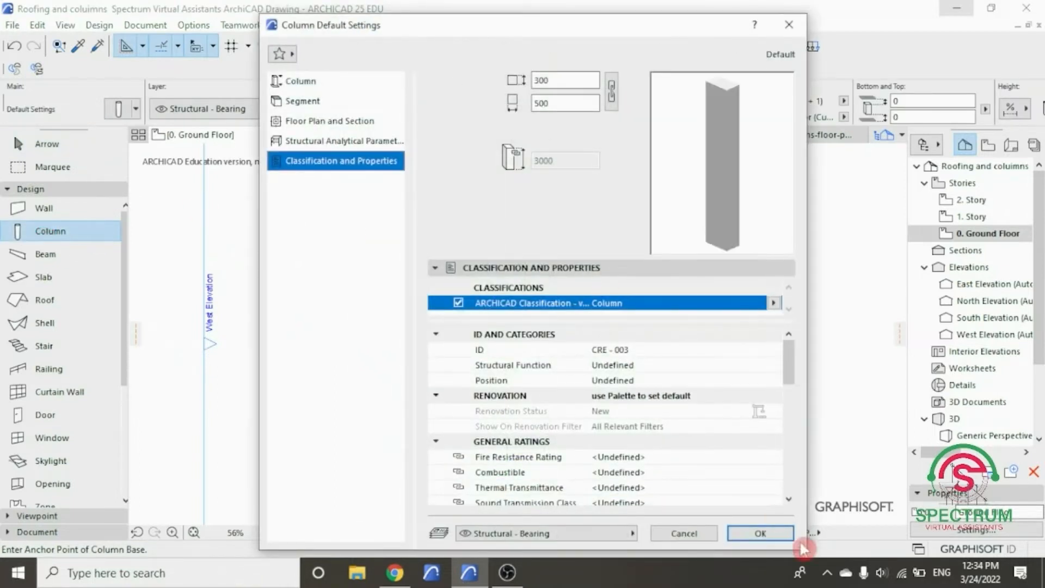
drag(805, 545, 851, 453)
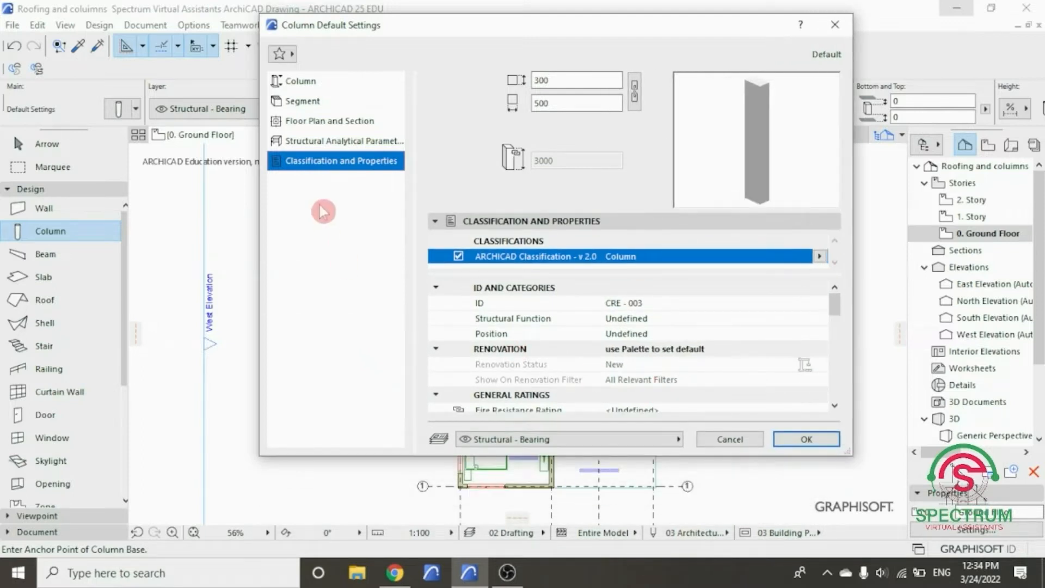
click(295, 79)
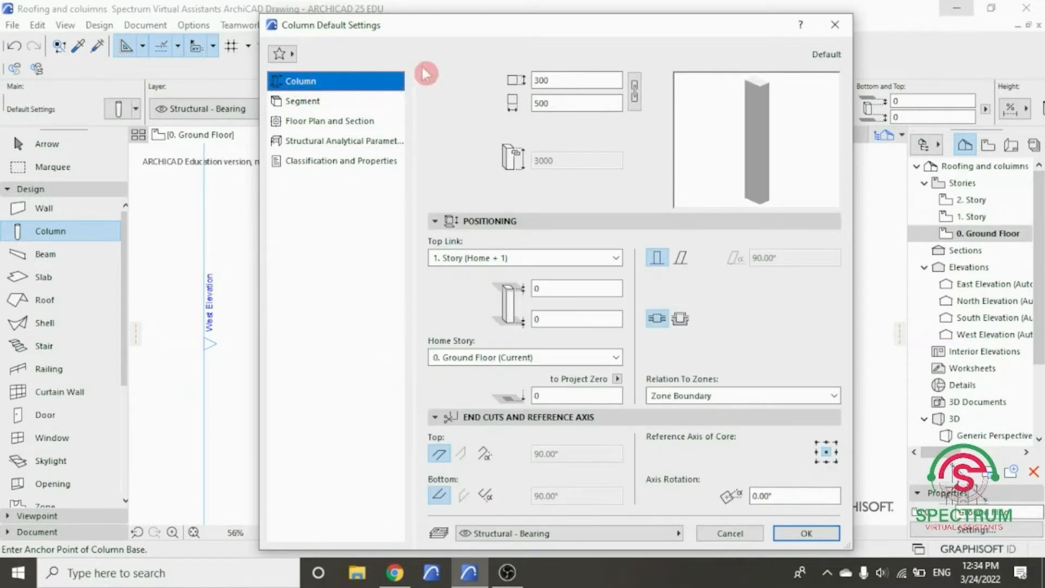
click(634, 90)
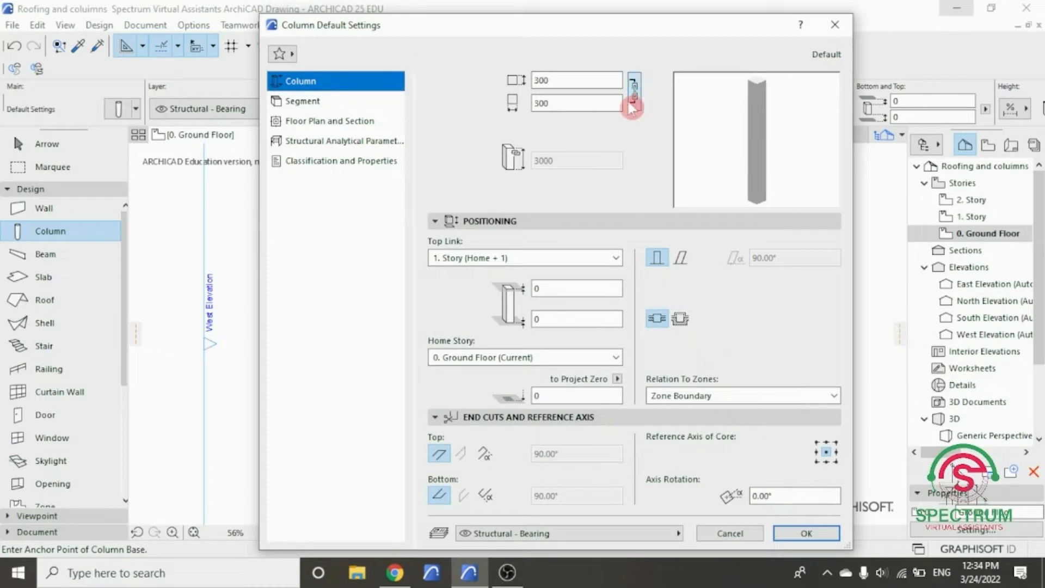
click(634, 93)
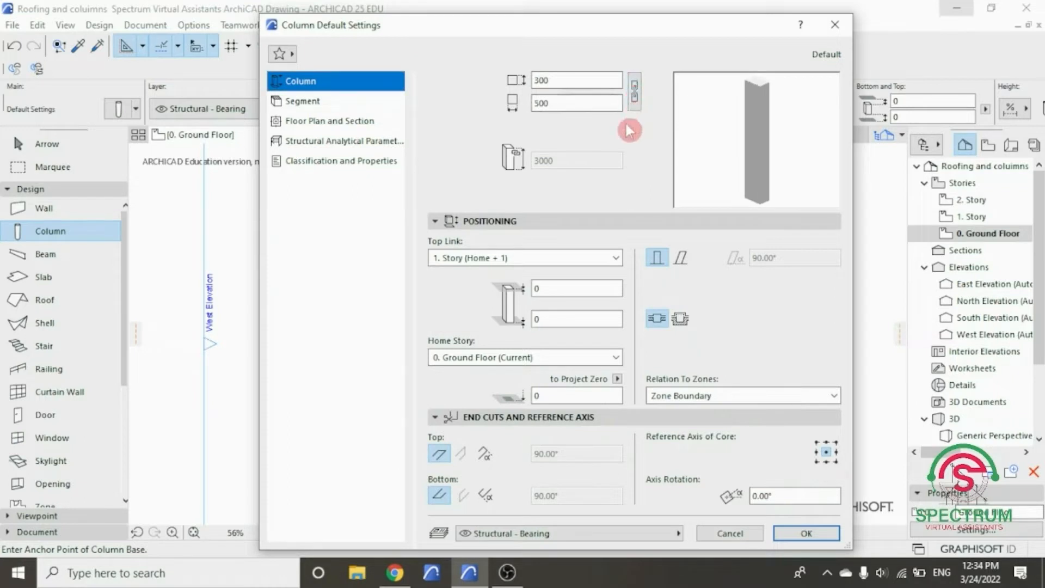
drag(561, 80, 503, 95)
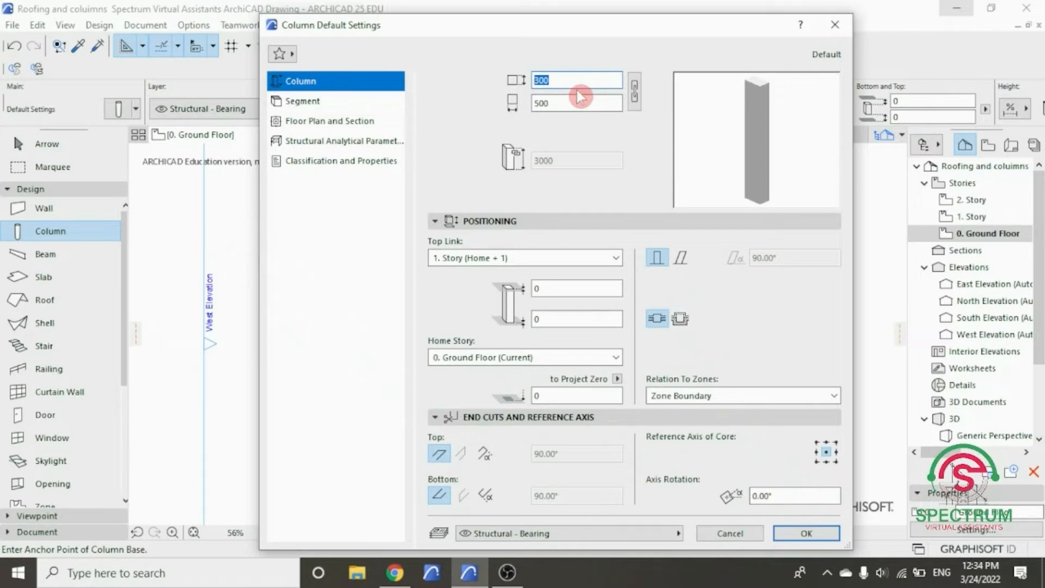
drag(590, 112, 510, 108)
text(500)
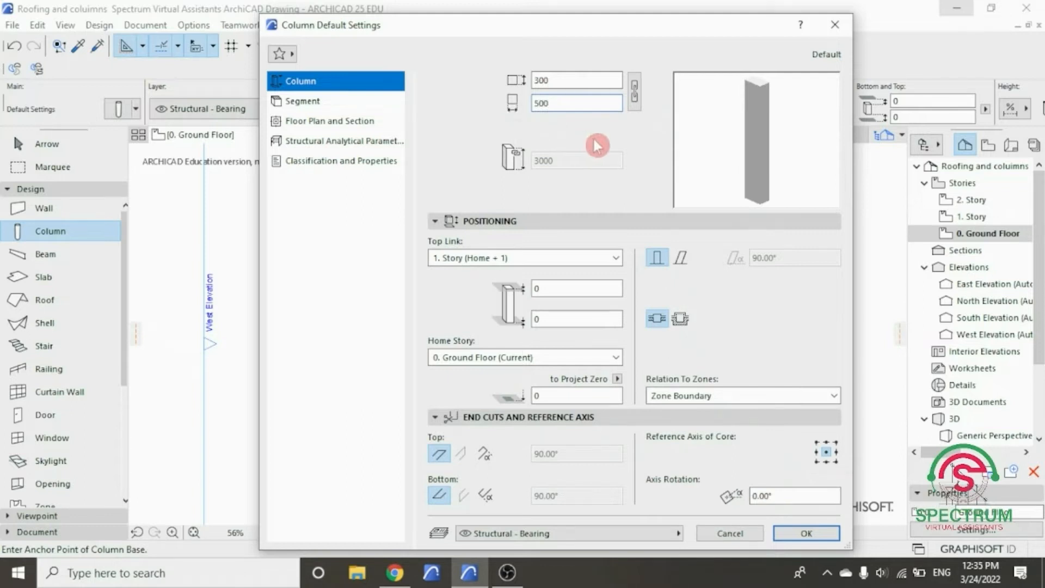
- Set the column's top link to Not Linked and its height to 3300
click(618, 258)
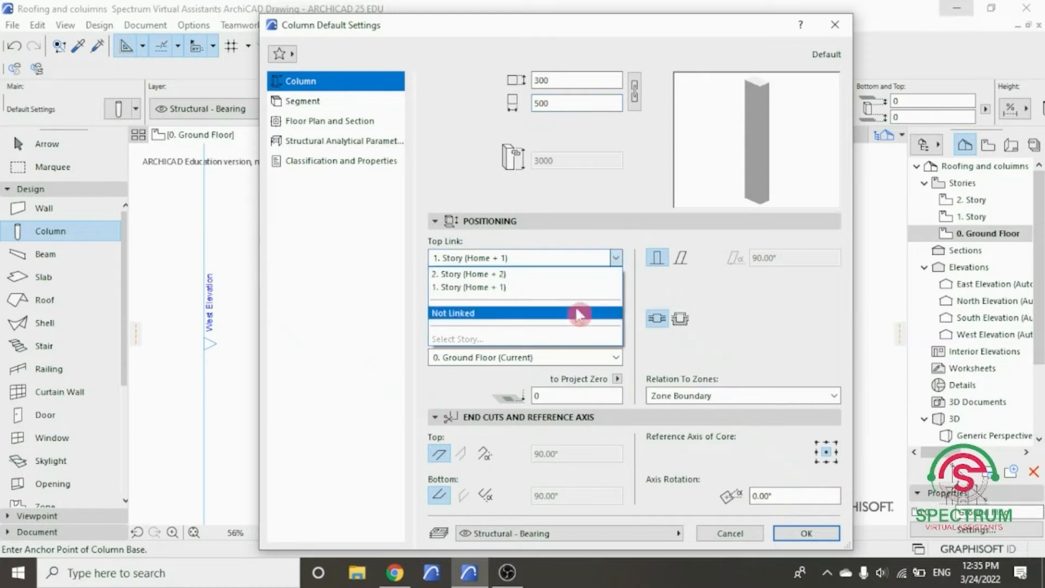
click(474, 313)
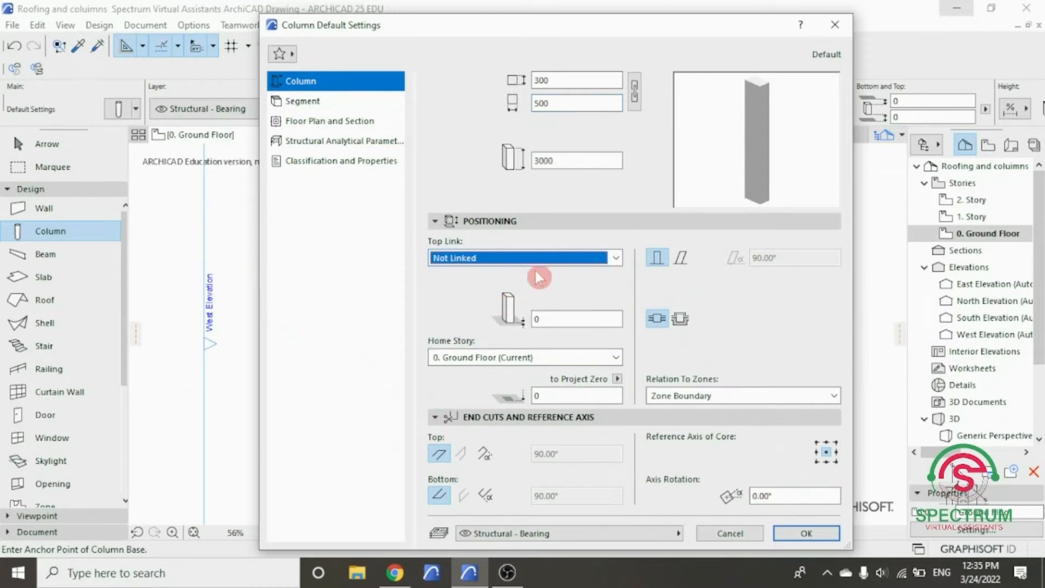
double_click(535, 163)
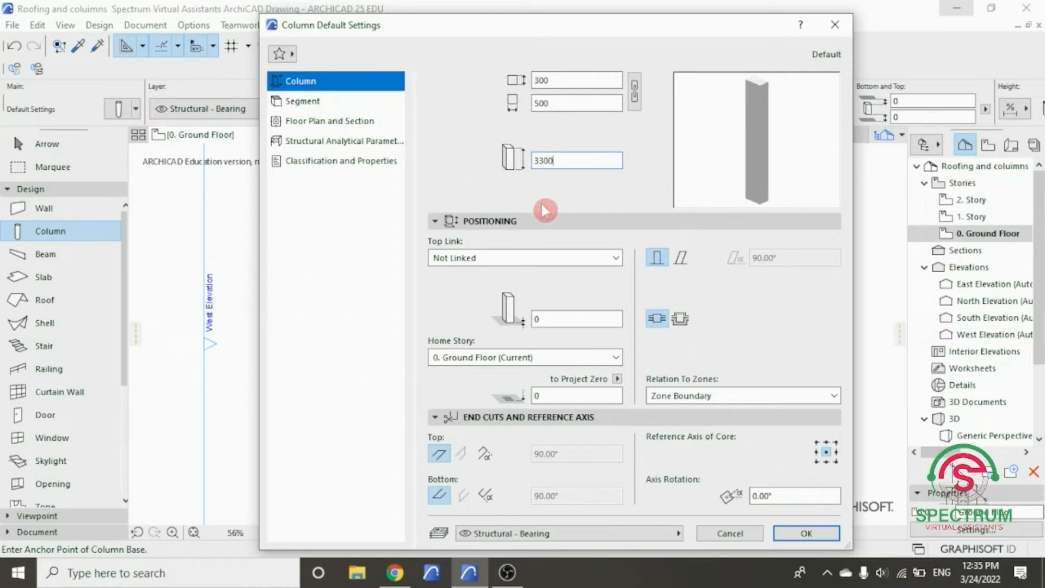
- Keep the column's base offset at 0, home story on 0. Ground Floor and relation to zones as Zone Boundary
click(550, 319)
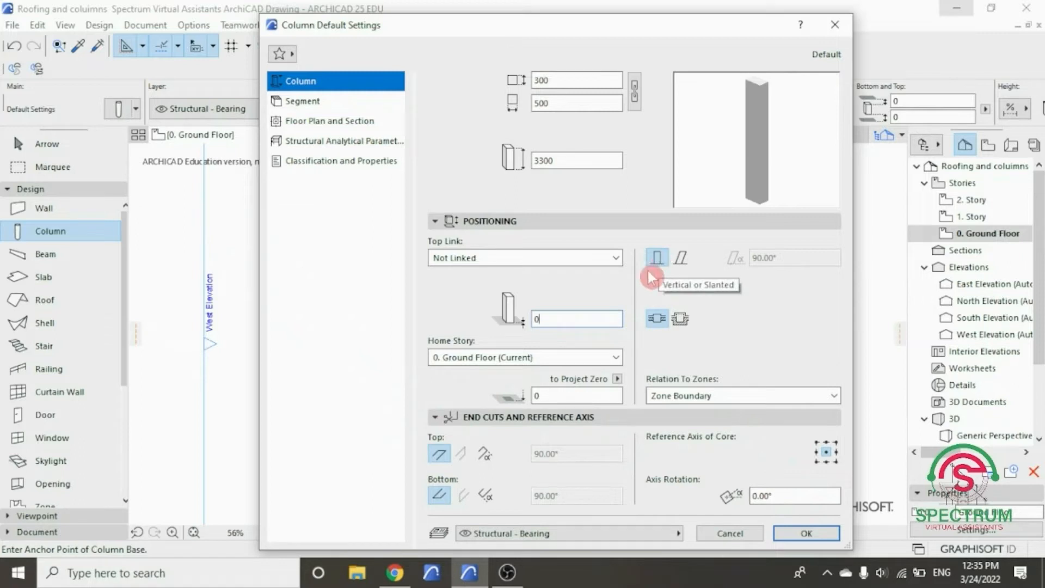
click(616, 358)
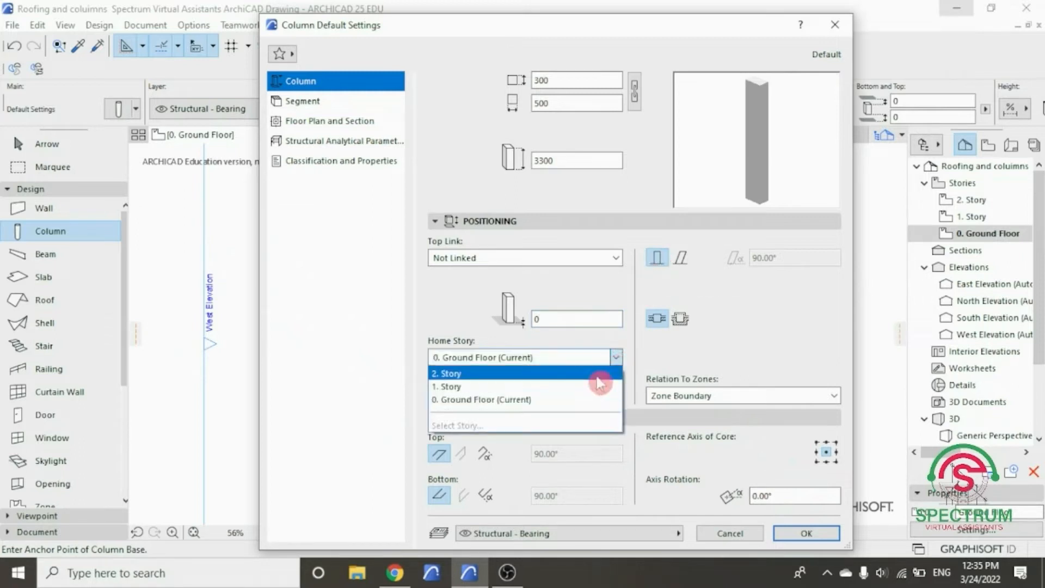
click(508, 401)
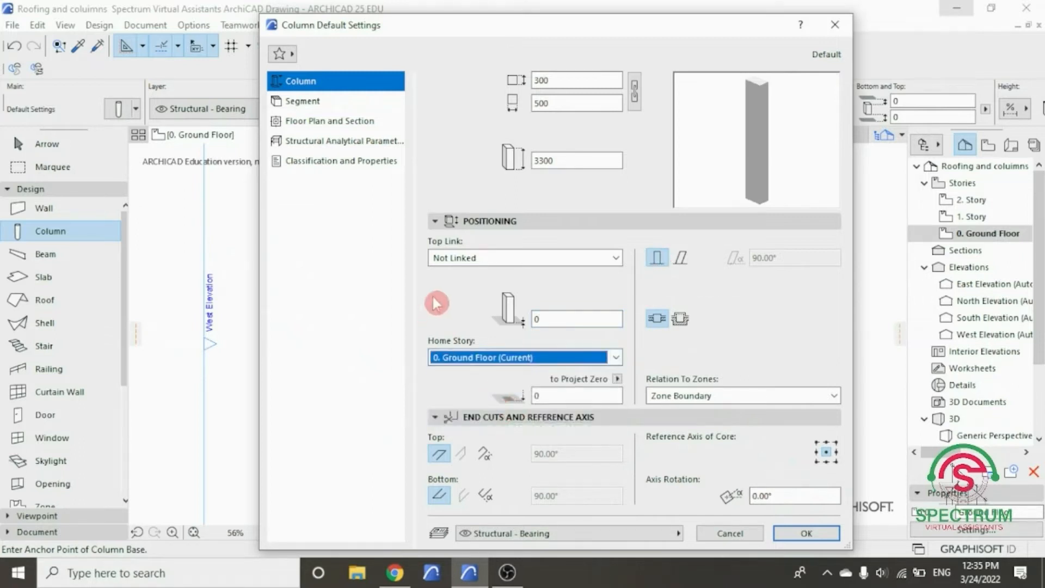
click(834, 397)
click(831, 398)
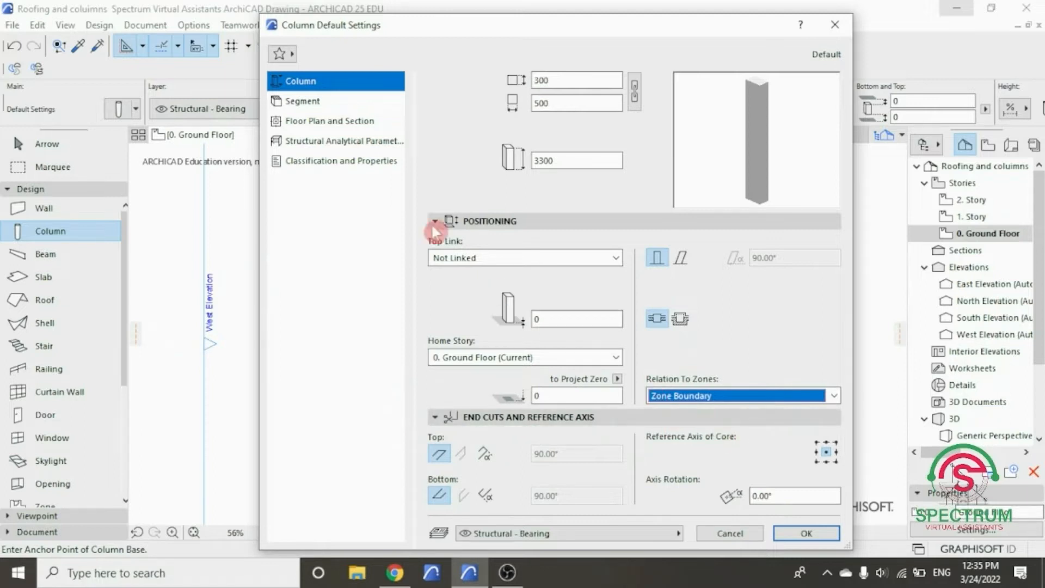
- Set both override surfaces of the column segment to Stucco - White Rough
click(305, 103)
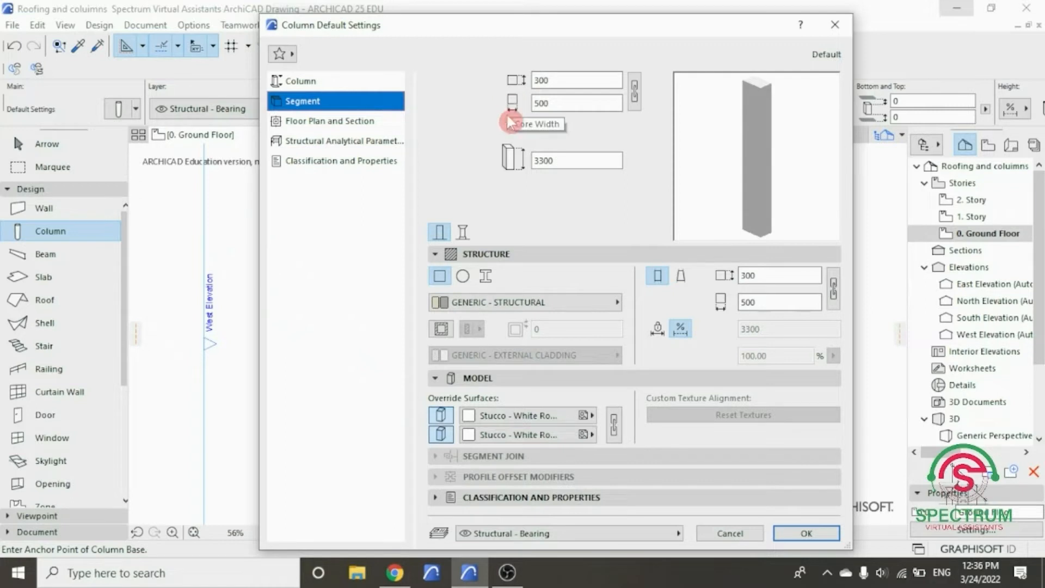
click(482, 417)
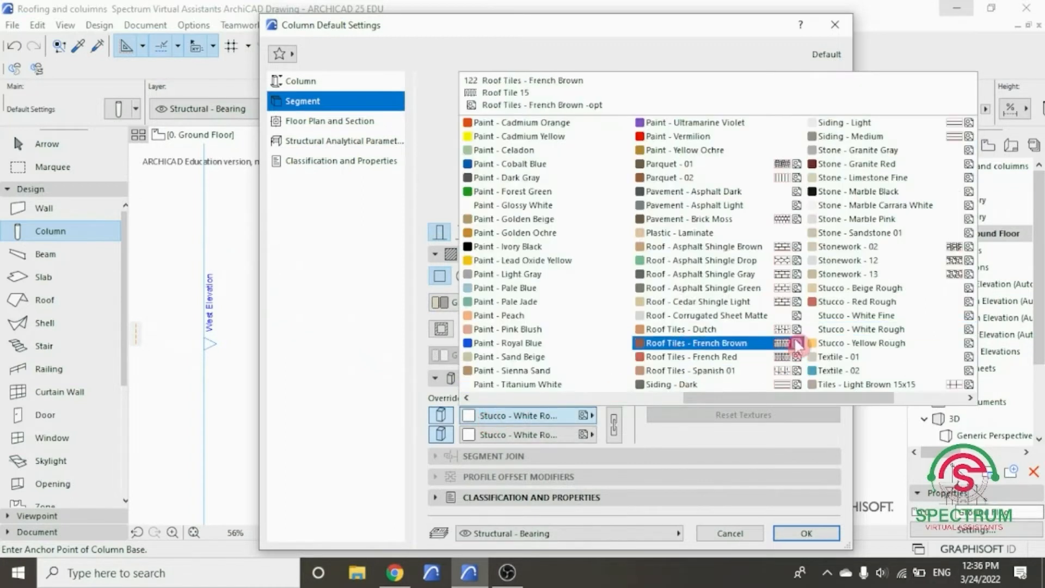
click(833, 329)
click(514, 433)
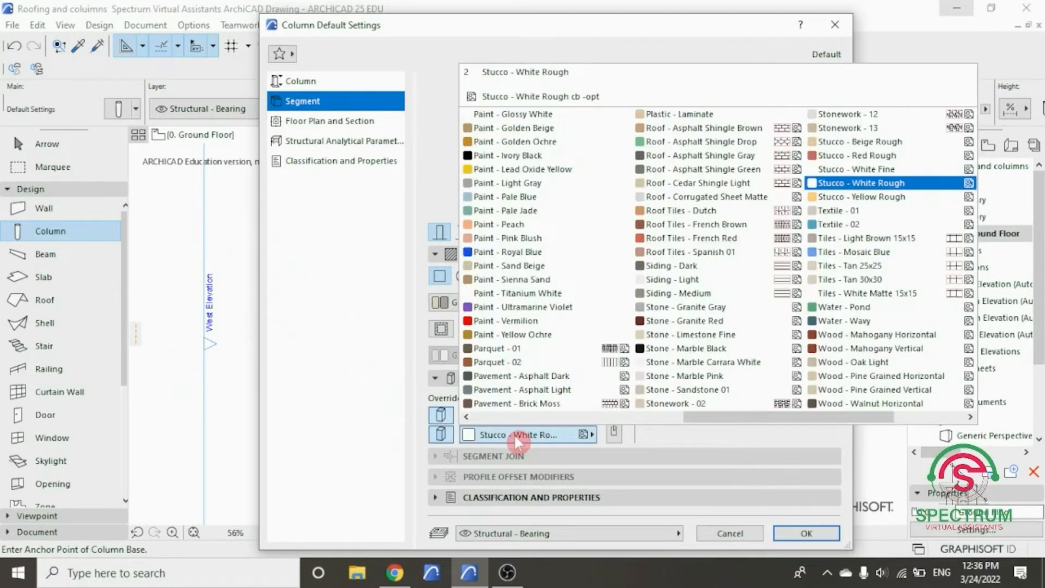
click(835, 185)
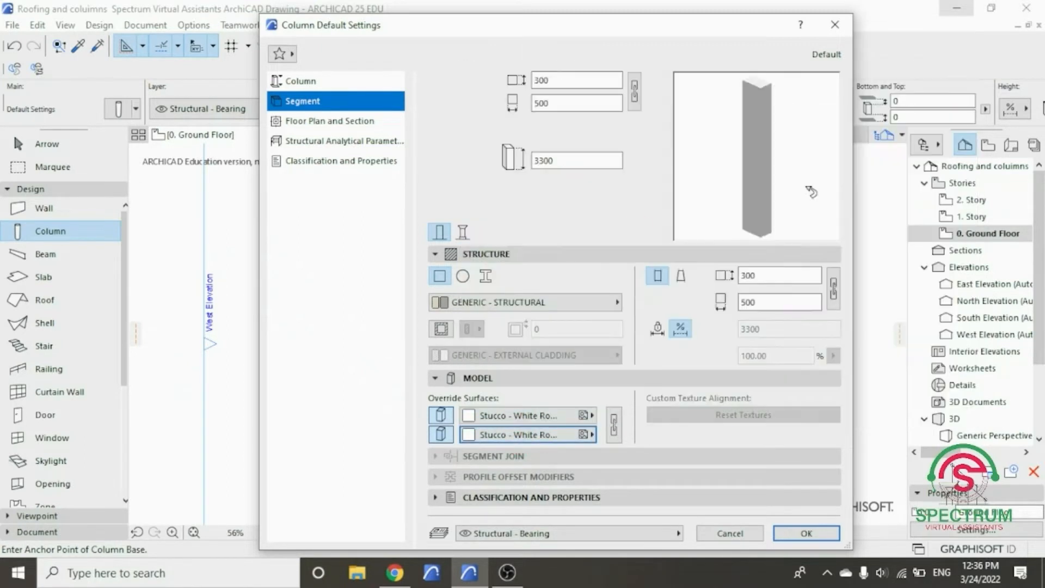
- Review the column's remaining segment, floor plan and section, structural analytical, and classification and property settings
click(487, 254)
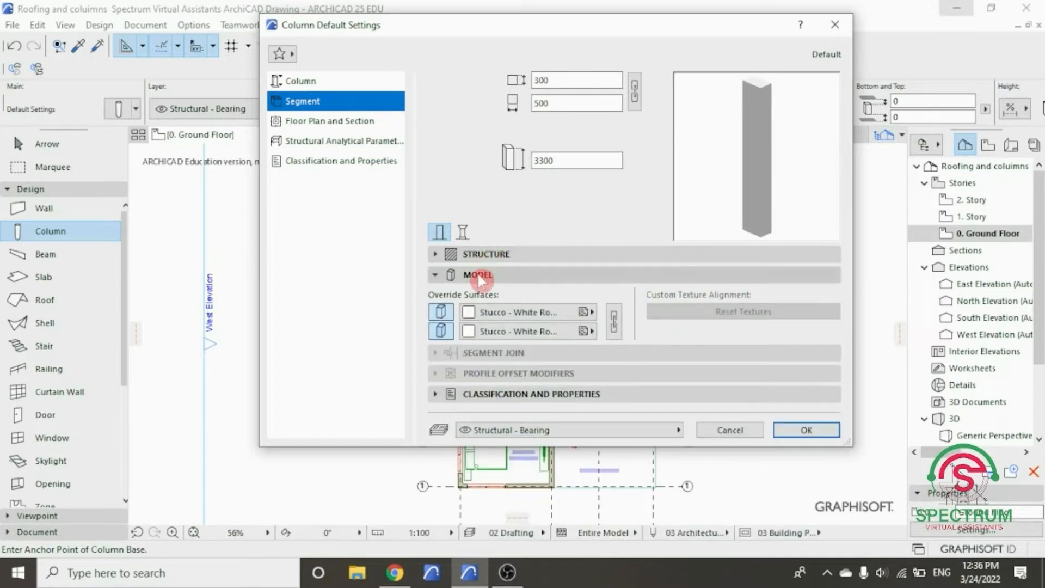
click(478, 275)
click(479, 329)
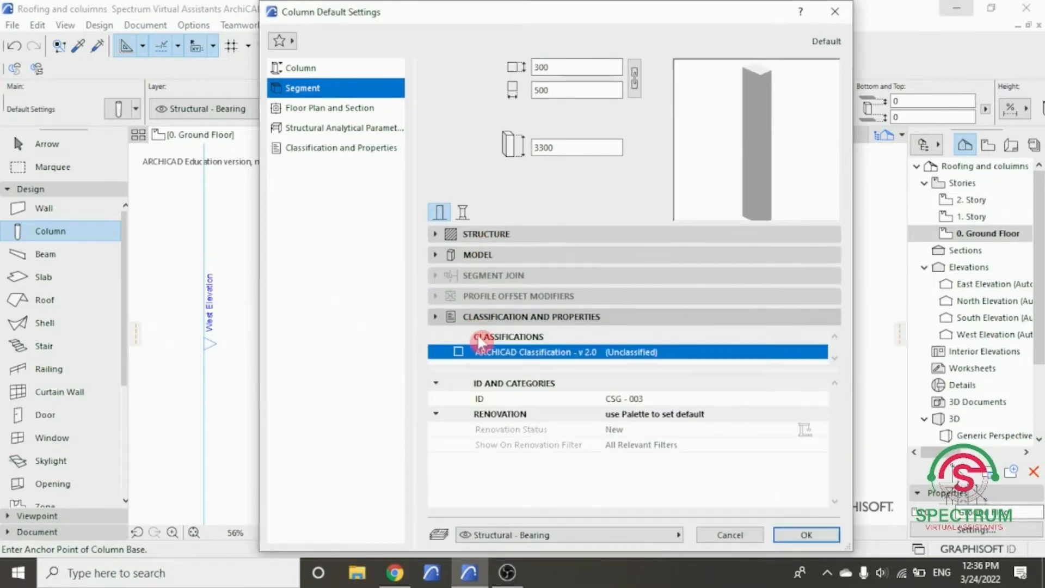
click(593, 317)
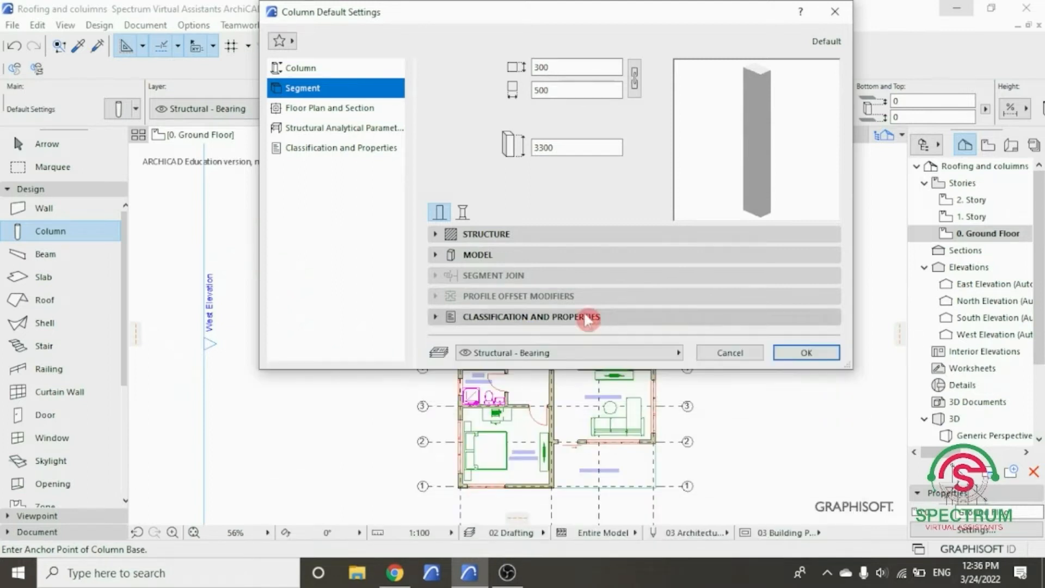
click(320, 108)
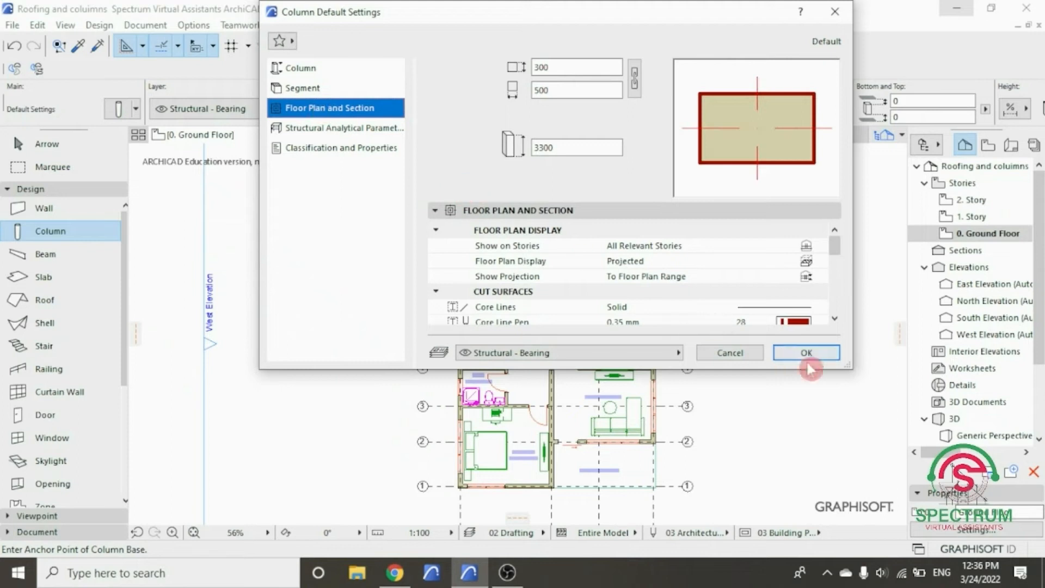
drag(848, 366, 861, 490)
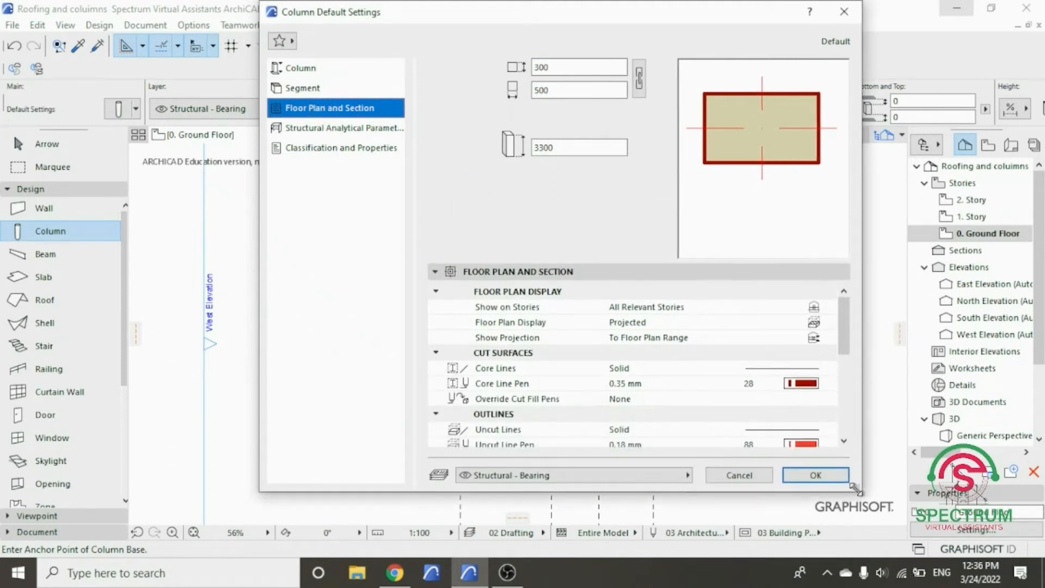
mouse_move(843, 313)
mouse_down()
mouse_move(857, 406)
mouse_move(855, 303)
mouse_up()
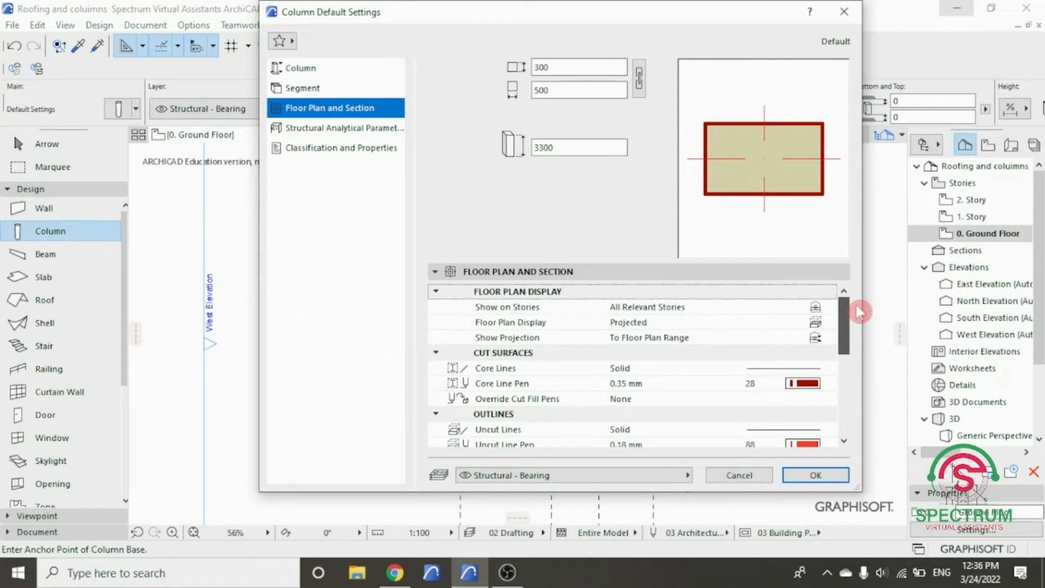
click(340, 129)
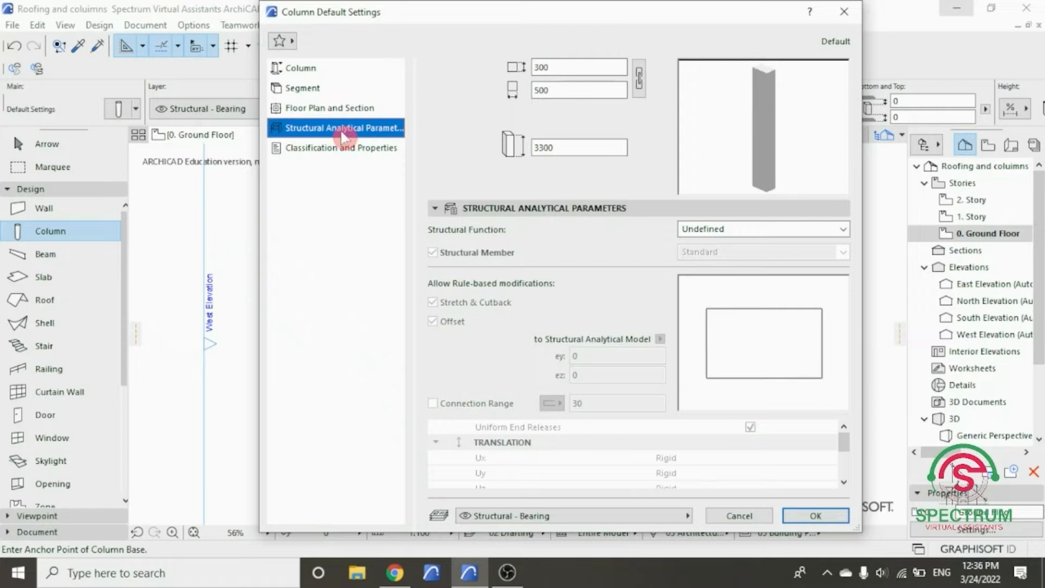
click(339, 148)
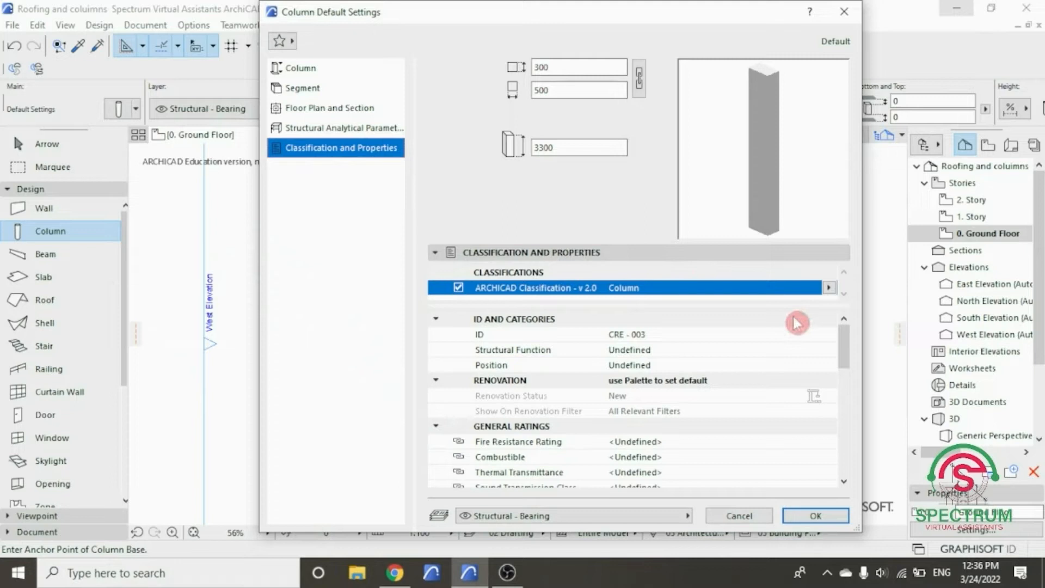
drag(846, 344, 853, 461)
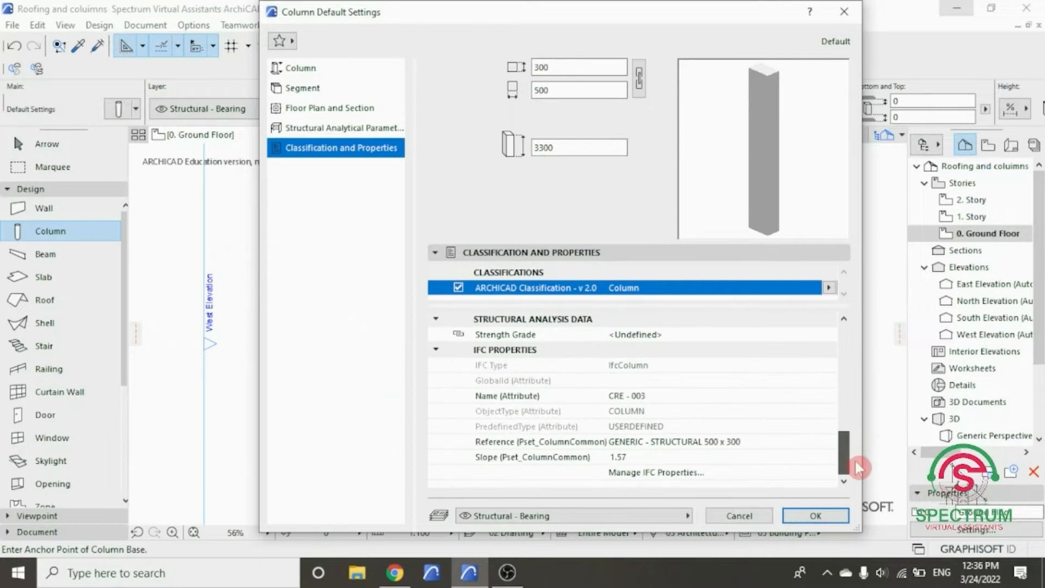
- Accept the column defaults and place a column on the master bedroom's outer wall corner at grid line 1
click(819, 506)
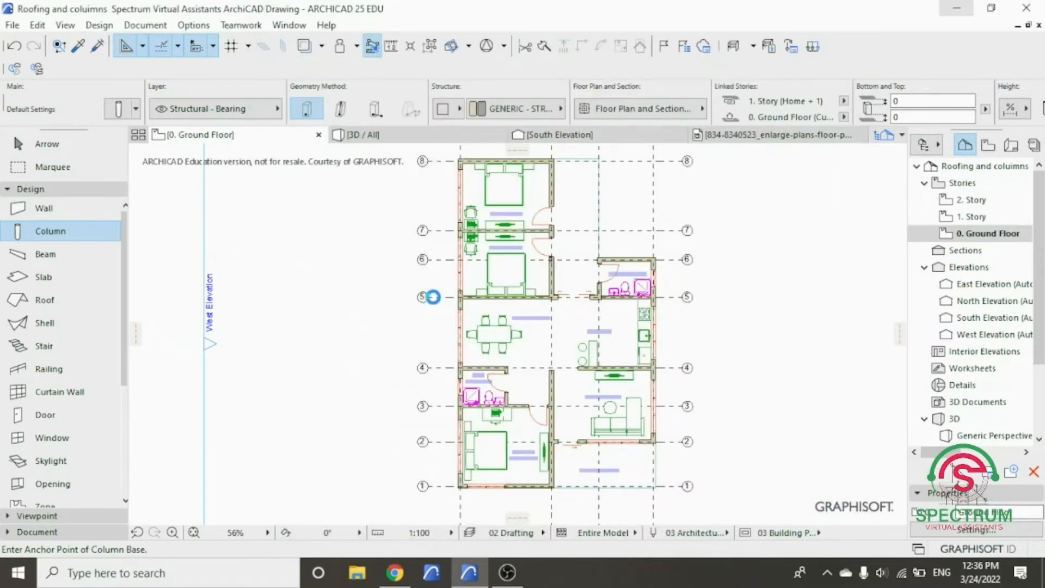
scroll(462, 401, up, 10)
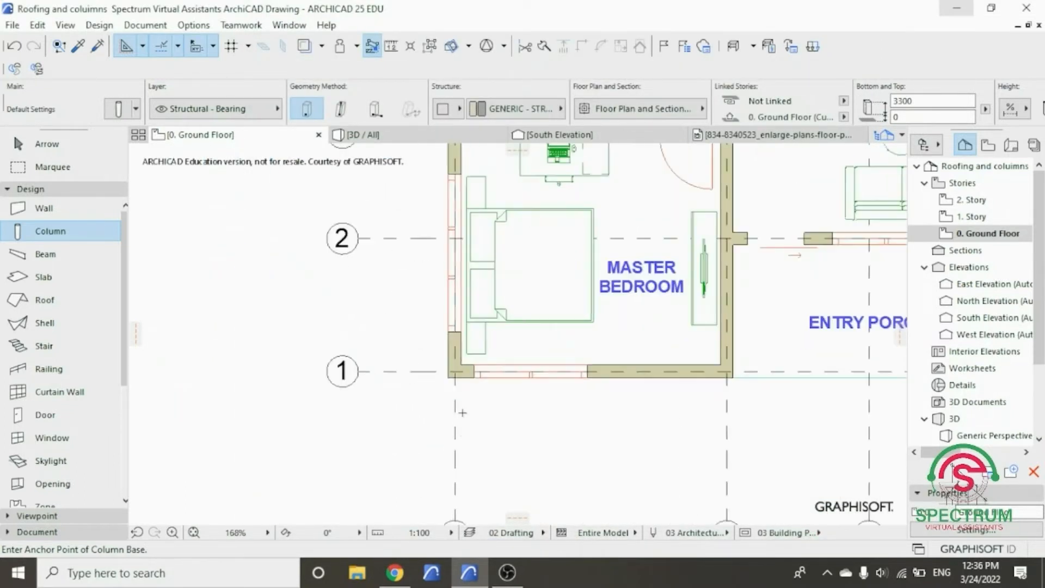
scroll(462, 401, up, 5)
click(388, 260)
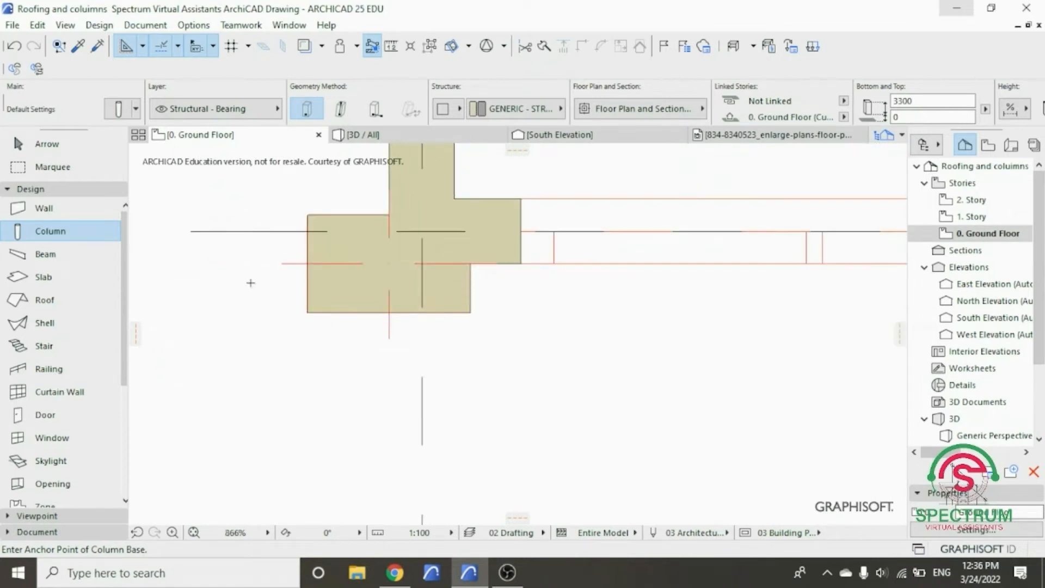
right_click(250, 283)
click(239, 273)
key(Escape)
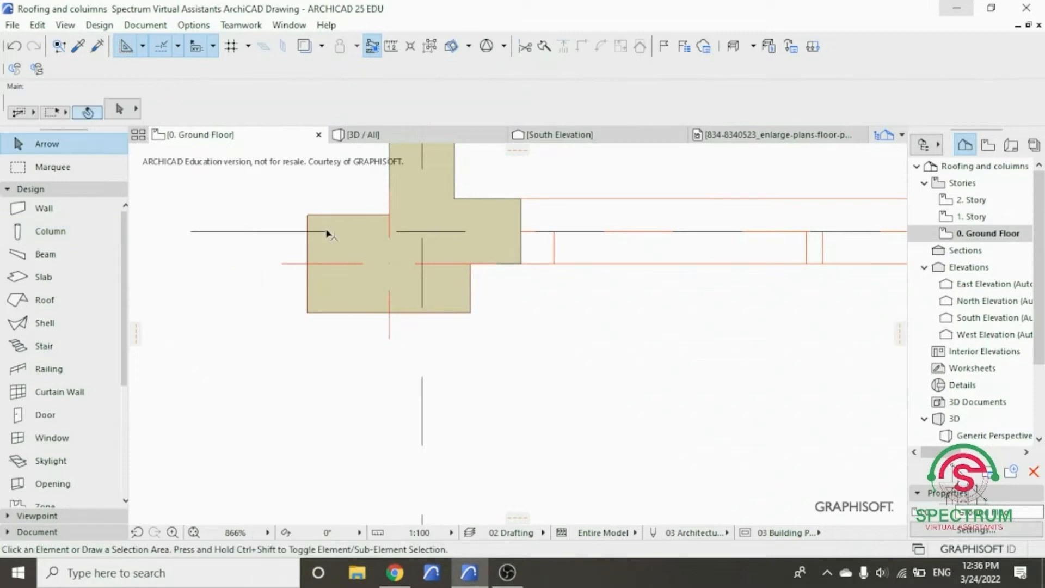
- Rotate the column at the master bedroom's outer corner by 90 degrees about its centre
click(310, 226)
right_click(310, 224)
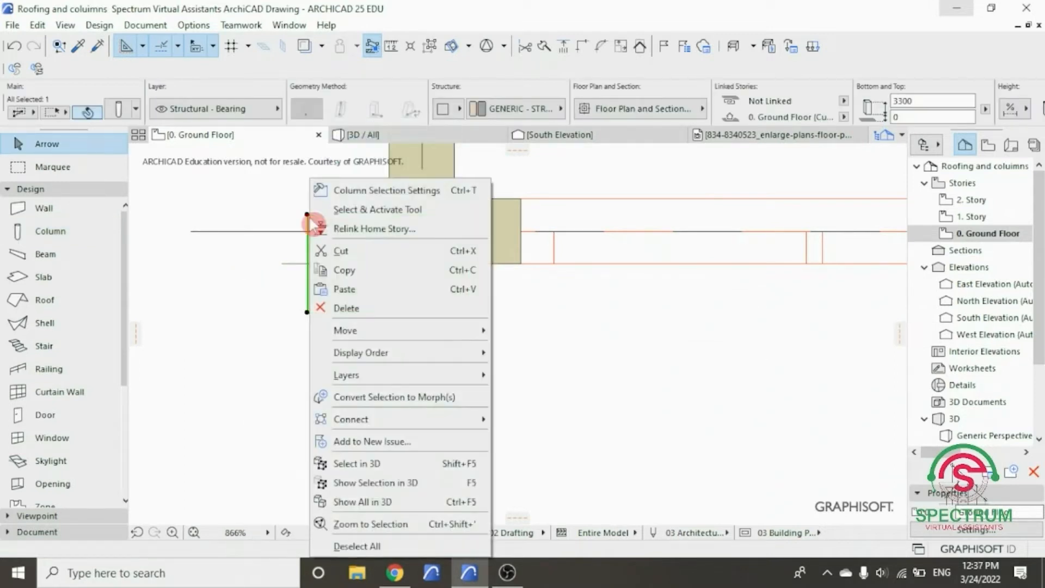
mouse_move(381, 330)
click(518, 346)
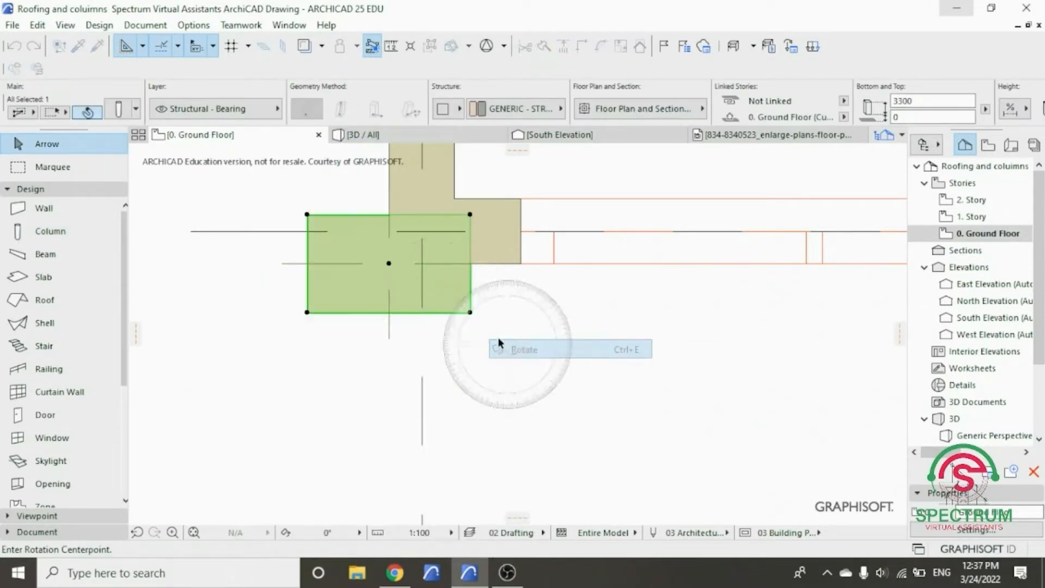
click(389, 264)
click(389, 350)
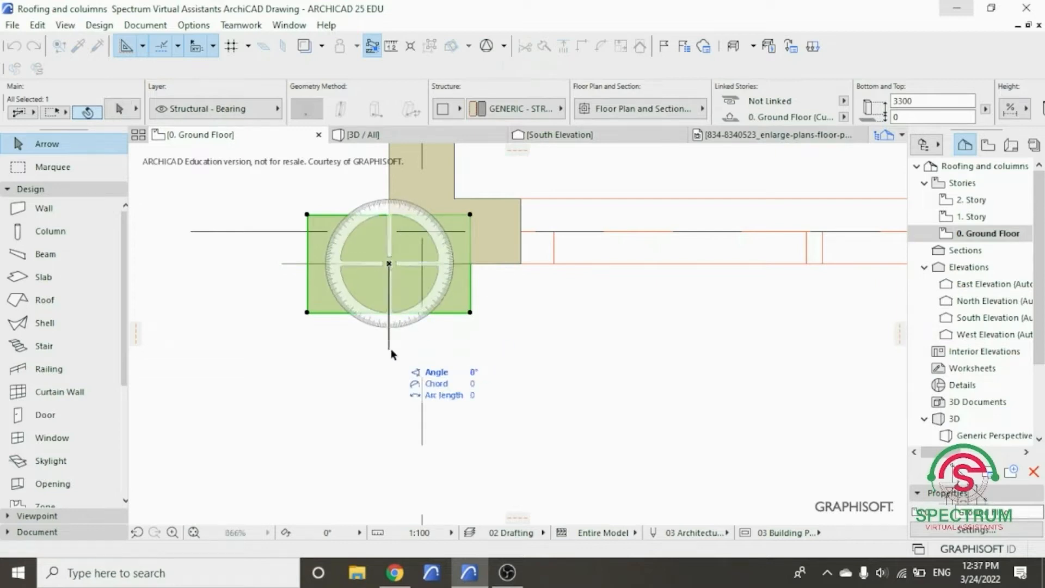
click(311, 269)
- Move the rotated column by its upper outer corner onto the outer corner of the master bedroom wall at grid lines A and 1
right_click(235, 198)
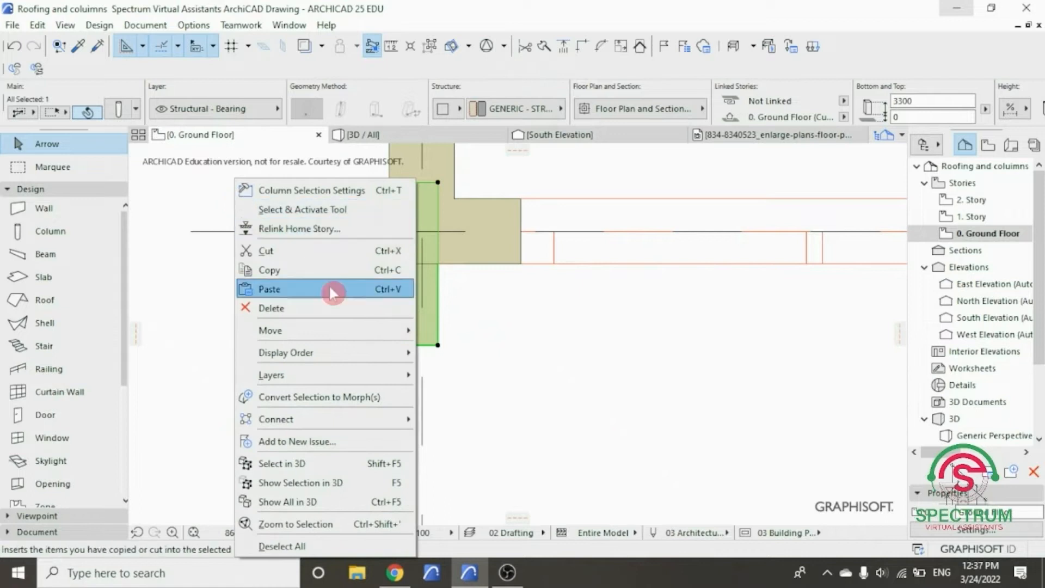
mouse_move(334, 332)
click(429, 331)
click(339, 182)
click(387, 264)
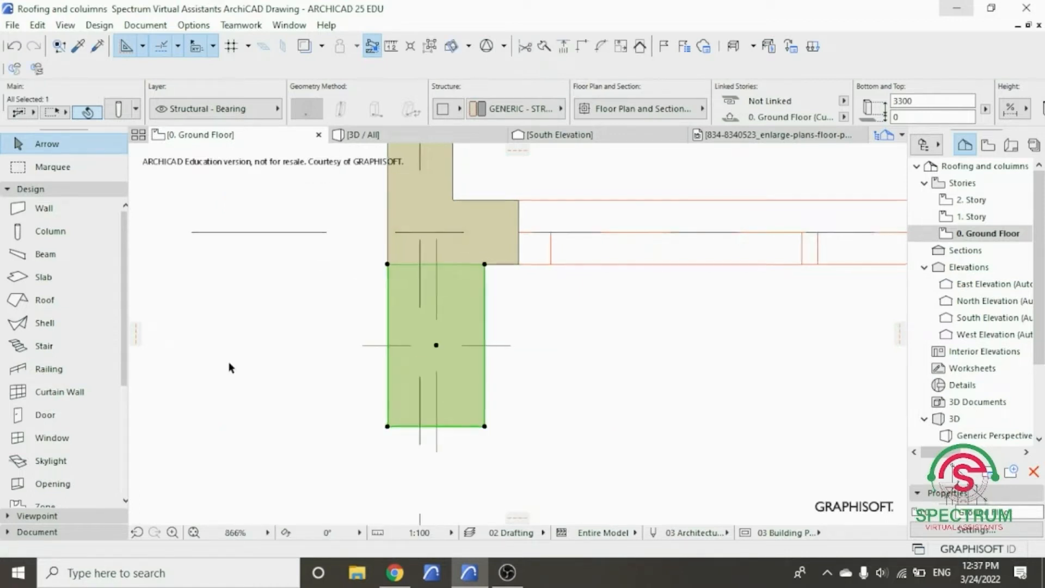
scroll(238, 350, down, 6)
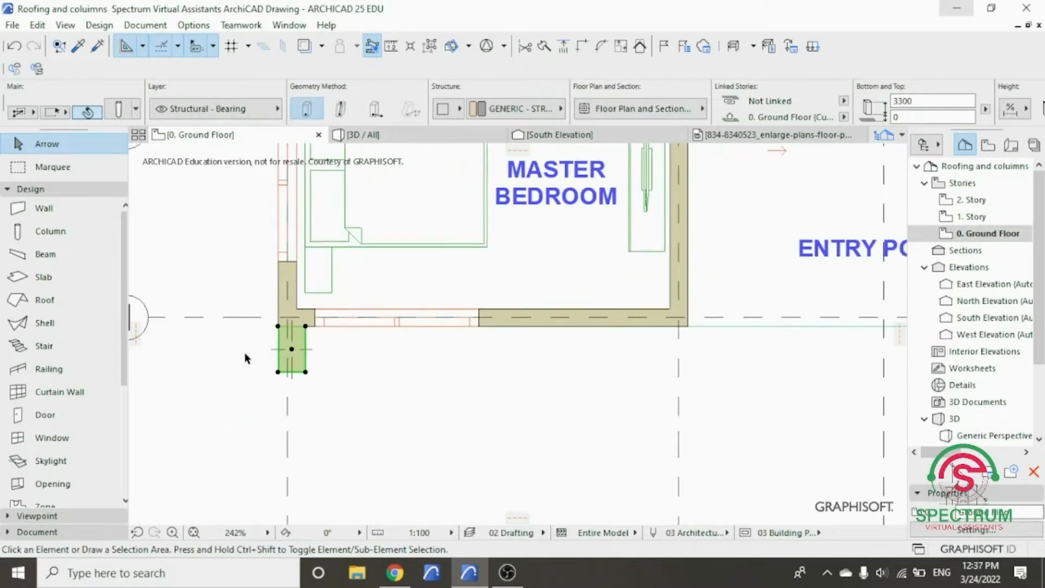
click(244, 358)
- Set the default column cross-section to 60 by 200 for the entry porch
scroll(241, 354, down, 3)
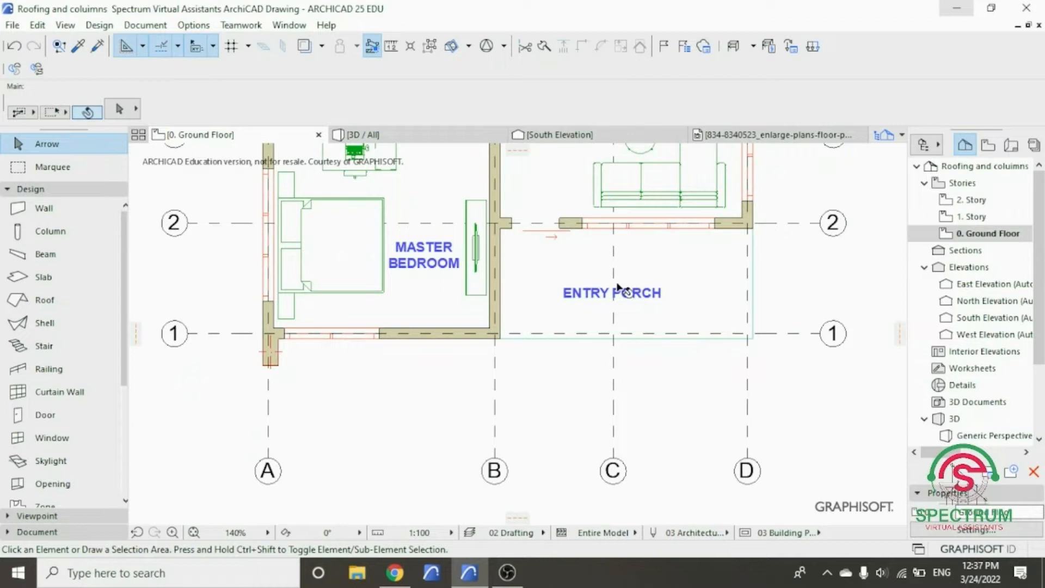
scroll(737, 292, up, 3)
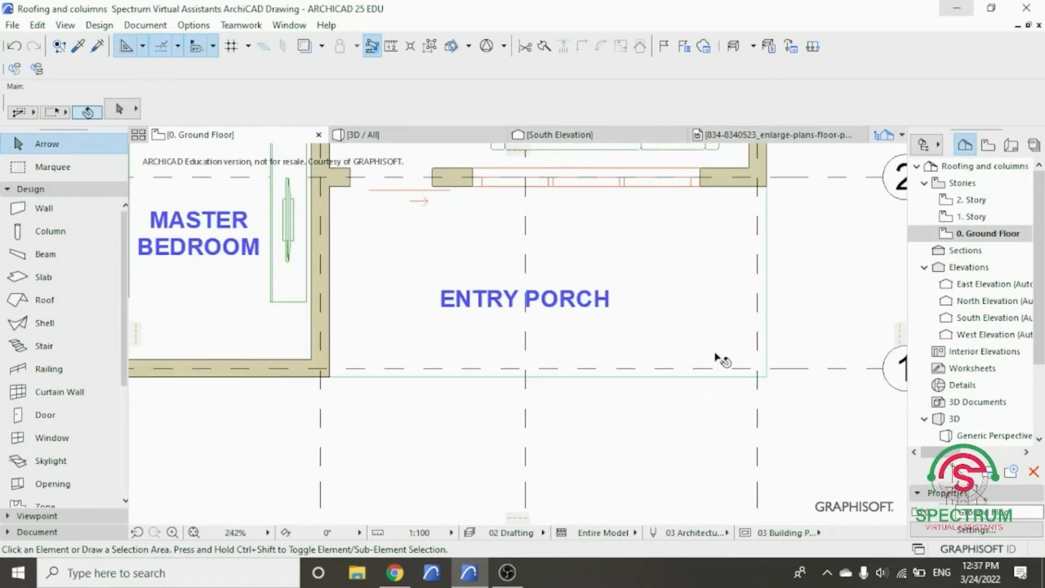
click(78, 238)
double_click(78, 238)
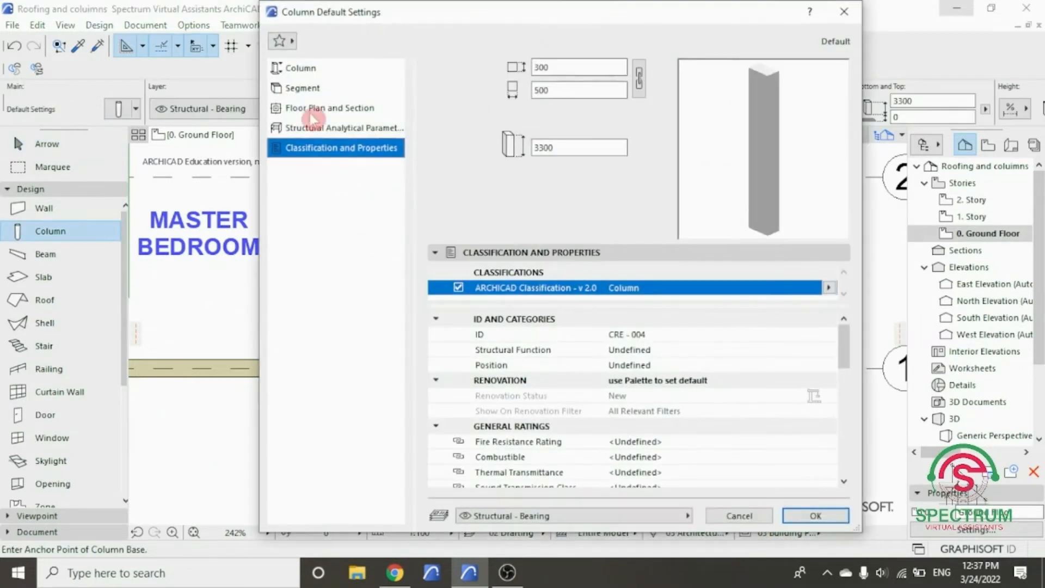
click(313, 71)
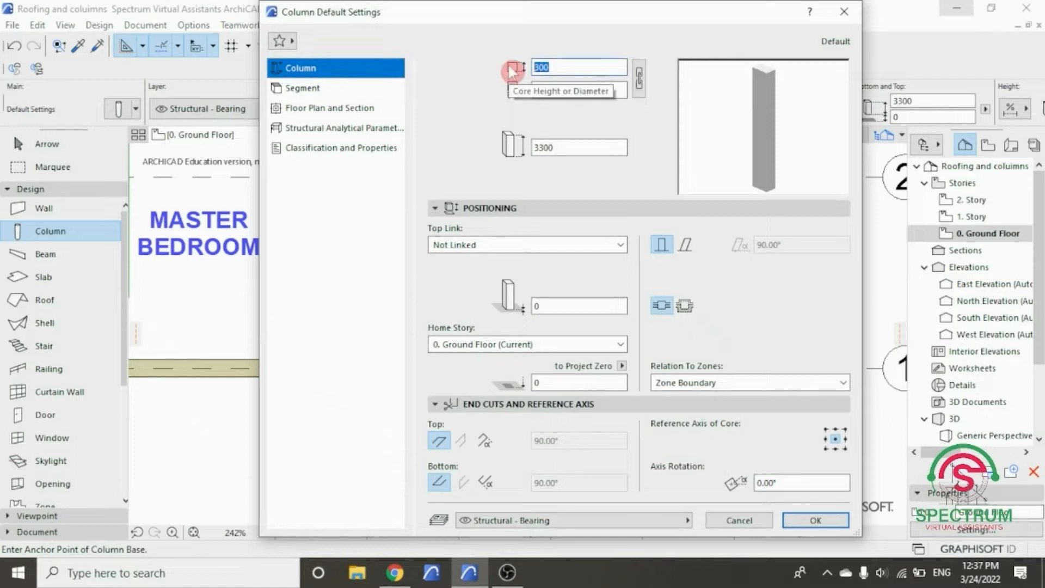
text(60)
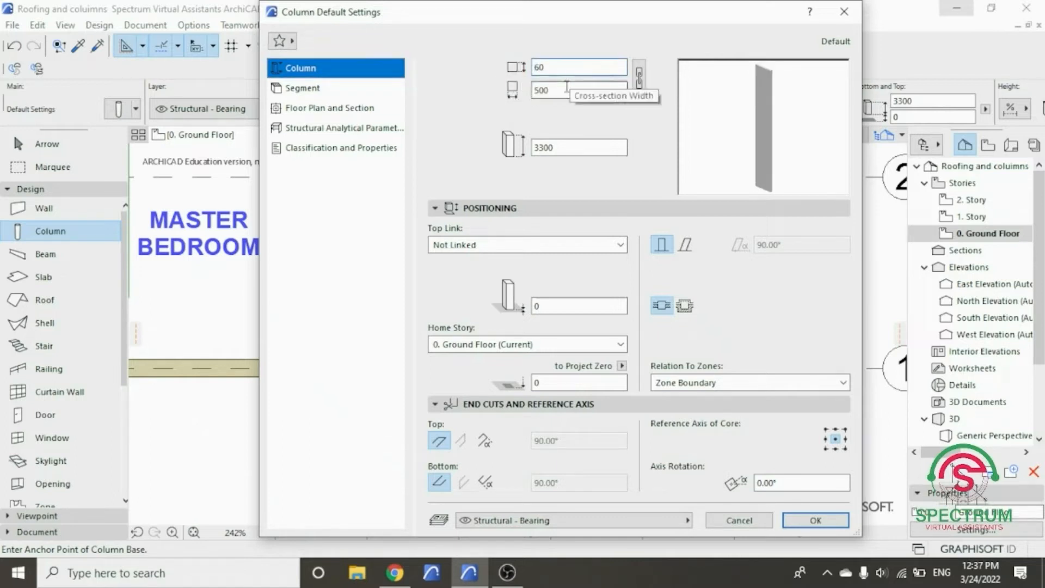
key(Tab)
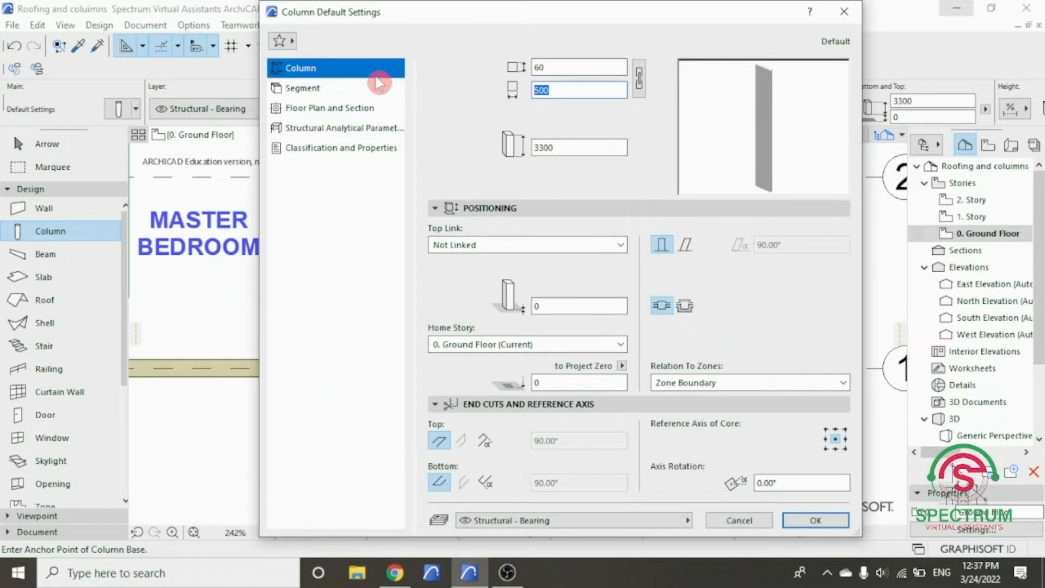
text(2)
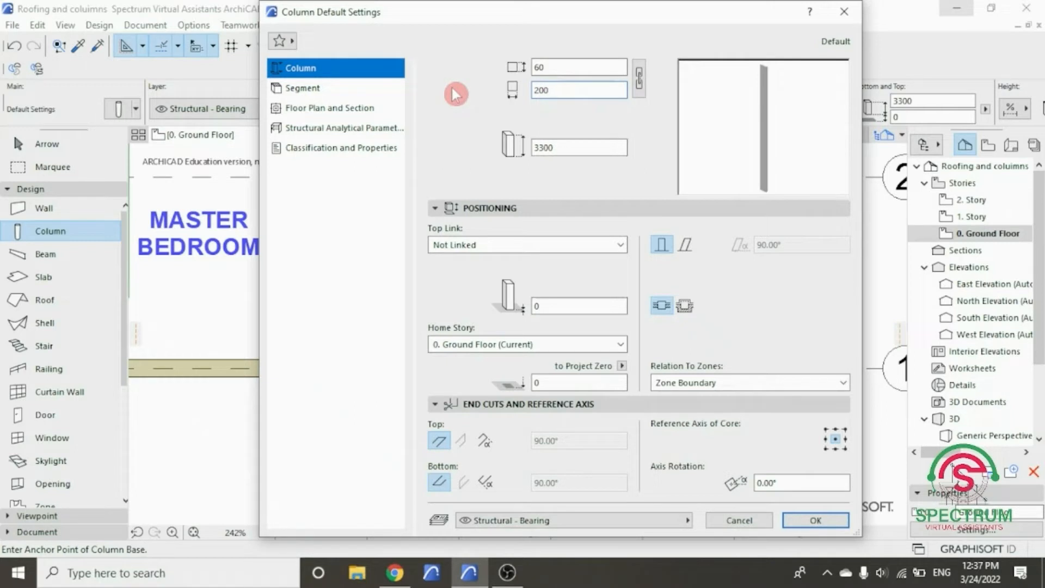
- Set both override surfaces of the column segment to Wood - Mahogany Horizontal and accept the column defaults
click(315, 90)
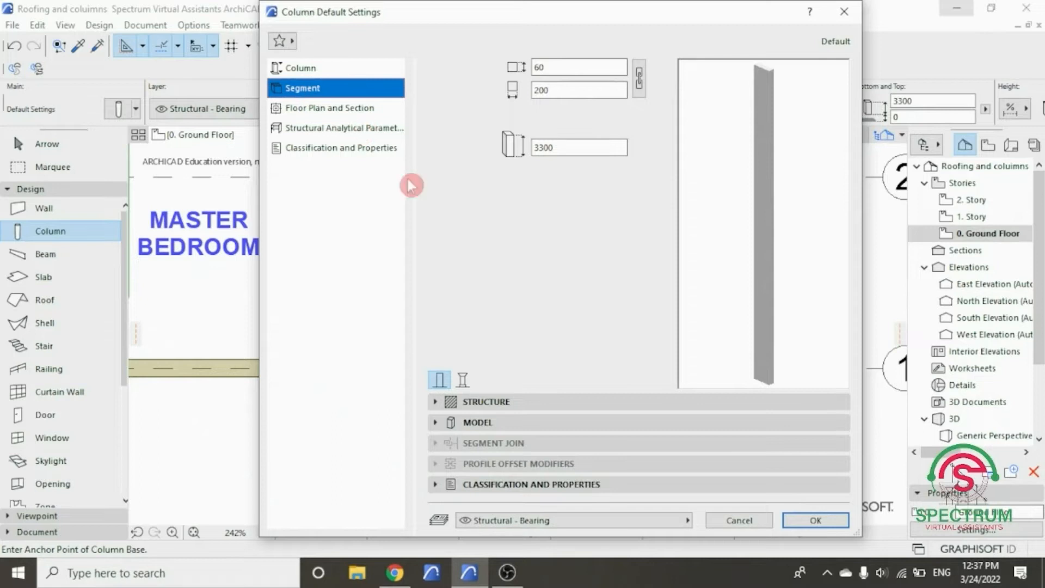
click(478, 422)
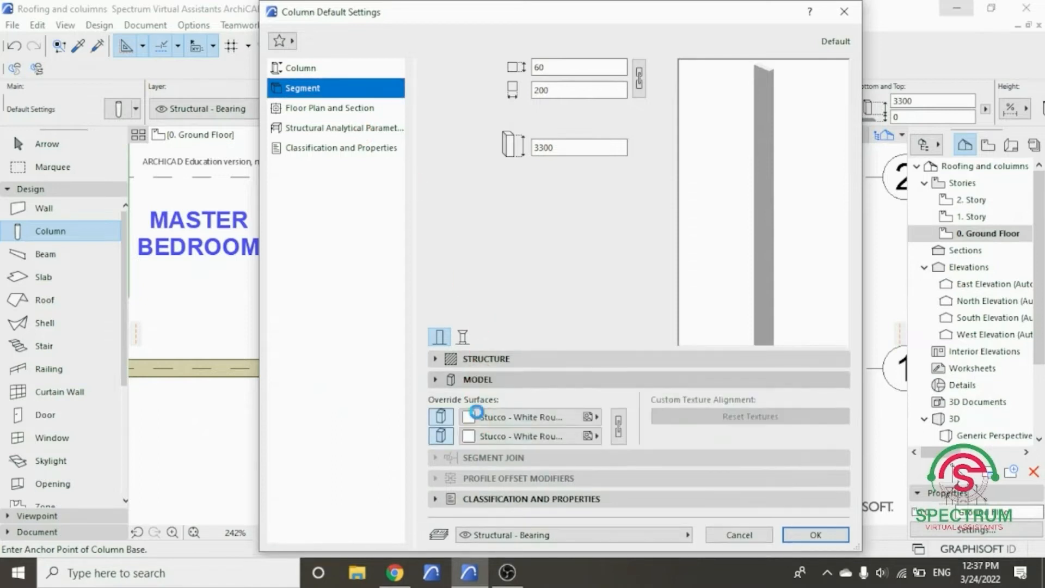
click(484, 417)
scroll(595, 325, down, 5)
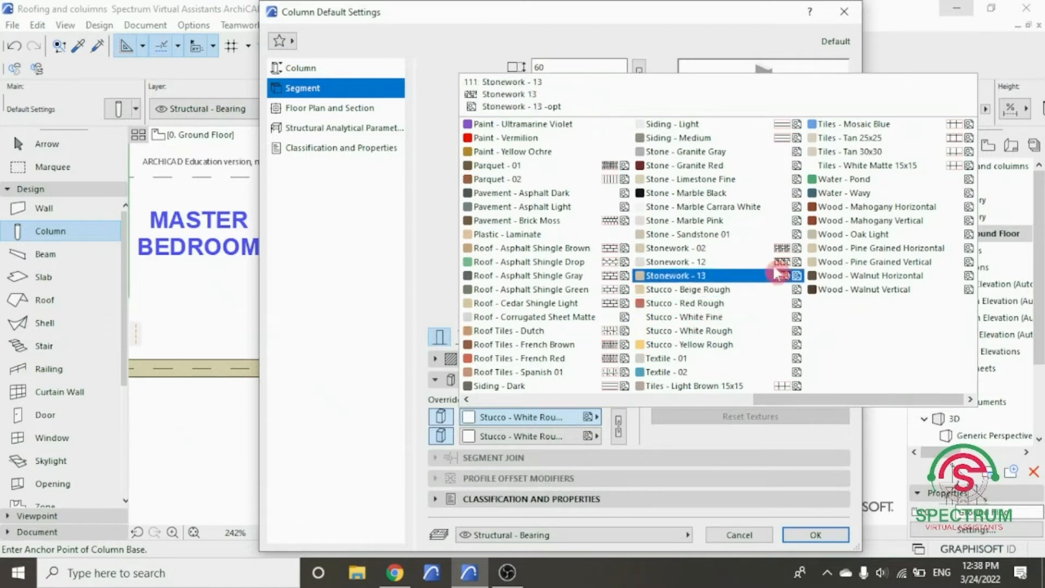
click(845, 210)
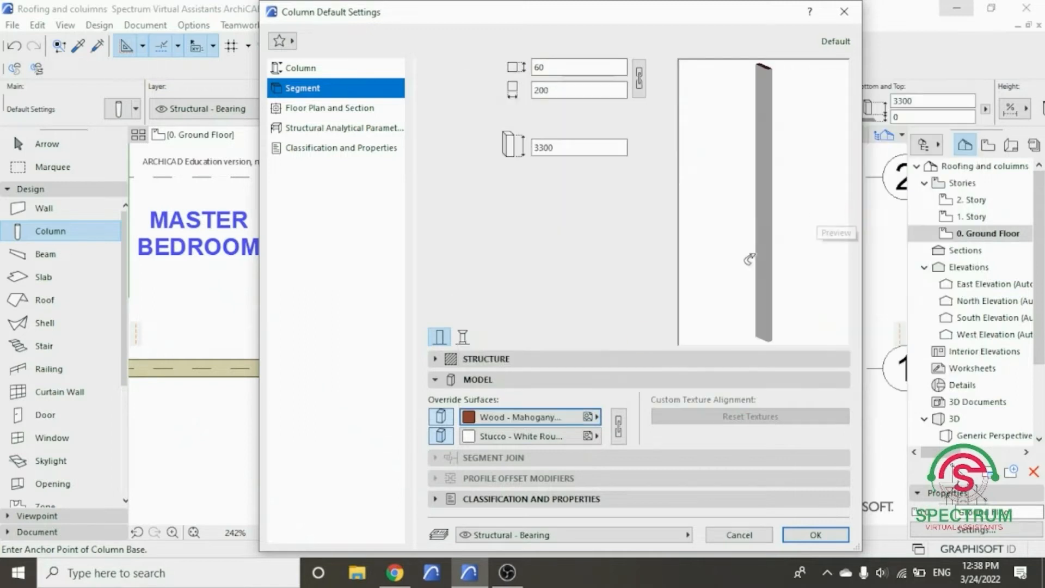
click(535, 436)
scroll(832, 273, right, 2)
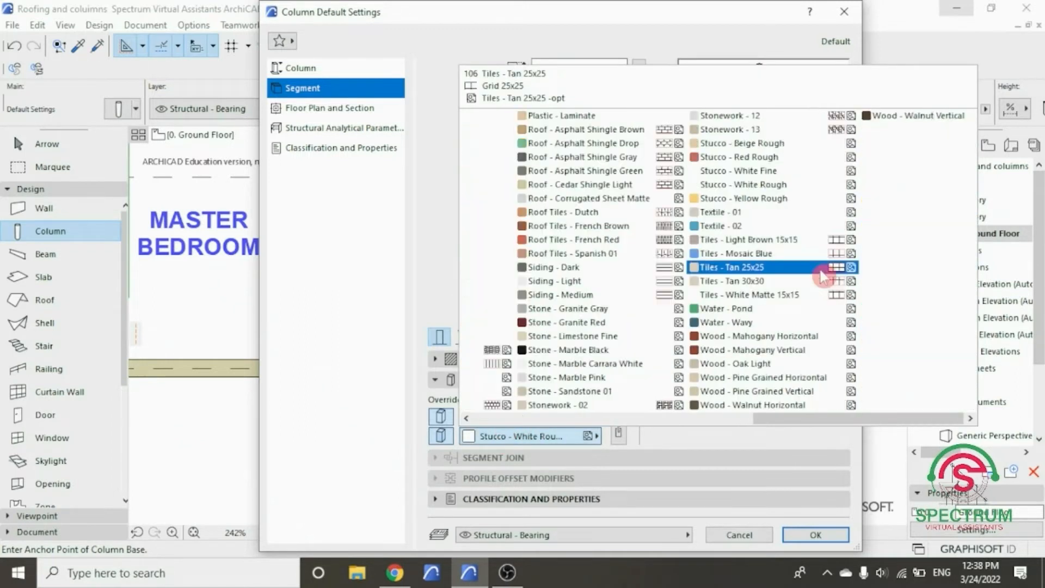
click(737, 335)
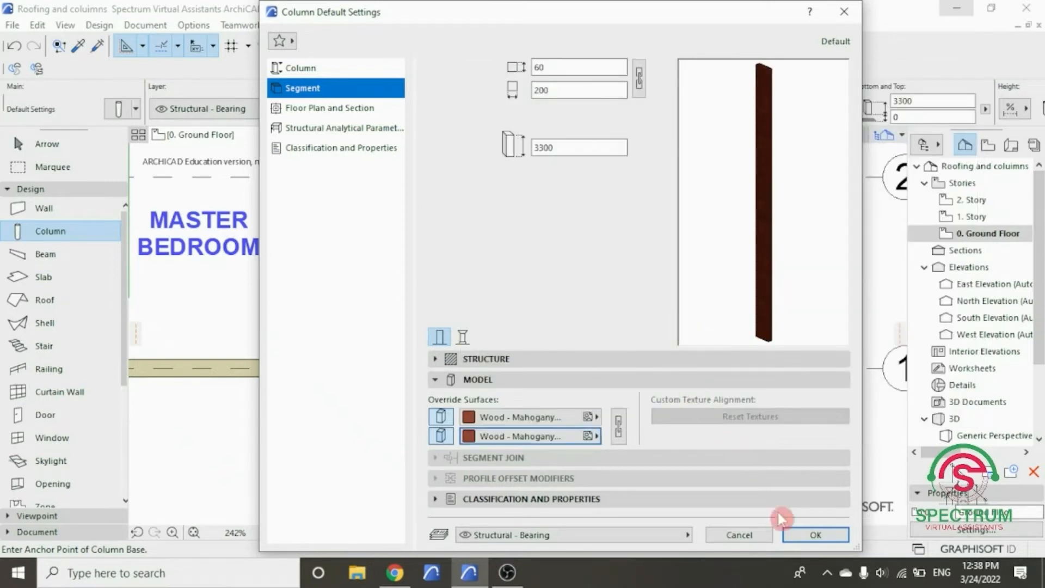
click(816, 535)
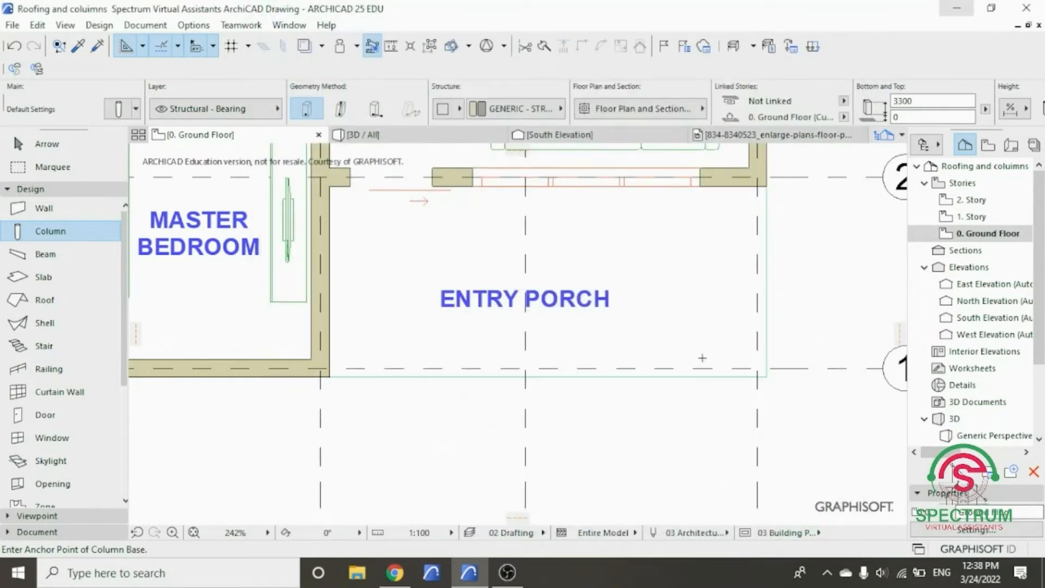
- Place a 60 by 200 column at the entry porch's outer slab corner near grid lines D and 1
scroll(726, 368, up, 2)
scroll(767, 375, up, 2)
scroll(610, 347, down, 2)
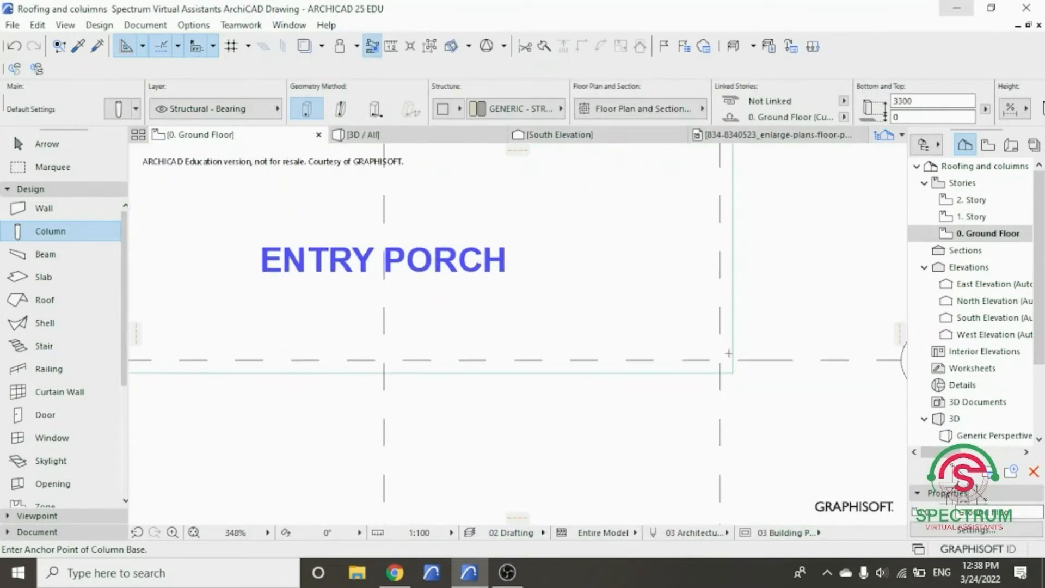
scroll(710, 381, down, 2)
scroll(719, 387, up, 4)
click(728, 391)
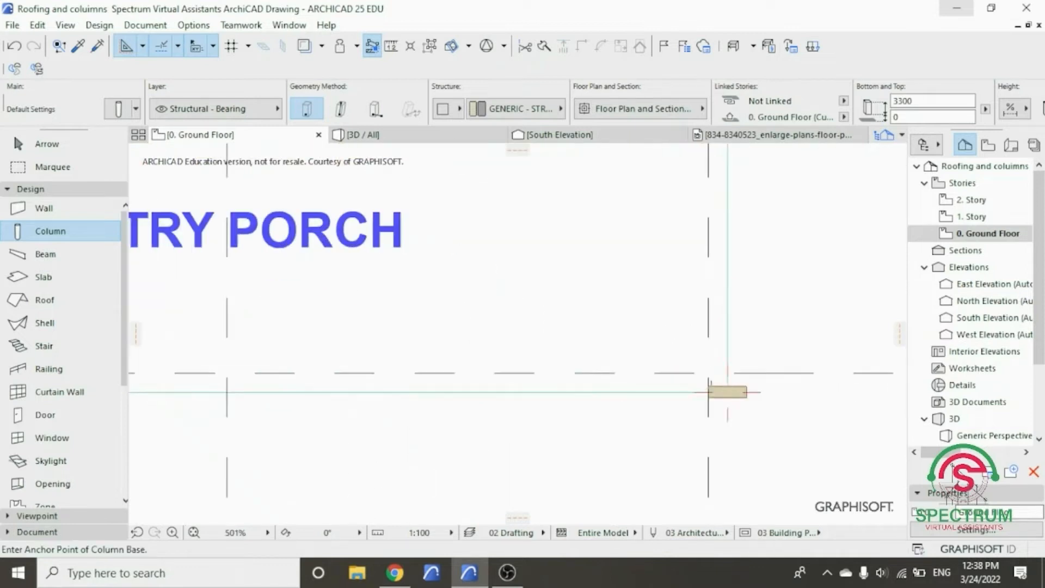
scroll(757, 379, up, 4)
key(Escape)
- Rotate the porch column by 90 degrees about its centre
click(731, 397)
right_click(732, 401)
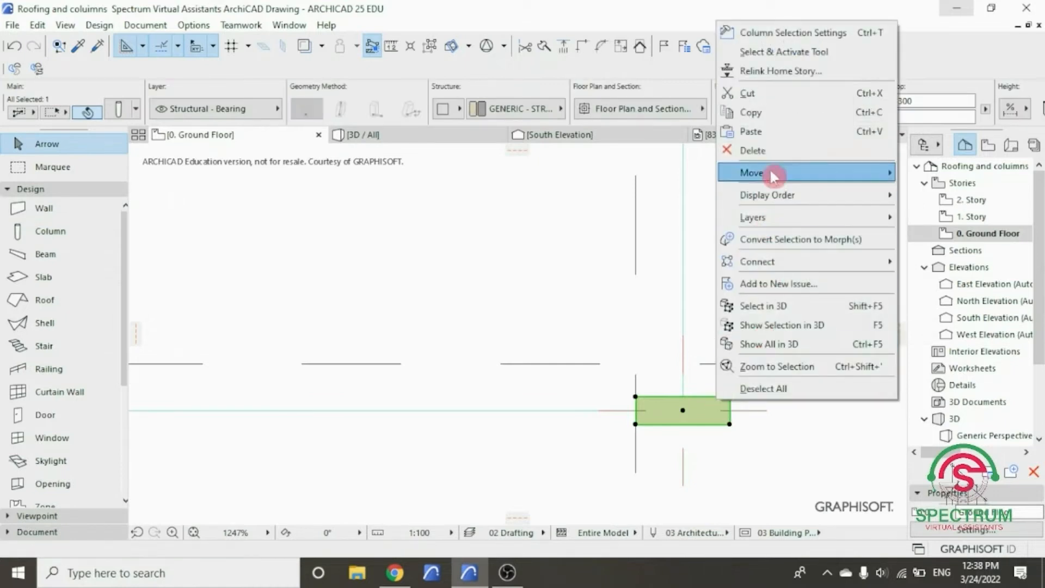
click(587, 192)
click(683, 410)
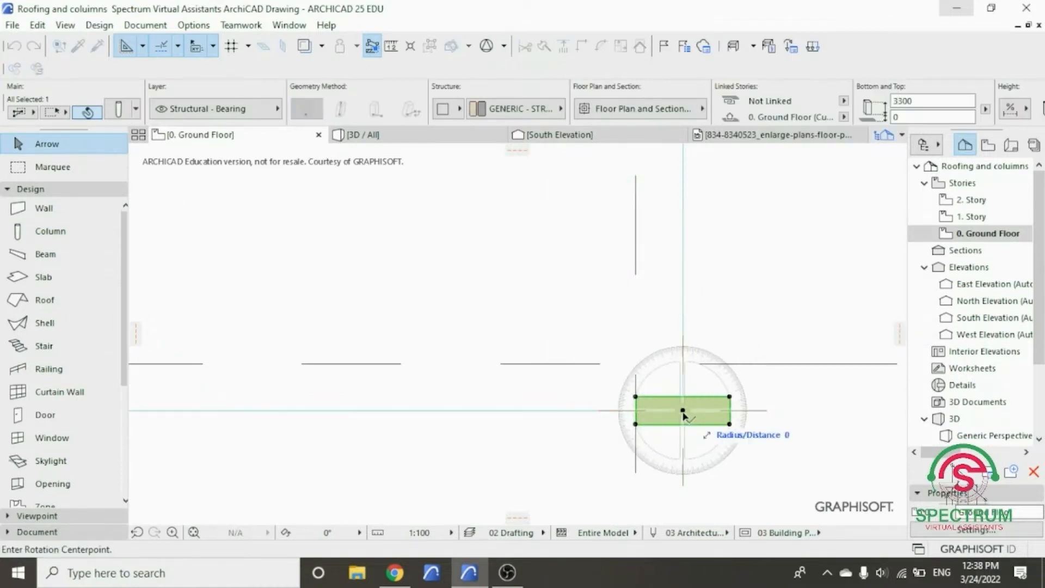
click(771, 417)
click(681, 274)
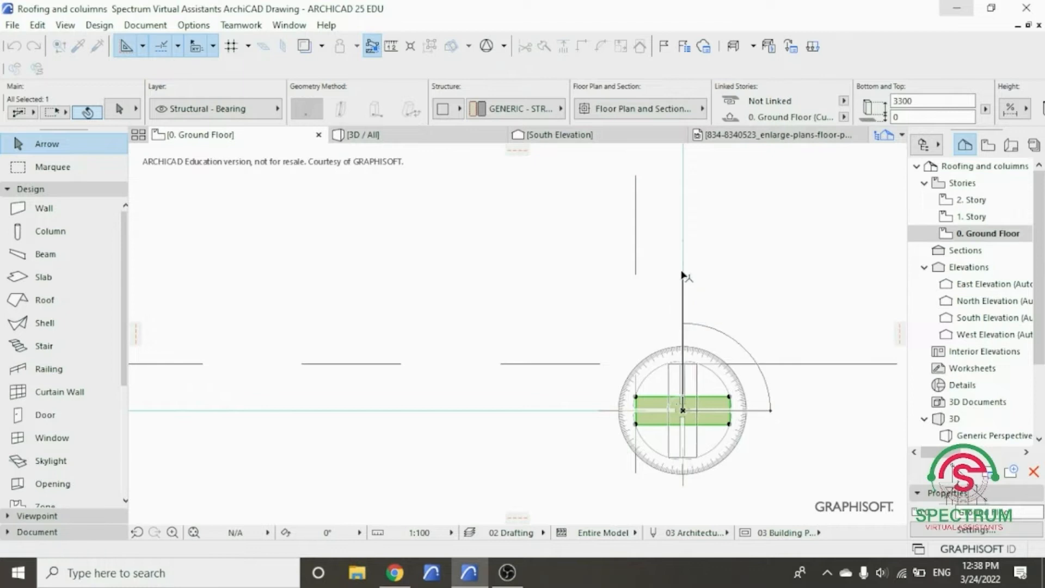
- Move the porch column by its lower outer corner onto the porch slab's outer corner
right_click(764, 258)
mouse_move(793, 328)
click(626, 329)
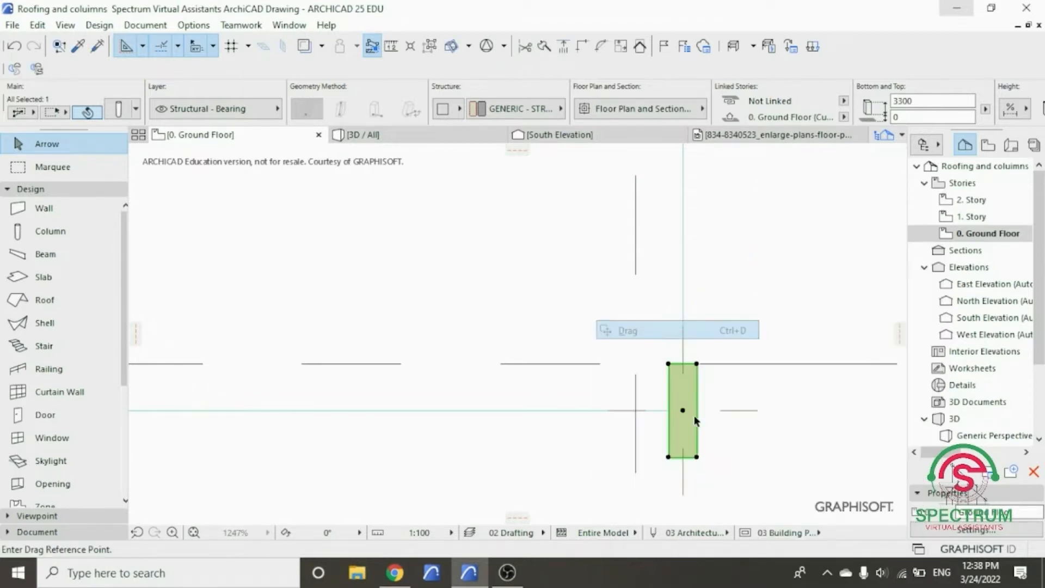
click(697, 458)
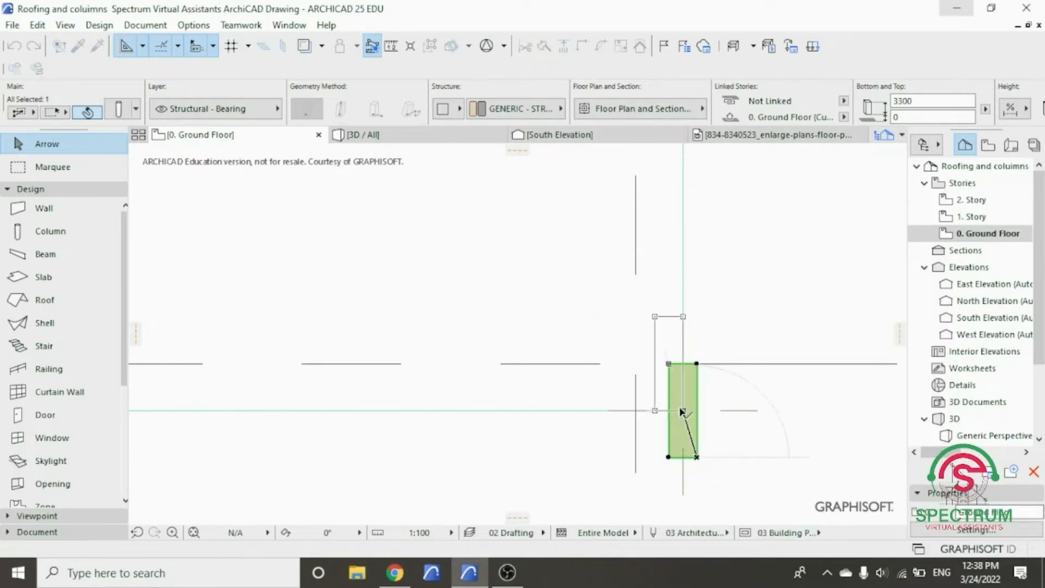
click(683, 410)
scroll(512, 364, down, 3)
scroll(560, 357, up, 2)
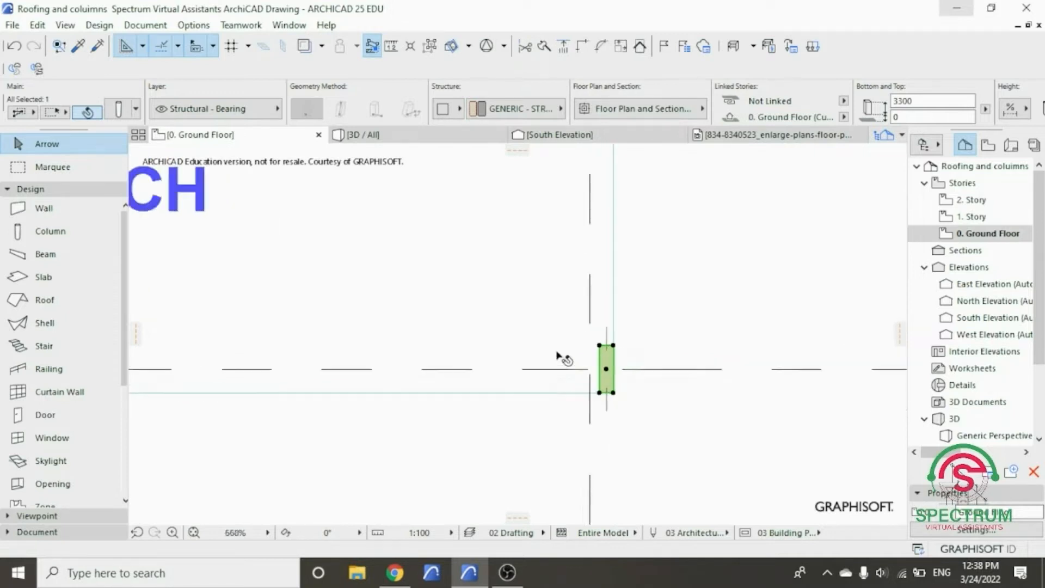
- Shift the porch column along the slab's front edge and centre it on grid line D
right_click(686, 276)
mouse_move(746, 330)
click(875, 332)
click(622, 399)
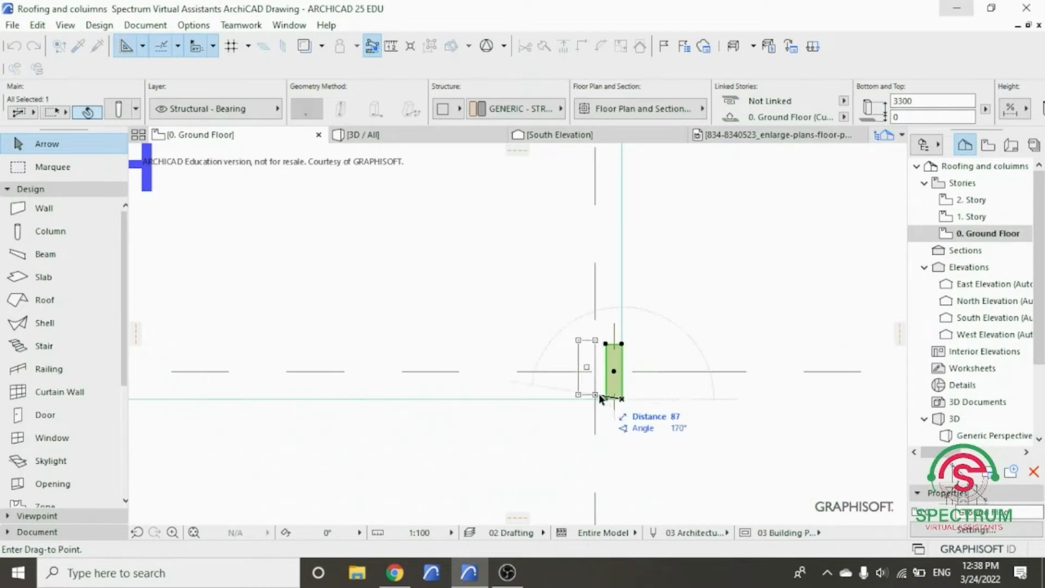
click(605, 401)
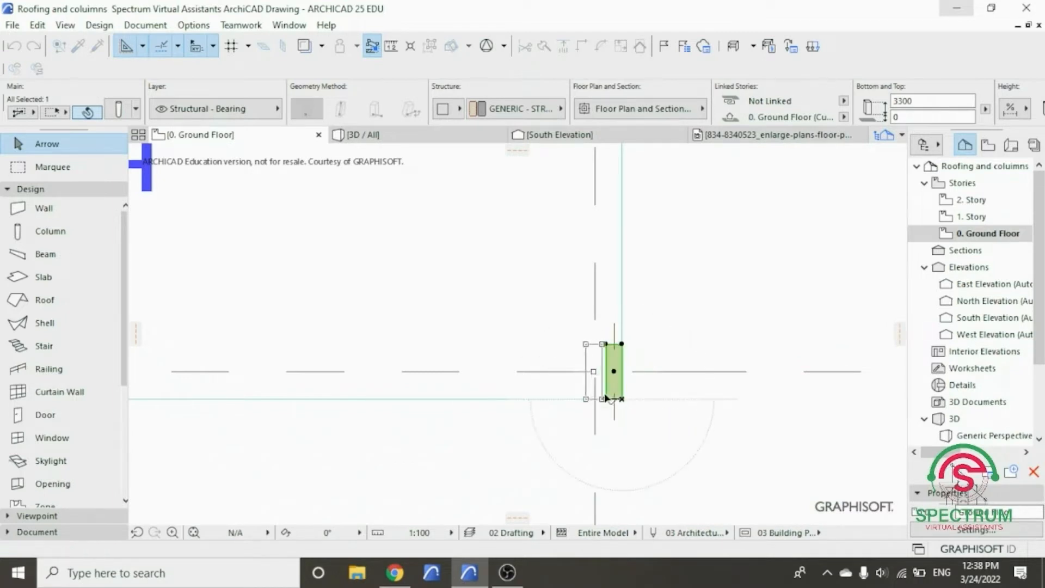
scroll(599, 396, up, 4)
click(574, 377)
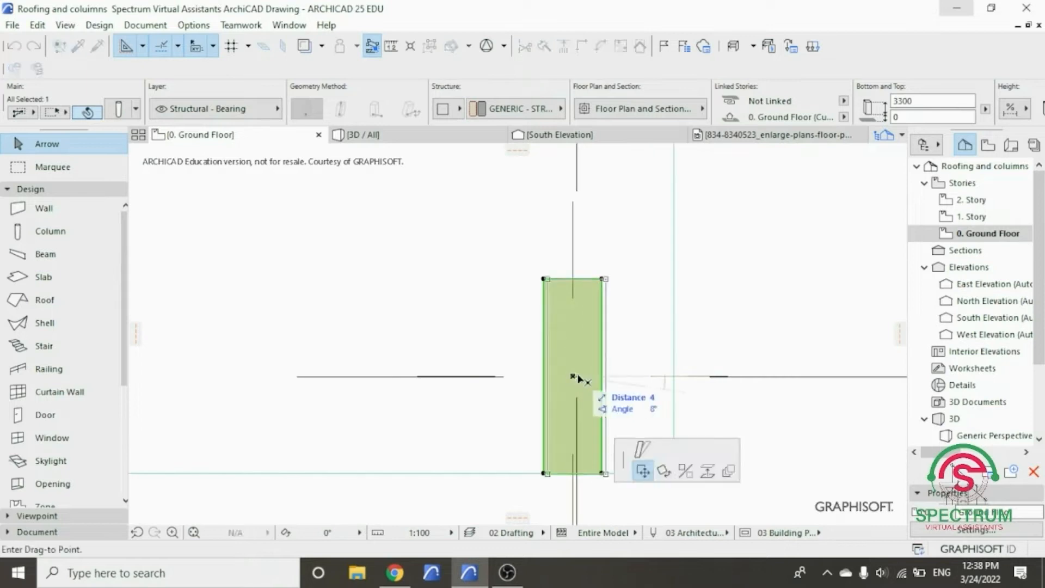
click(577, 376)
scroll(600, 374, down, 5)
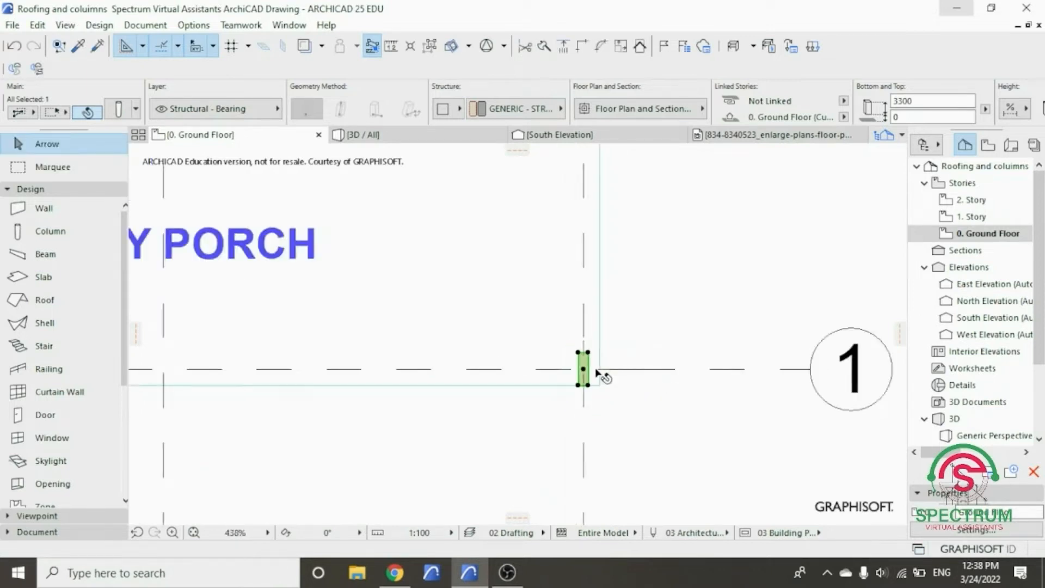
- Copy the entry porch column along the slab's front edge so the copy sits directly against the original, towards the master bedroom
right_click(681, 233)
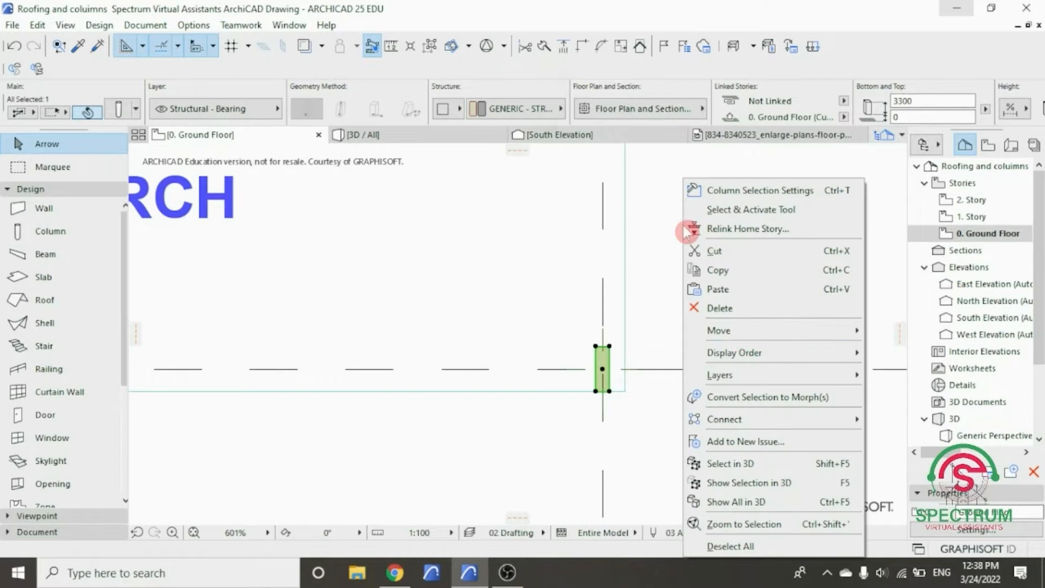
mouse_move(736, 330)
click(904, 410)
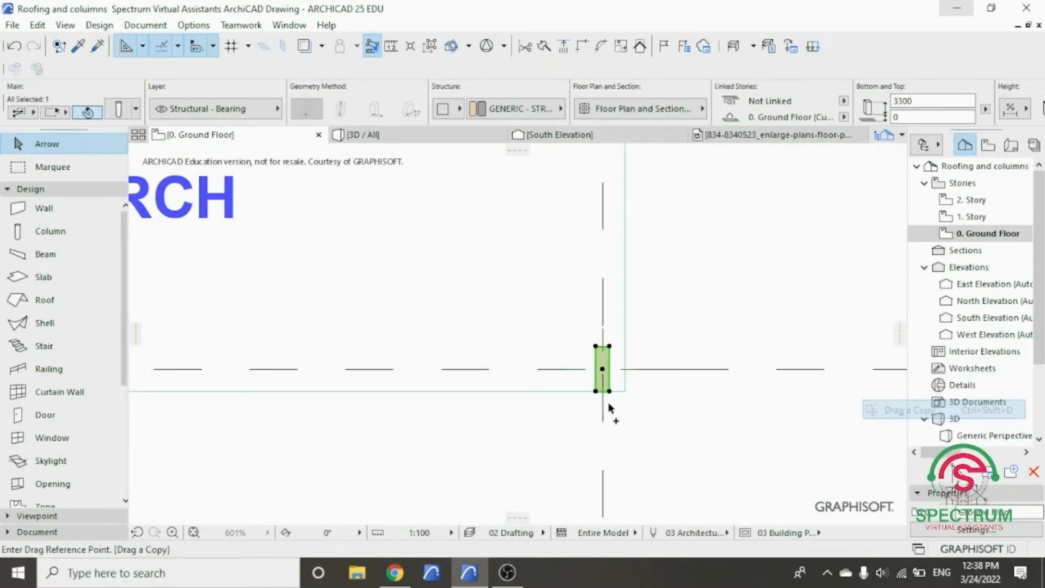
scroll(609, 402, up, 5)
click(636, 380)
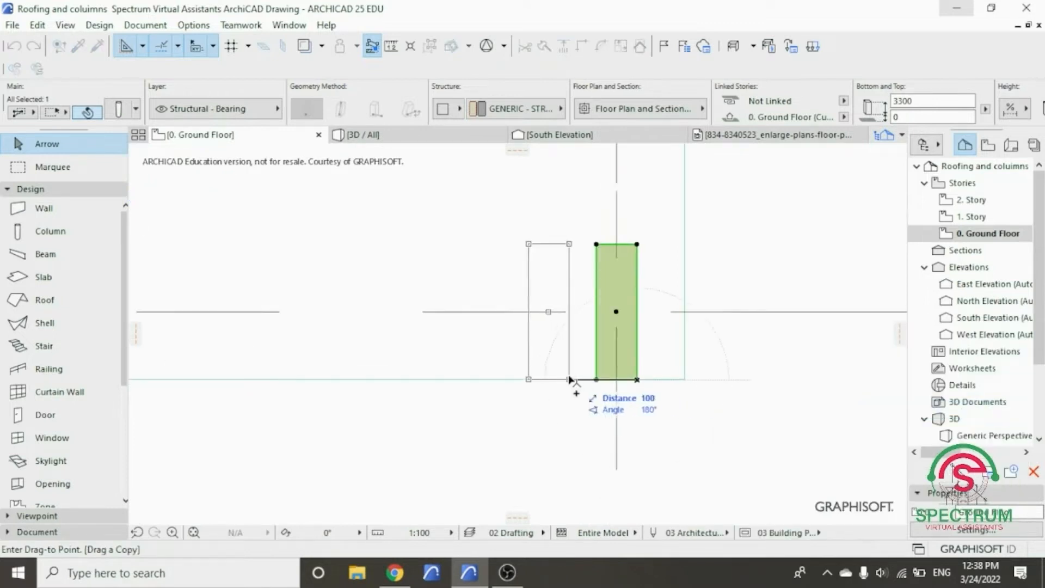
click(596, 379)
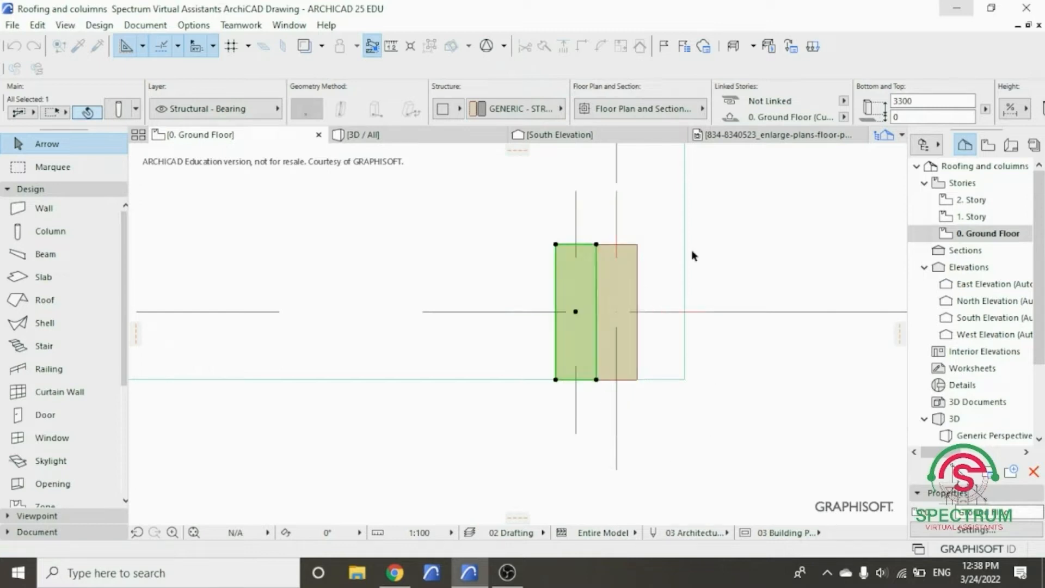
- Move the copied porch column 200 along the slab's front edge, at 180°, away from the original column
right_click(723, 327)
mouse_move(761, 334)
click(650, 330)
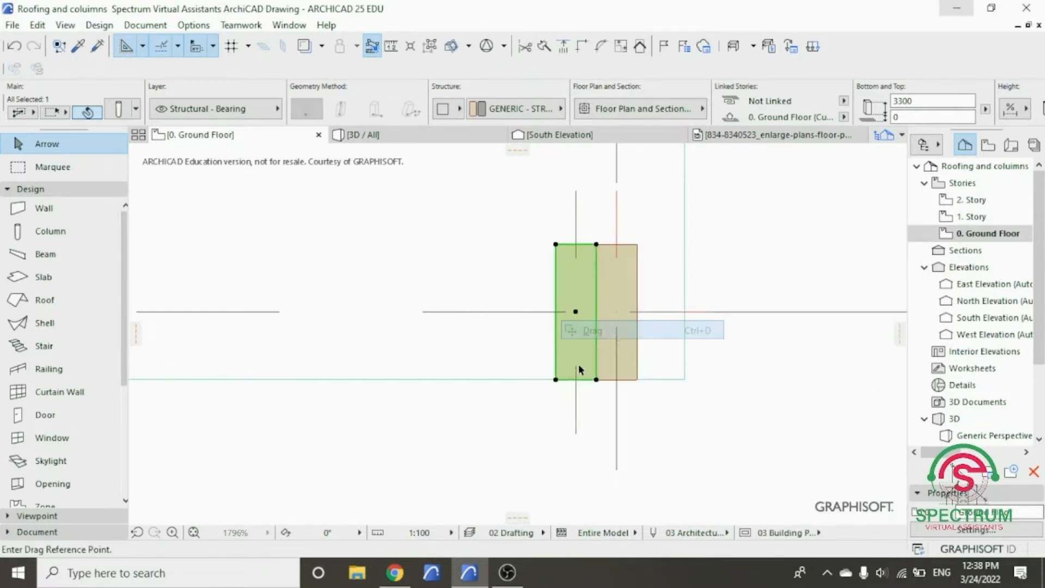
click(596, 379)
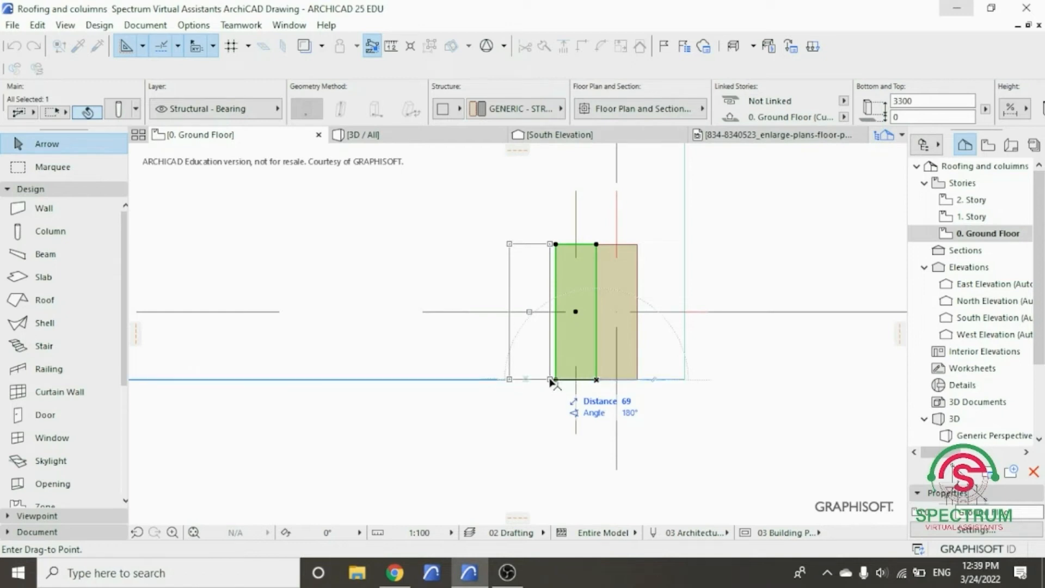
text(20)
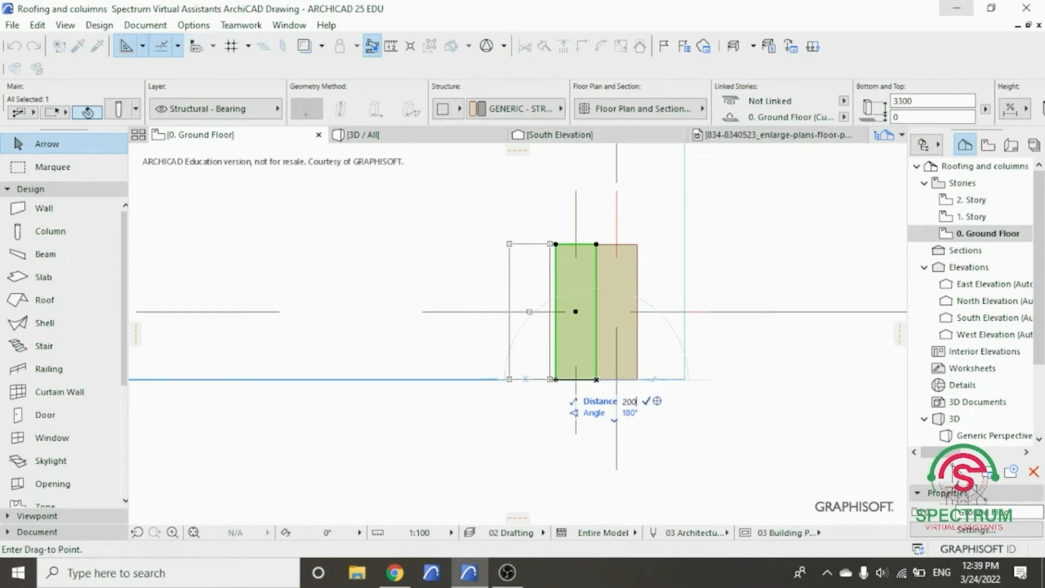
text(0)
key(Return)
- Copy the second porch column to make a third, using the spacing between the matching lower corners of the first two
right_click(739, 224)
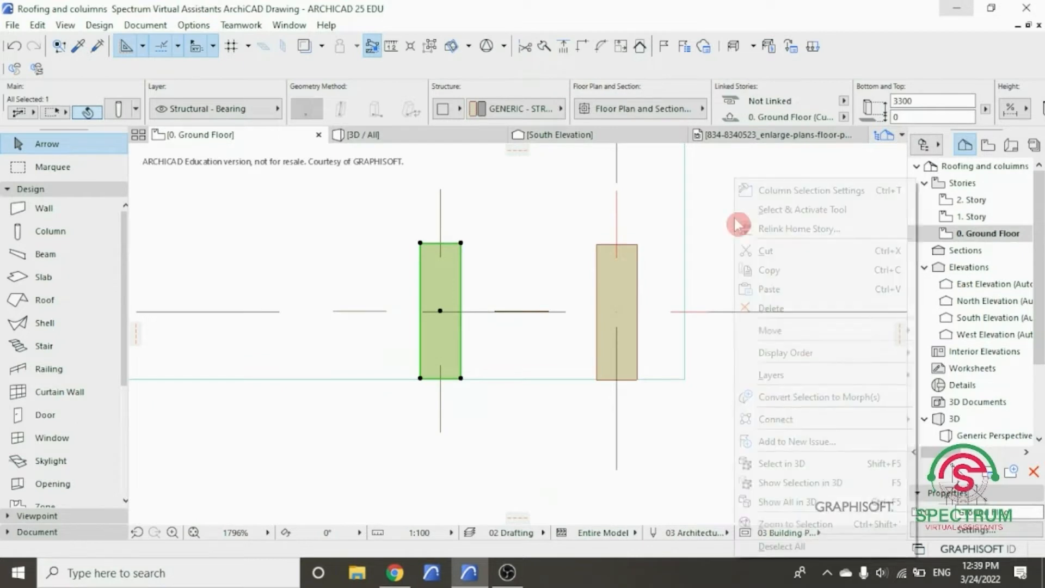
click(790, 331)
click(614, 409)
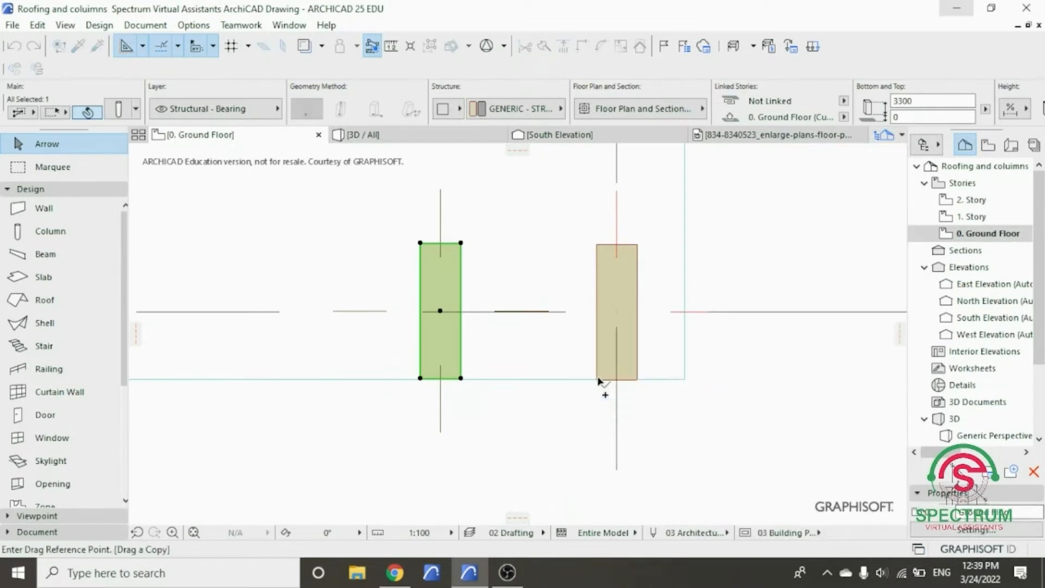
click(595, 380)
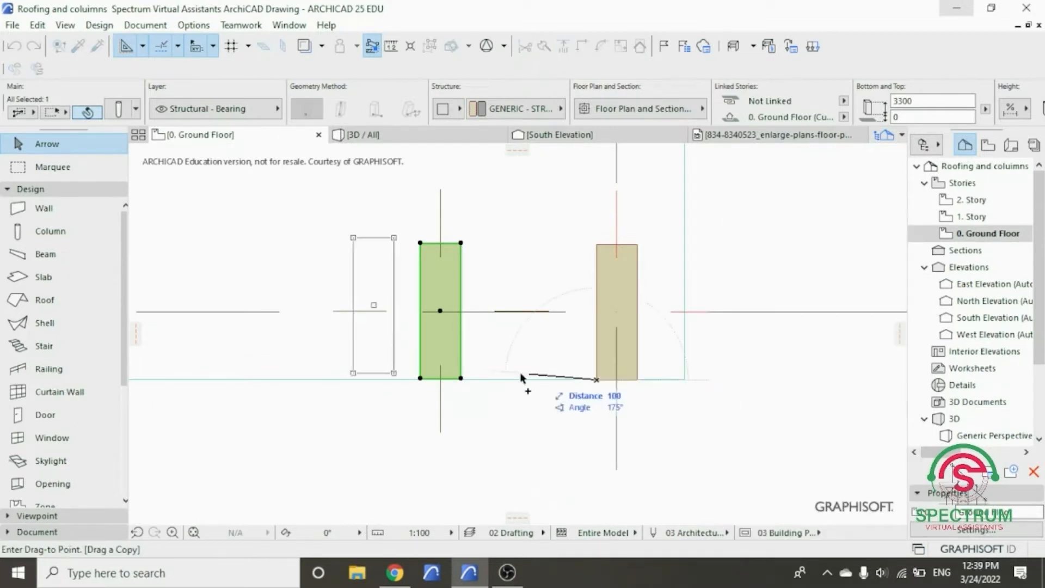
click(420, 379)
scroll(473, 394, down, 1)
scroll(472, 393, down, 3)
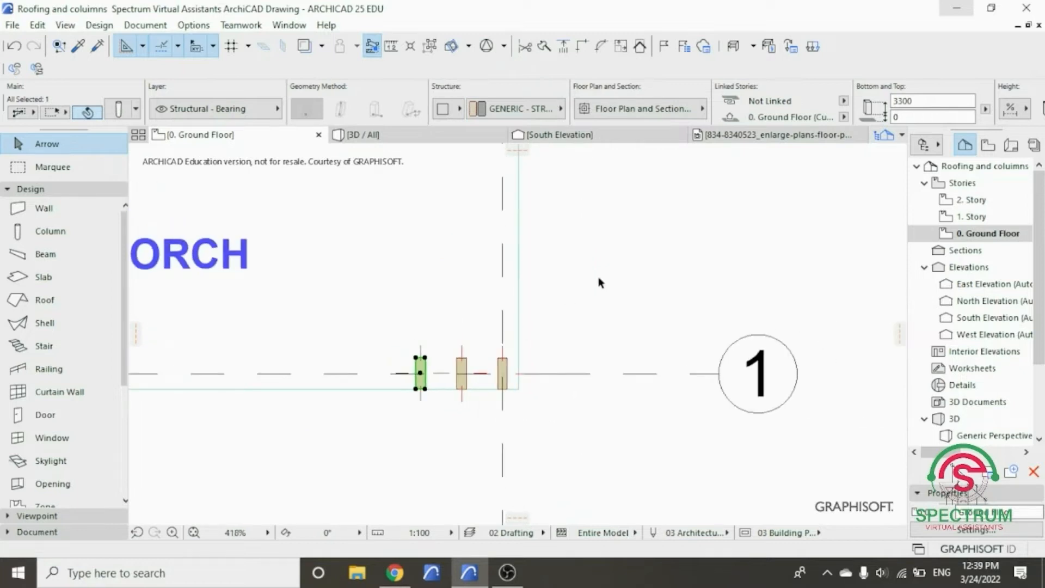
right_click(599, 277)
mouse_move(686, 331)
click(809, 433)
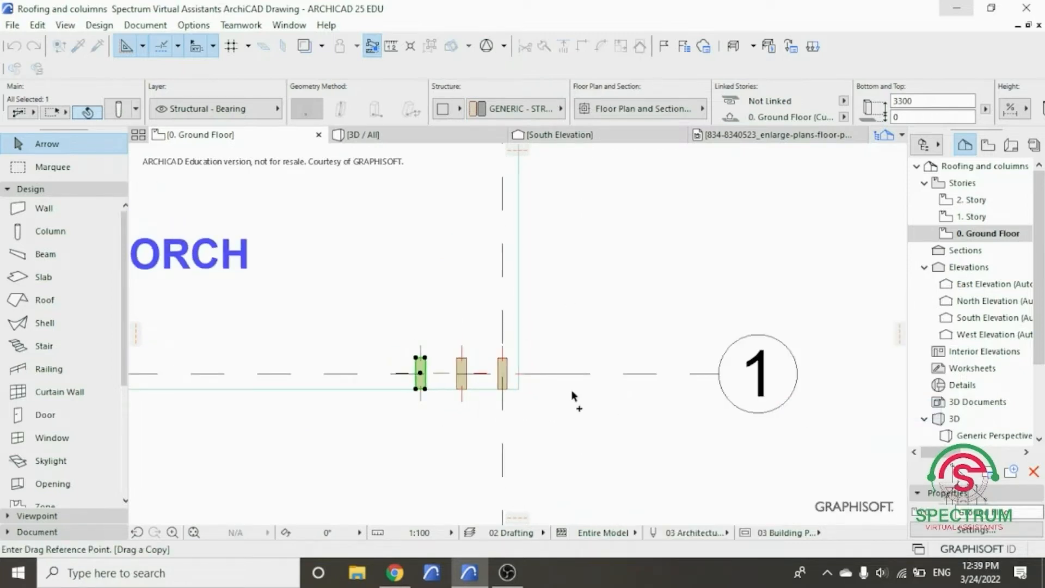
right_click(613, 309)
click(656, 370)
- Copy the third porch column 260 further along the slab's front edge to make a fourth at equal spacing
right_click(591, 365)
mouse_move(640, 333)
click(808, 411)
scroll(468, 384, up, 3)
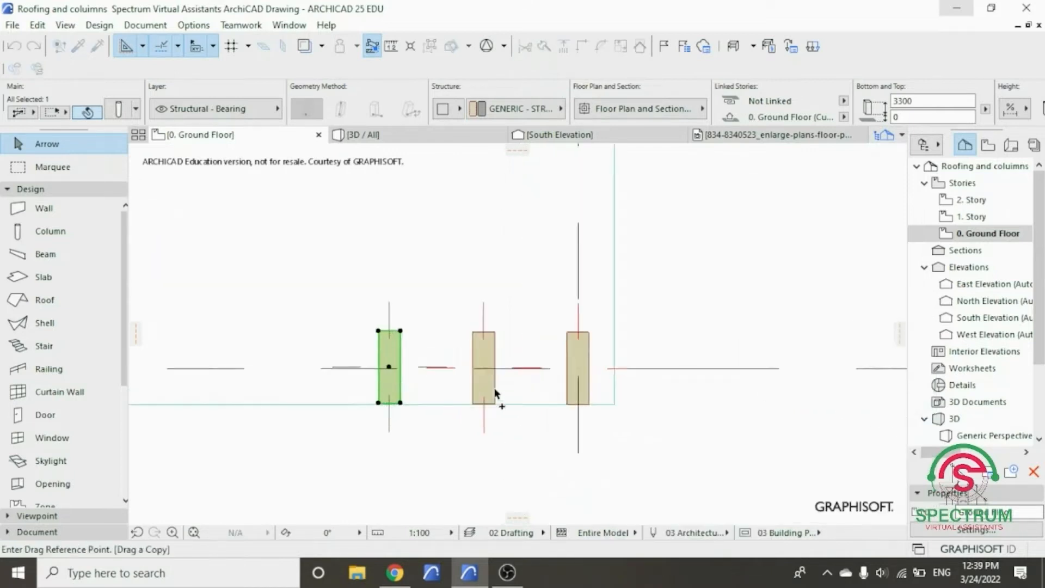
click(475, 406)
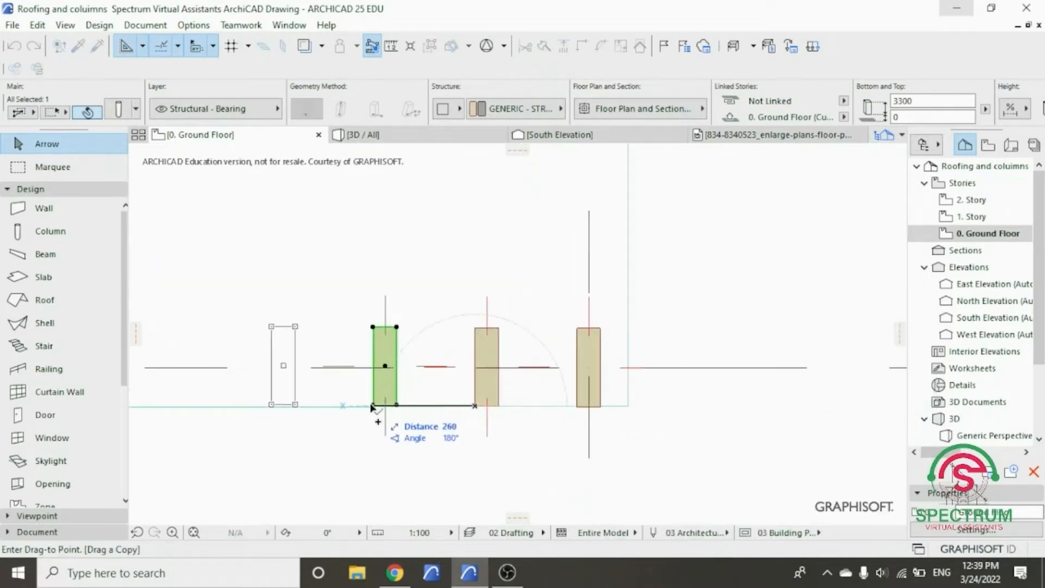
click(373, 405)
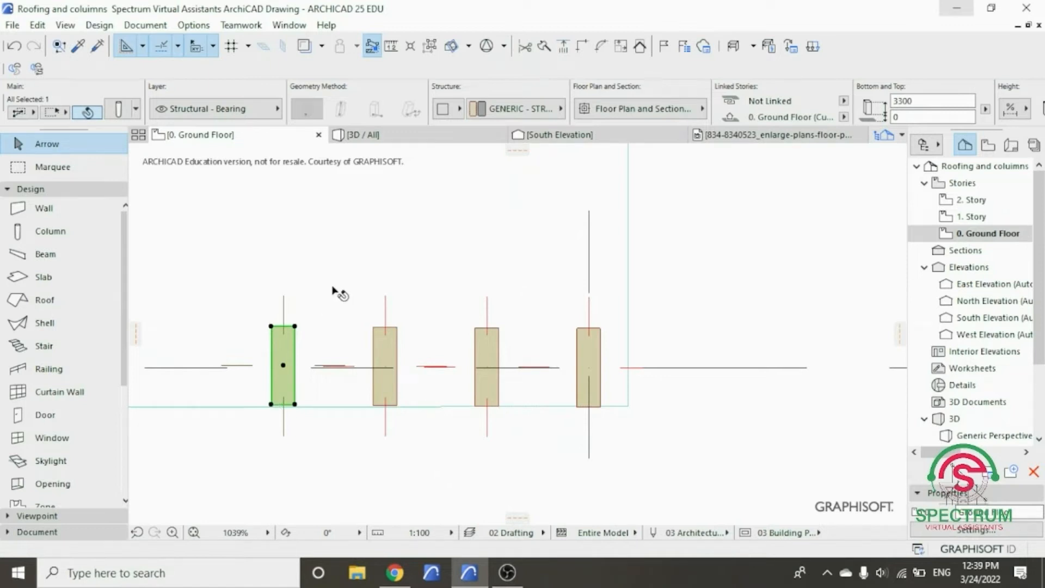
- Copy the fourth porch column at the same spacing along the front edge to make a fifth, and clear the selection
right_click(339, 279)
mouse_move(434, 343)
click(655, 385)
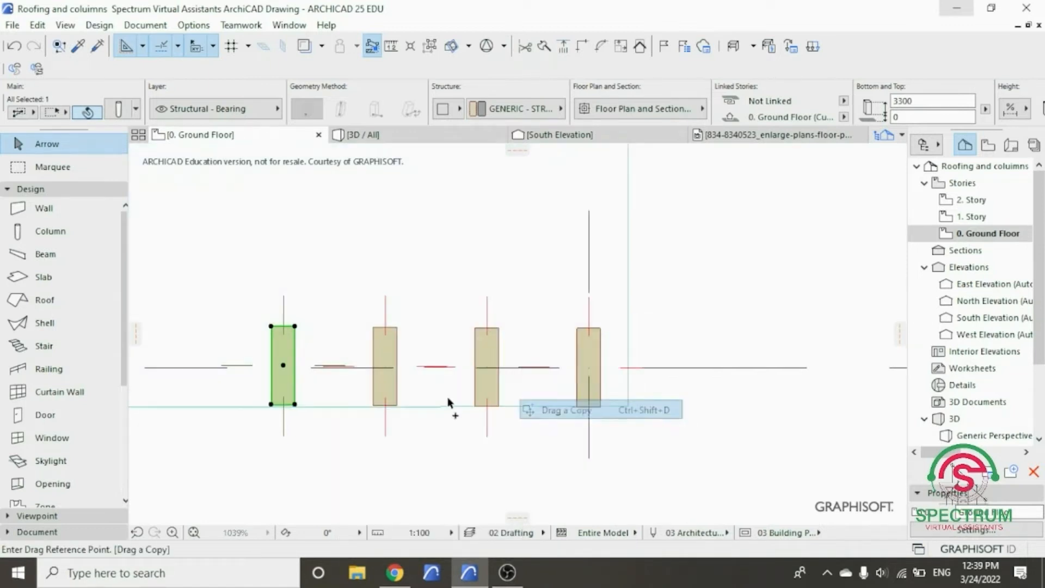
click(374, 405)
click(271, 404)
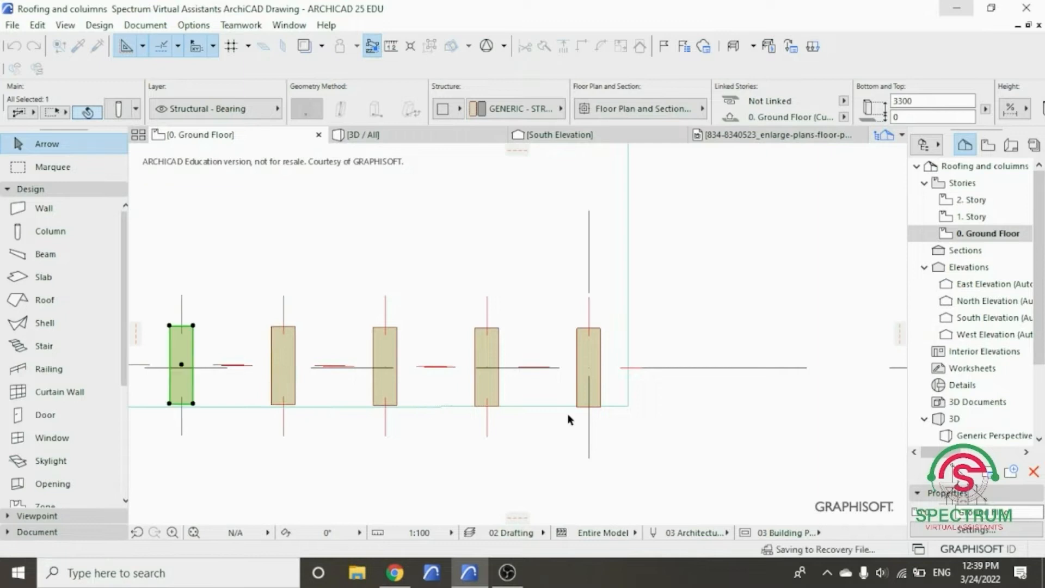
scroll(577, 415, down, 5)
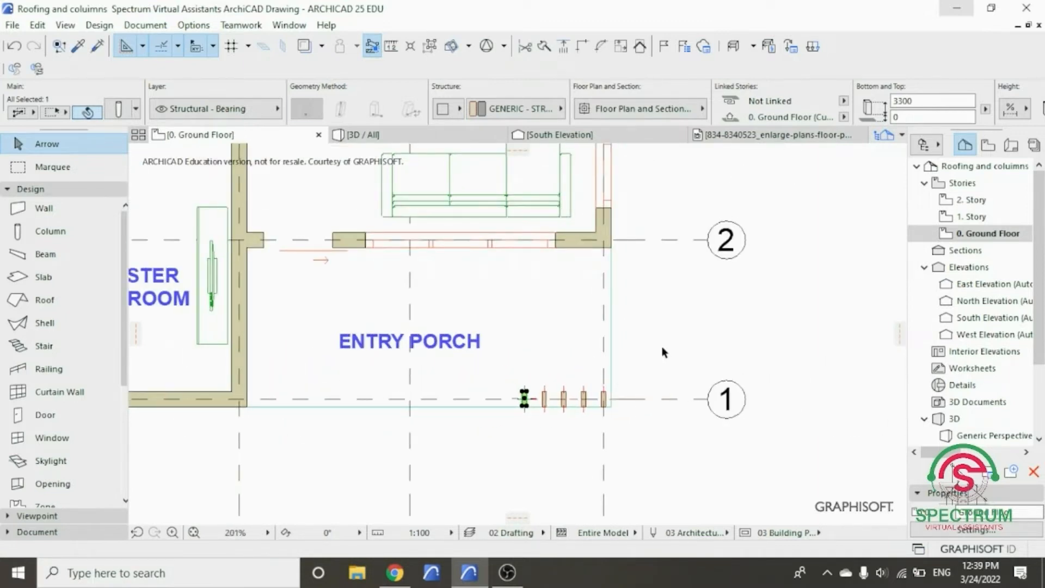
key(Escape)
scroll(675, 370, down, 2)
scroll(675, 370, down, 1)
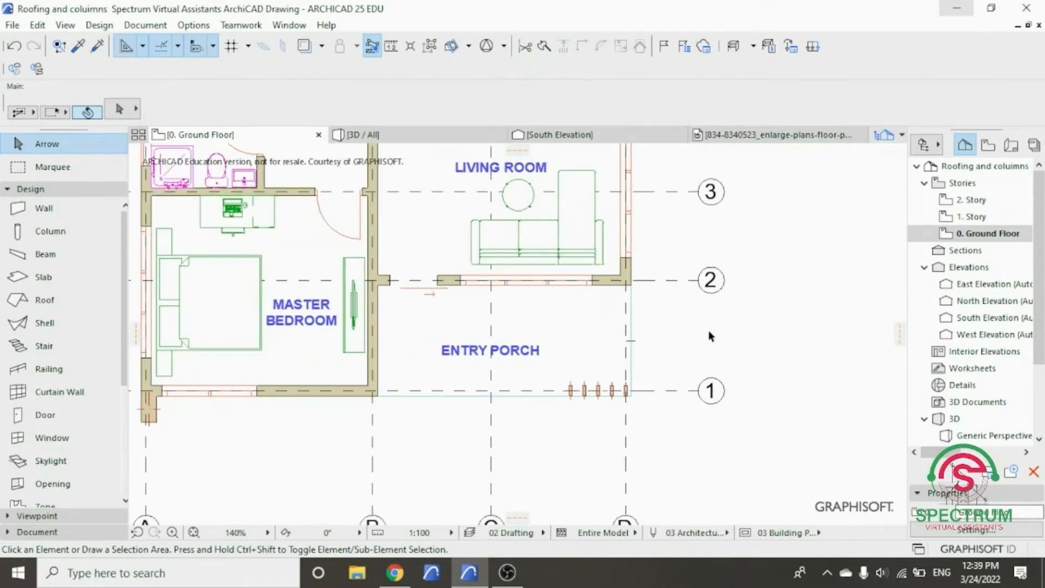
scroll(708, 330, down, 3)
scroll(420, 306, up, 3)
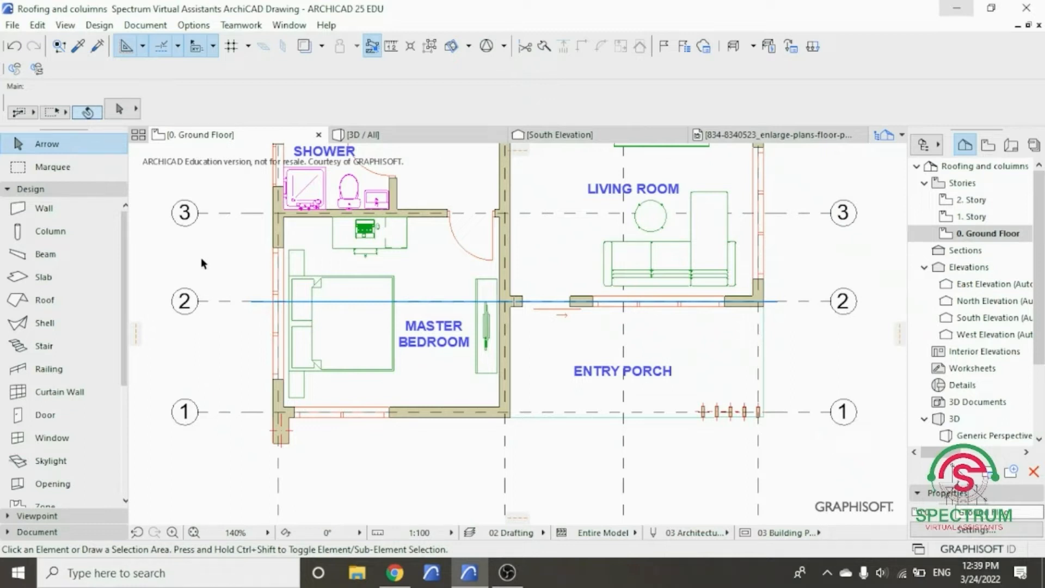
click(30, 189)
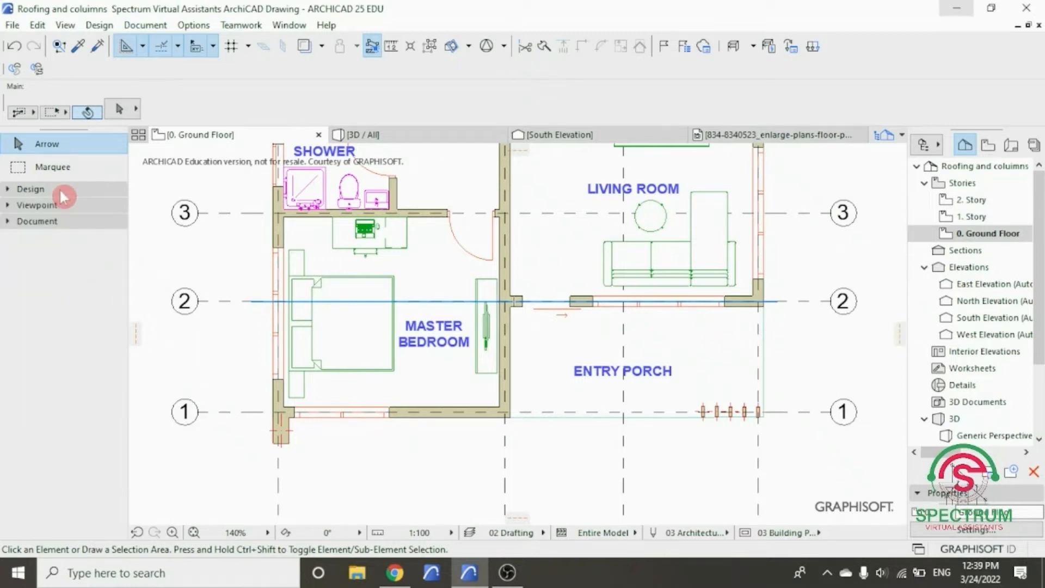
click(63, 190)
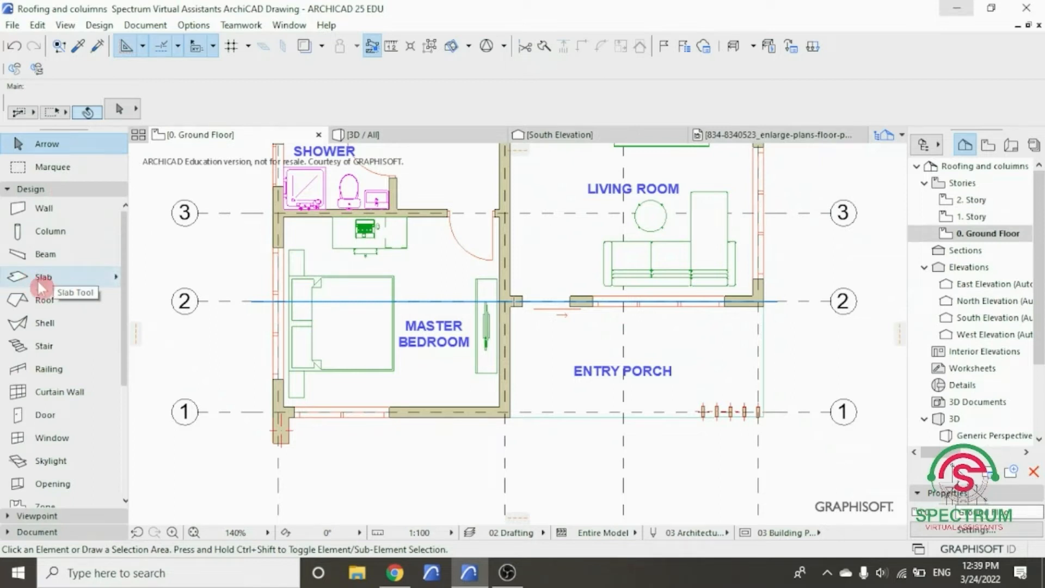
- Configure the default slab as 150 thick, with home story 0. Ground Floor and building material Concrete - Structural
double_click(56, 281)
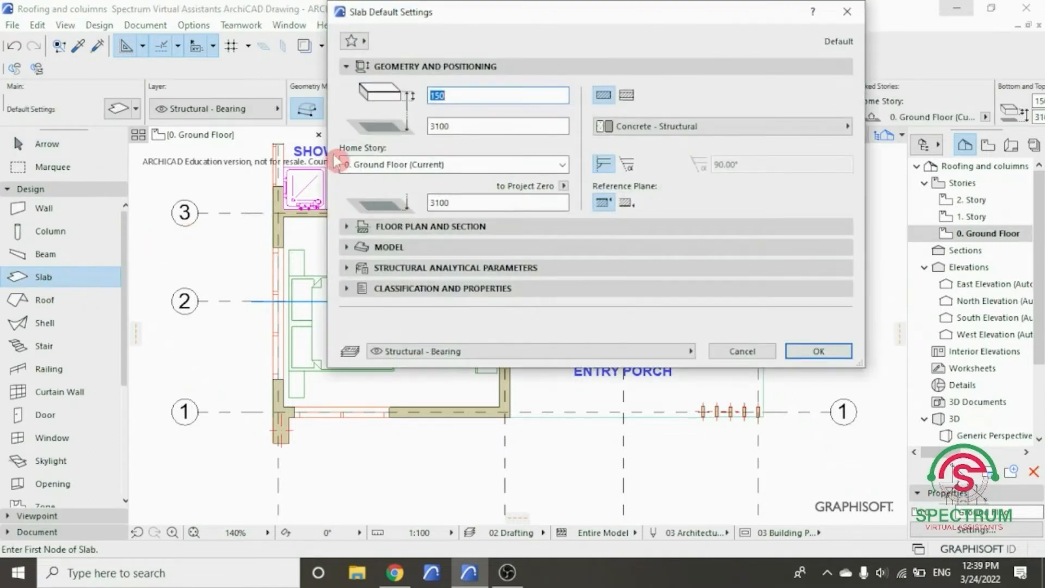
click(449, 96)
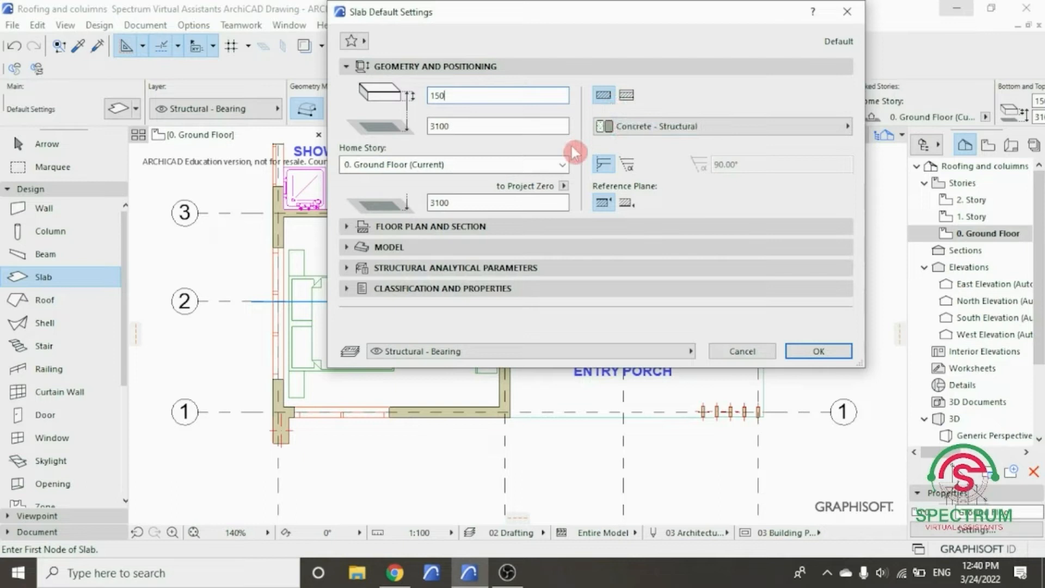
click(565, 165)
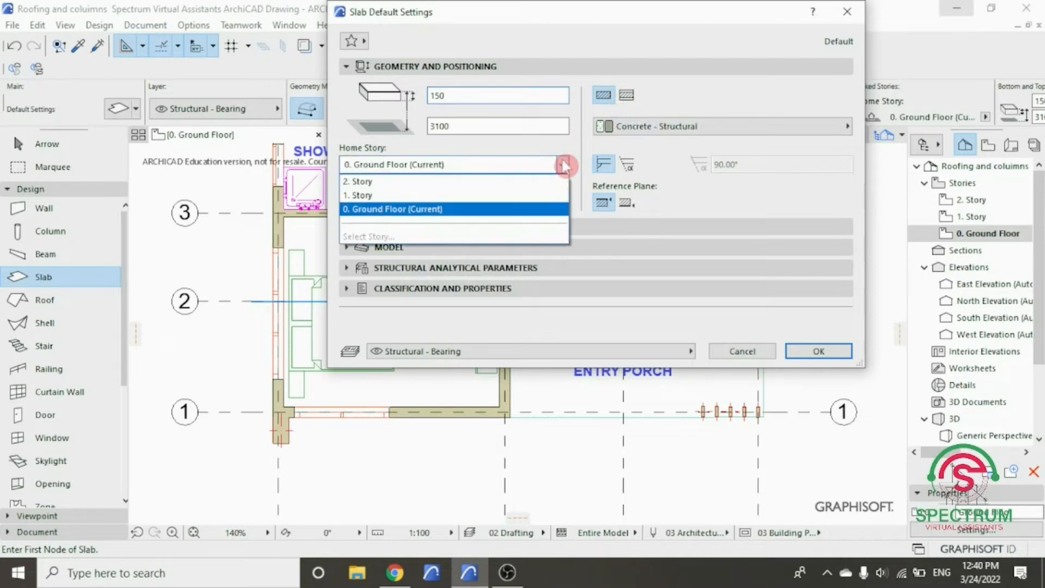
click(533, 205)
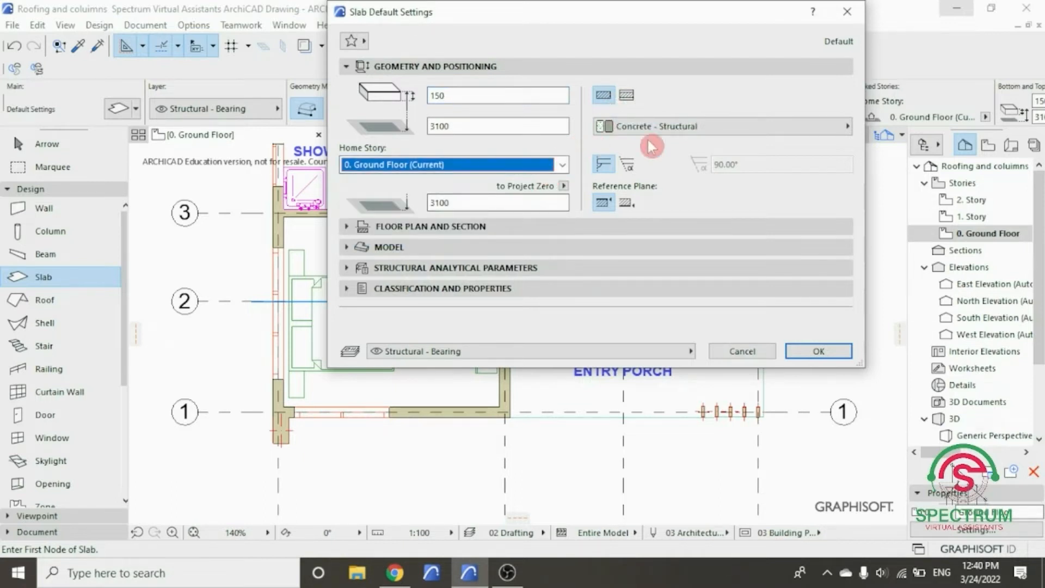
click(670, 131)
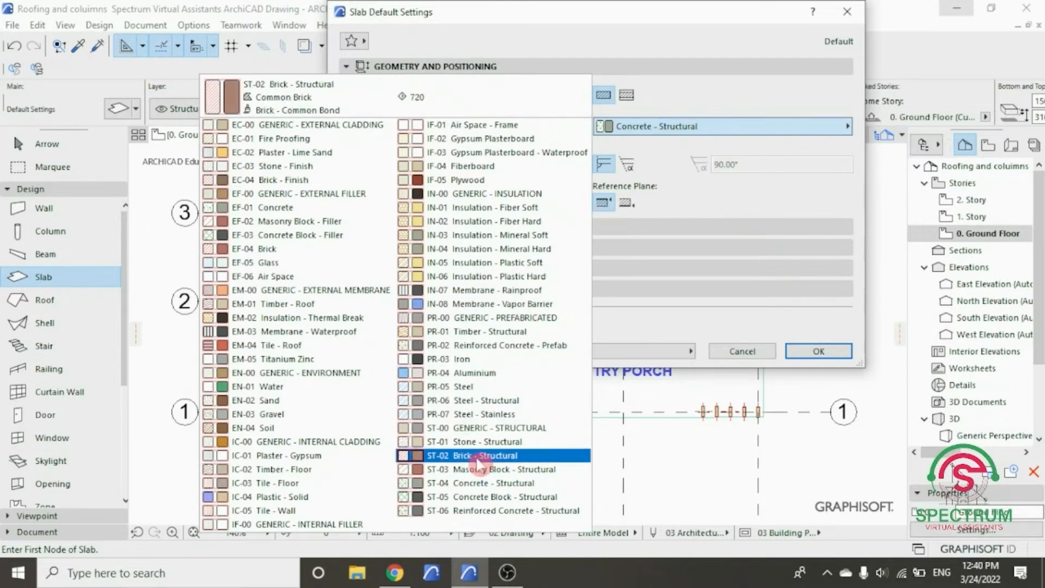
click(479, 482)
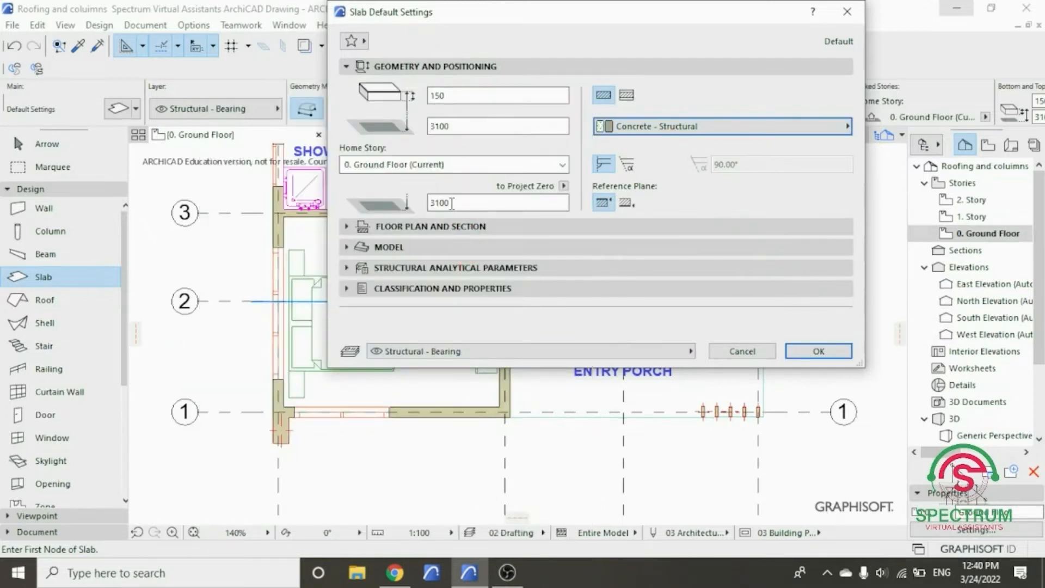
- Review the default slab's floor plan and section settings, and set its top surface override to Concrete - 10
click(406, 66)
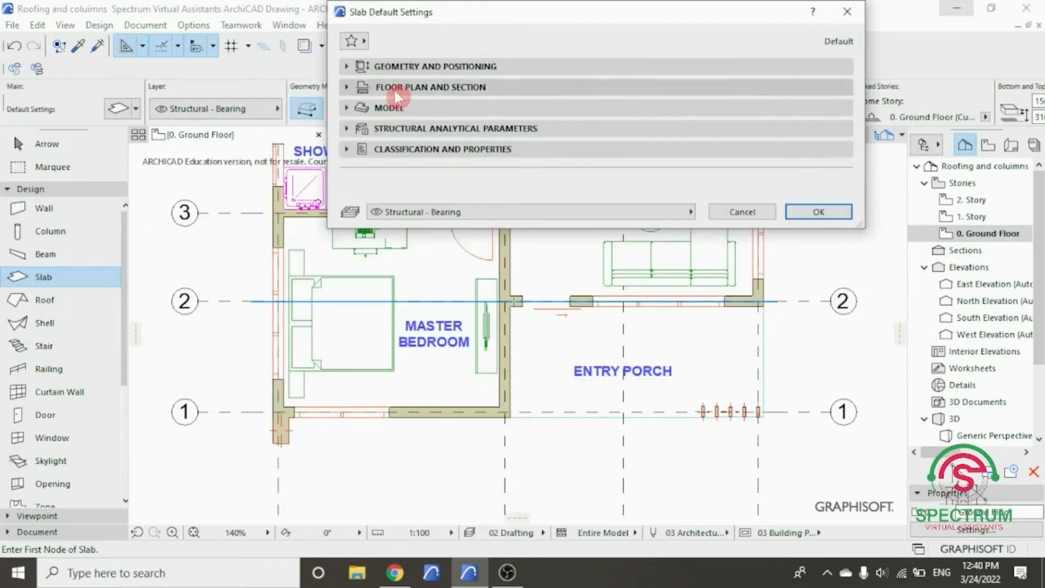
click(395, 88)
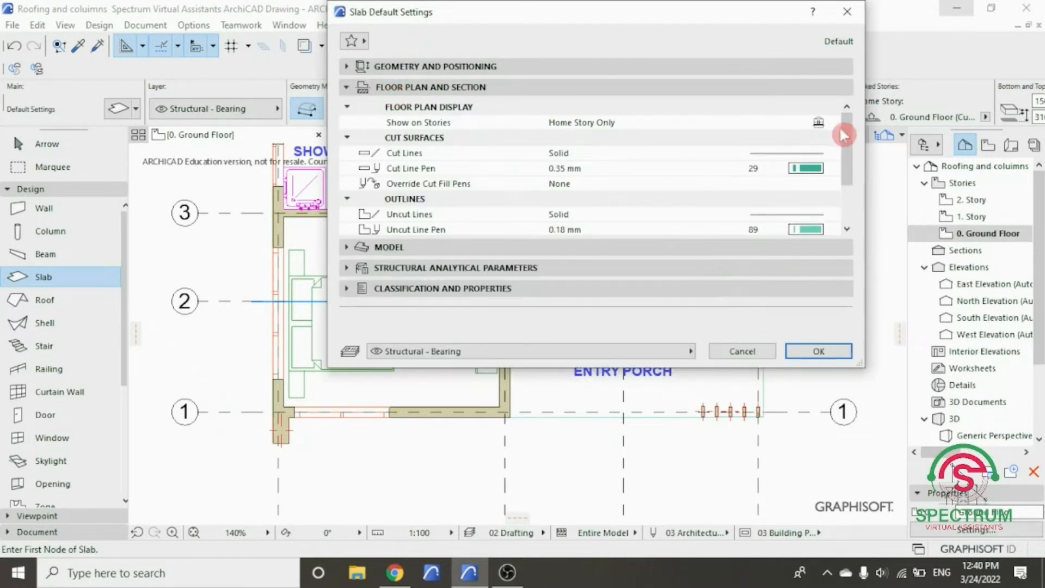
mouse_move(846, 131)
mouse_down()
mouse_move(851, 170)
mouse_move(849, 117)
mouse_up()
click(600, 88)
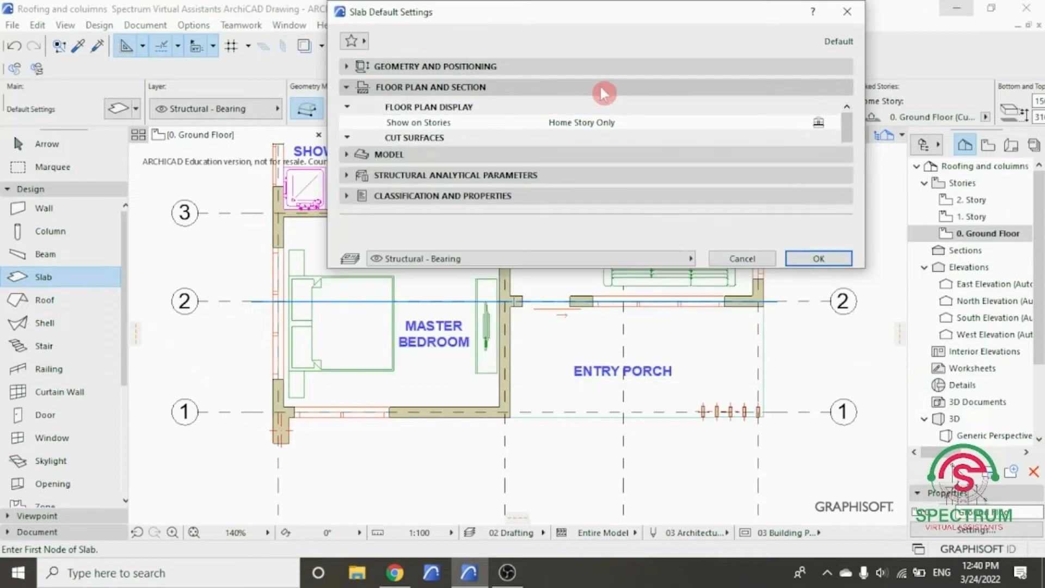
click(424, 111)
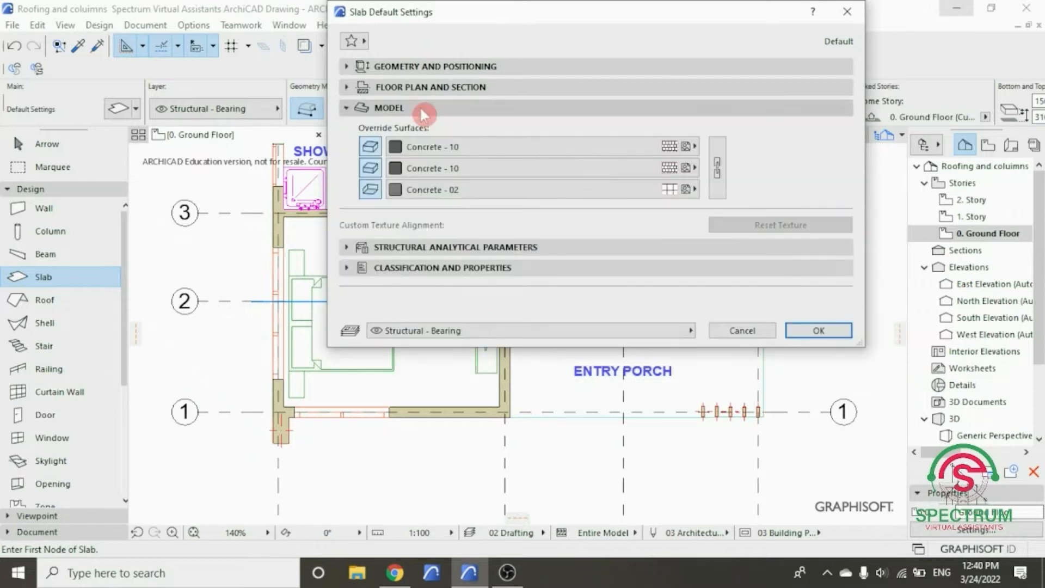
click(424, 152)
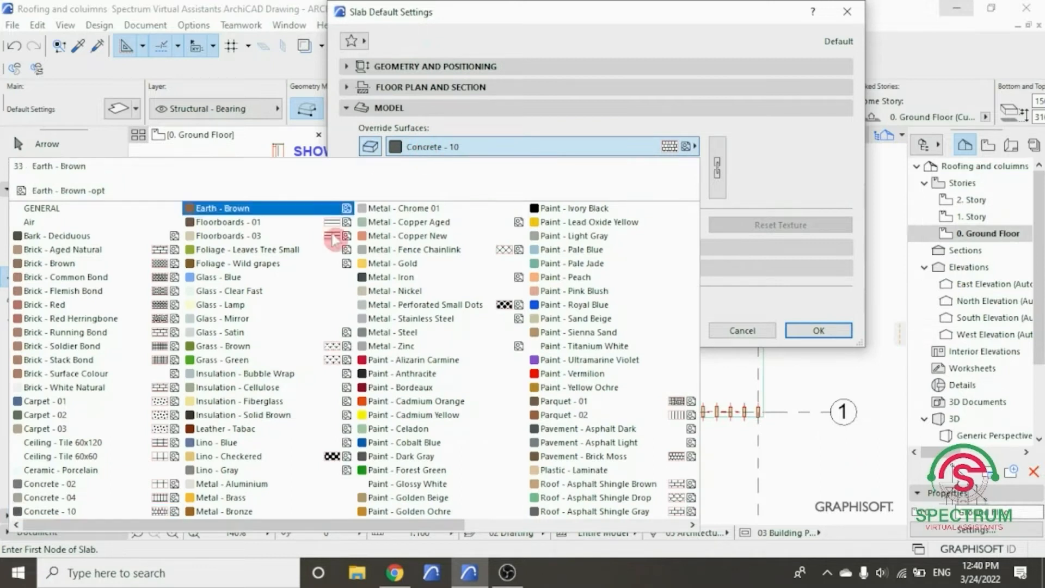
click(76, 510)
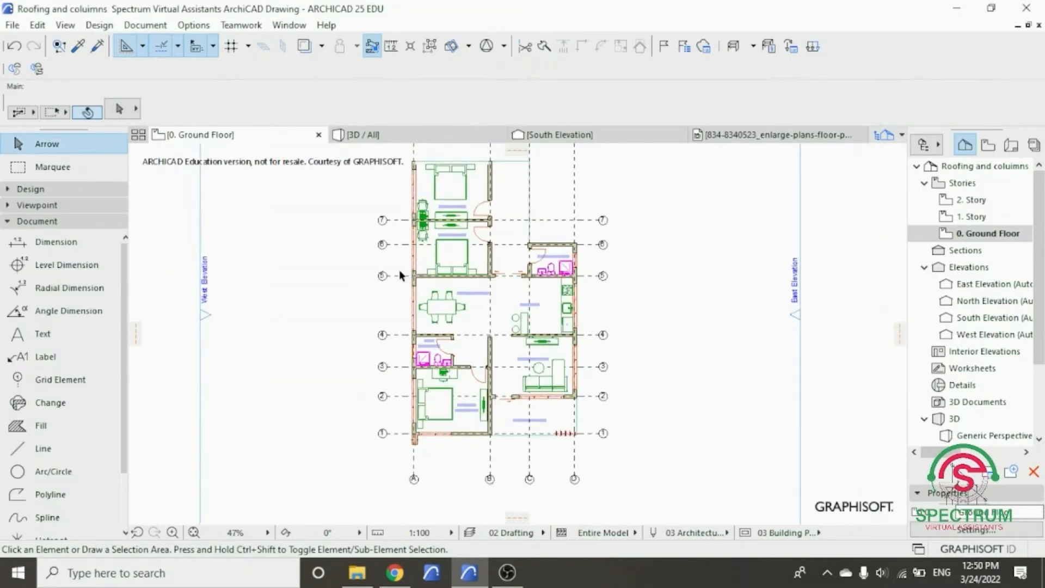
scroll(400, 268, up, 2)
scroll(399, 268, down, 2)
scroll(394, 196, up, 3)
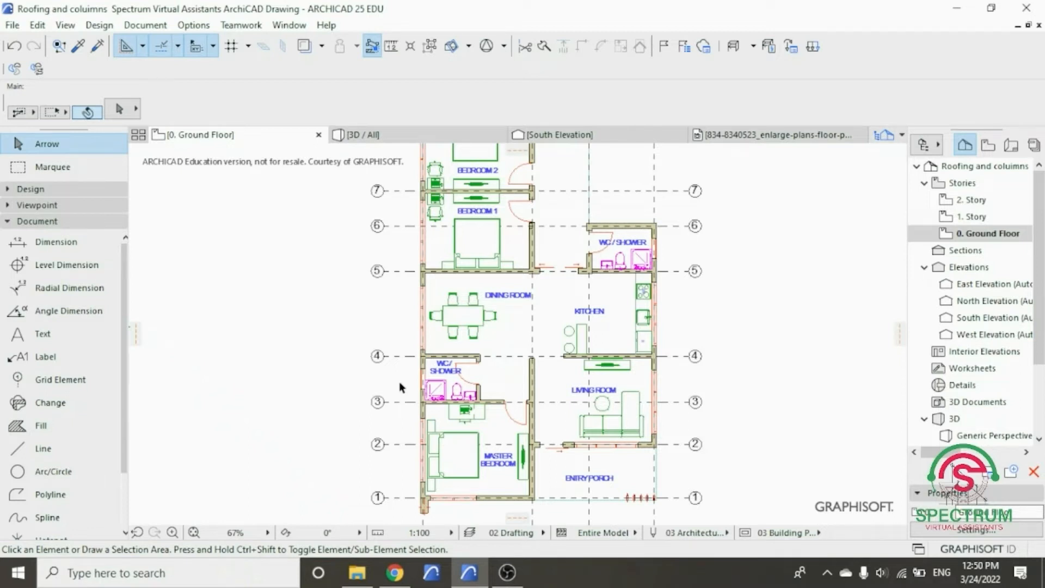
- Set the default slab's thickness to 300 and its elevation to 3300
click(90, 190)
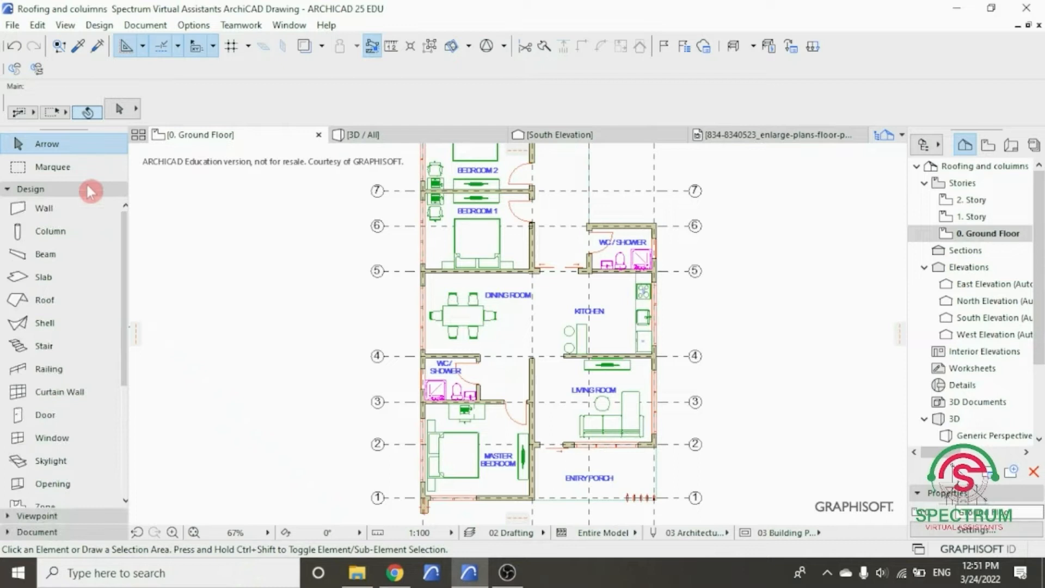
click(42, 278)
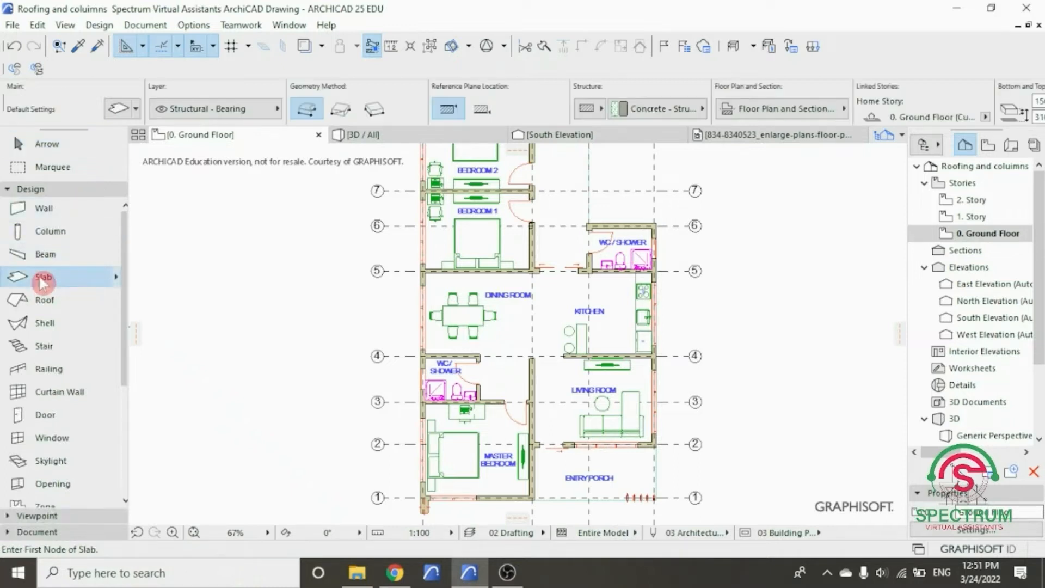
double_click(43, 278)
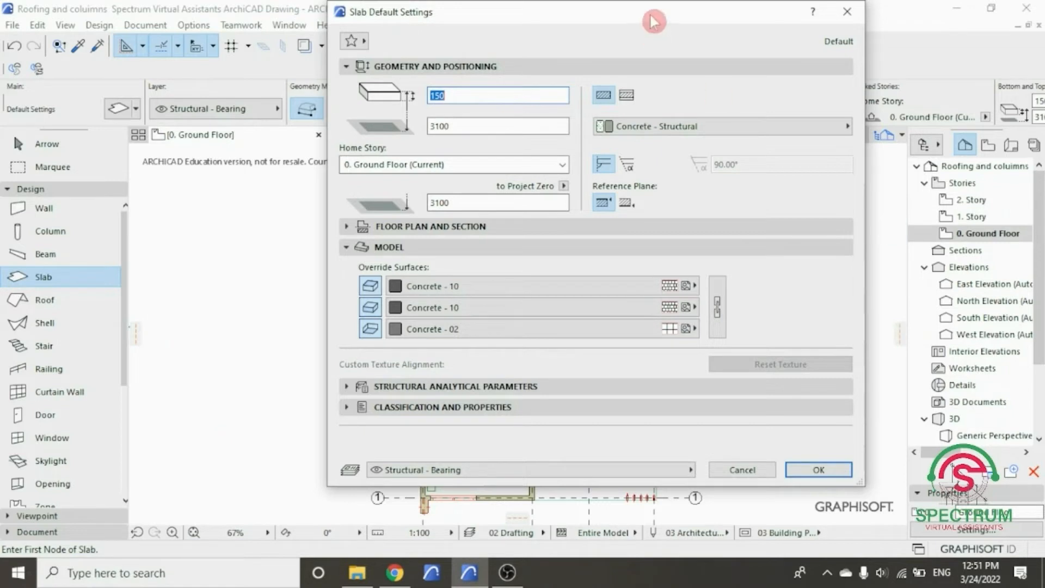
drag(653, 22, 629, 68)
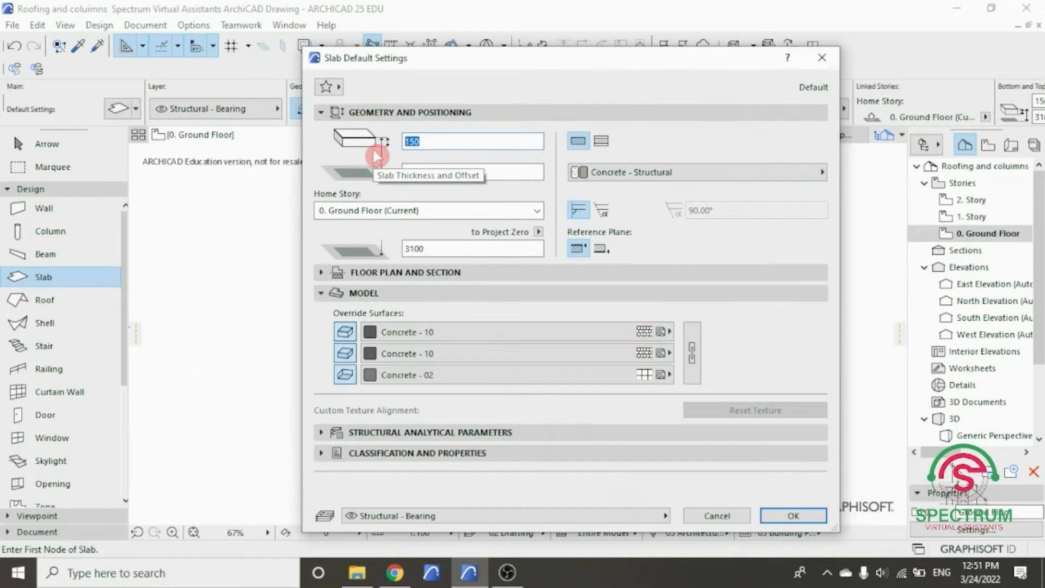
text(00)
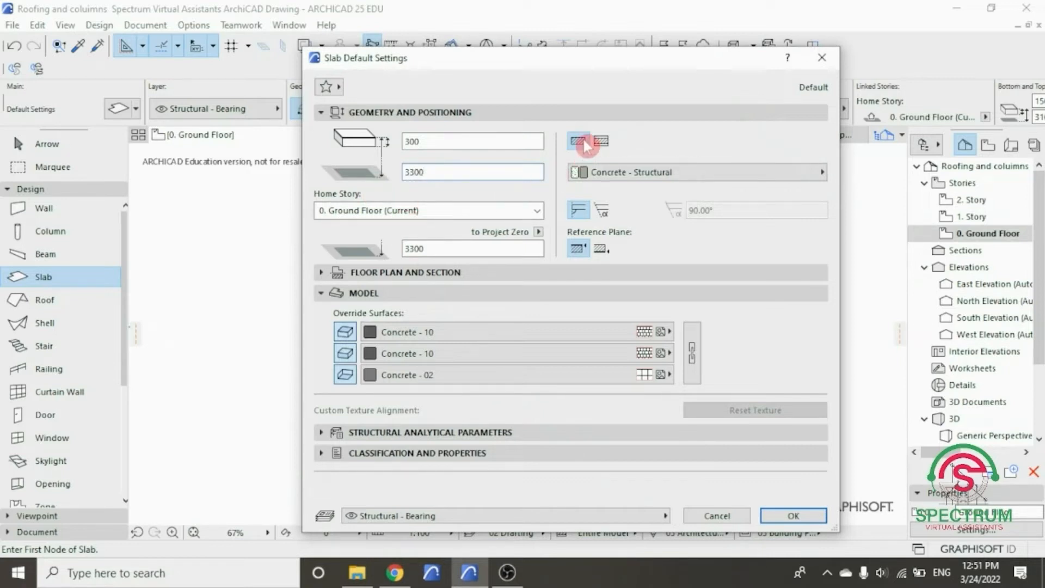
- Choose Concrete - Structural as the default slab's building material and 0. Ground Floor as its home story
click(610, 183)
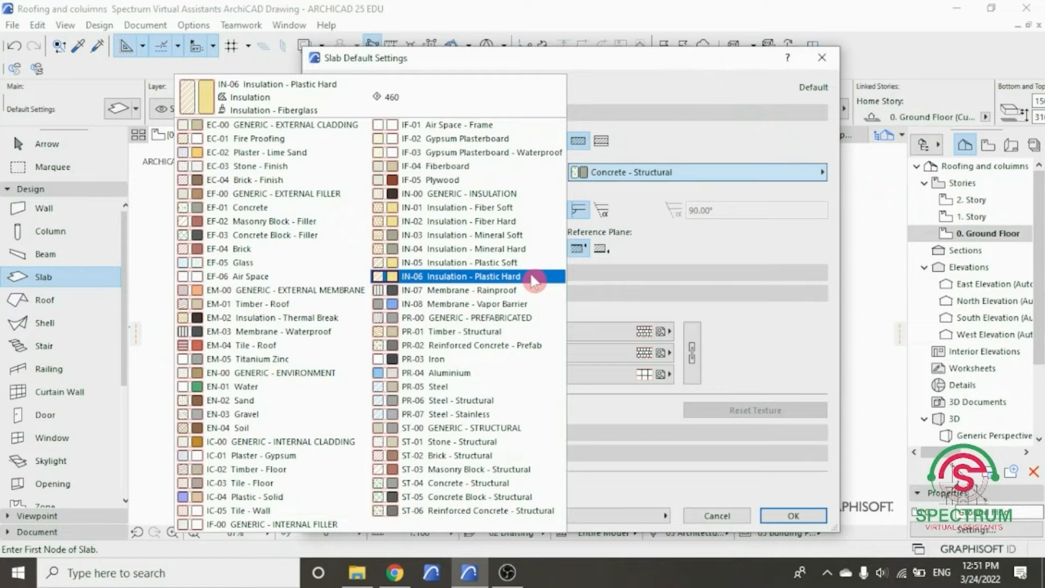
click(479, 483)
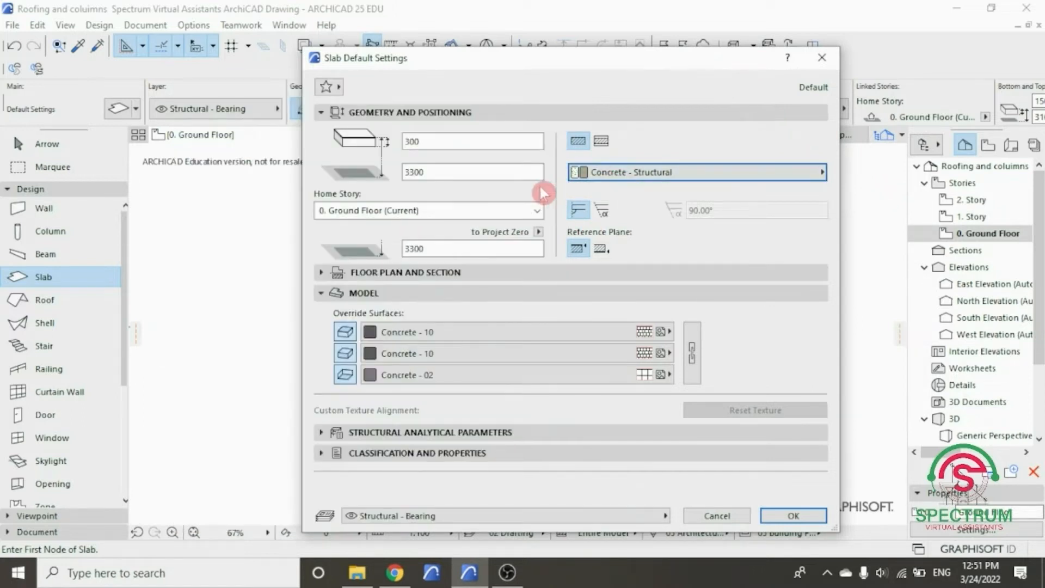
click(539, 211)
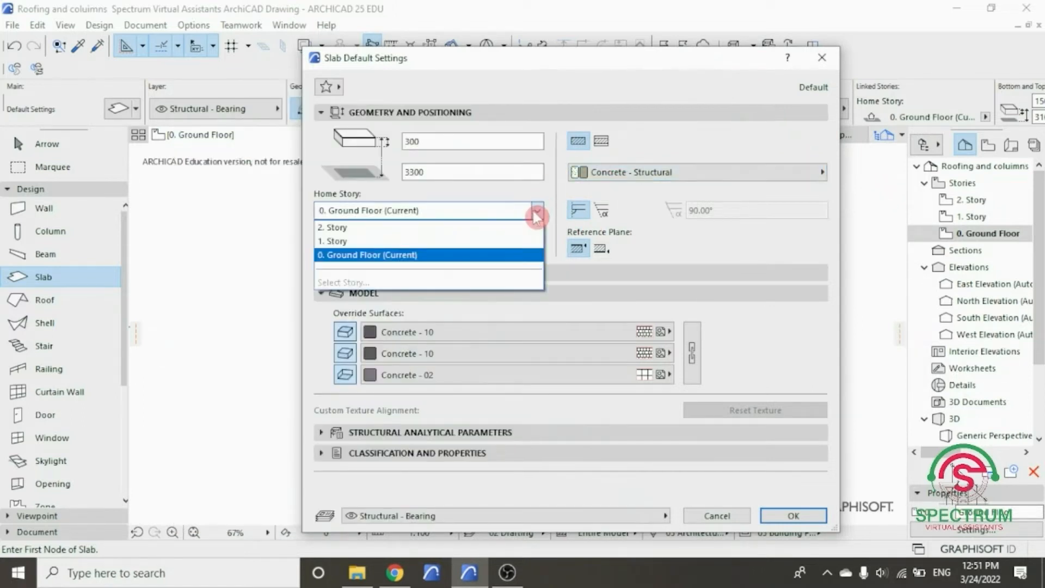
click(523, 254)
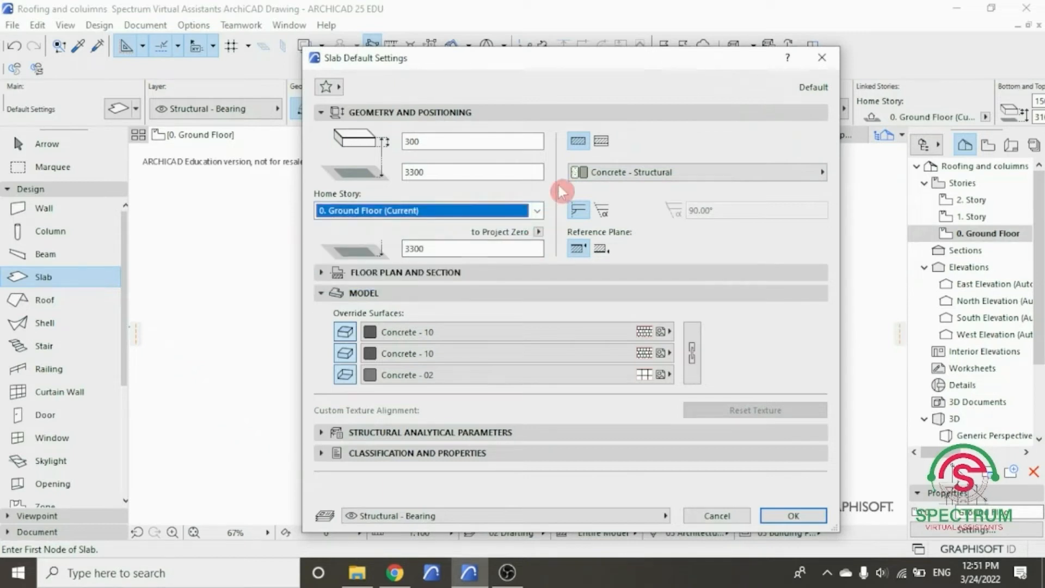
- Review the default slab's floor plan and section settings, and set its top surface override to Stucco - White Rough
click(538, 112)
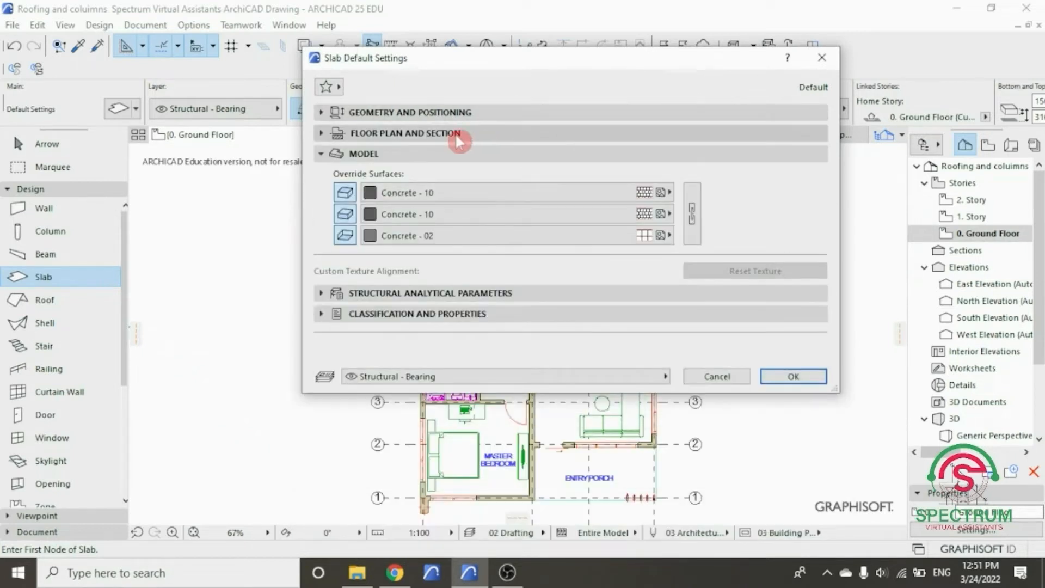
click(458, 138)
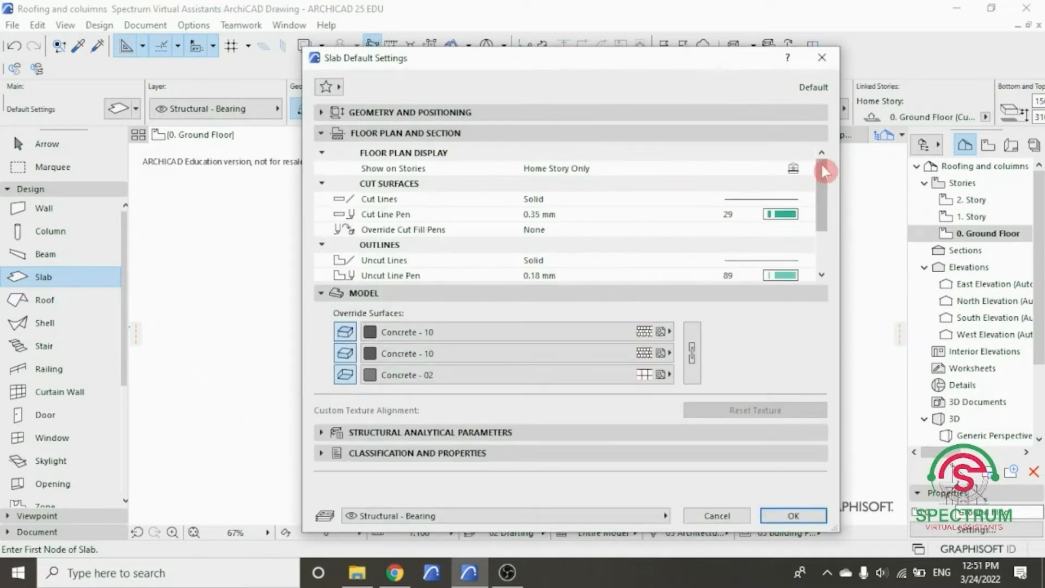
mouse_move(821, 166)
mouse_down()
mouse_move(824, 205)
mouse_move(817, 163)
mouse_up()
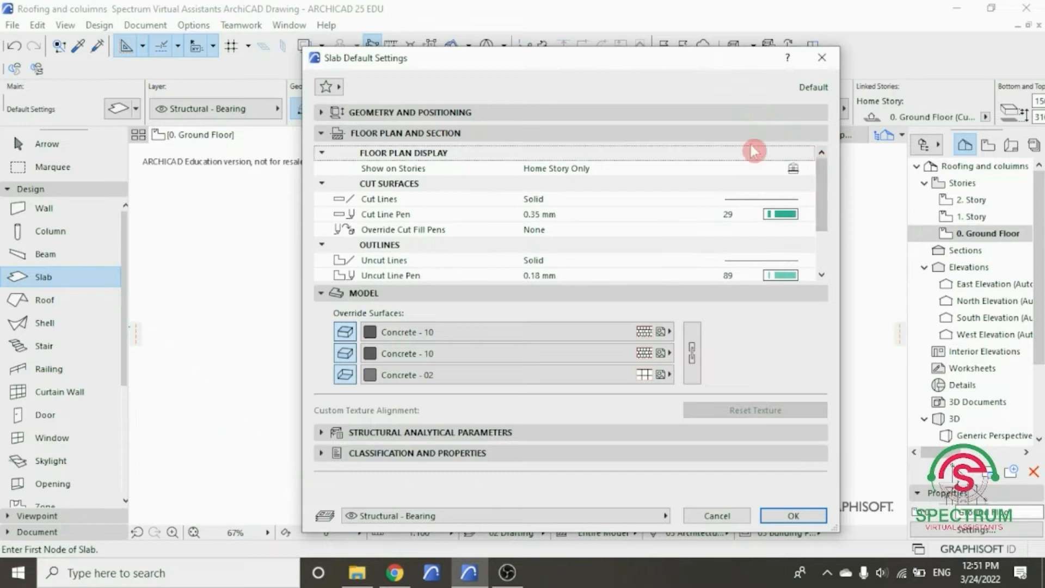
click(612, 136)
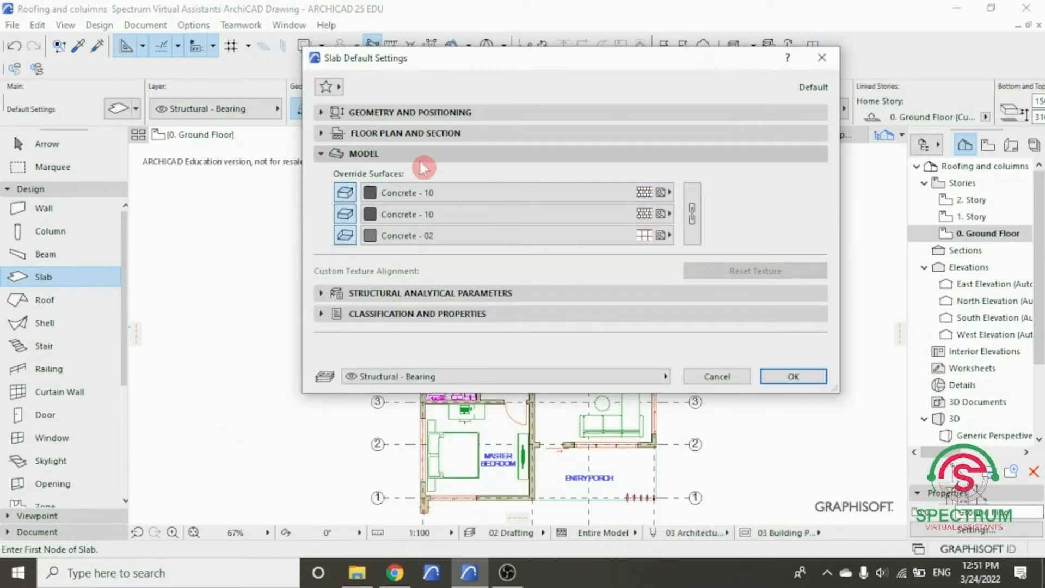
click(422, 155)
click(419, 155)
click(422, 193)
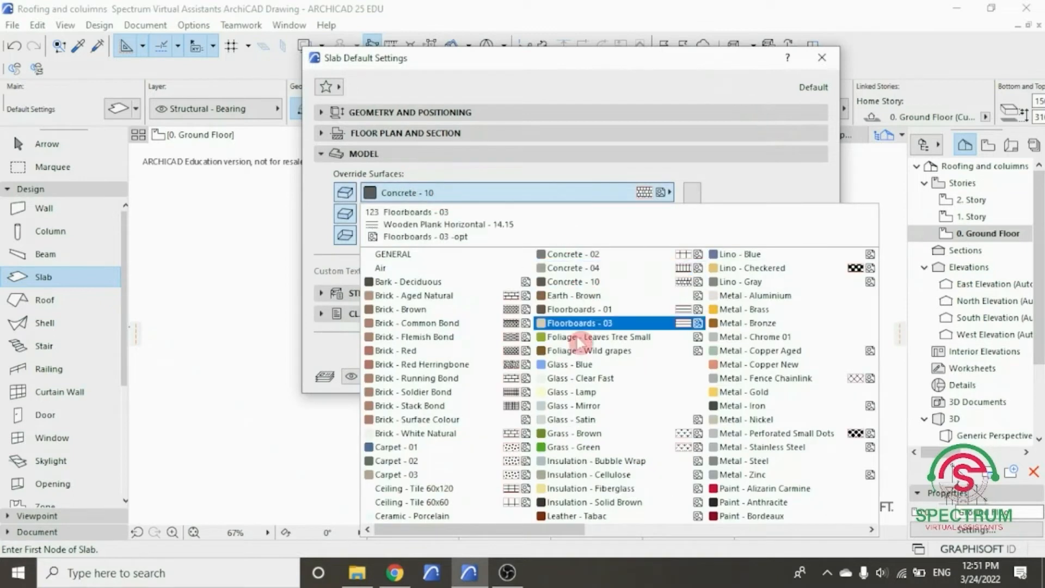
click(617, 530)
drag(616, 533, 829, 531)
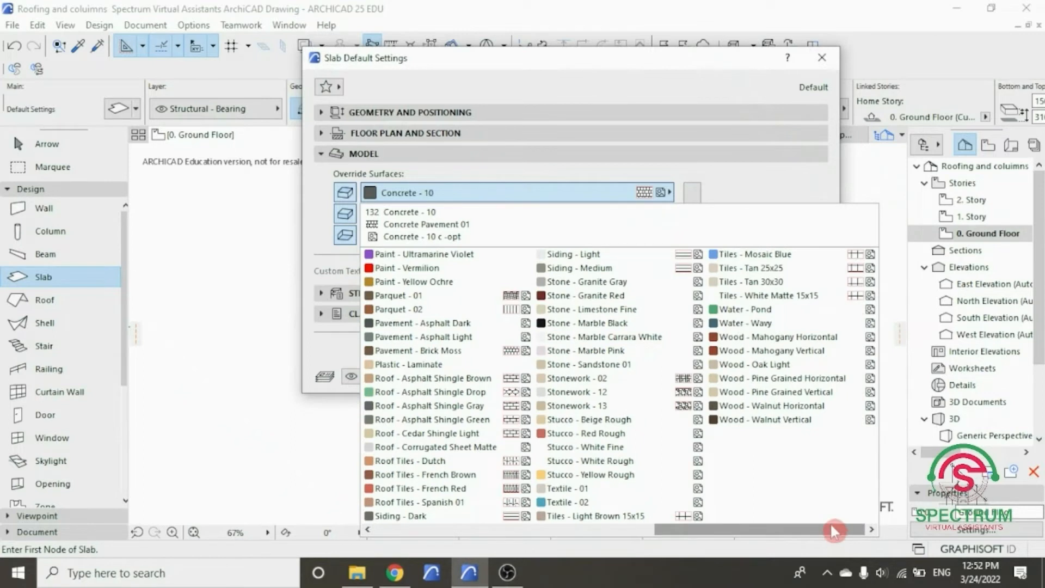
click(611, 461)
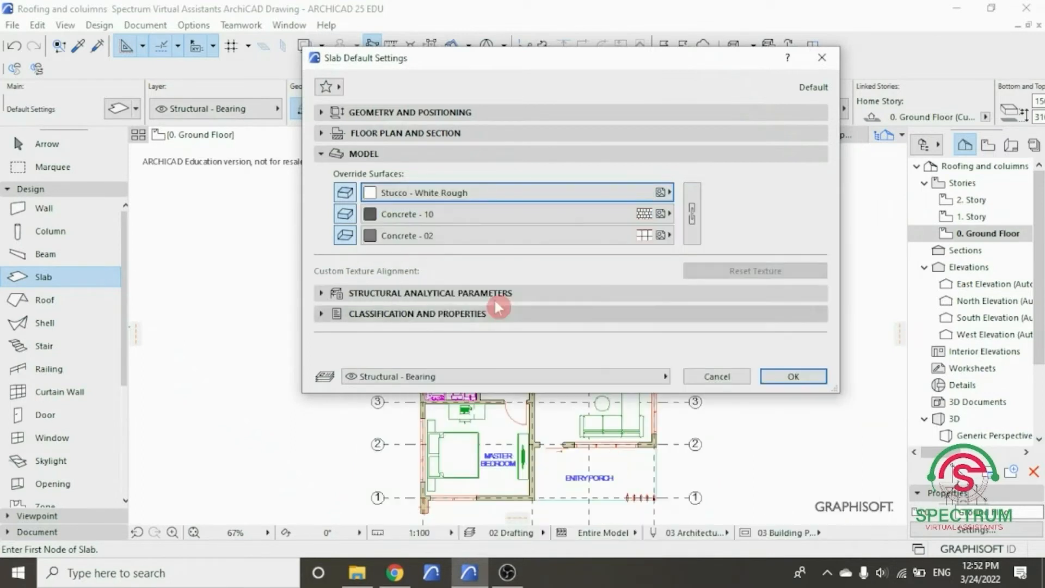
- Set the default slab's edge and bottom surface overrides to Stucco - White Rough
click(427, 213)
scroll(787, 280, down, 5)
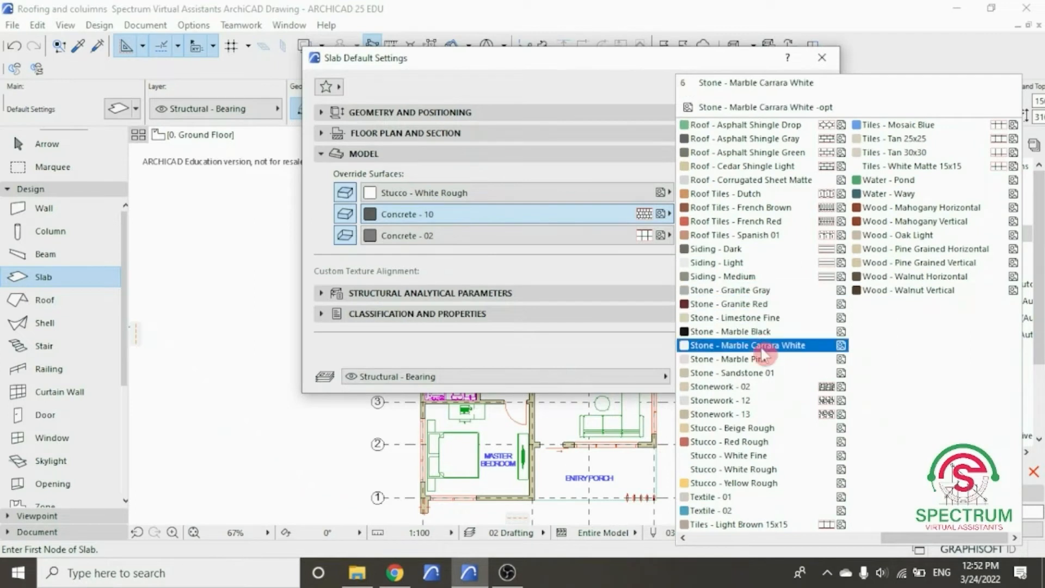
click(759, 469)
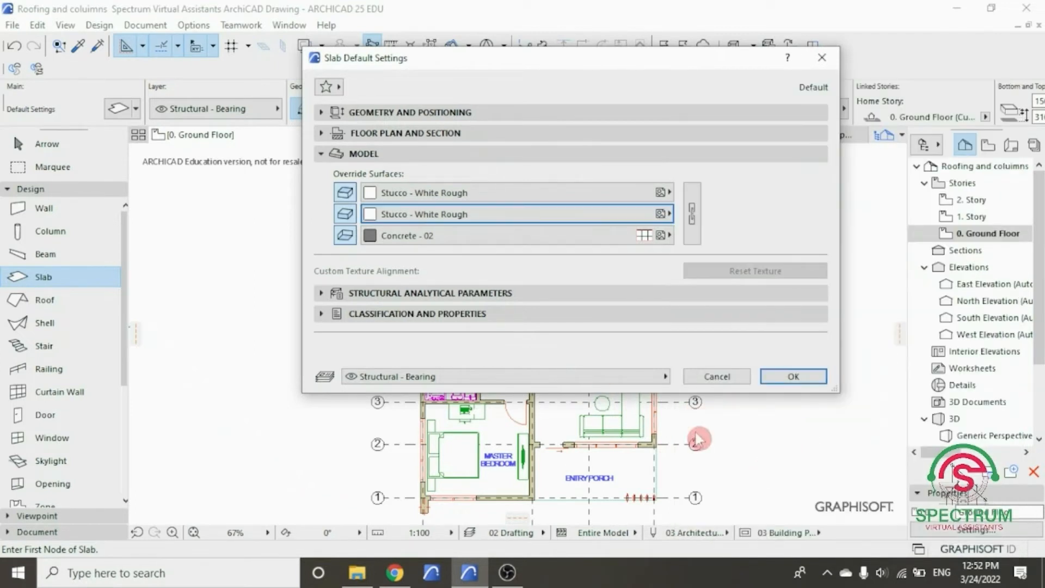
click(442, 234)
scroll(770, 388, down, 5)
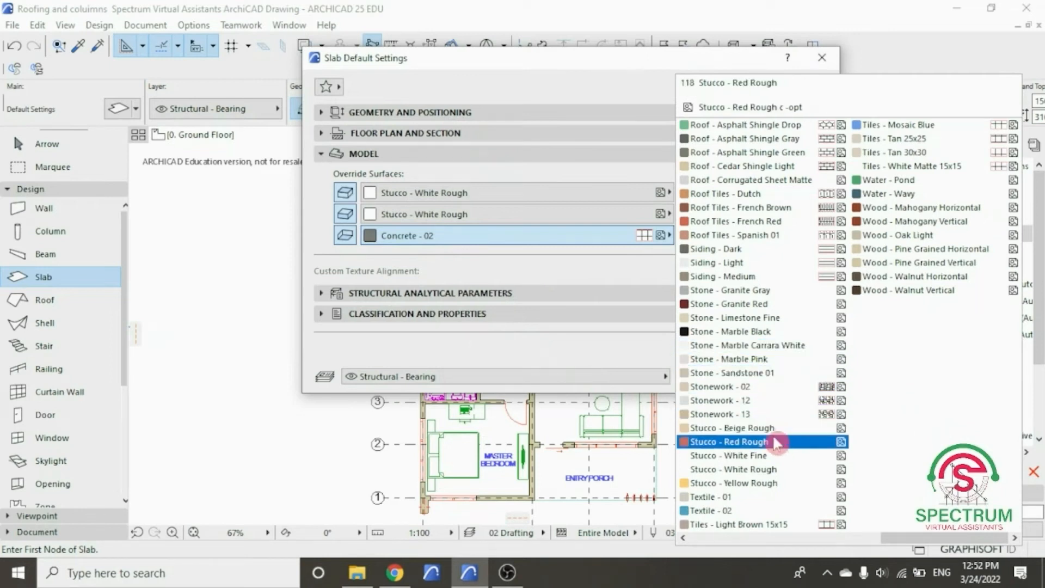
click(760, 469)
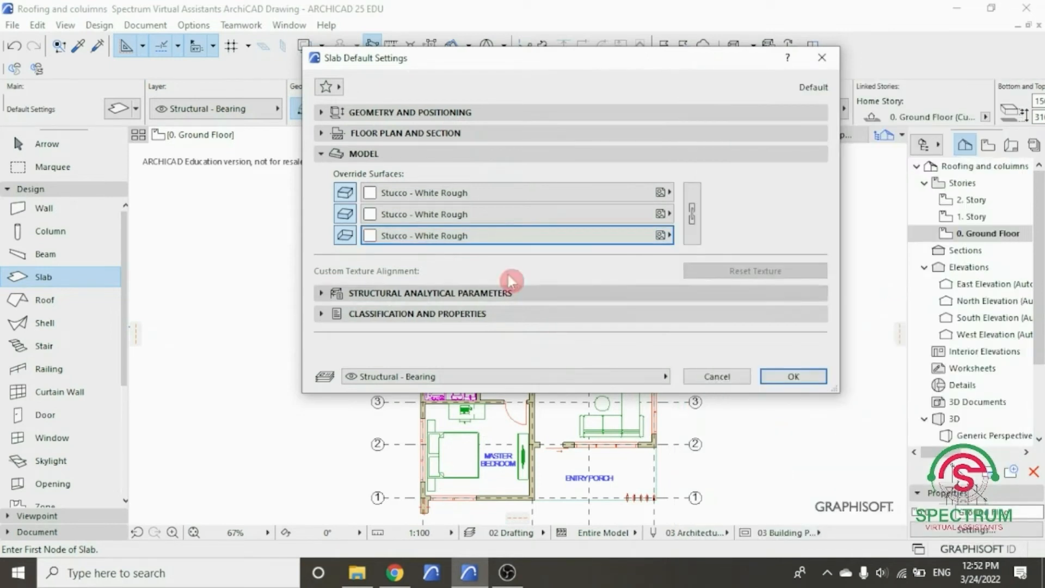
- Review the slab's structural analytical parameters and classification, and accept the default slab settings
click(390, 154)
click(393, 174)
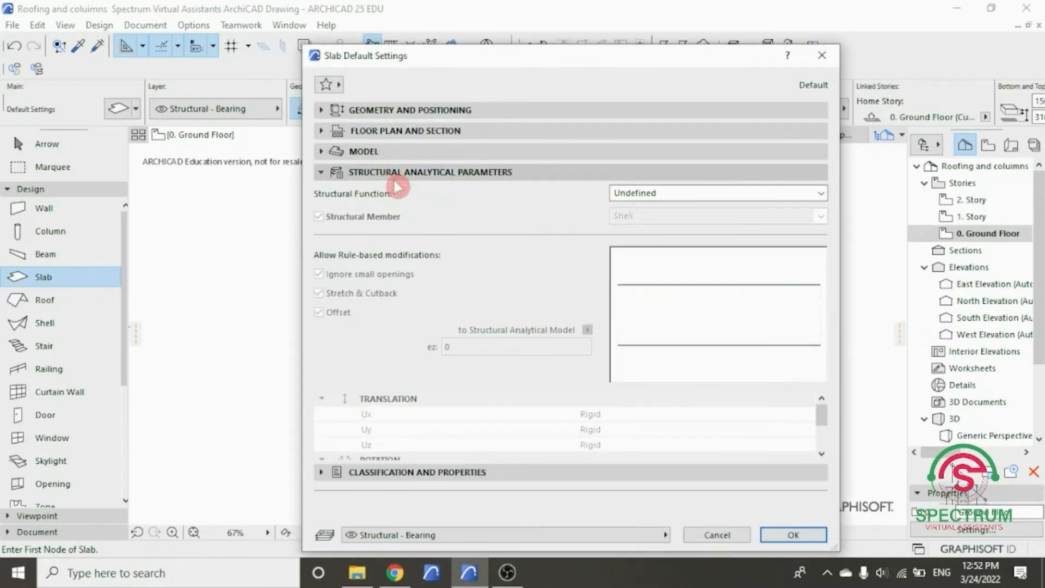
click(393, 178)
click(401, 192)
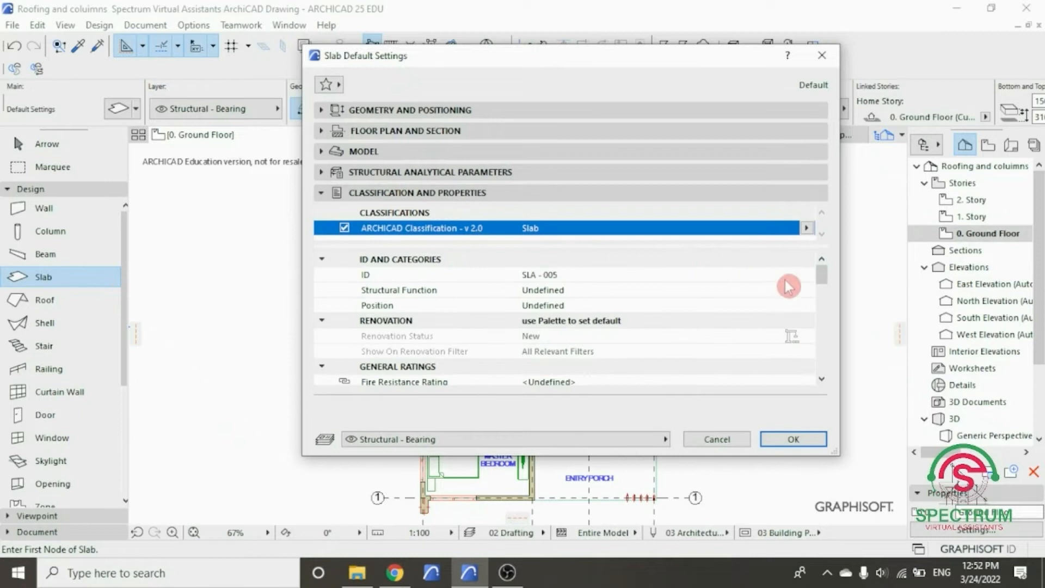
mouse_move(820, 277)
mouse_down()
mouse_move(837, 366)
mouse_move(838, 272)
mouse_up()
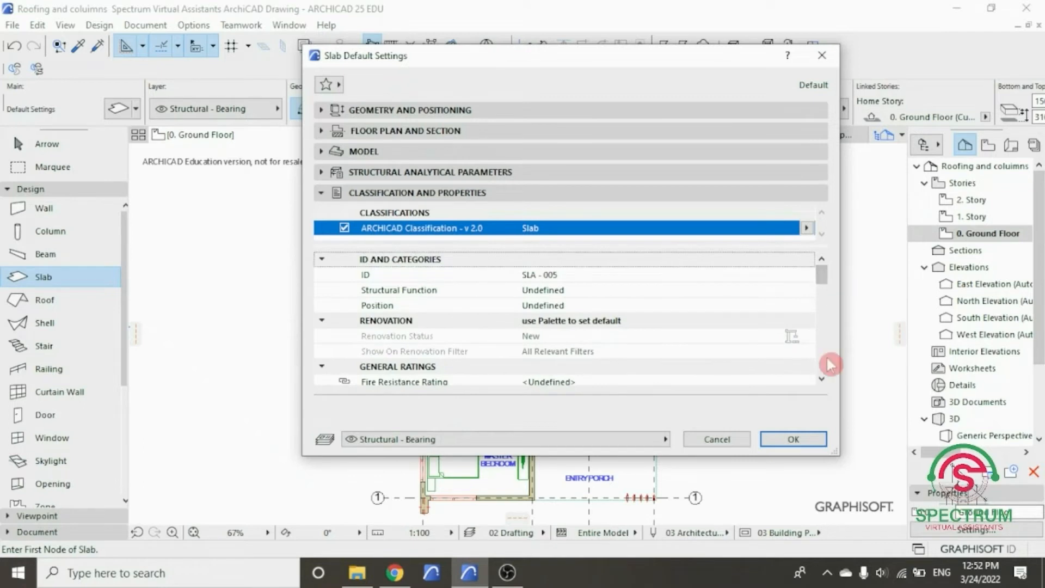
click(787, 439)
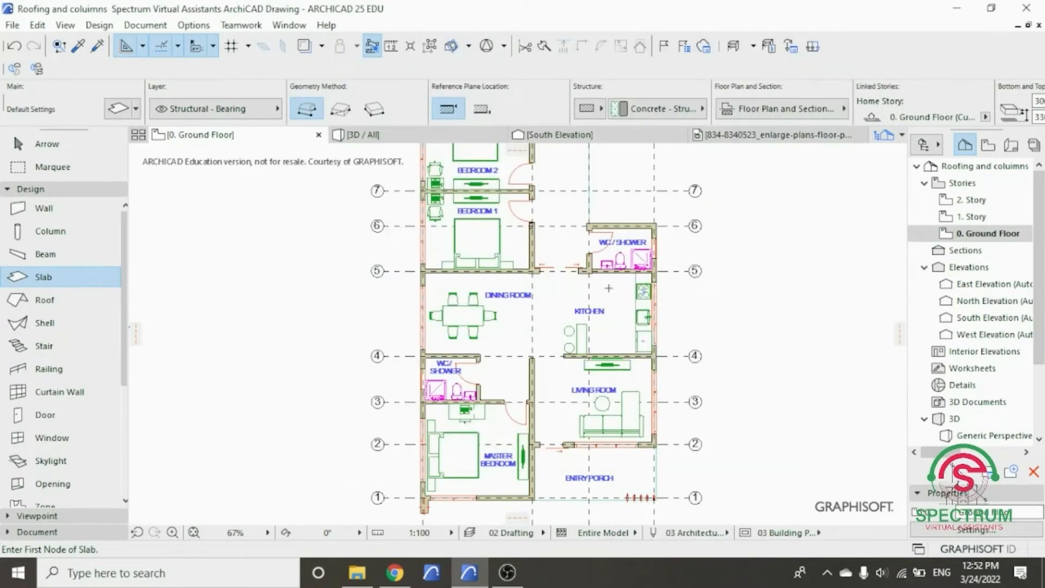
- Start a polygonal slab at the outer corner of the column below the master bedroom, running its front edge across to the entry porch's outer side line
scroll(354, 243, down, 2)
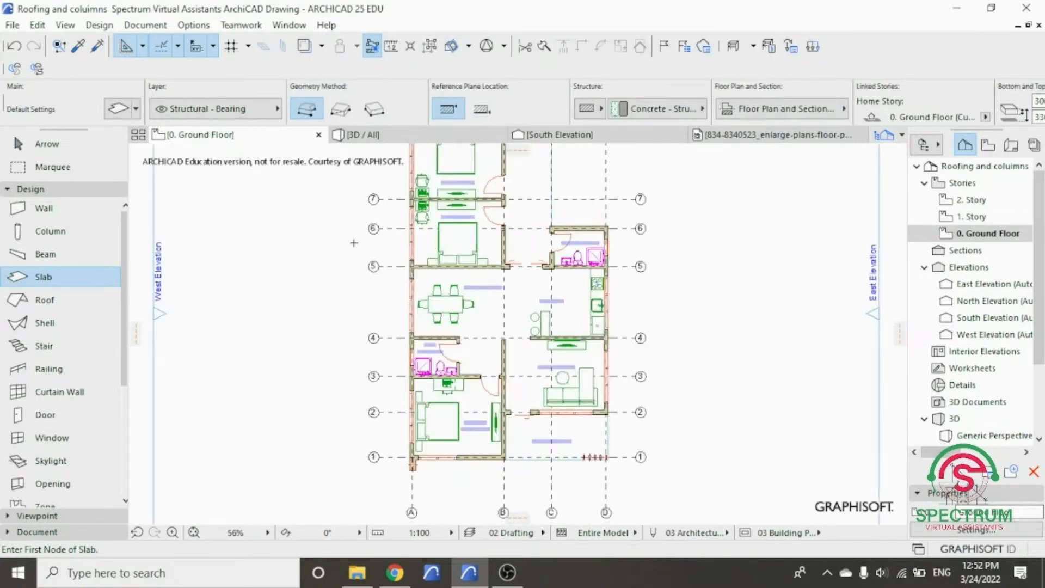
click(308, 114)
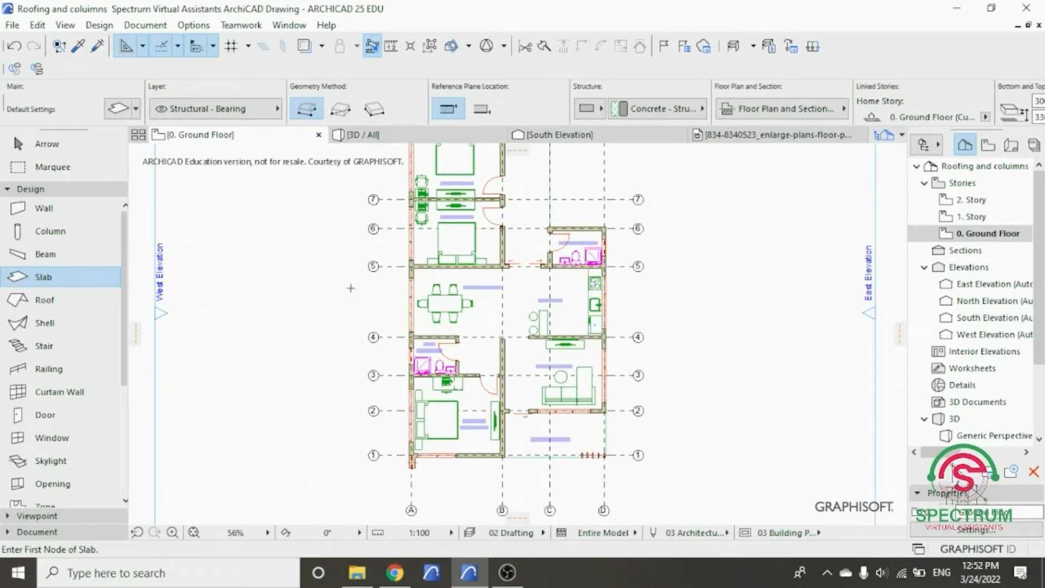
scroll(424, 464, up, 10)
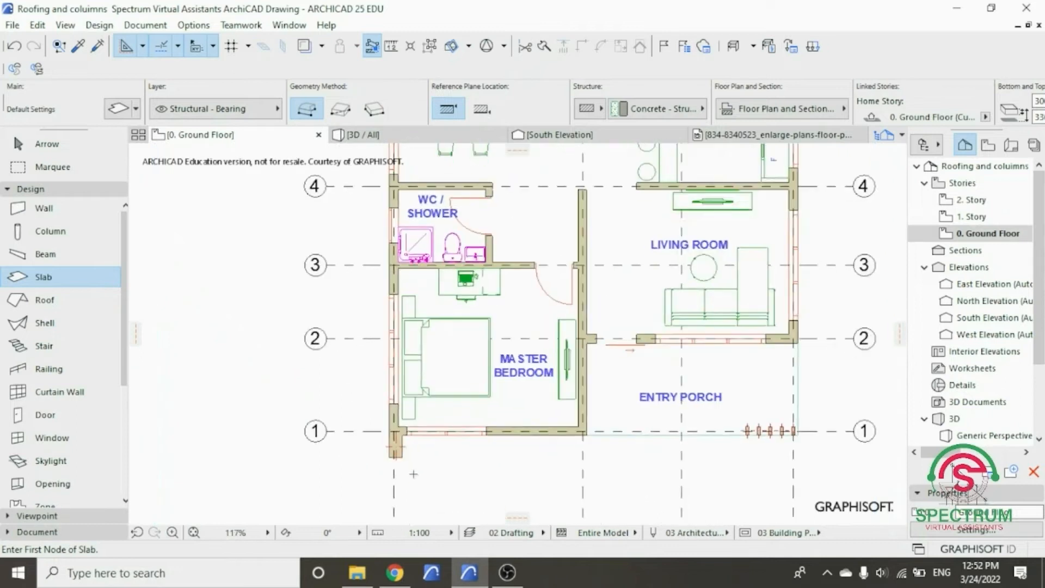
scroll(395, 464, up, 2)
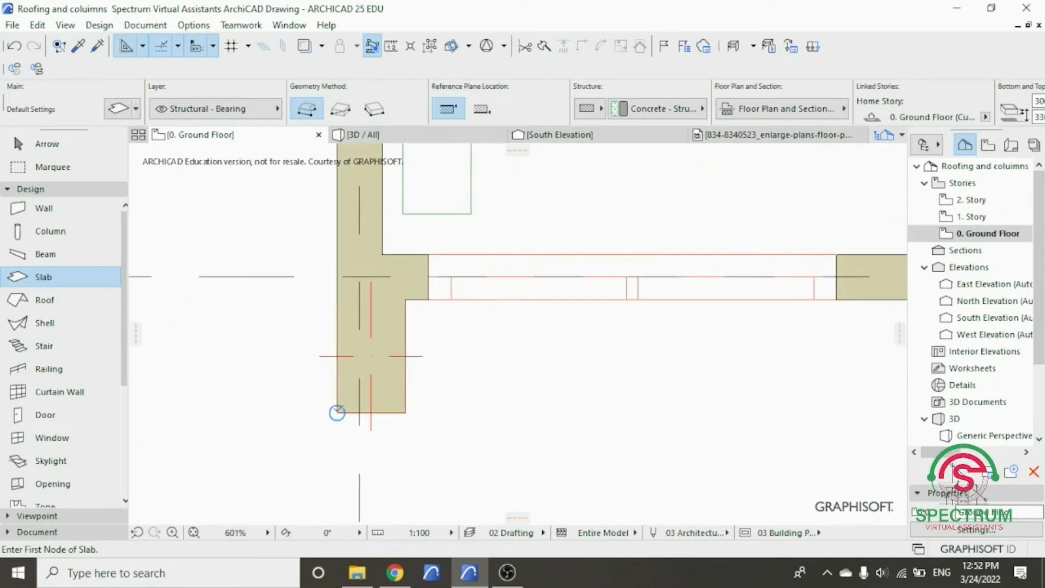
click(337, 413)
scroll(300, 435, down, 8)
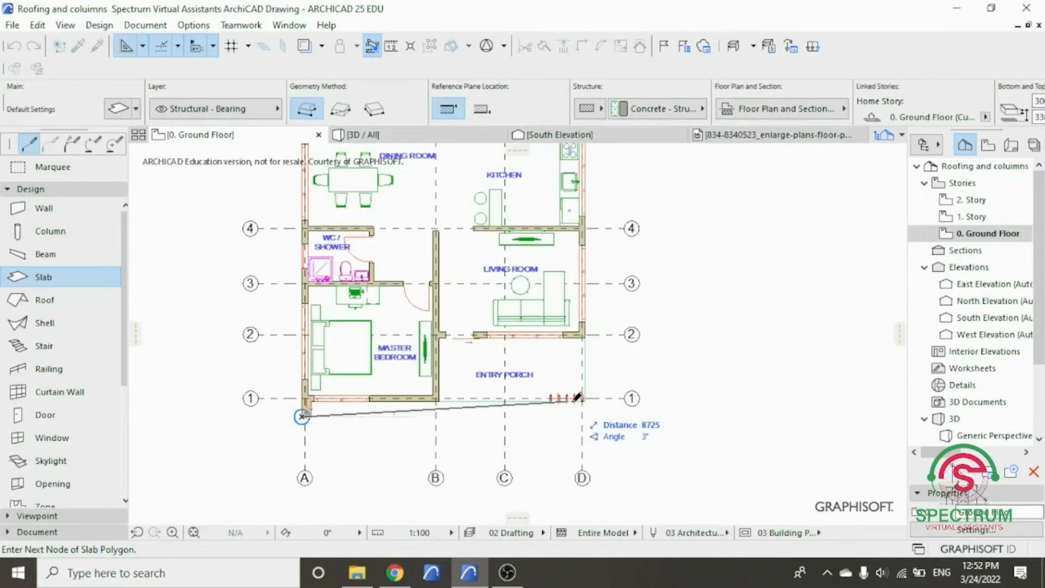
scroll(578, 398, up, 7)
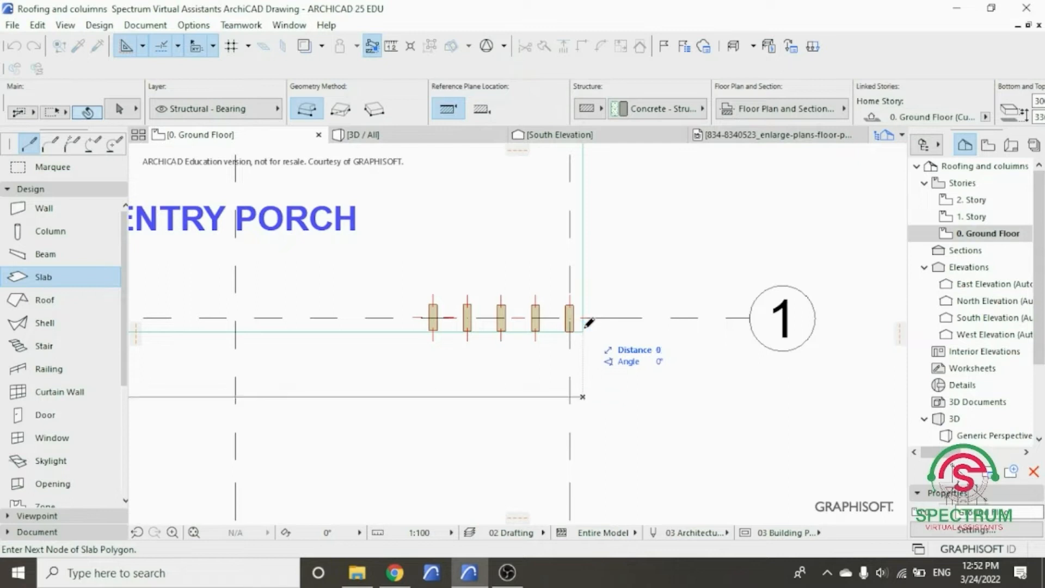
click(583, 397)
- Continue the slab outline 2600 up to the living room's outer corner at D/2, and 4800 along the wall to the master bedroom wall
scroll(582, 396, down, 3)
scroll(585, 248, up, 6)
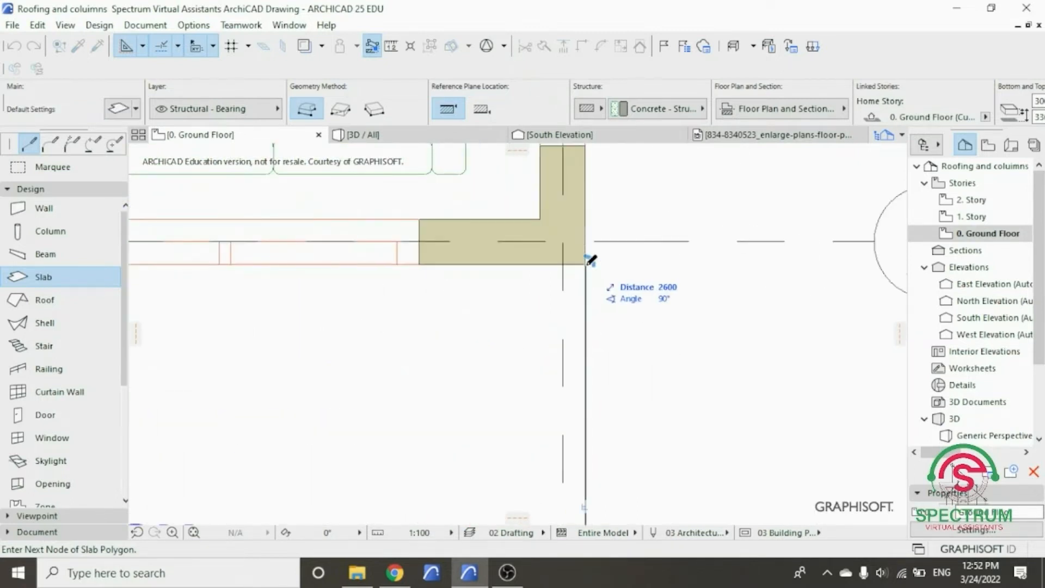
click(586, 263)
scroll(622, 329, down, 3)
scroll(384, 322, up, 5)
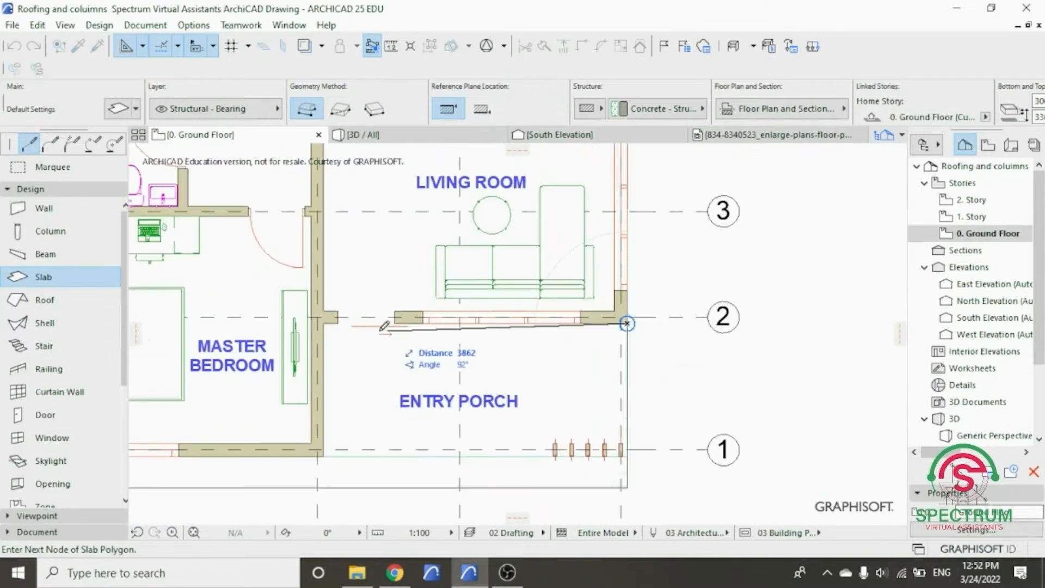
scroll(327, 322, up, 3)
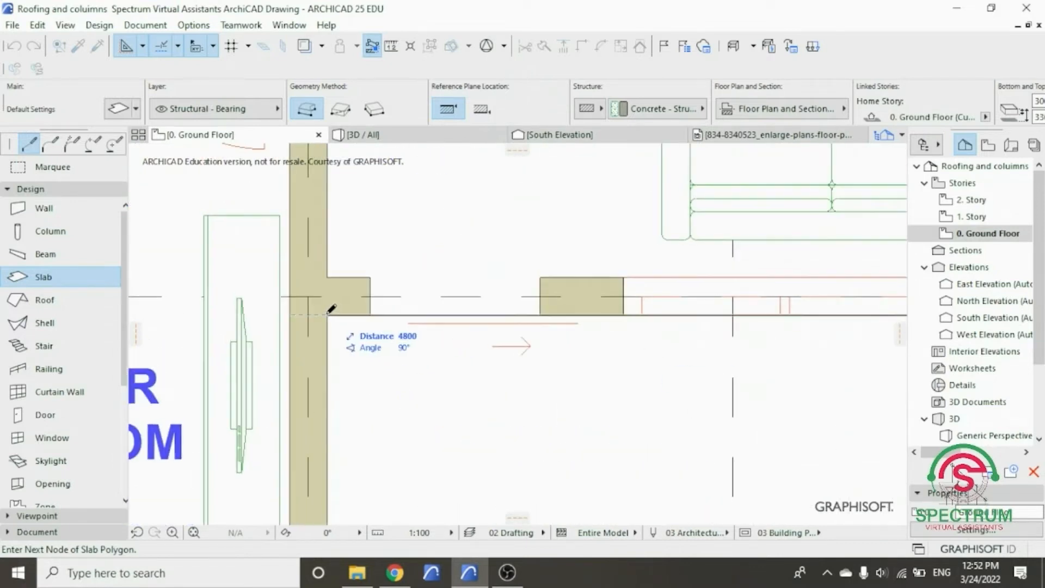
click(329, 313)
- Continue the slab outline 2100 down the master bedroom's porch-side wall and 4500 along its front wall to the outer corner at A/1
scroll(329, 312, down, 4)
scroll(338, 419, up, 5)
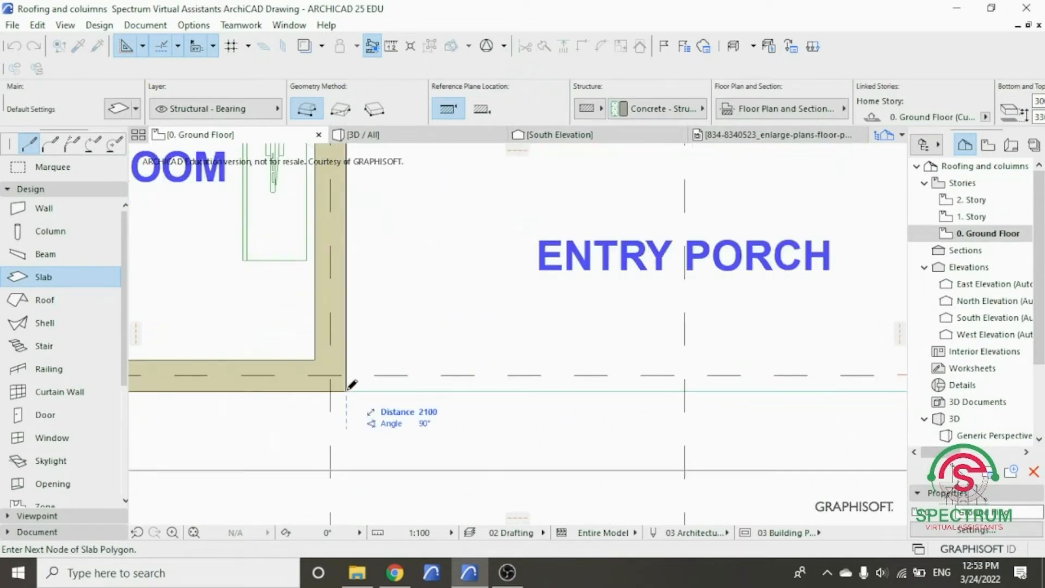
click(348, 387)
scroll(349, 388, down, 4)
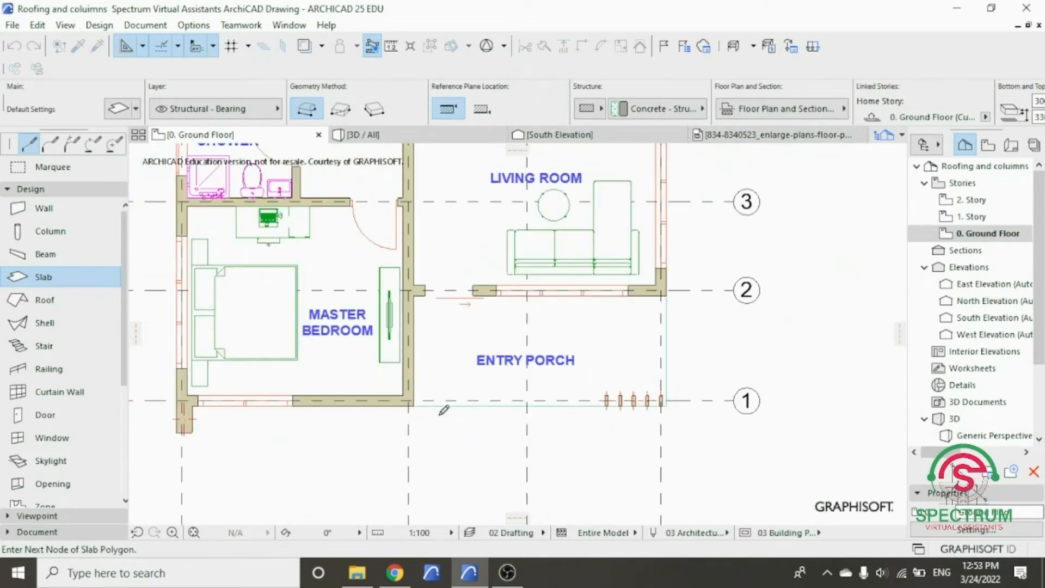
scroll(182, 404, up, 5)
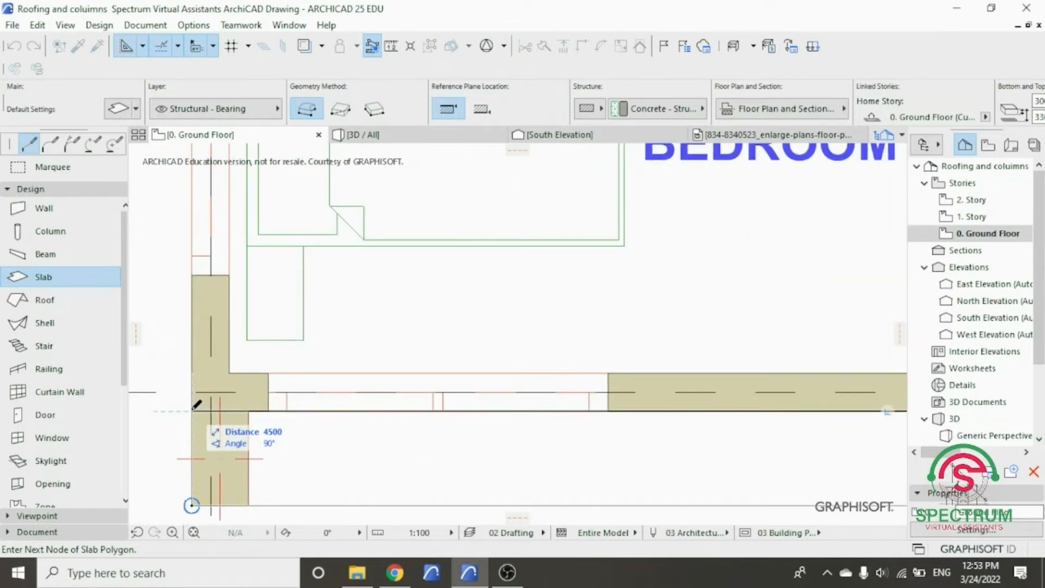
click(192, 410)
- Close the slab polygon with a 500 edge down to its starting point at the column's outer corner
scroll(201, 420, down, 4)
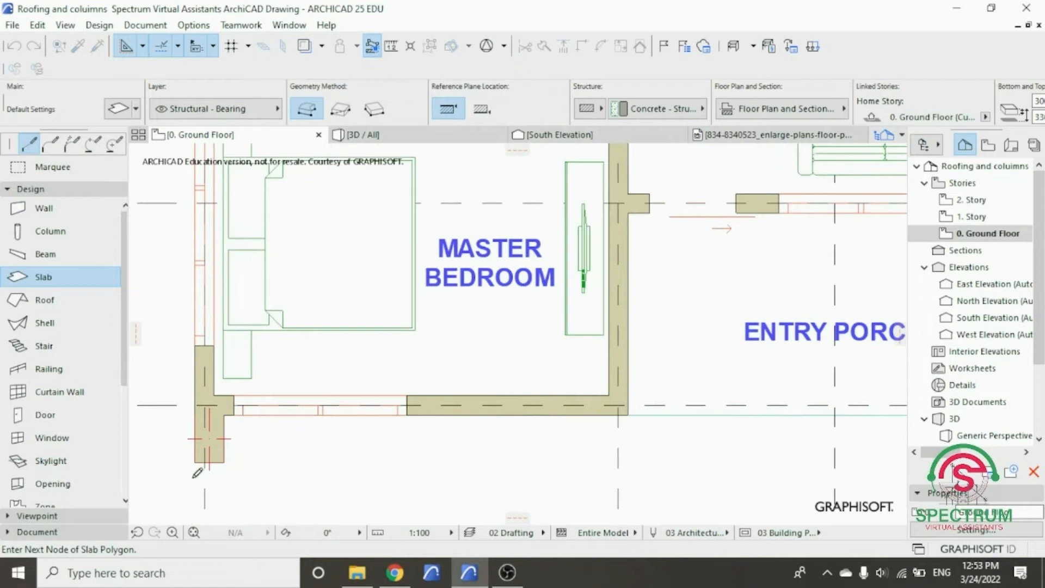
scroll(192, 463, up, 6)
scroll(199, 452, up, 3)
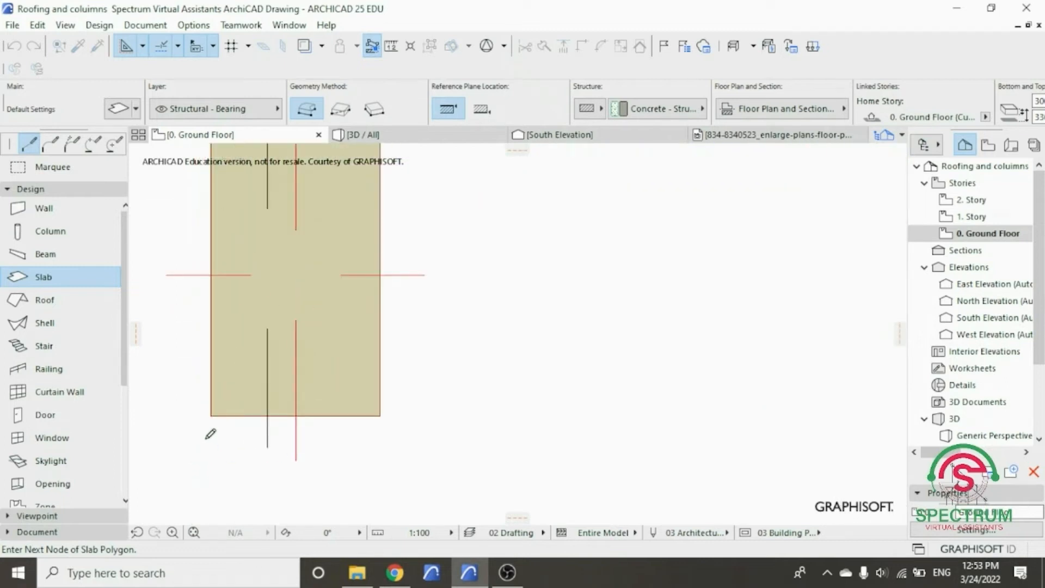
click(213, 411)
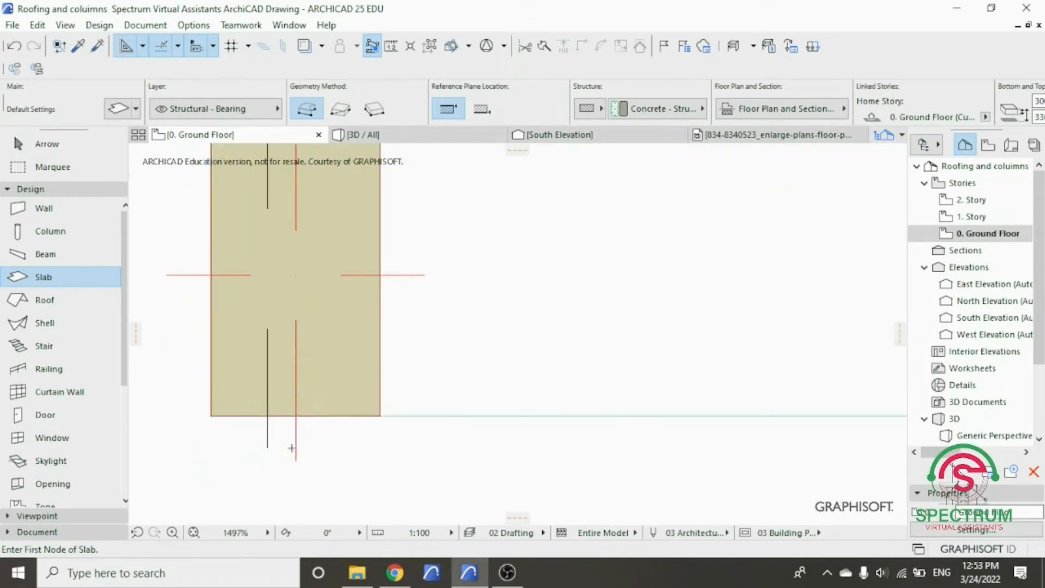
scroll(292, 448, down, 10)
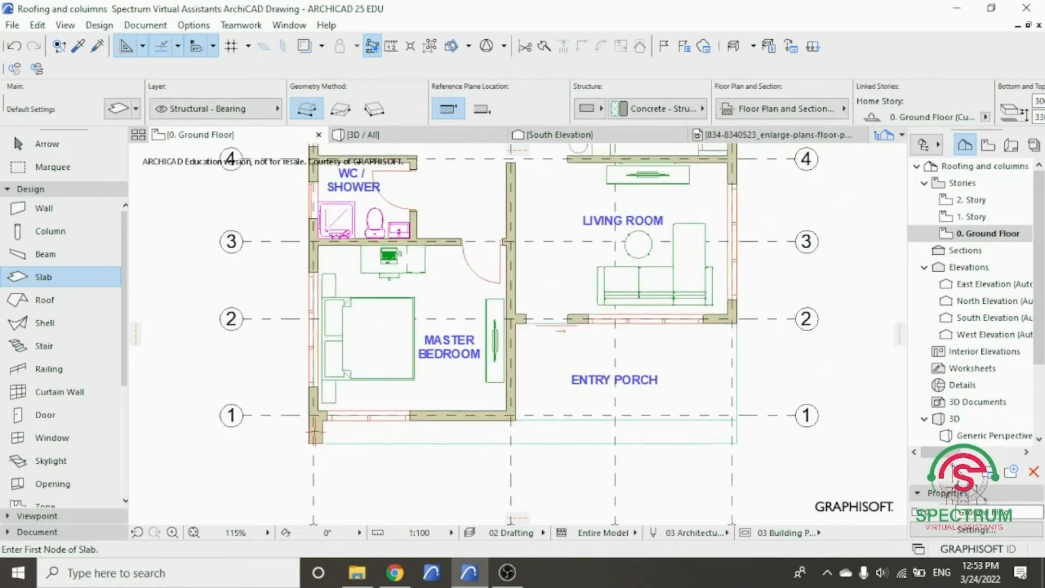
scroll(445, 387, down, 2)
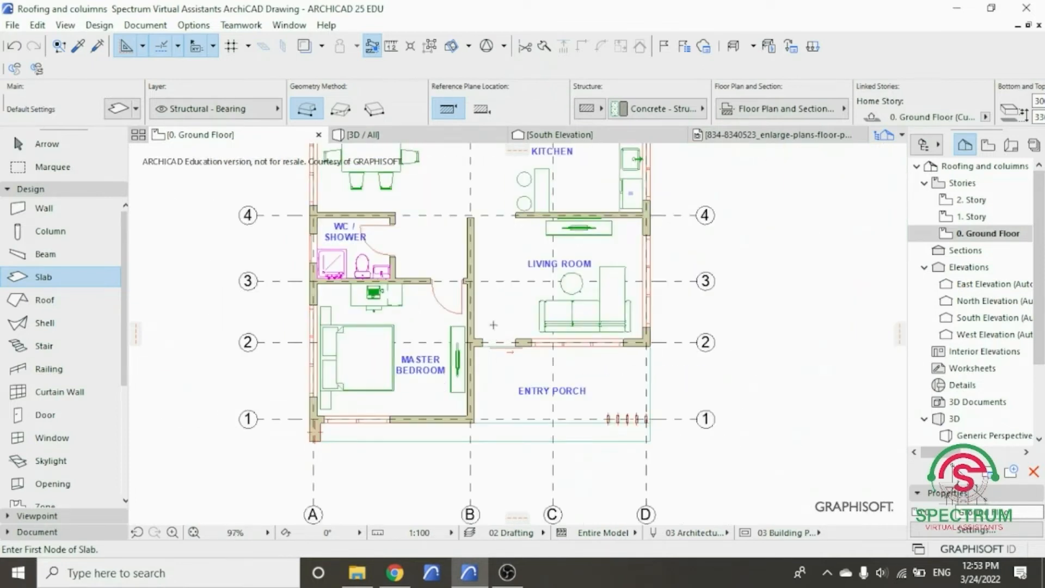
- Examine the new slab over the front facade and entry porch in the 3D view, and return to the ground floor plan
click(455, 135)
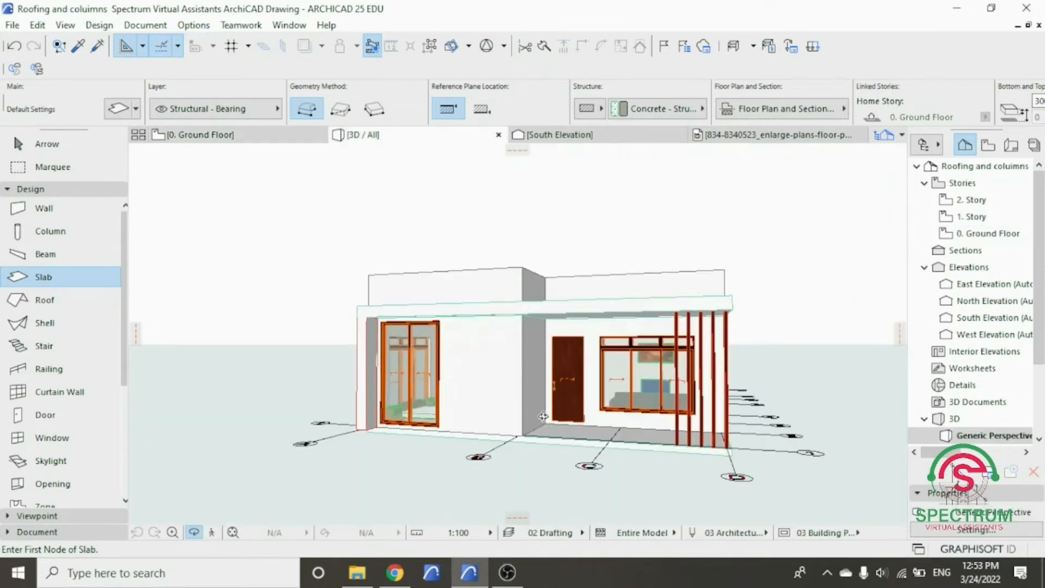
shift+middle_drag(552, 441, 552, 483)
shift+middle_drag(623, 436, 600, 388)
scroll(536, 356, up, 3)
shift+middle_drag(536, 355, 599, 338)
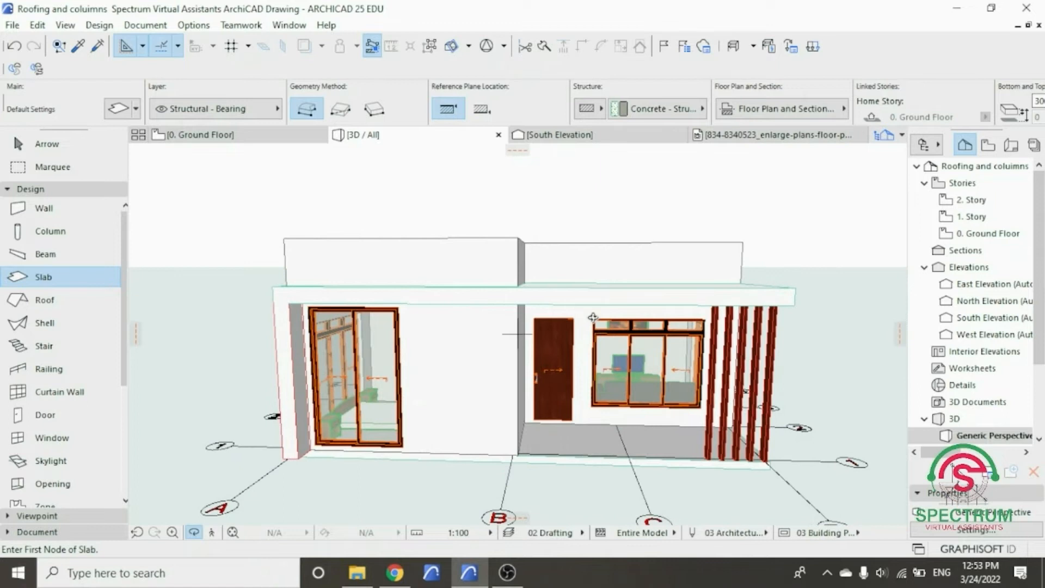
click(250, 135)
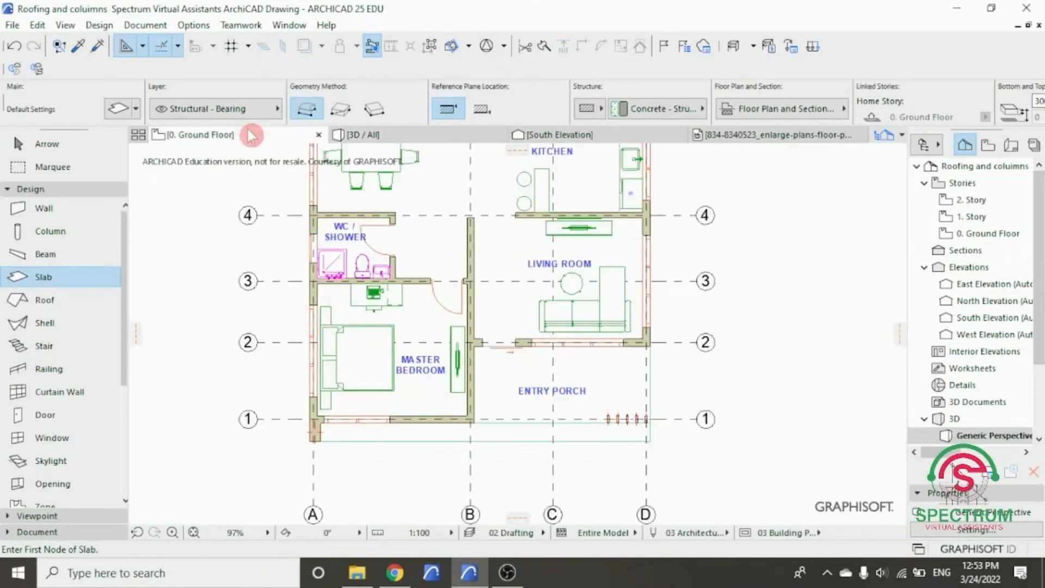
scroll(497, 373, down, 7)
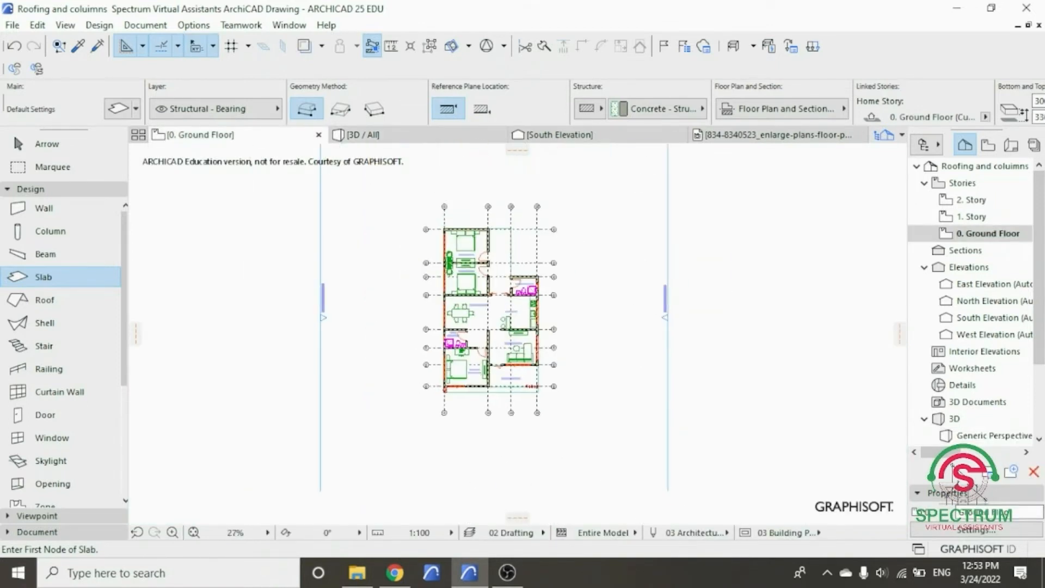
scroll(449, 252, up, 2)
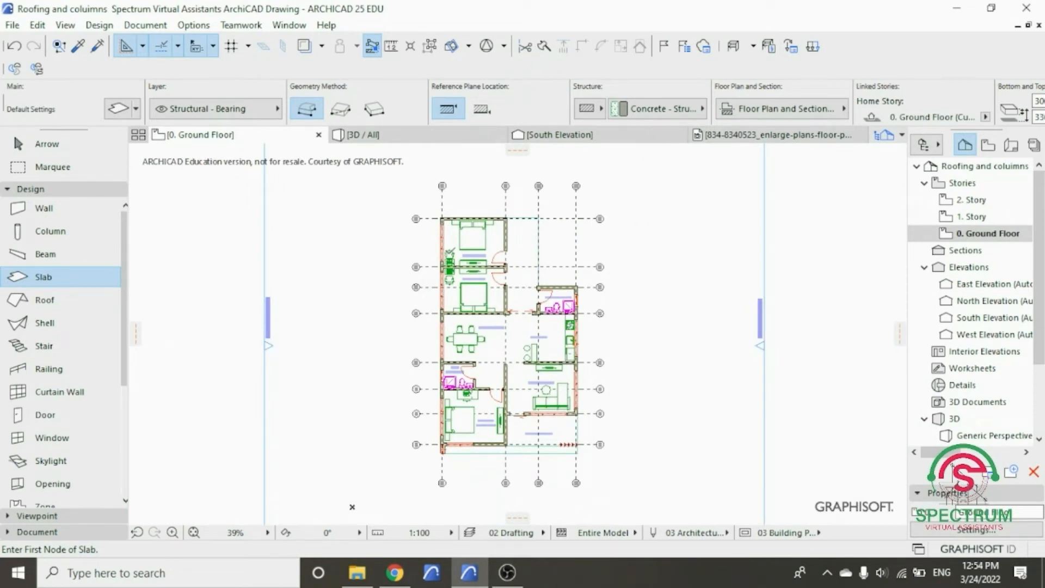
scroll(419, 244, up, 3)
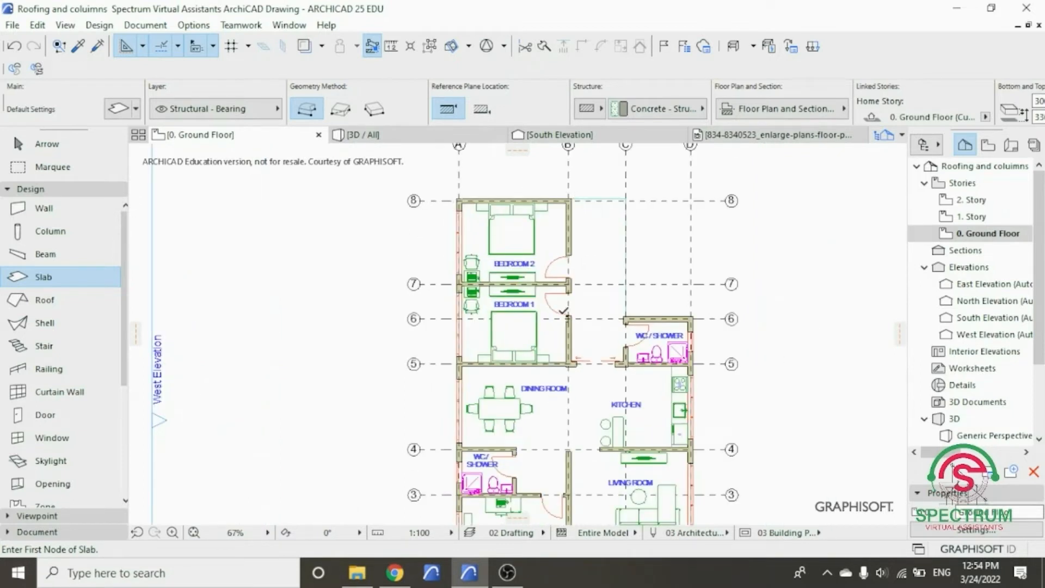
scroll(373, 218, down, 3)
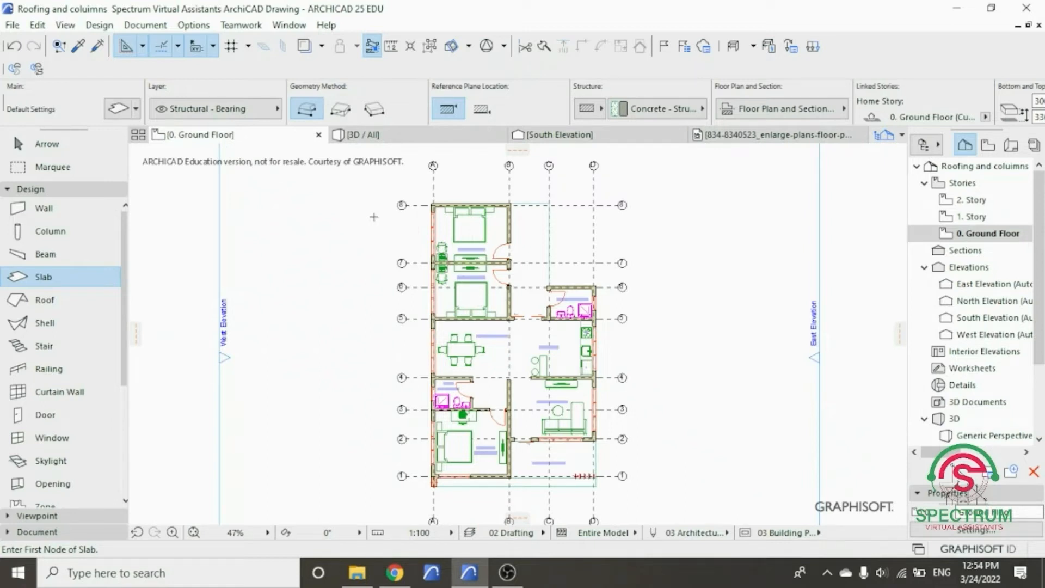
scroll(380, 364, up, 1)
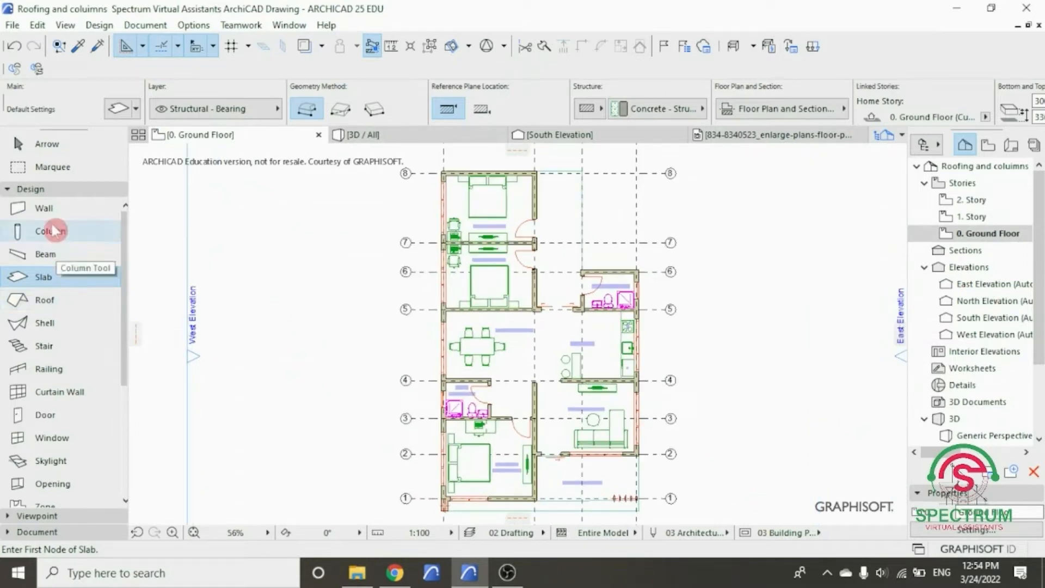
click(50, 190)
click(50, 191)
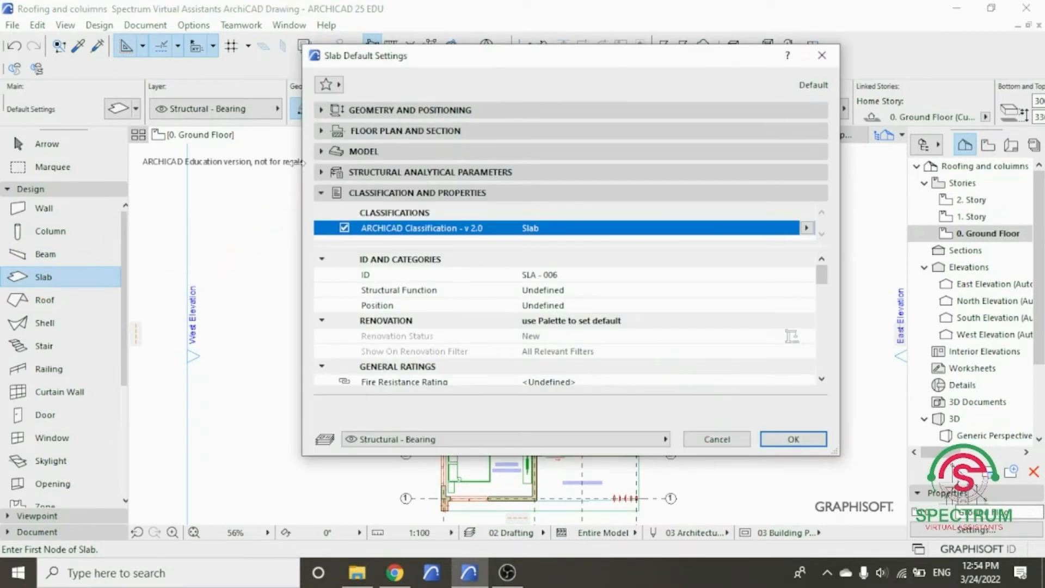
click(822, 55)
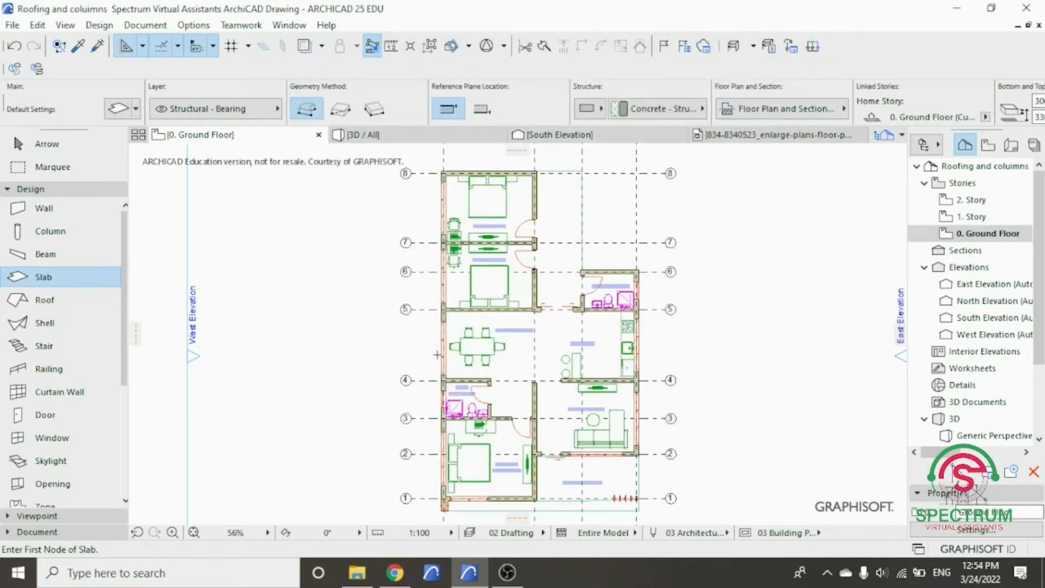
scroll(438, 355, up, 4)
scroll(317, 250, down, 5)
key(Escape)
scroll(354, 201, up, 2)
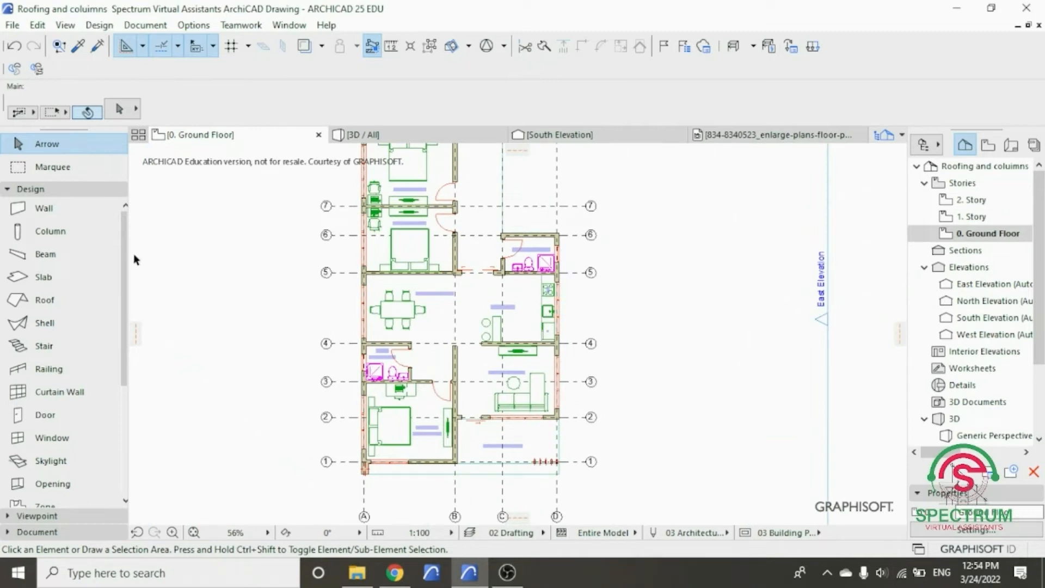
click(66, 191)
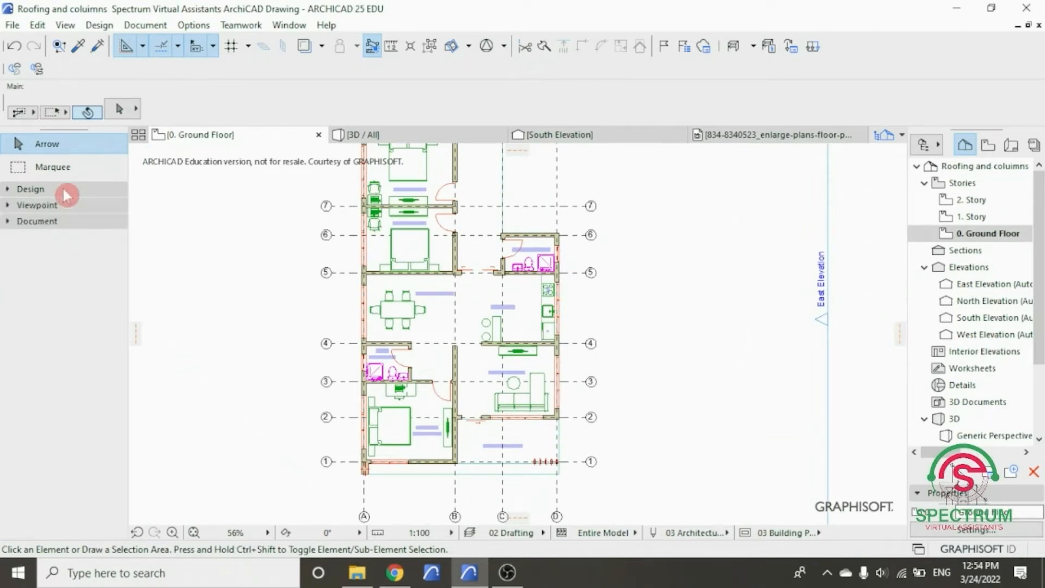
click(66, 192)
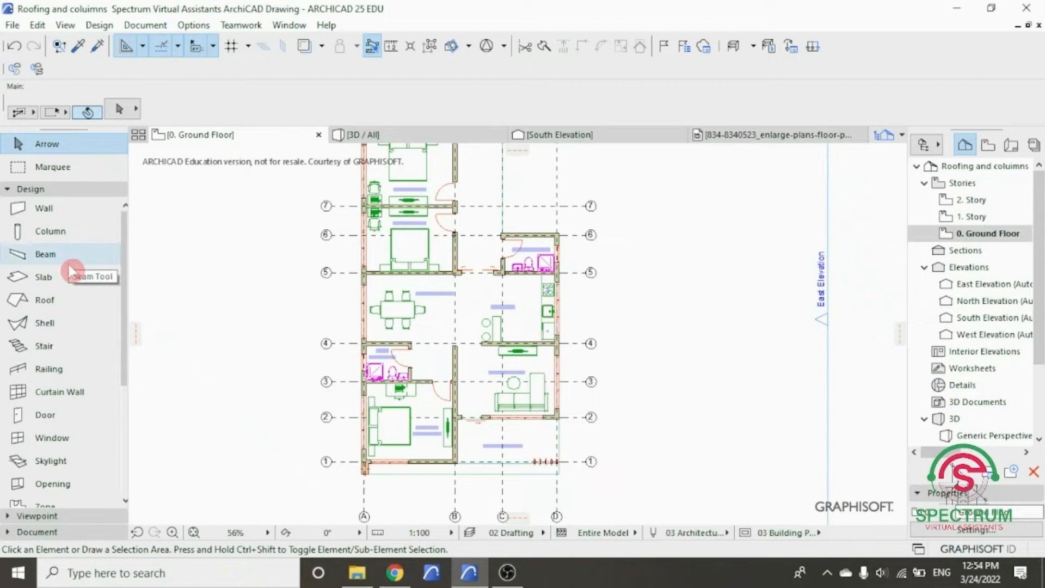
- Set the default slab's elevation above the ground floor to 4200
double_click(66, 284)
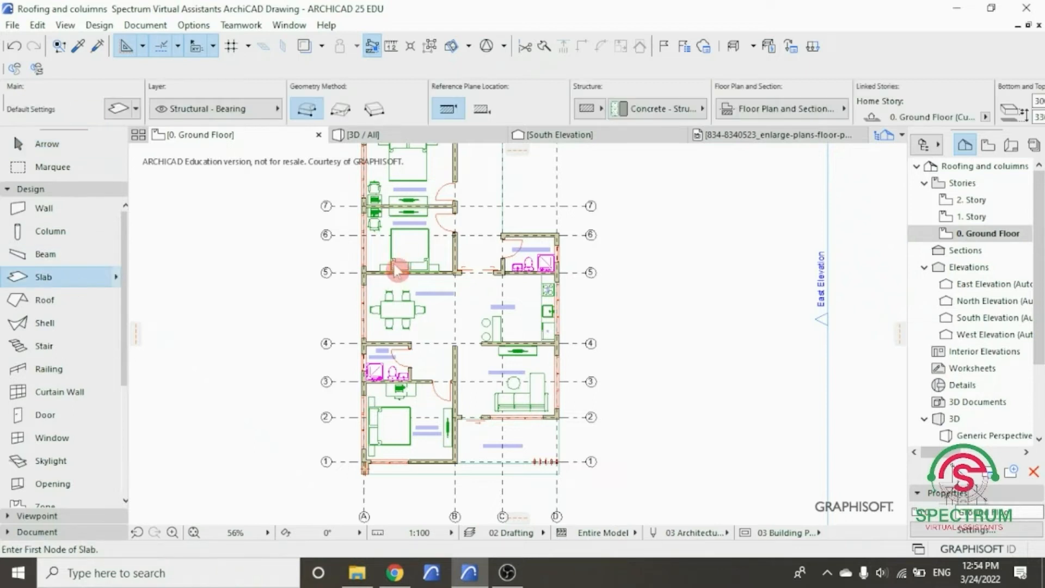
click(416, 115)
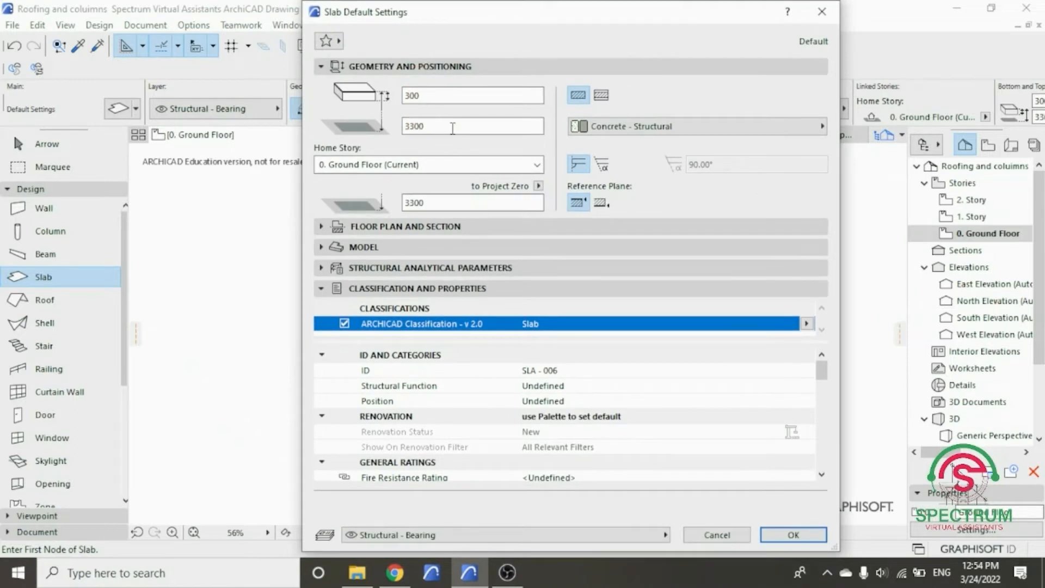
text(42)
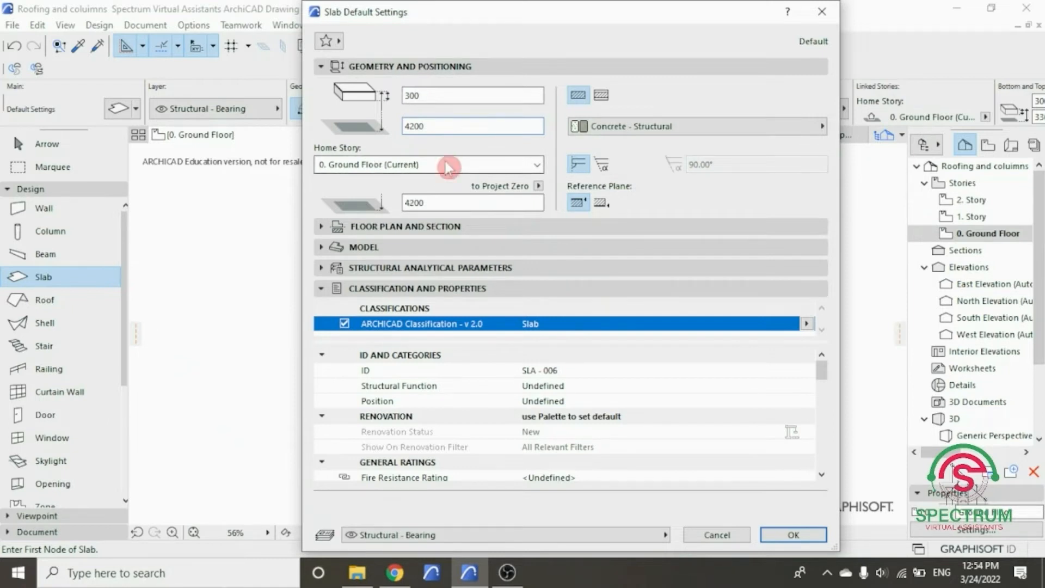
- Set the default slab's top surface override to Concrete - 02 and accept the slab settings
click(425, 249)
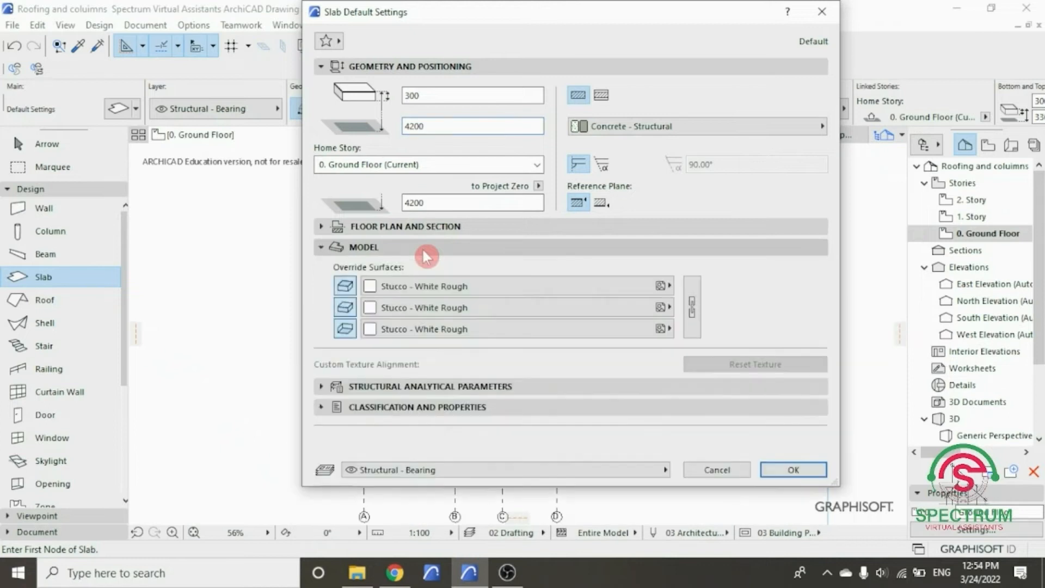
click(400, 288)
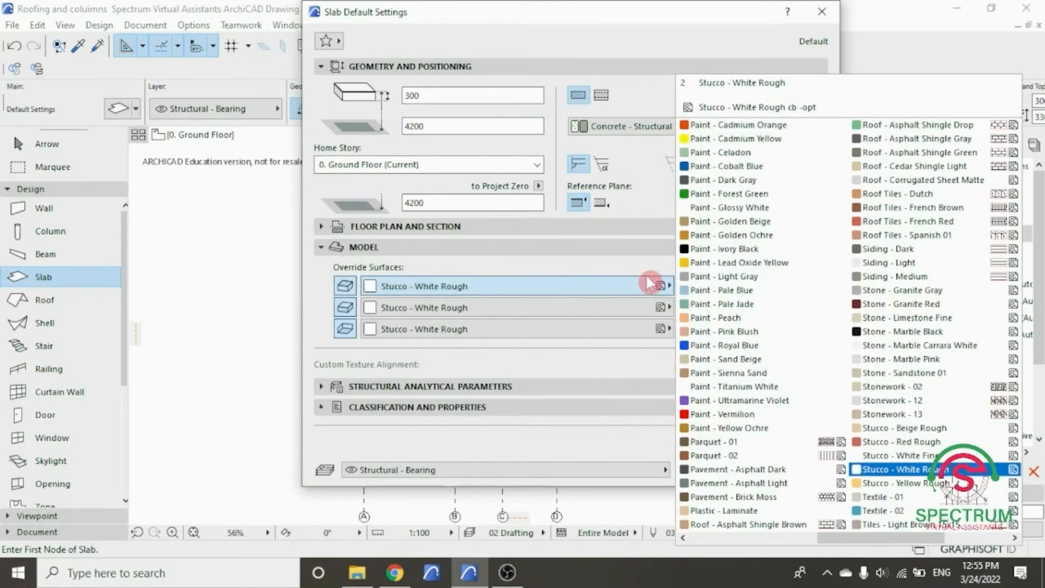
scroll(788, 287, down, 3)
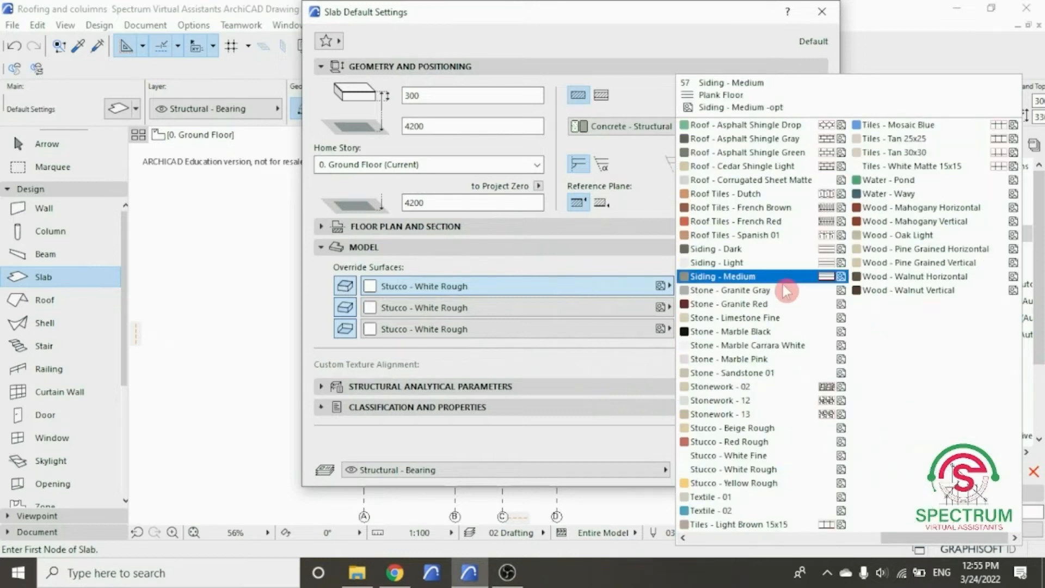
scroll(788, 288, up, 5)
scroll(787, 290, up, 3)
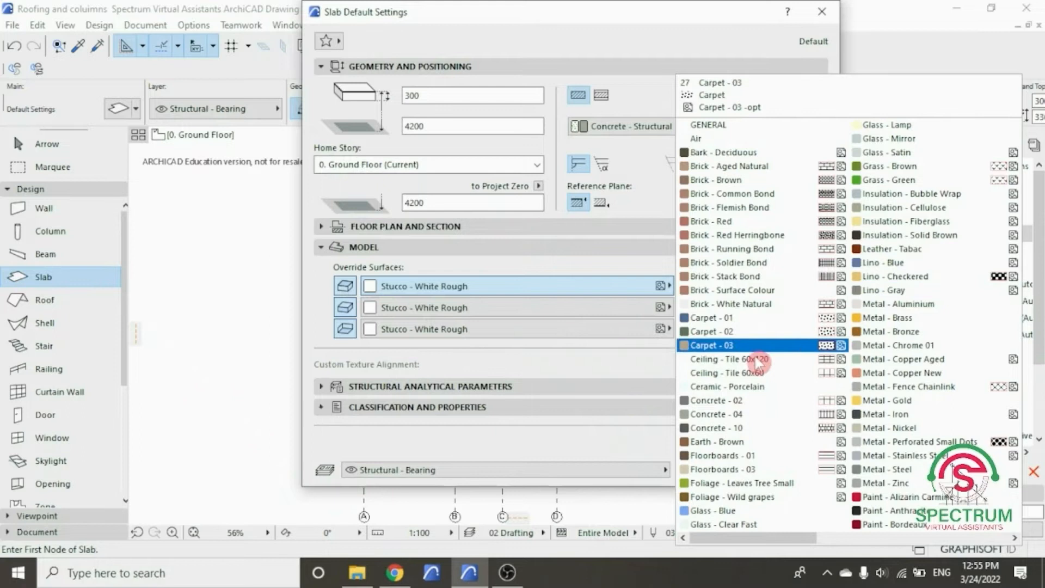
click(729, 400)
click(792, 470)
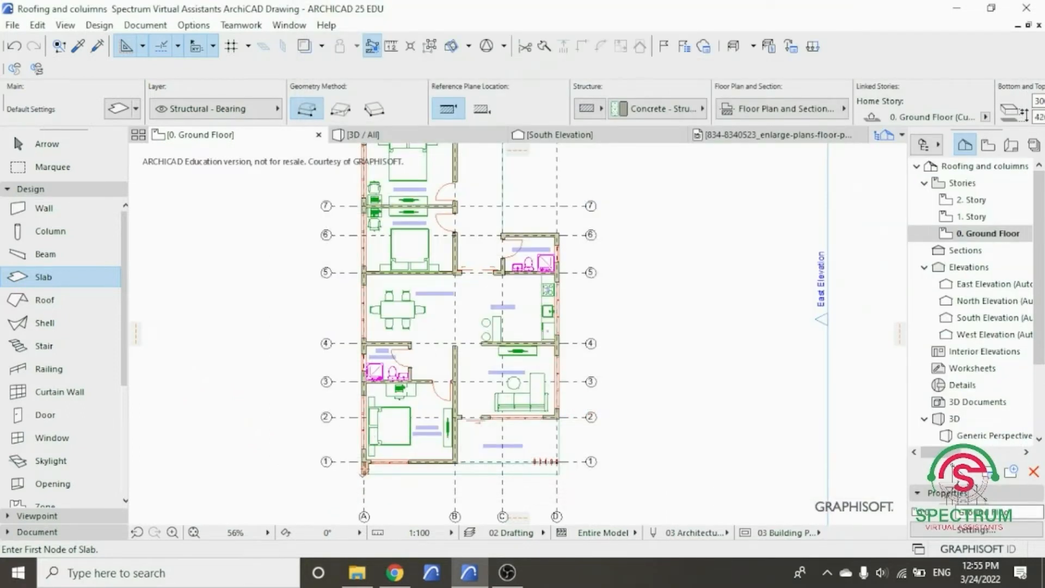
- Start the slab polygon at the master bedroom's outer corner on grid B/1 and run its front edge to the outer corner at grid A/1
scroll(363, 474, up, 5)
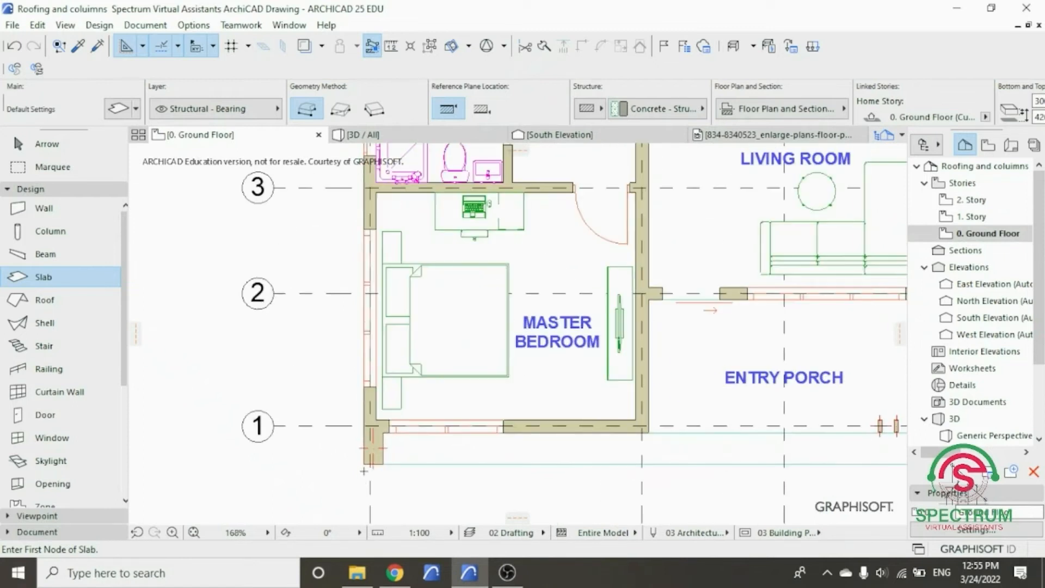
scroll(342, 433, down, 5)
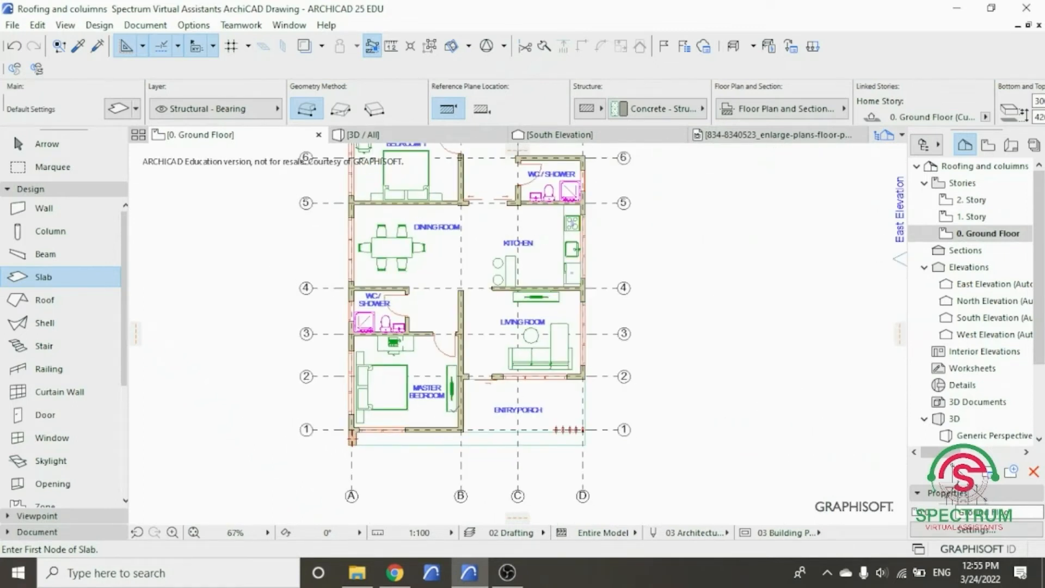
scroll(455, 438, up, 3)
scroll(467, 426, up, 4)
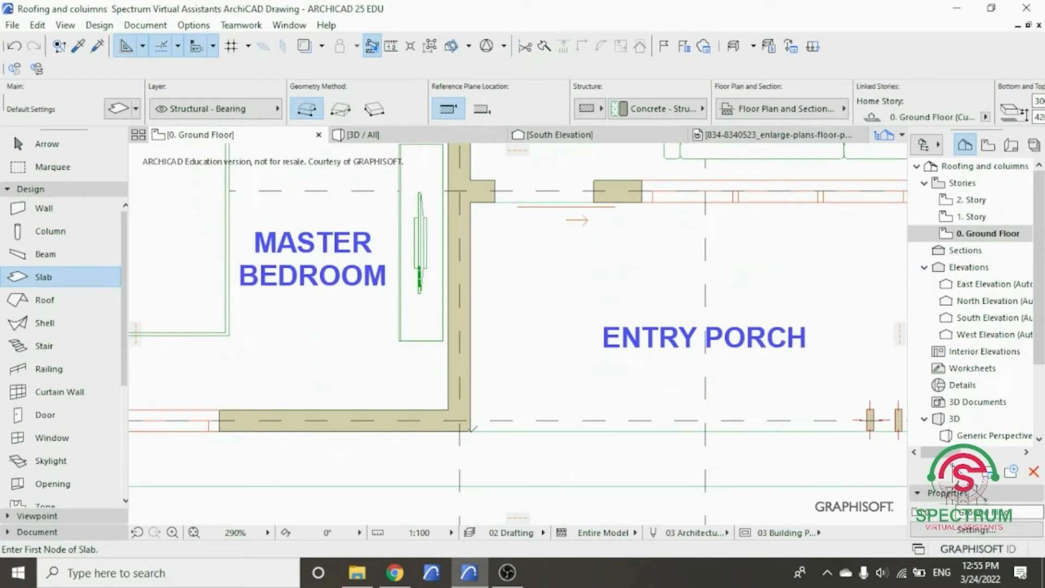
click(469, 431)
scroll(468, 430, down, 4)
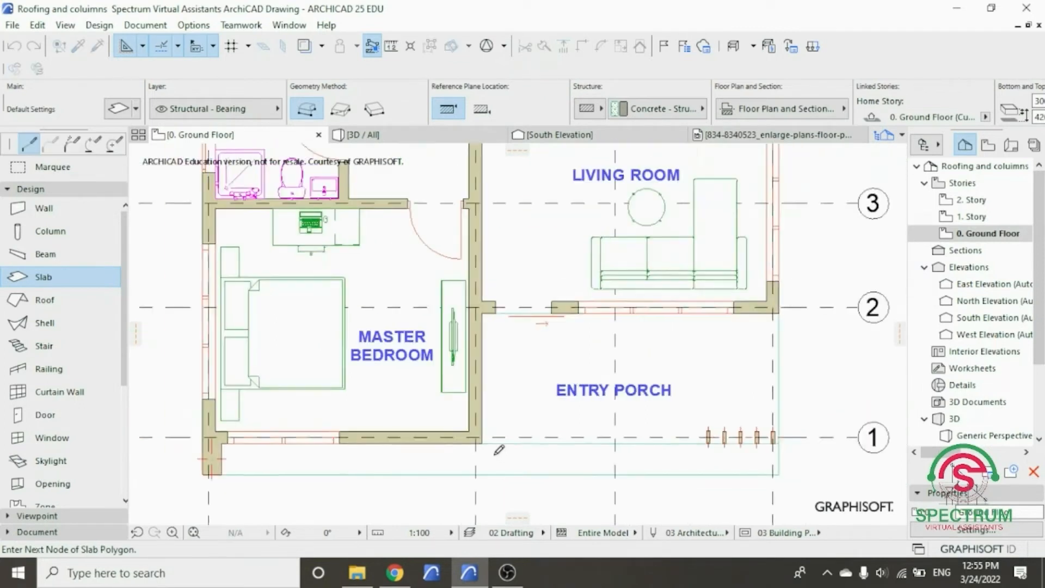
scroll(282, 443, up, 2)
scroll(283, 443, up, 3)
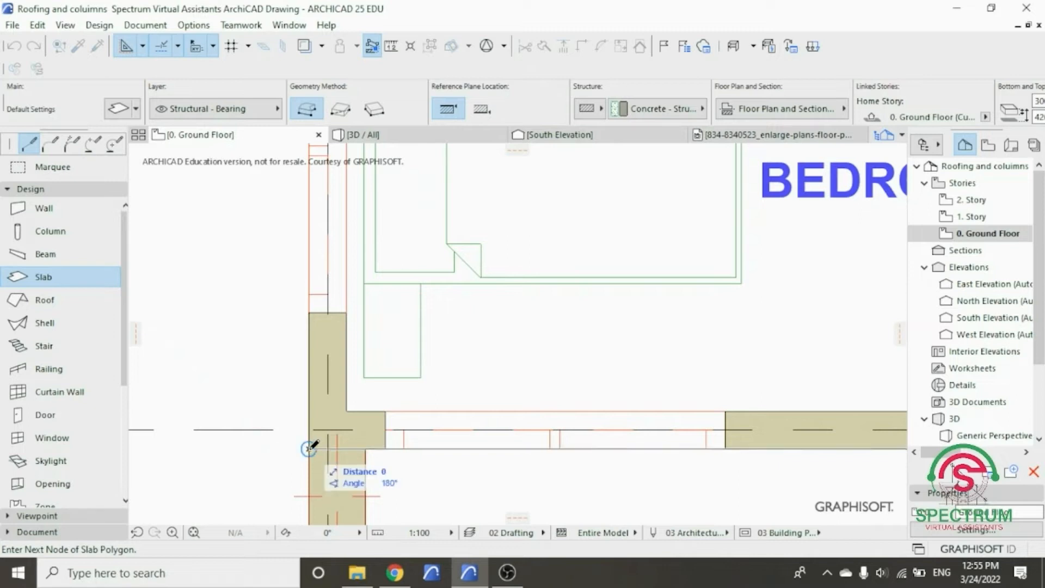
- Continue the slab polygon with a 15550 edge along the outer wall on grid A to the corner at grid 8
scroll(343, 461, down, 3)
scroll(343, 462, down, 5)
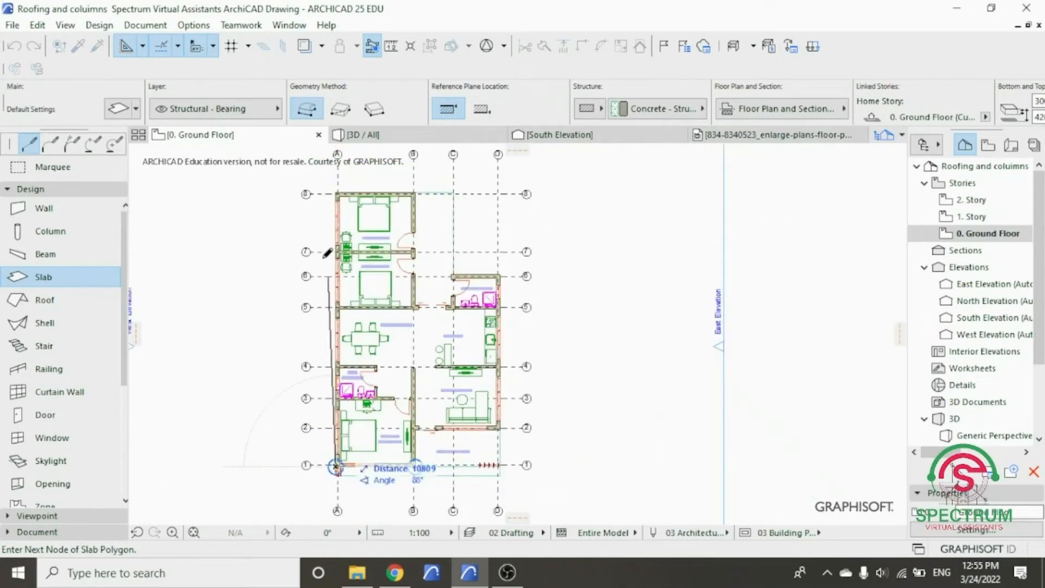
scroll(327, 191, up, 5)
scroll(327, 190, up, 3)
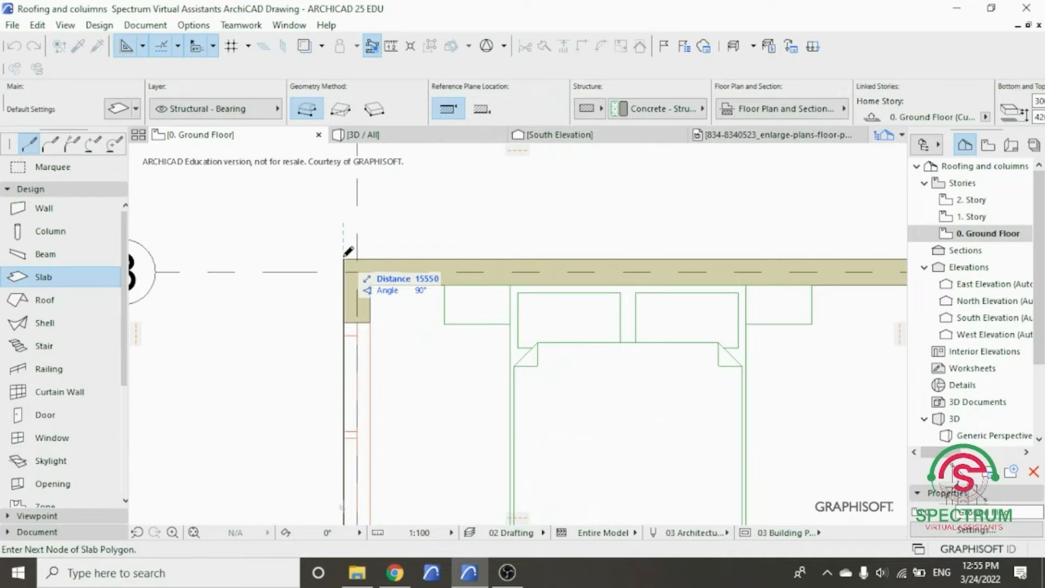
click(346, 253)
- Add a 4500 slab edge along the outer face of bedroom 2's wall from grid A to the corner at grid B/8
scroll(305, 250, down, 4)
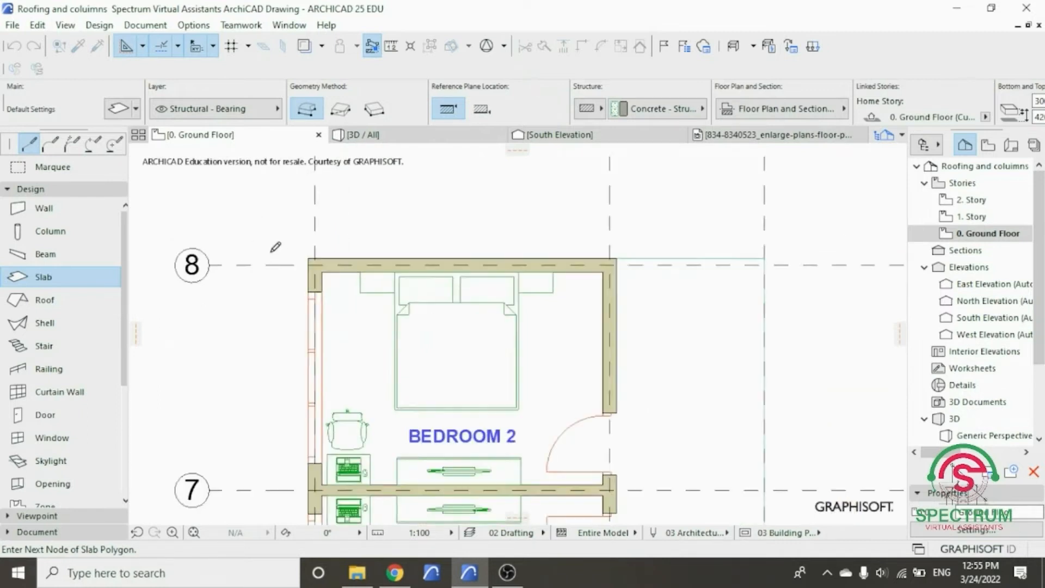
scroll(461, 249, up, 4)
scroll(462, 248, up, 2)
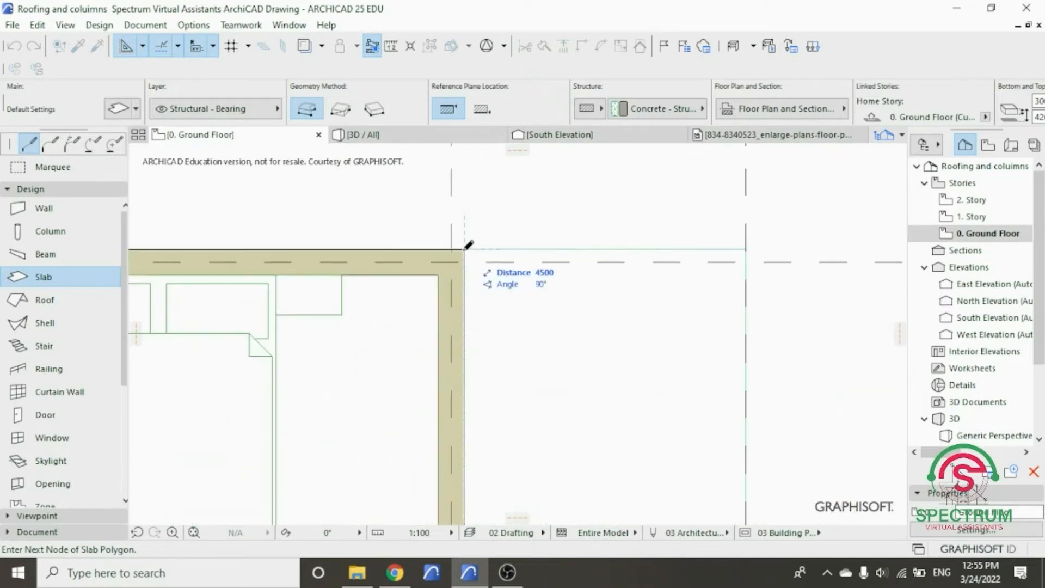
scroll(469, 244, down, 1)
scroll(469, 243, down, 2)
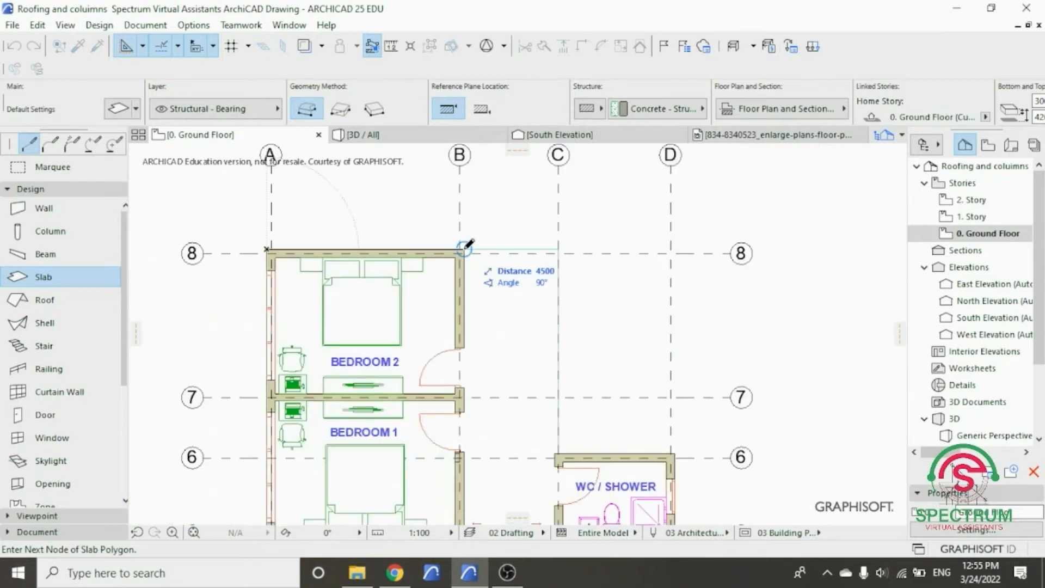
click(464, 248)
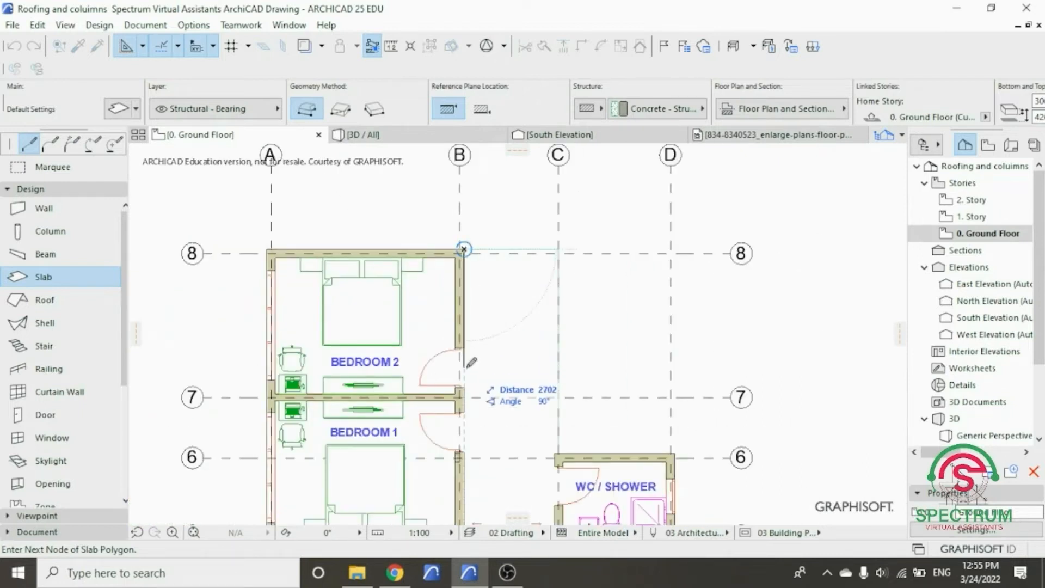
- Run the slab edge along the outer face of the bedroom walls on grid B from grid 8 to grid 6
scroll(467, 430, down, 3)
scroll(468, 433, up, 2)
scroll(469, 430, up, 5)
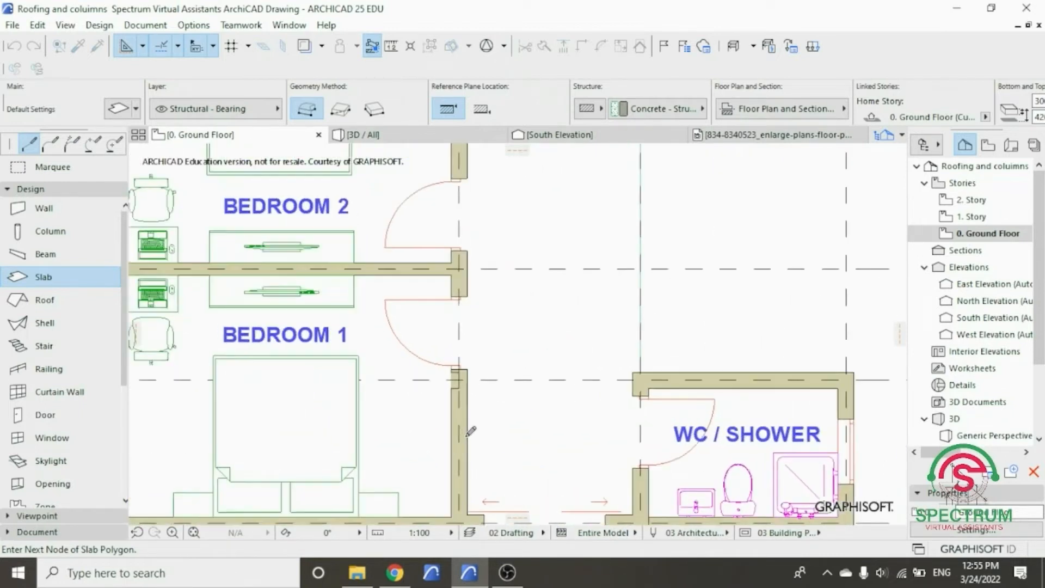
scroll(475, 412, down, 3)
scroll(473, 430, down, 1)
scroll(472, 403, up, 5)
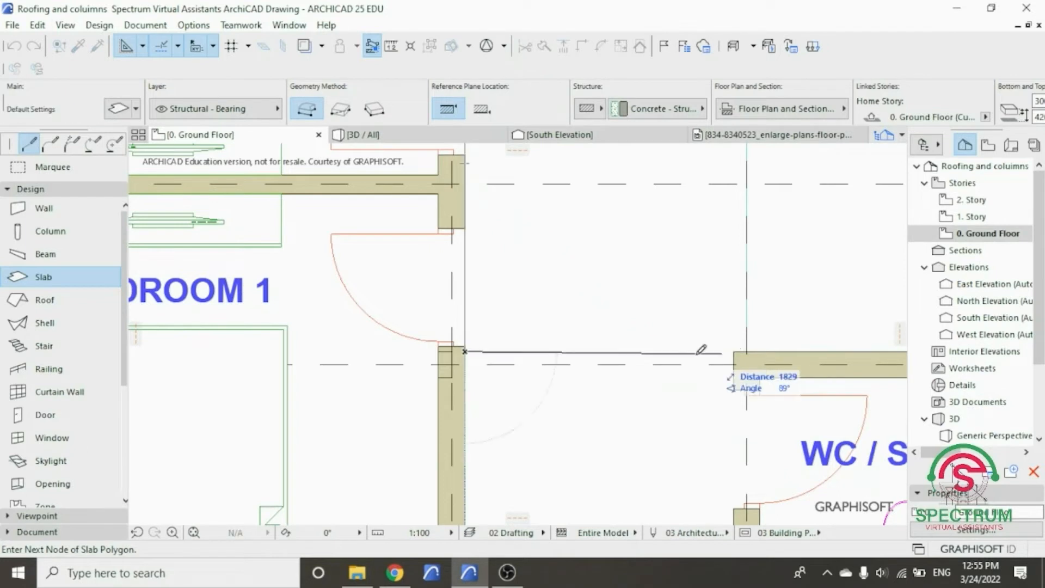
- Add a 4800 slab edge along grid 6 to the outer corner of the WC / shower at grid D
scroll(525, 349, down, 3)
scroll(678, 334, down, 1)
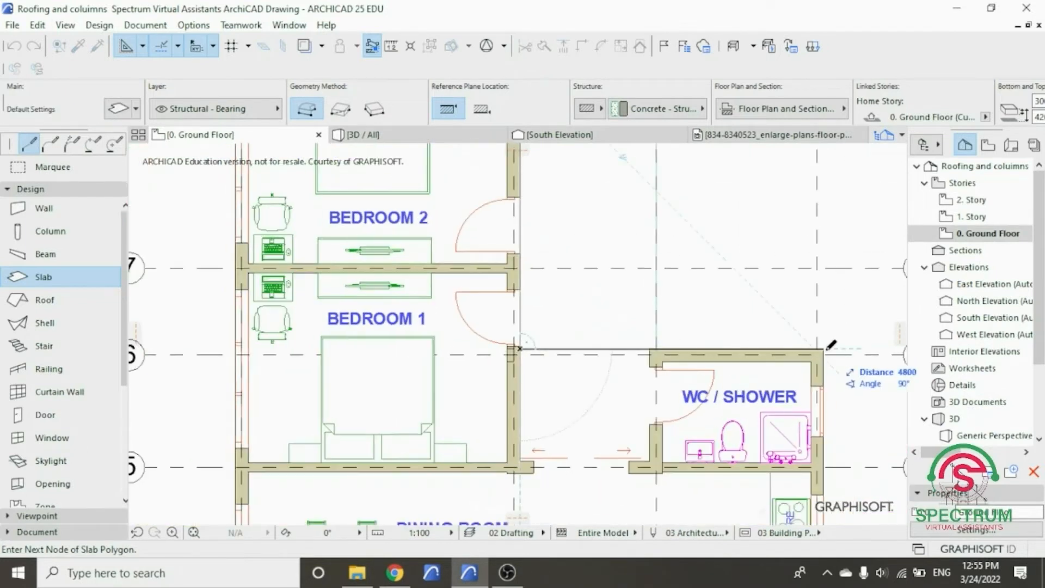
click(823, 348)
- Continue the slab polygon with an 8800 edge along grid D to the living room's outer corner at grid 2
scroll(671, 310, down, 5)
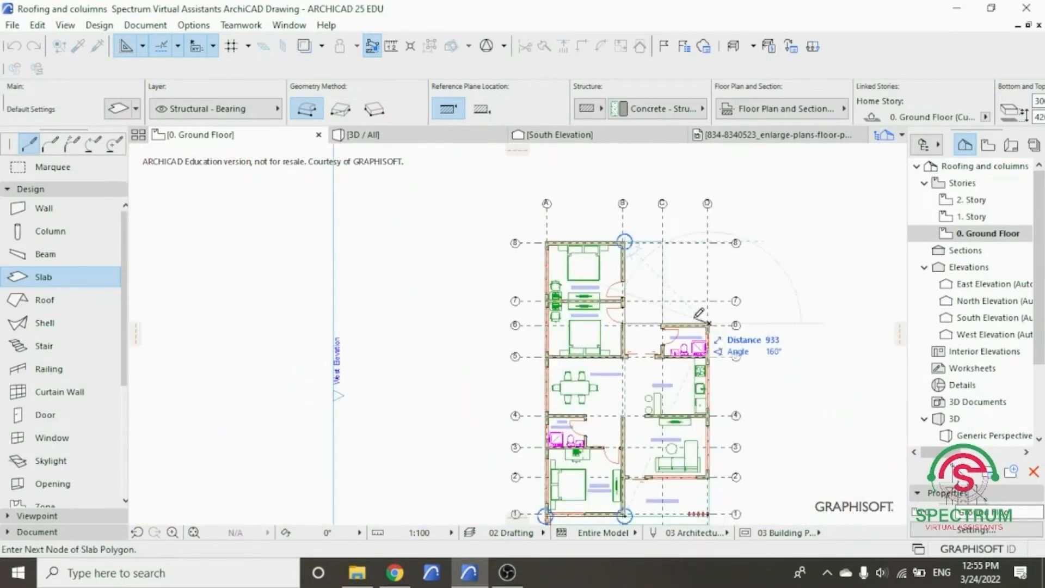
scroll(717, 438, up, 3)
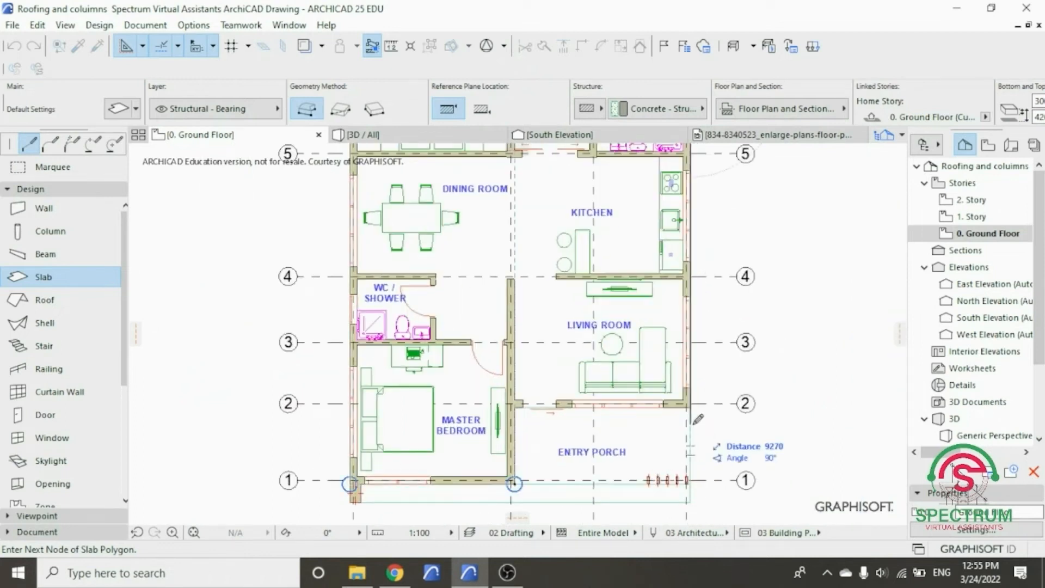
scroll(694, 414, up, 5)
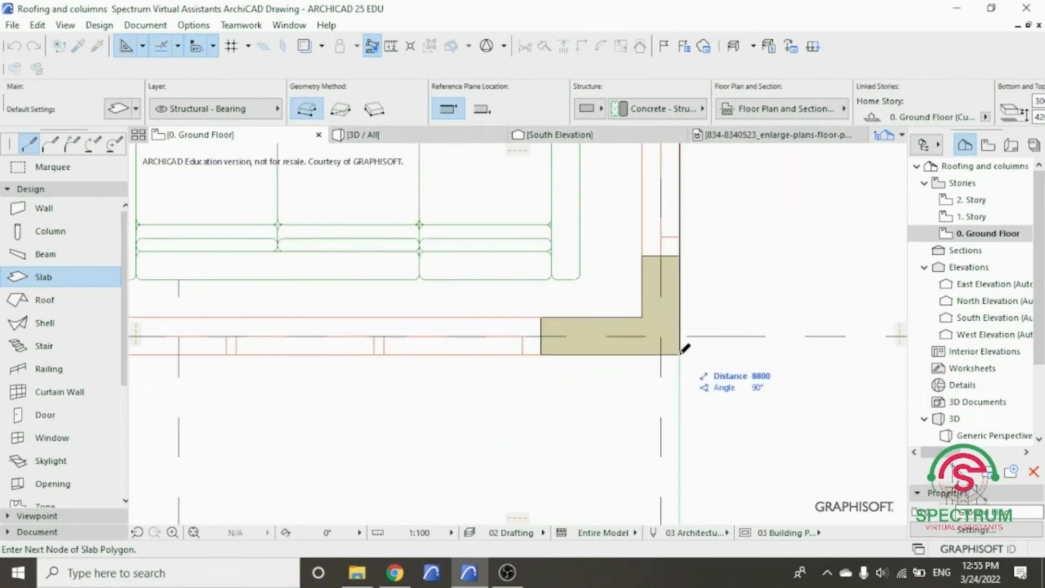
scroll(707, 381, down, 5)
- Run the slab edge along the living room's front wall to grid B, and close the polygon with a 2100 edge to its starting corner
scroll(425, 375, up, 5)
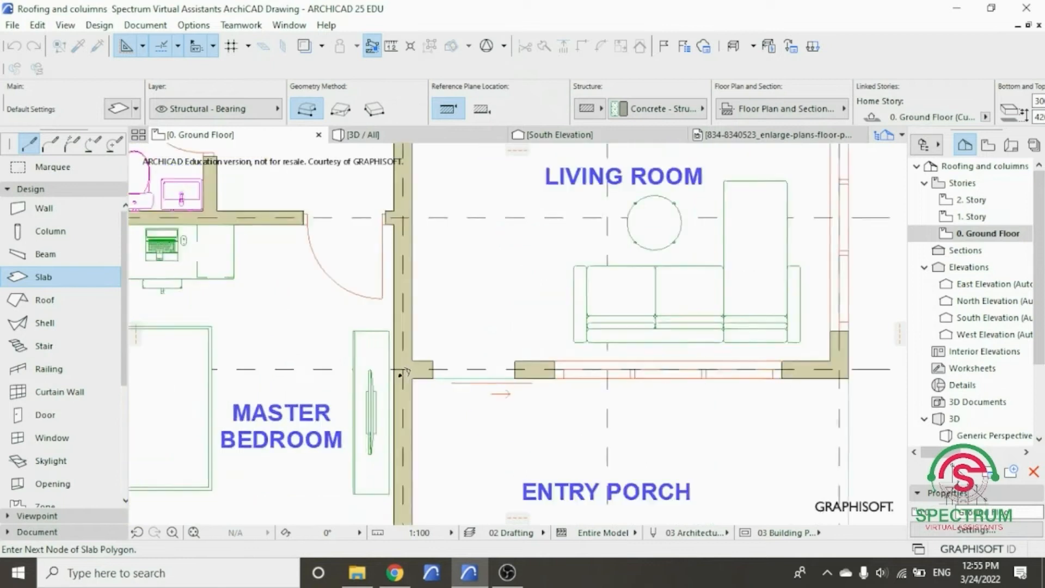
scroll(473, 326, down, 5)
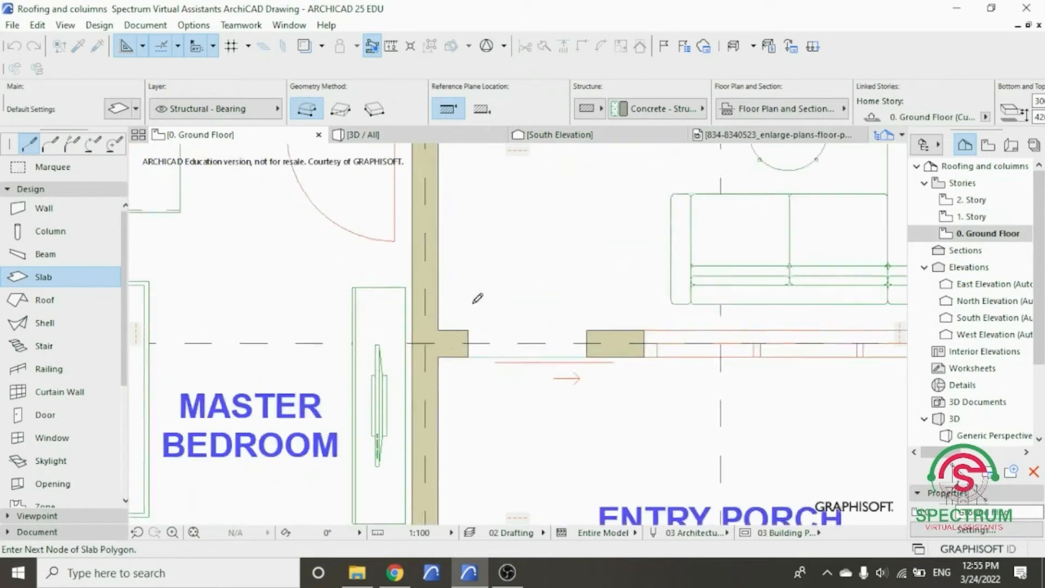
scroll(460, 412, up, 5)
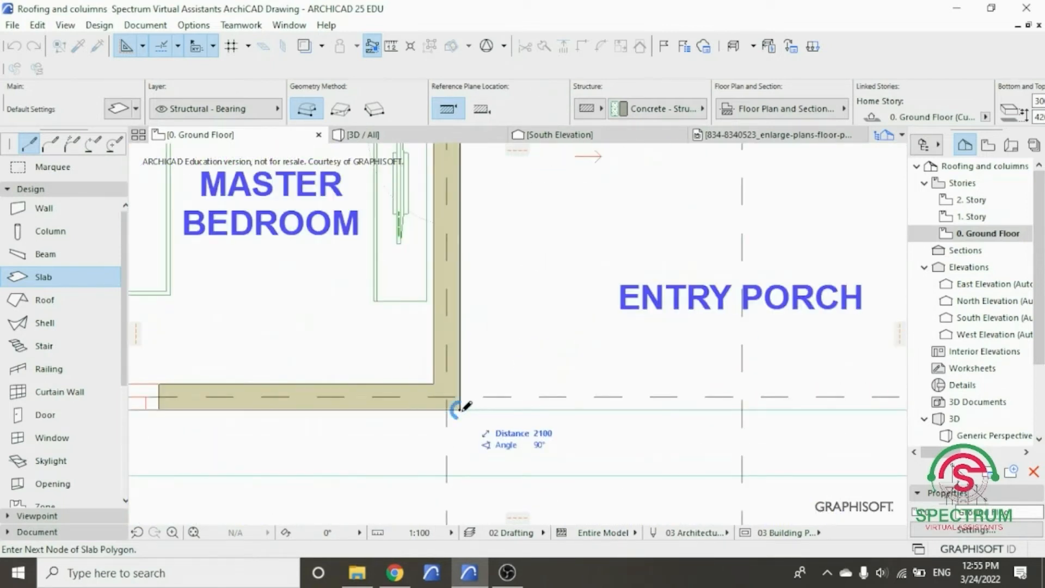
click(460, 410)
scroll(519, 419, down, 8)
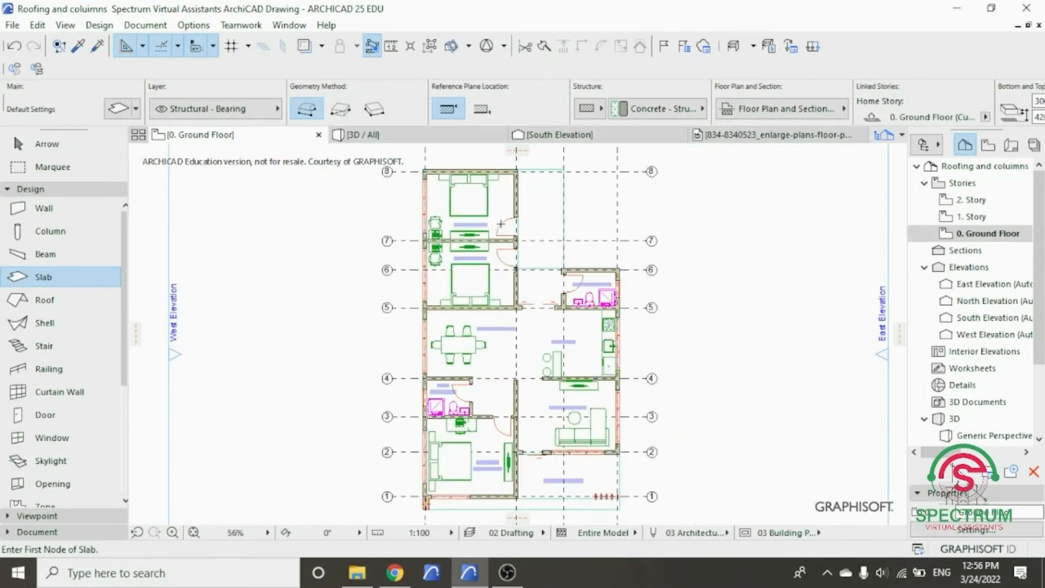
- Examine the new concrete-topped roof slab over the house from the front and above in the 3D view
click(477, 135)
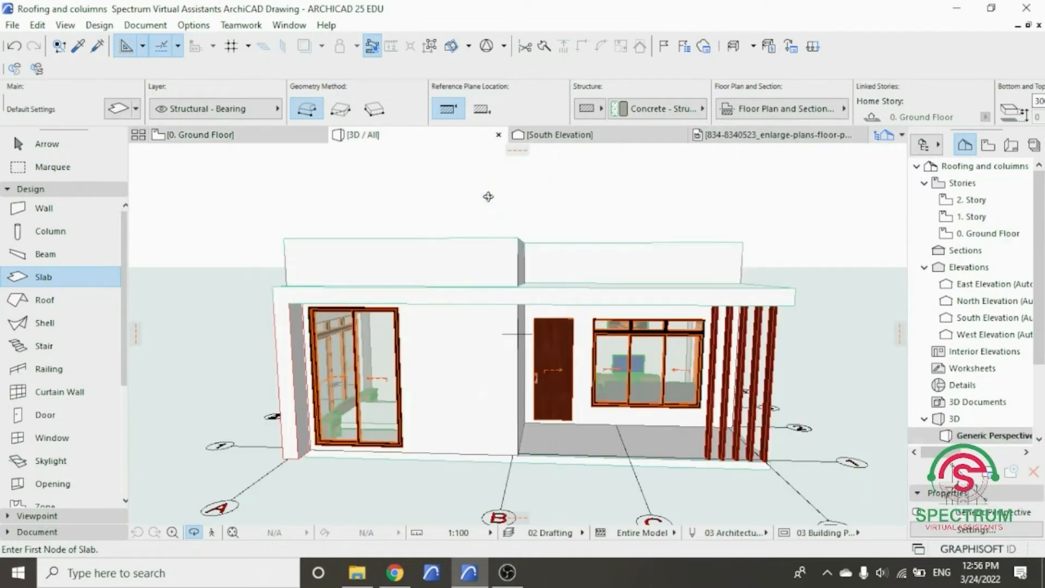
shift+middle_drag(553, 219, 401, 206)
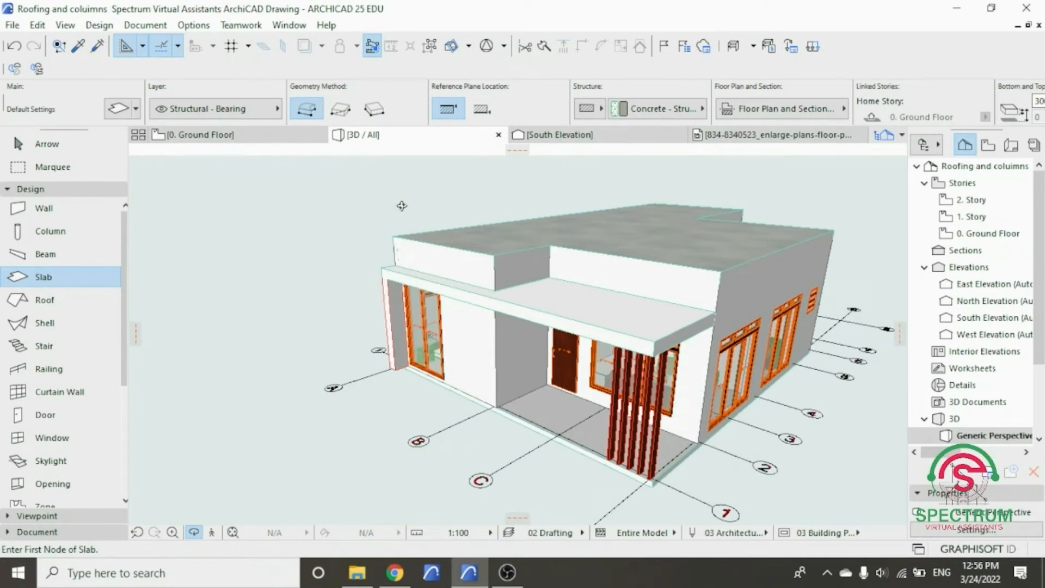
shift+middle_drag(401, 206, 510, 254)
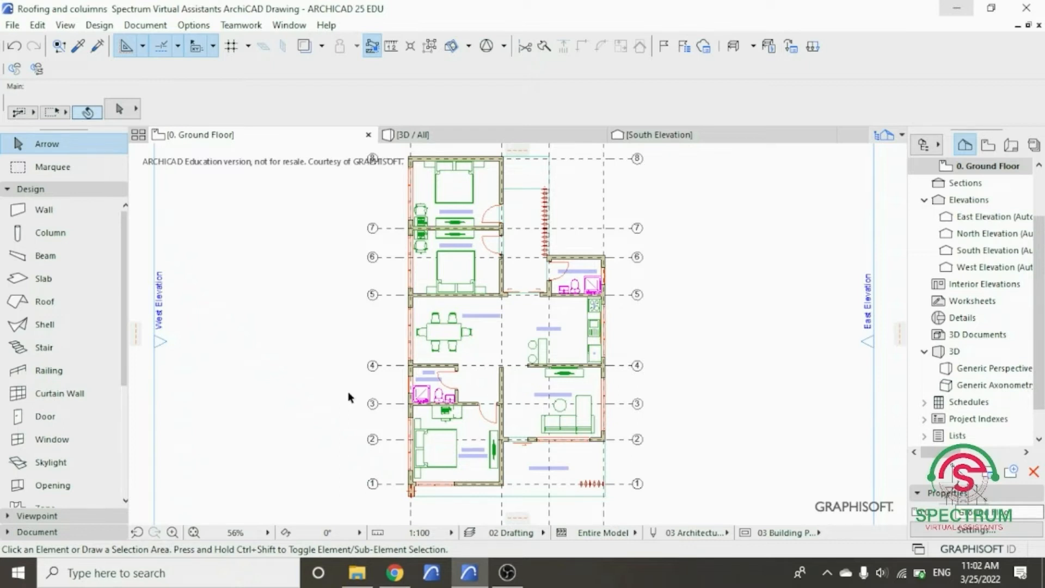
- Examine the roof parapets, front canopy slab and entry porch in the 3D view, and return to the ground floor plan
scroll(460, 488, up, 5)
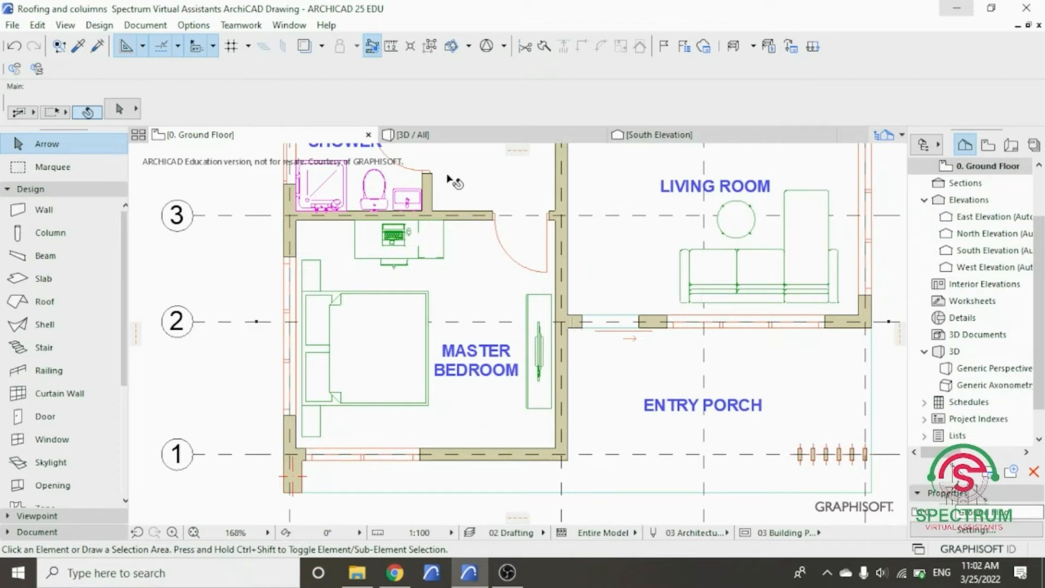
click(451, 134)
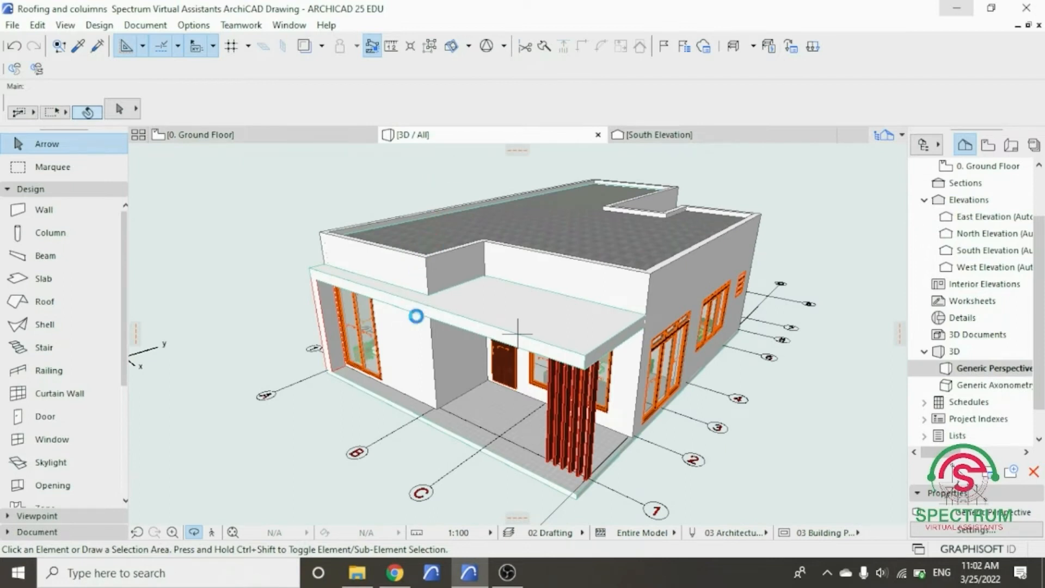
scroll(416, 316, up, 5)
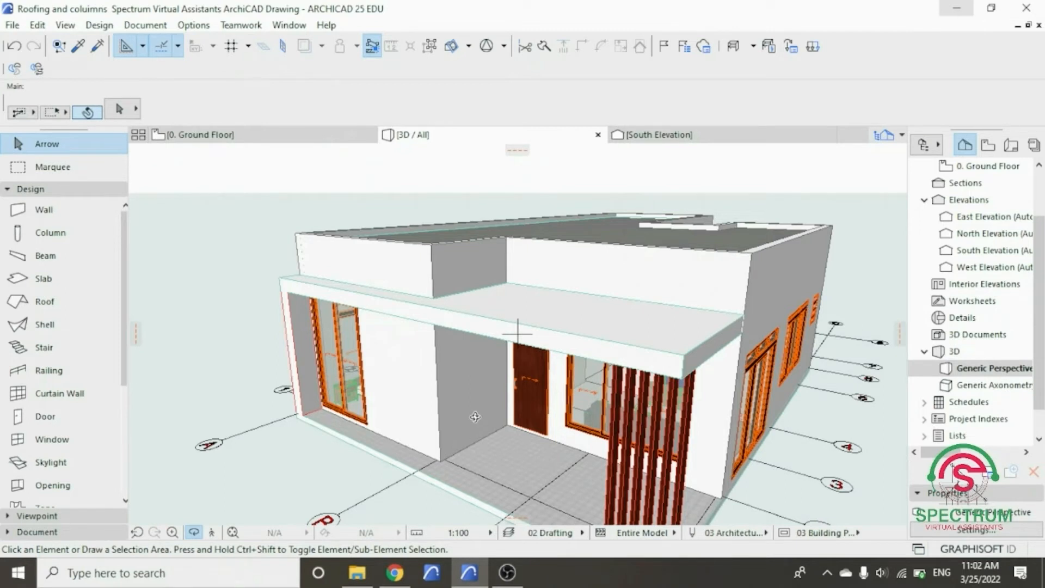
drag(456, 253, 510, 221)
scroll(515, 167, up, 4)
click(257, 134)
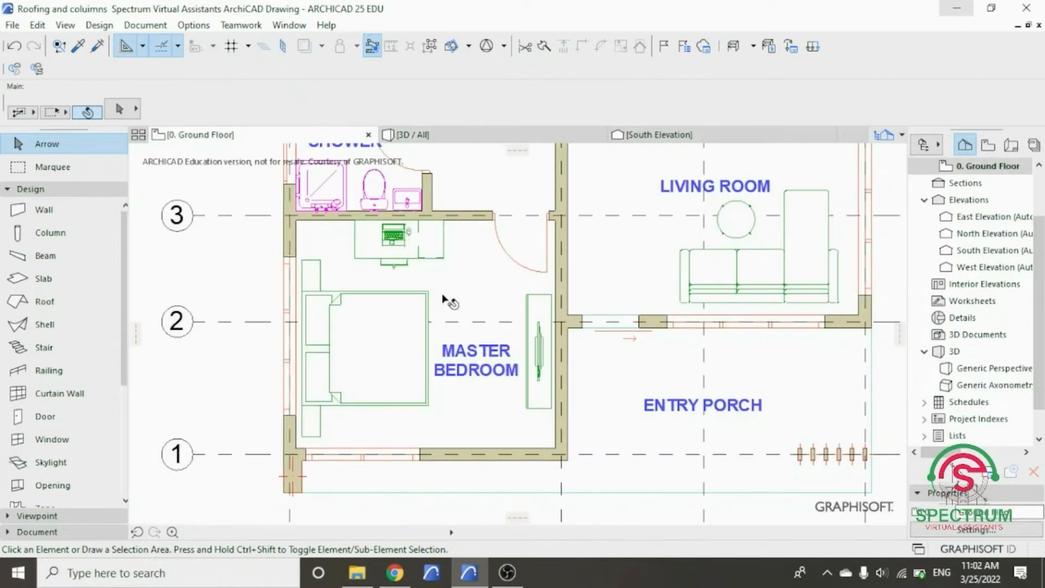
scroll(482, 351, down, 5)
scroll(482, 351, down, 3)
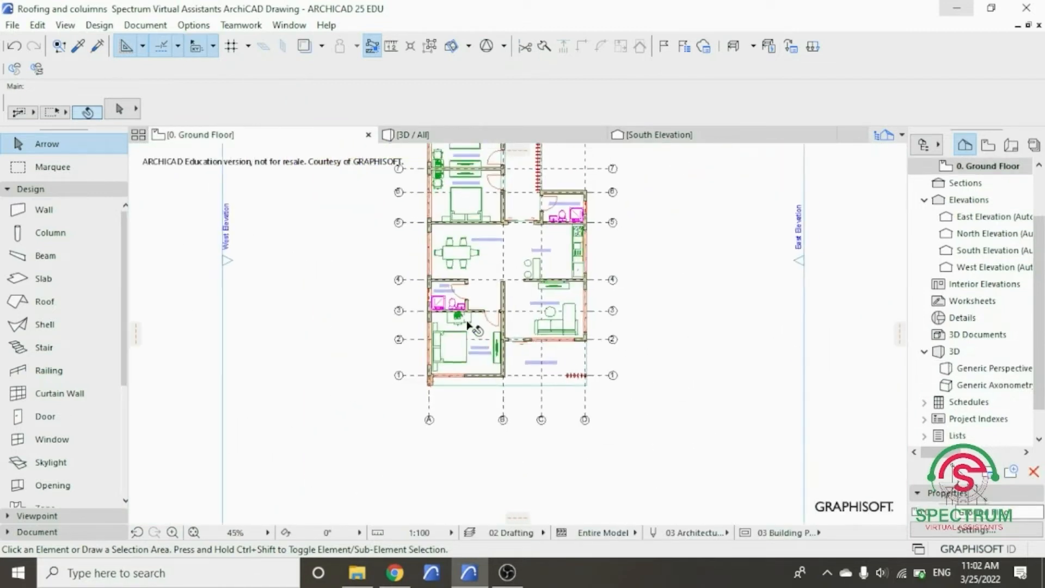
scroll(463, 218, up, 2)
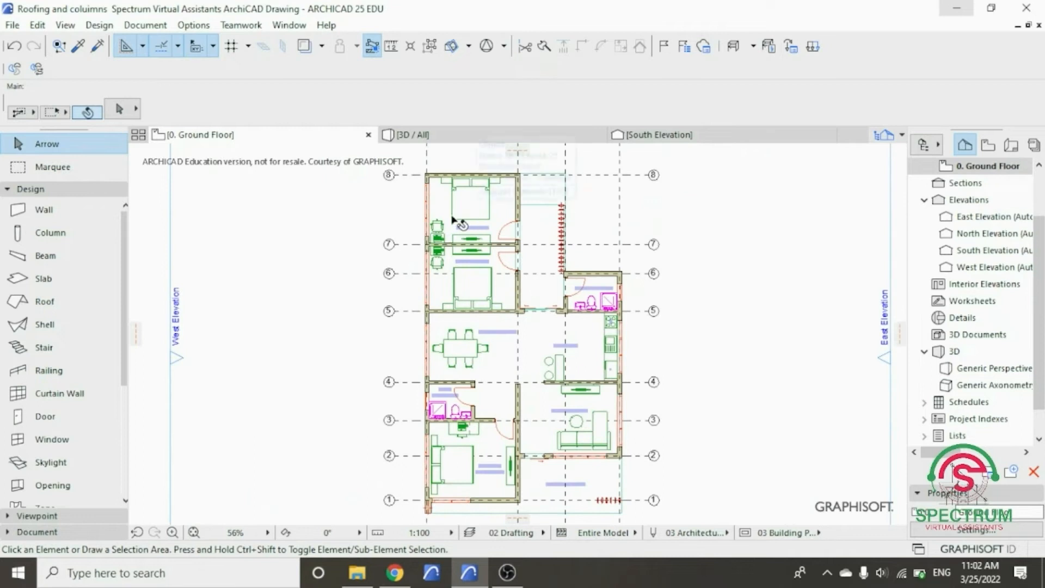
- Open the default settings for new walls and set the top link to Not Linked
click(31, 189)
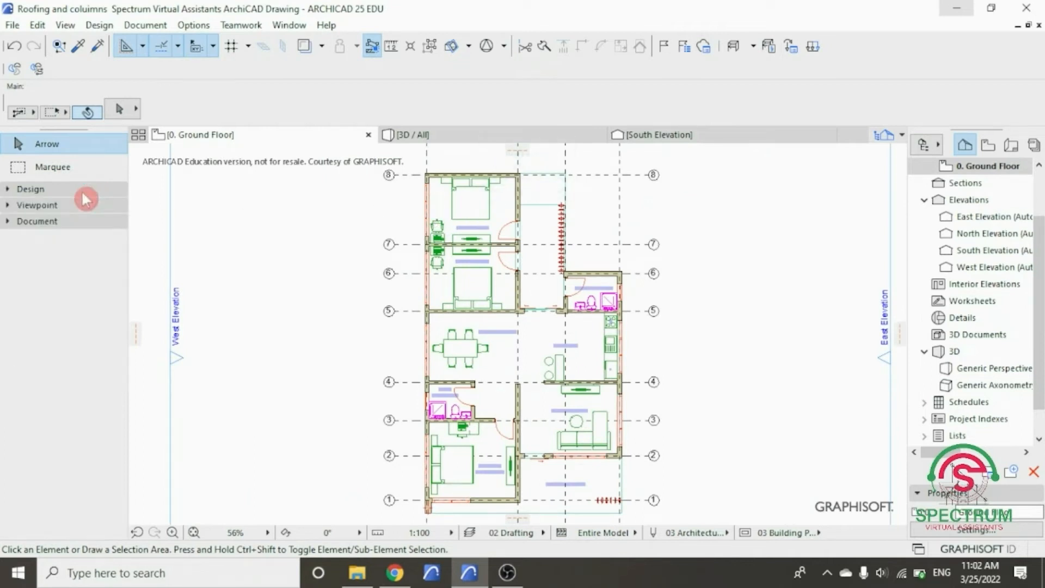
click(83, 193)
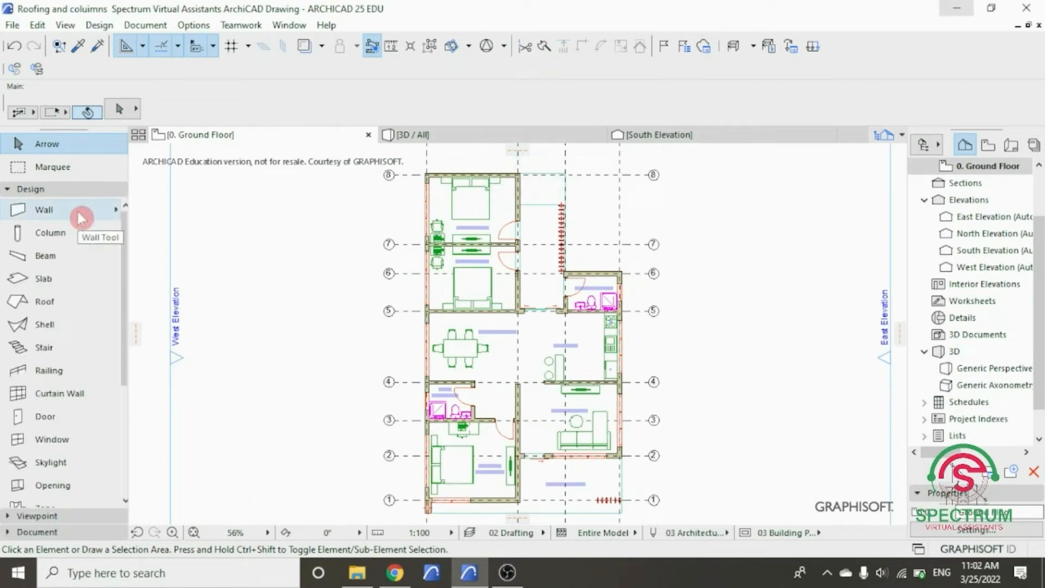
click(55, 214)
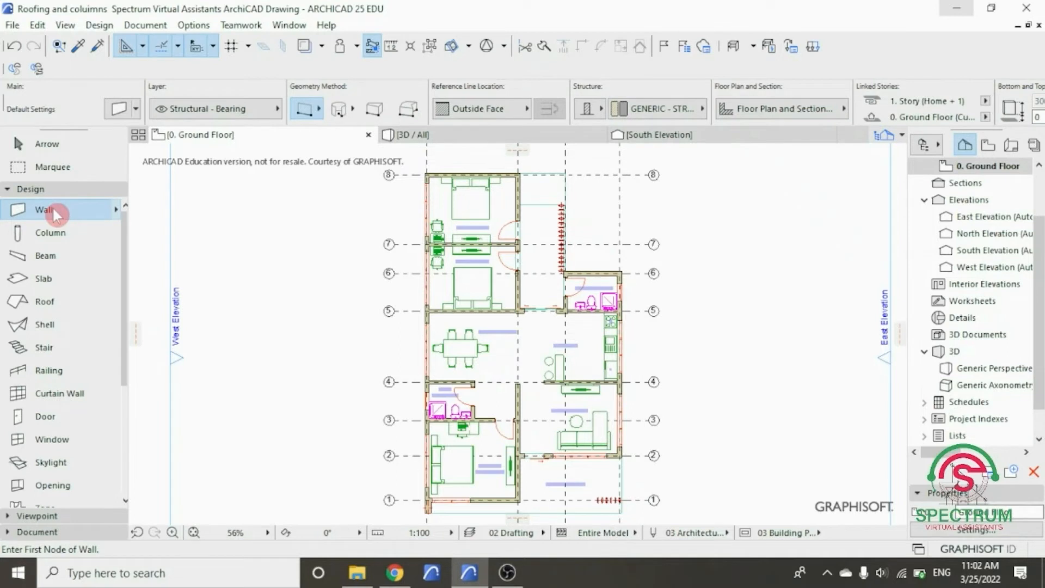
double_click(53, 208)
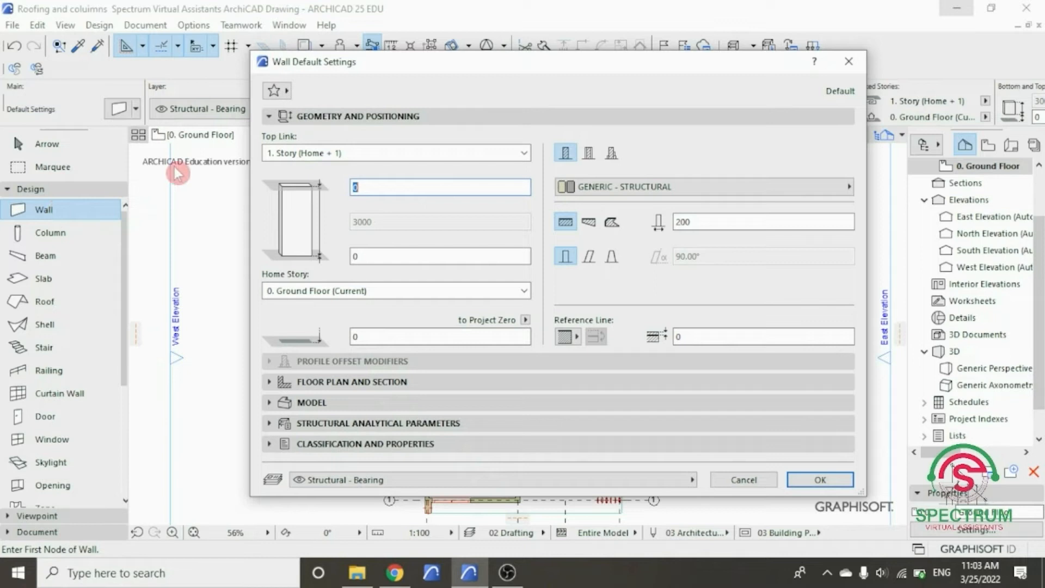
click(449, 123)
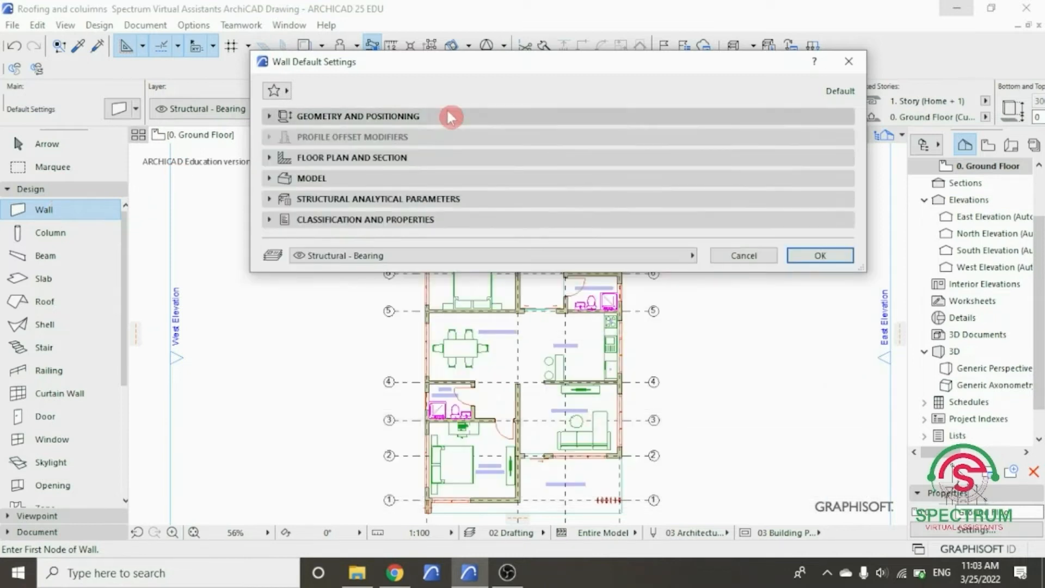
click(451, 117)
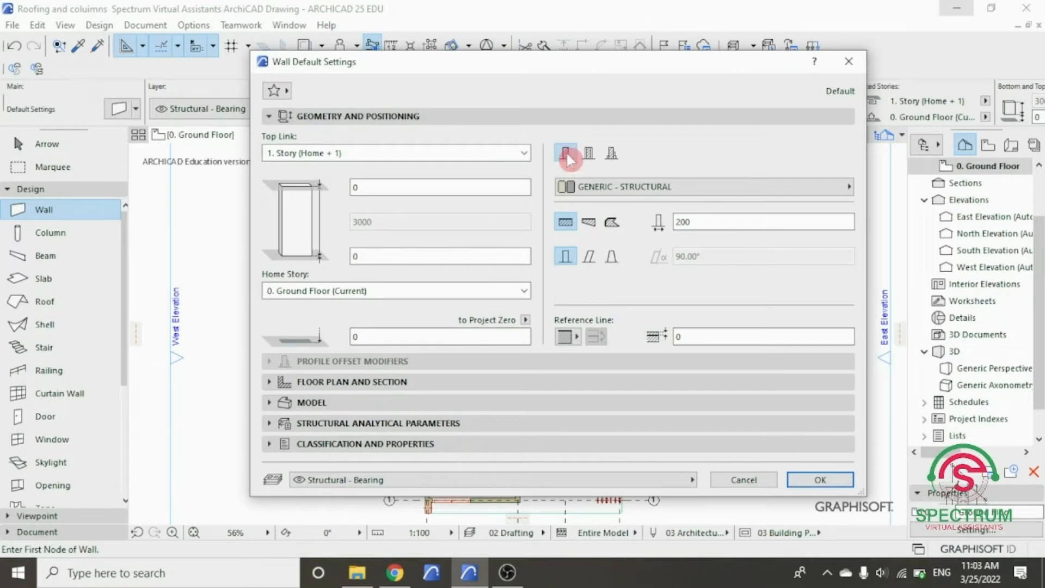
click(523, 152)
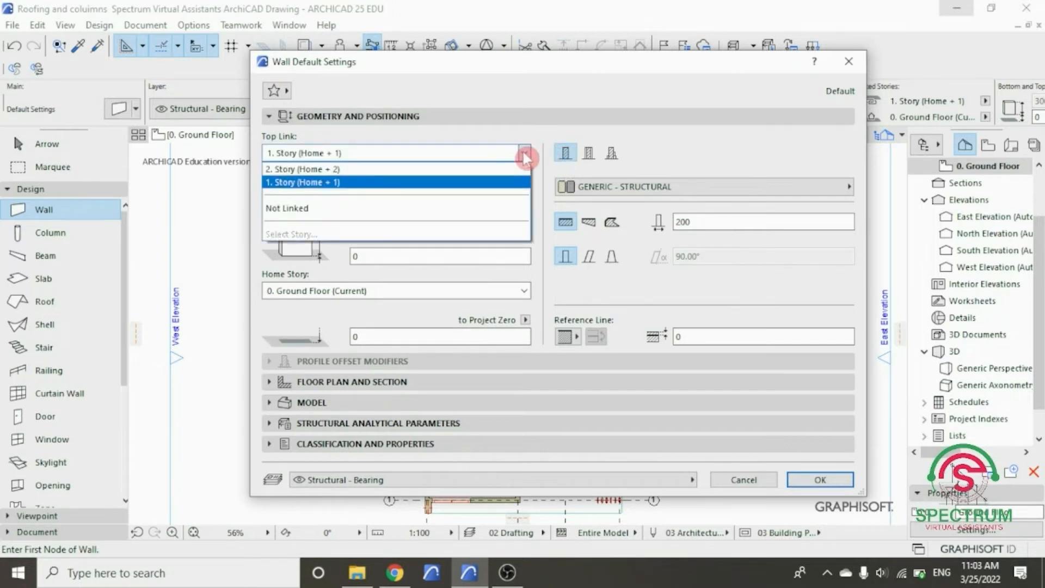
click(466, 210)
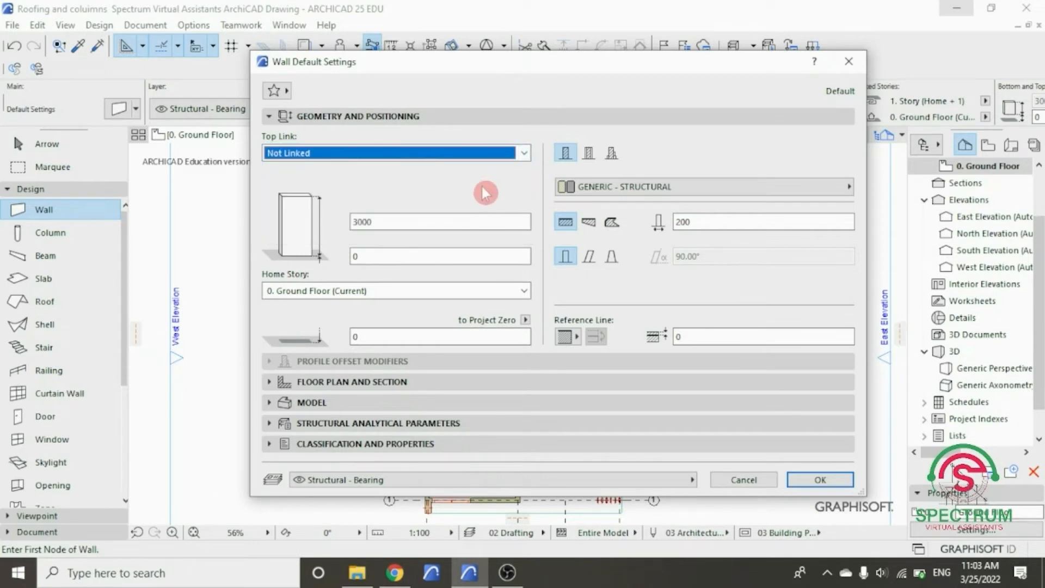
- Set the default wall height to 150 and thickness to 75, with the Ground Floor as home story
double_click(396, 221)
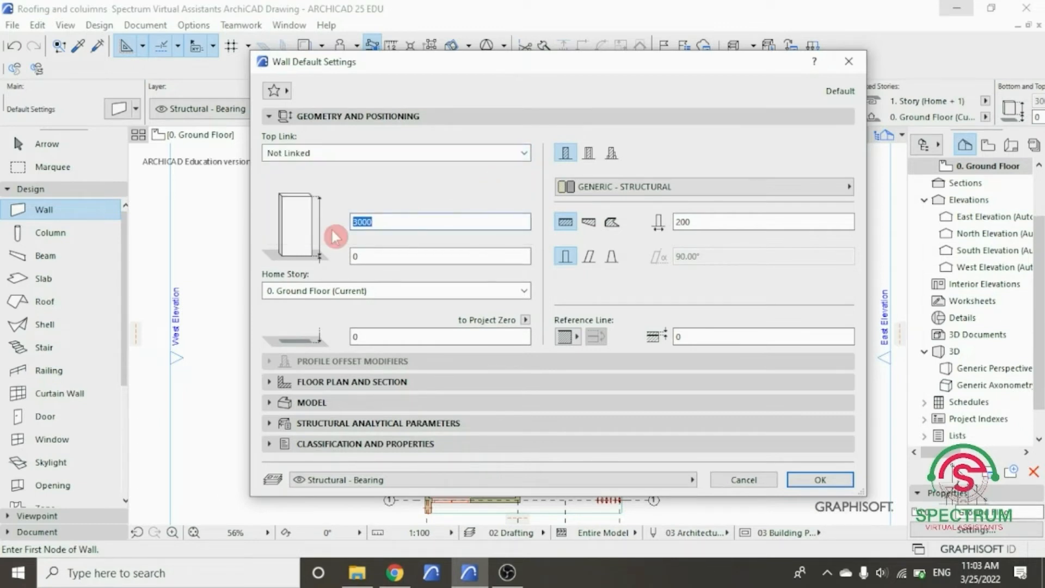
text(150)
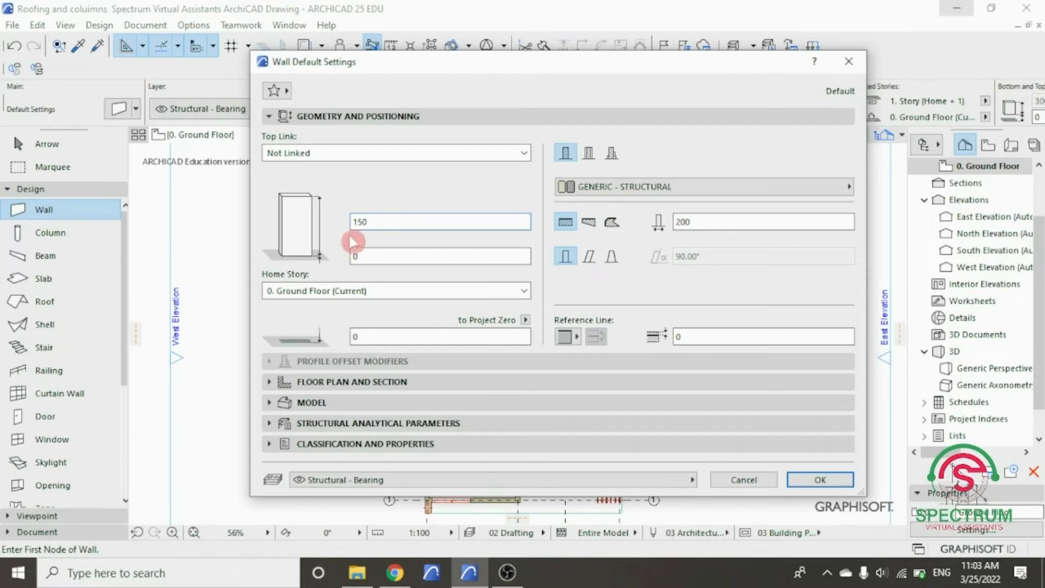
double_click(684, 222)
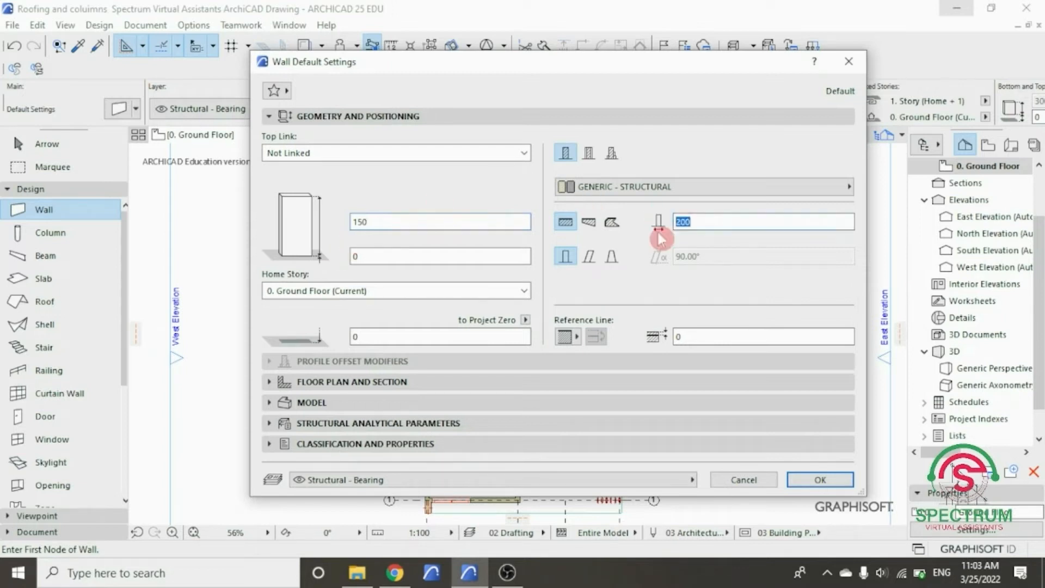
text(75)
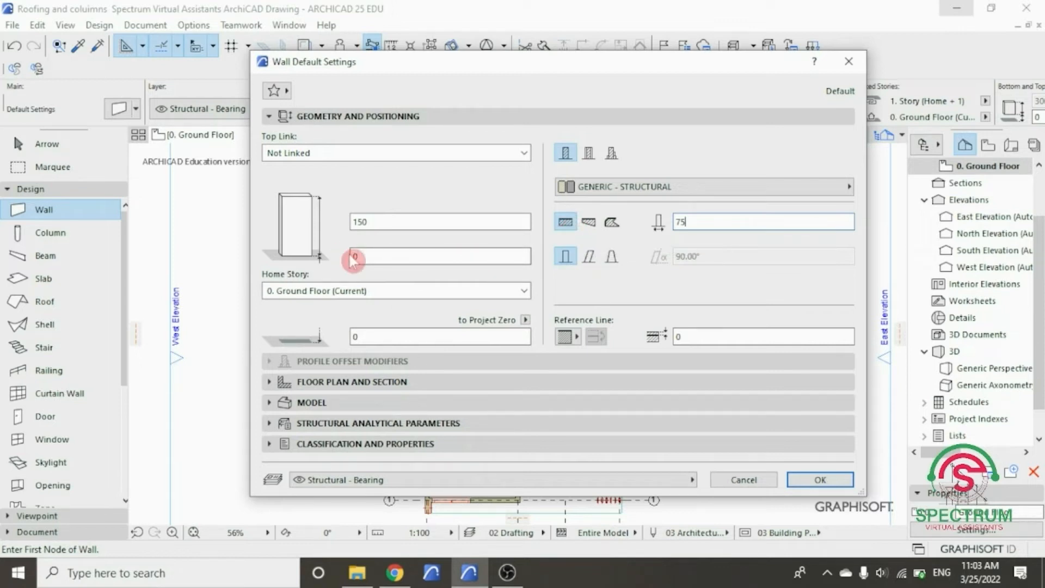
click(442, 291)
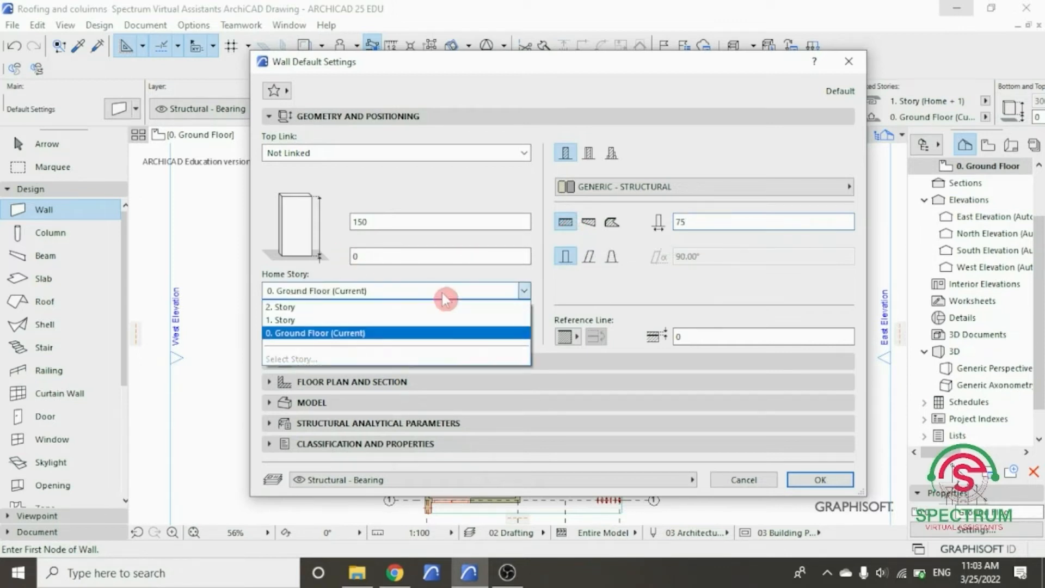
click(401, 334)
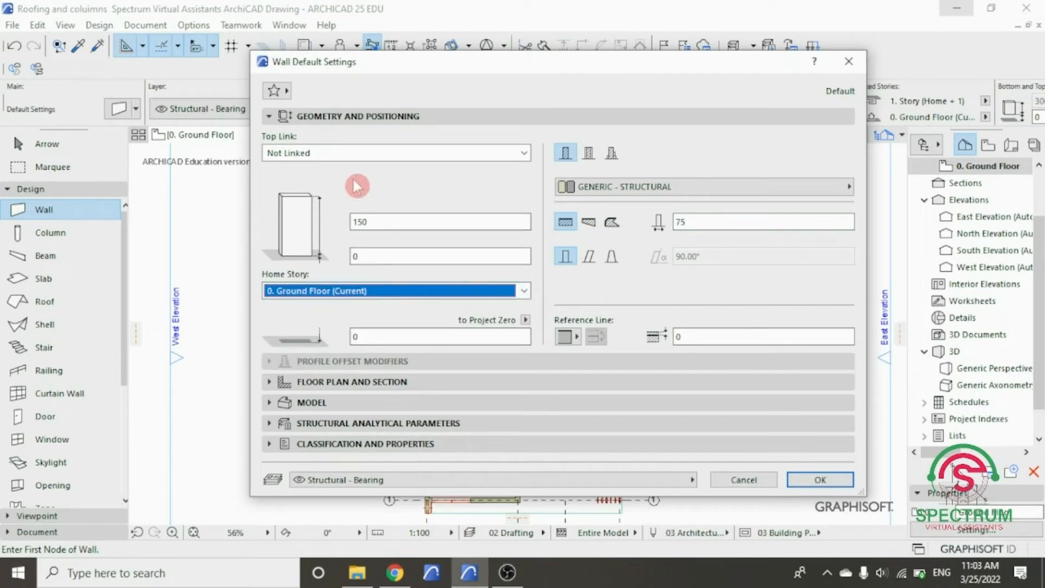
- Review the floor plan display, cut surface and outline settings of the wall defaults
click(354, 116)
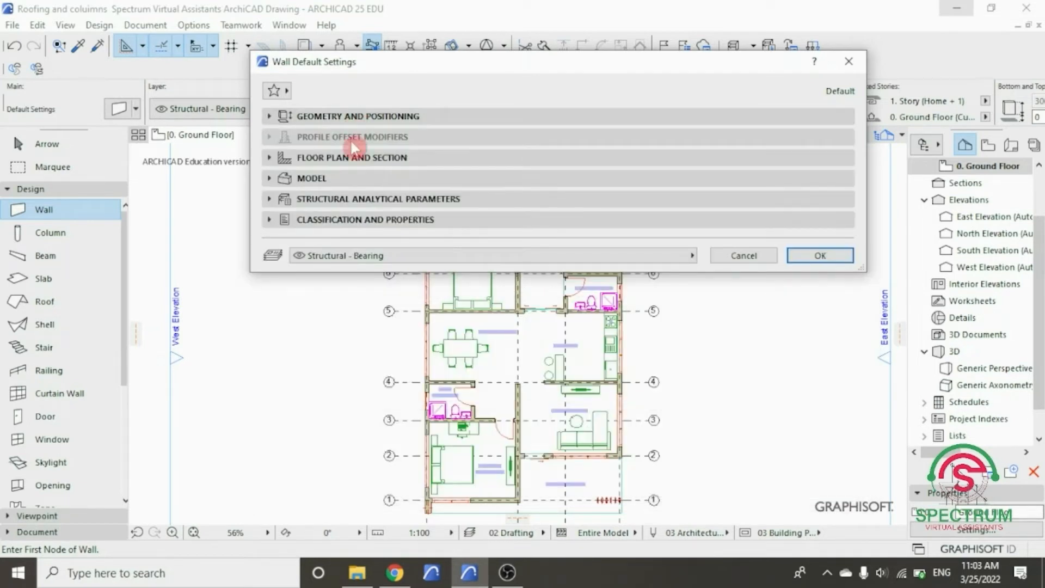
click(352, 159)
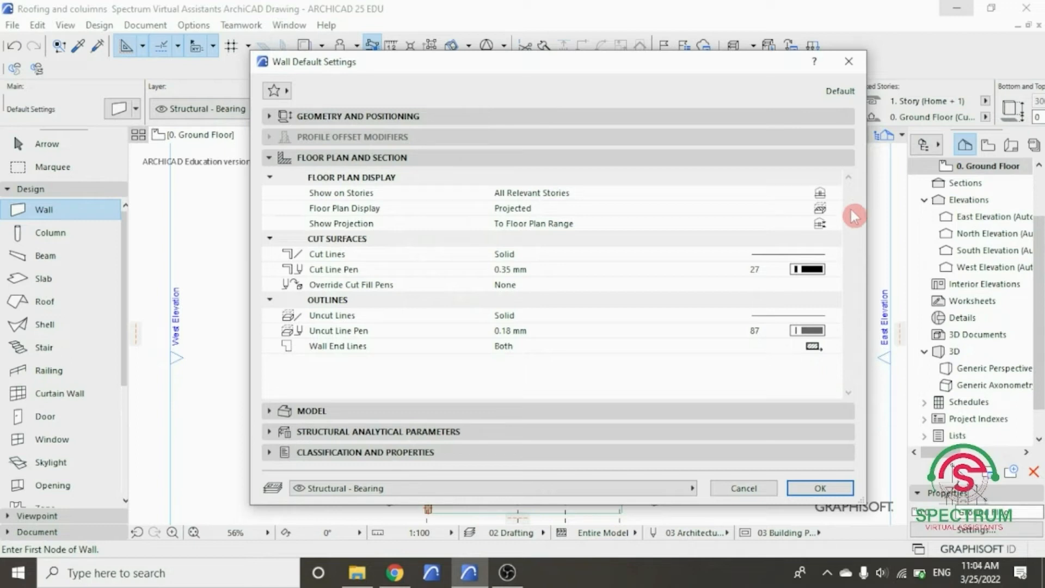
click(413, 158)
- Choose Wood - Mahogany Horizontal for all three surface overrides of the default wall
click(365, 179)
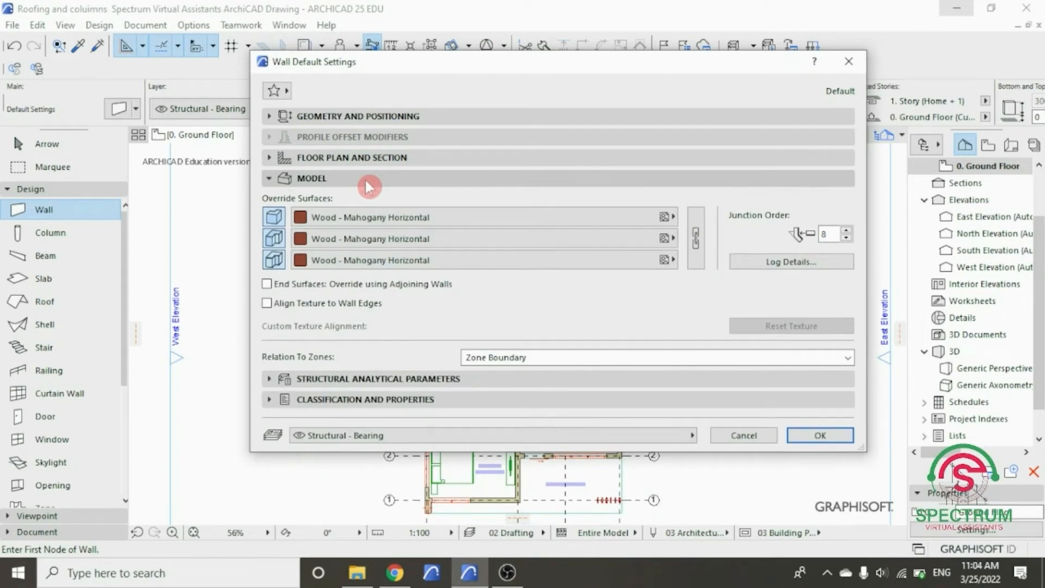
click(396, 219)
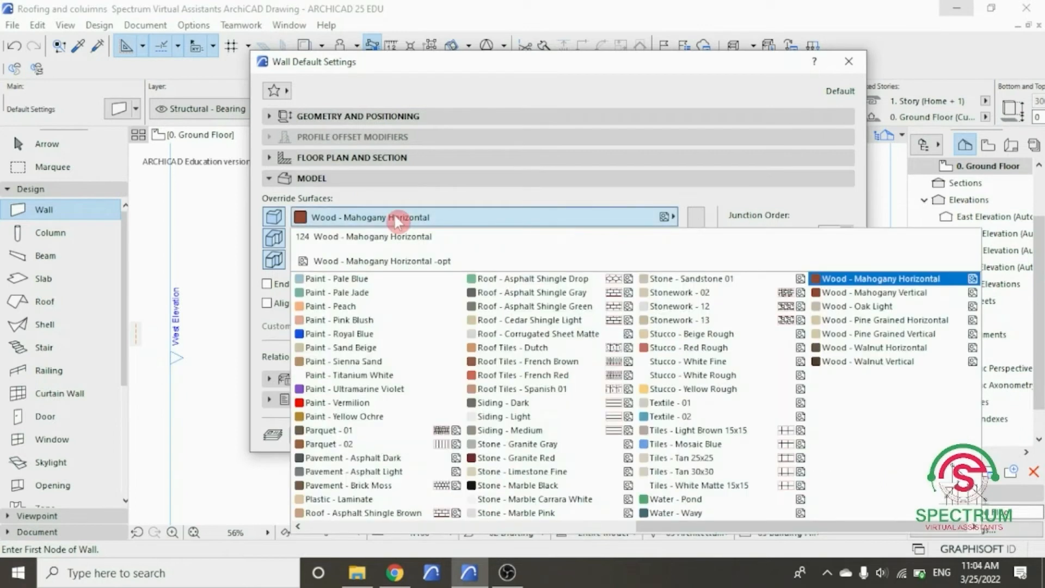
click(856, 282)
click(499, 238)
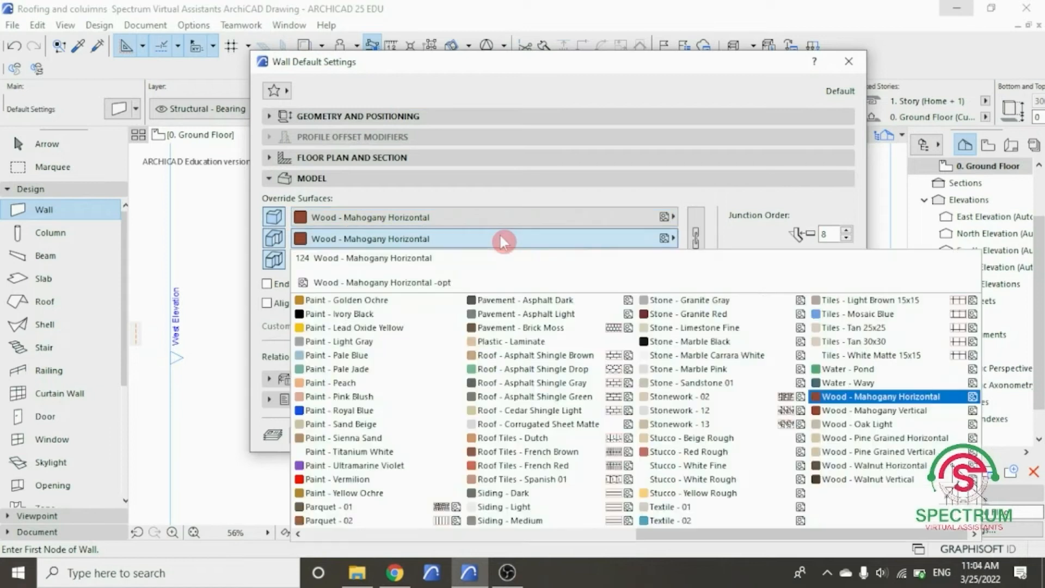
click(854, 397)
click(420, 267)
click(850, 396)
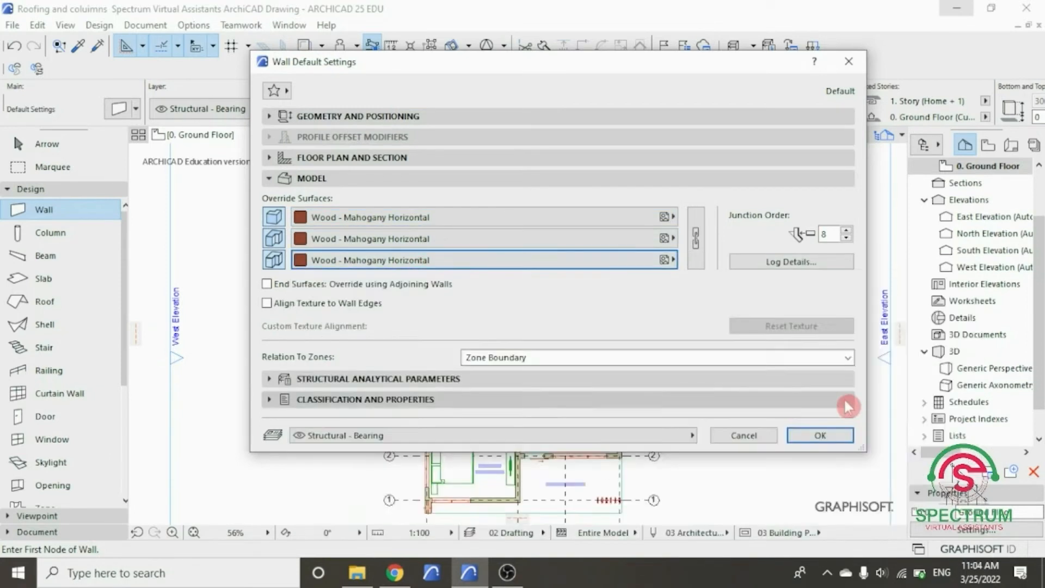
- Review the structural analytical parameters and the classification and properties, and accept the wall defaults
click(409, 180)
click(385, 199)
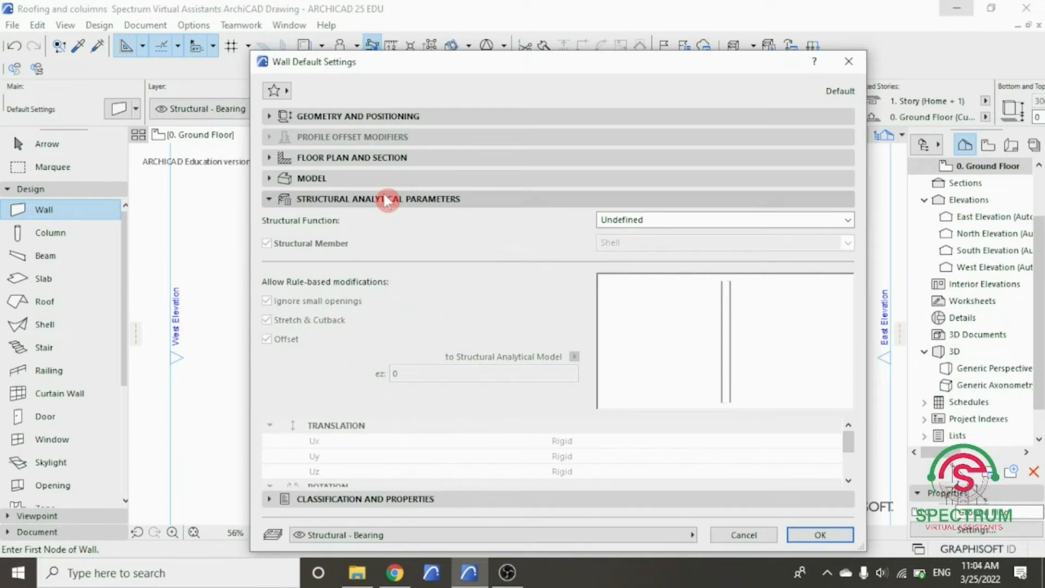
click(387, 200)
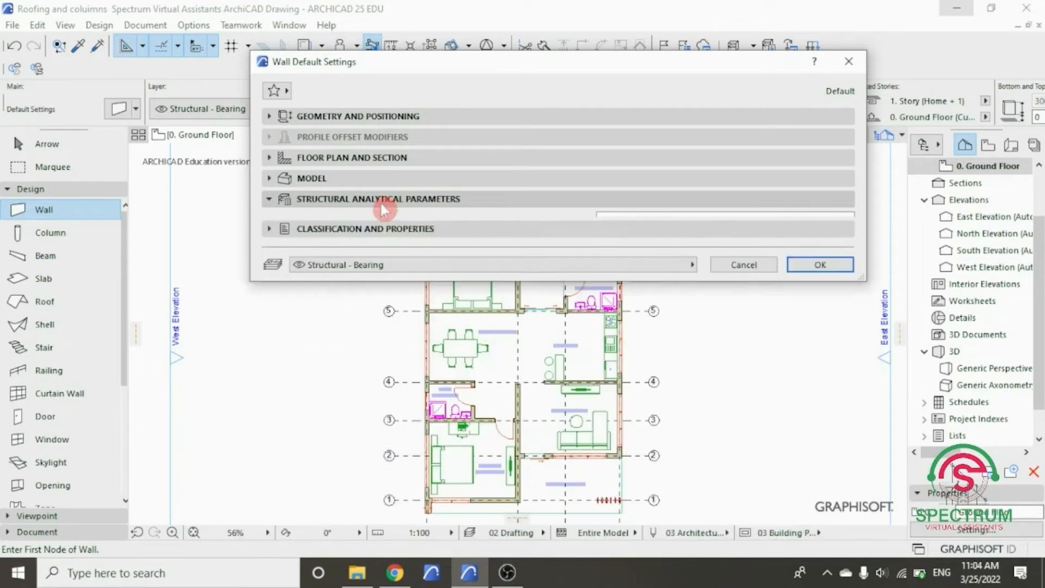
click(385, 221)
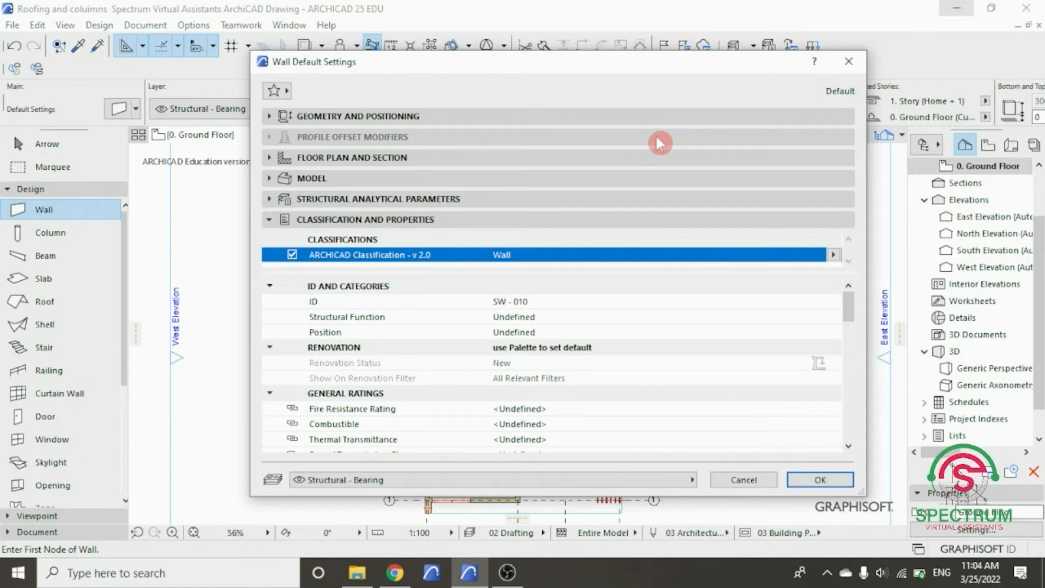
mouse_move(850, 306)
mouse_down()
mouse_move(862, 424)
mouse_move(856, 297)
mouse_up()
click(823, 483)
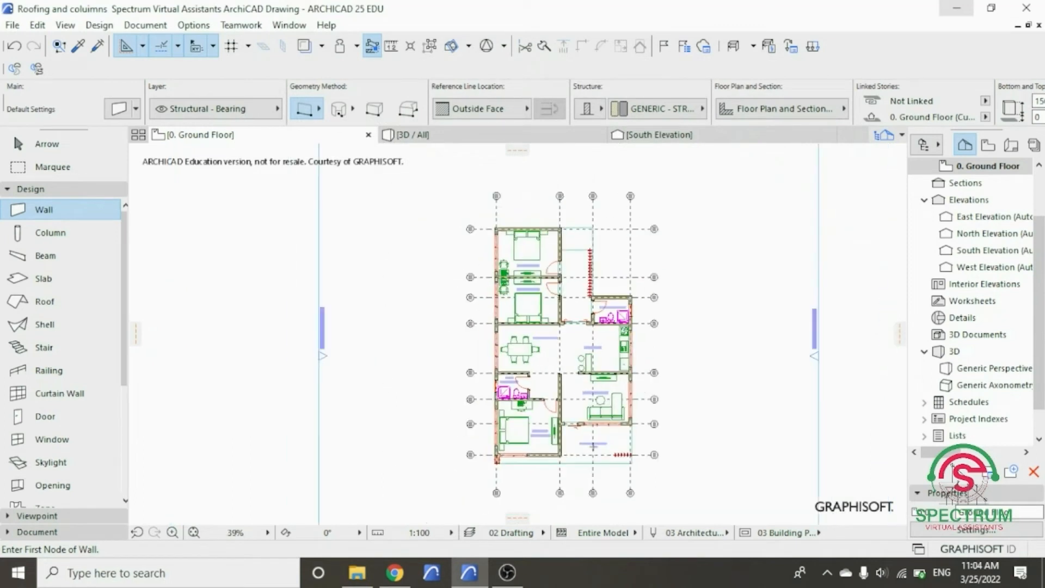
- Draw a 2300 long wall along the outer face of the master bedroom's front wall, starting at the corner beside the entry porch
scroll(538, 453, up, 5)
scroll(539, 453, up, 8)
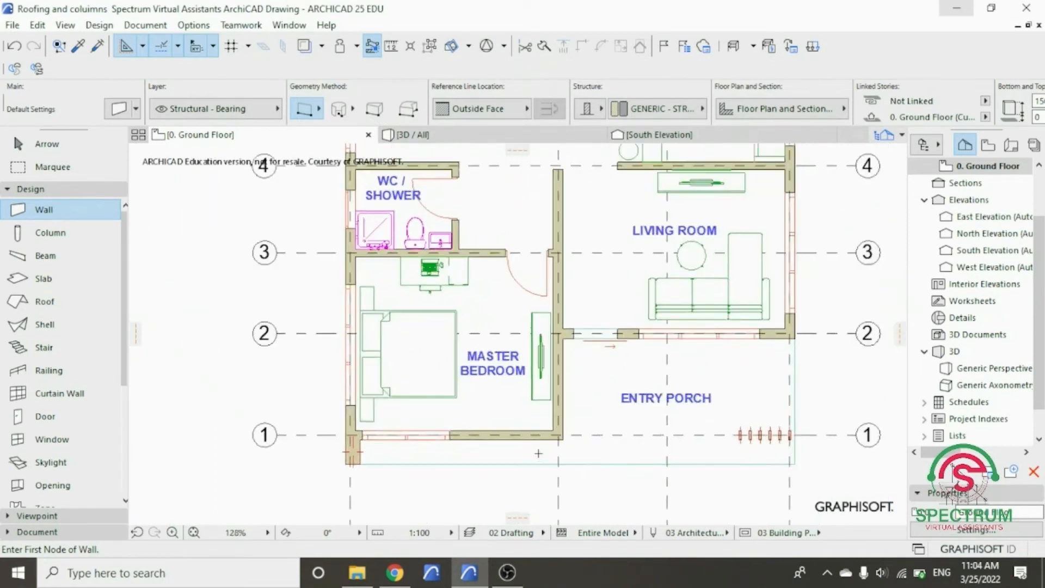
scroll(539, 452, up, 2)
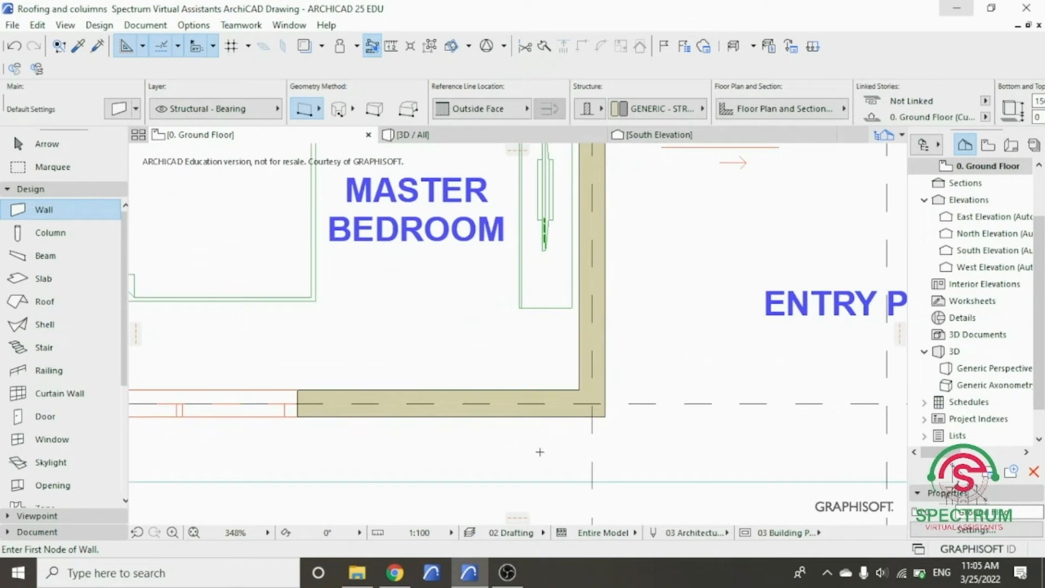
click(605, 417)
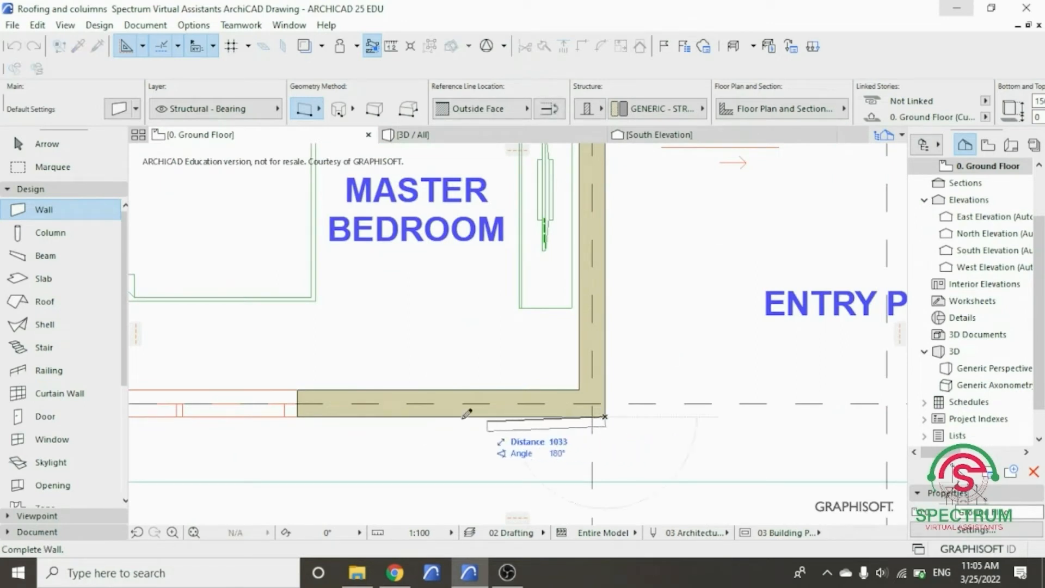
scroll(313, 415, up, 2)
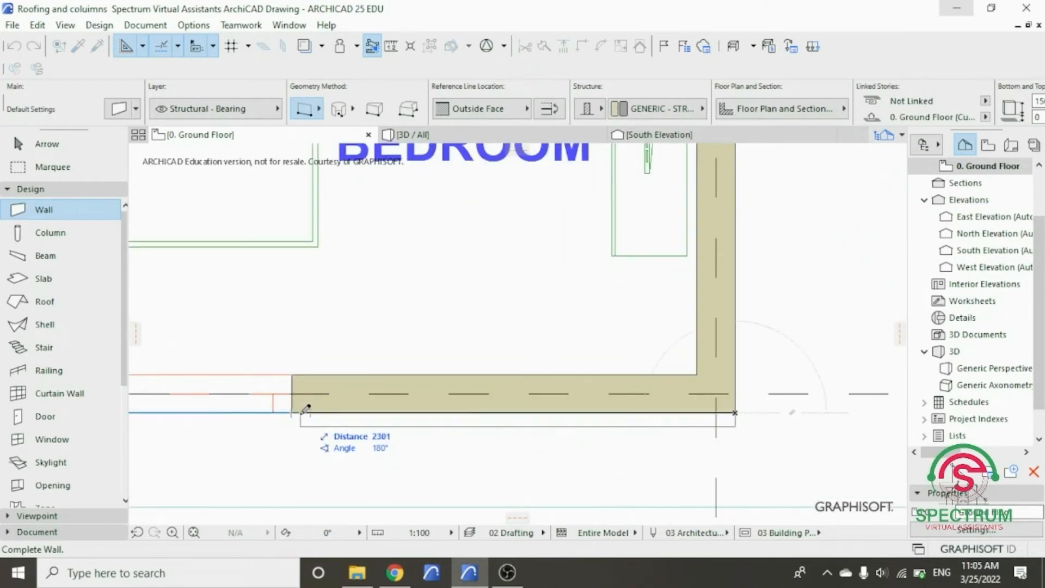
scroll(307, 408, up, 1)
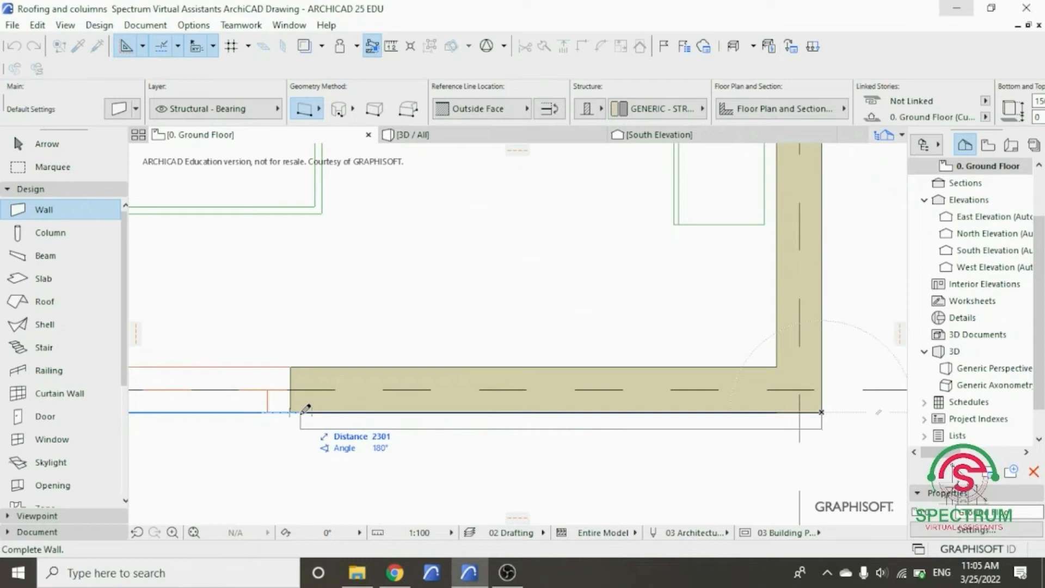
text(23)
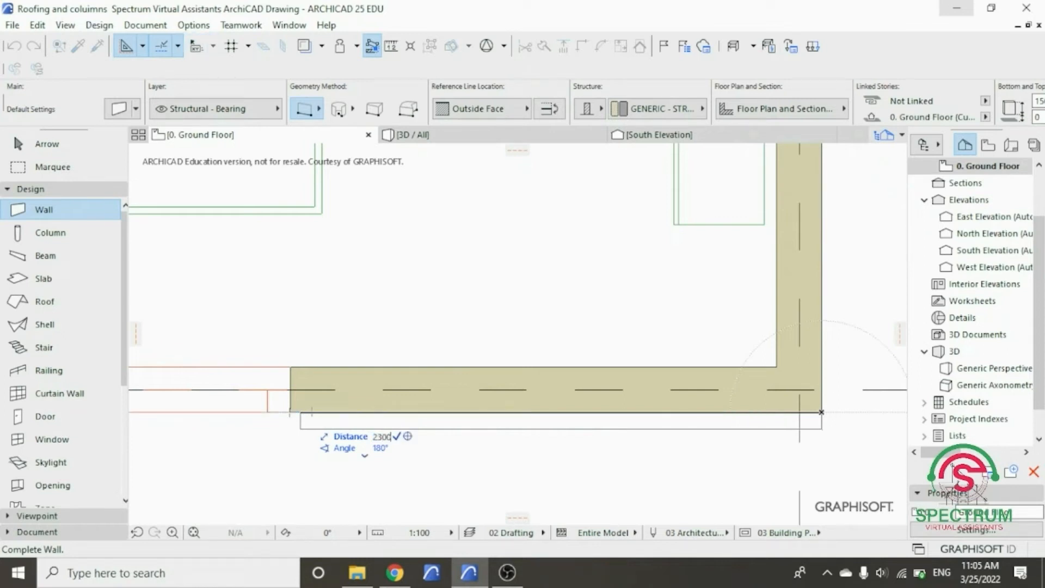
text(00)
key(Return)
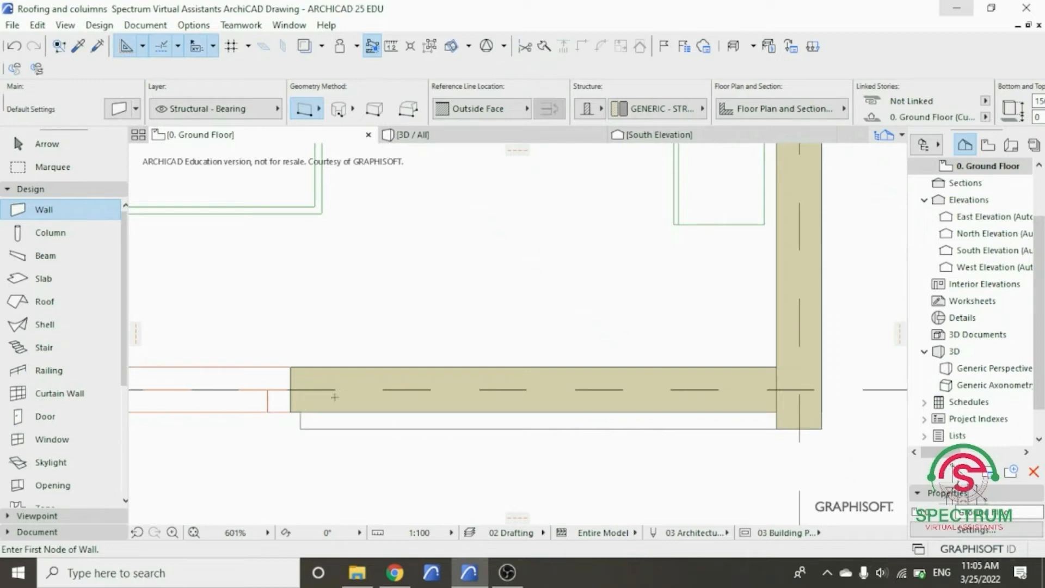
- Mirror a copy of the front wall strip across a vertical axis through the corner beside the entry porch
scroll(385, 452, down, 4)
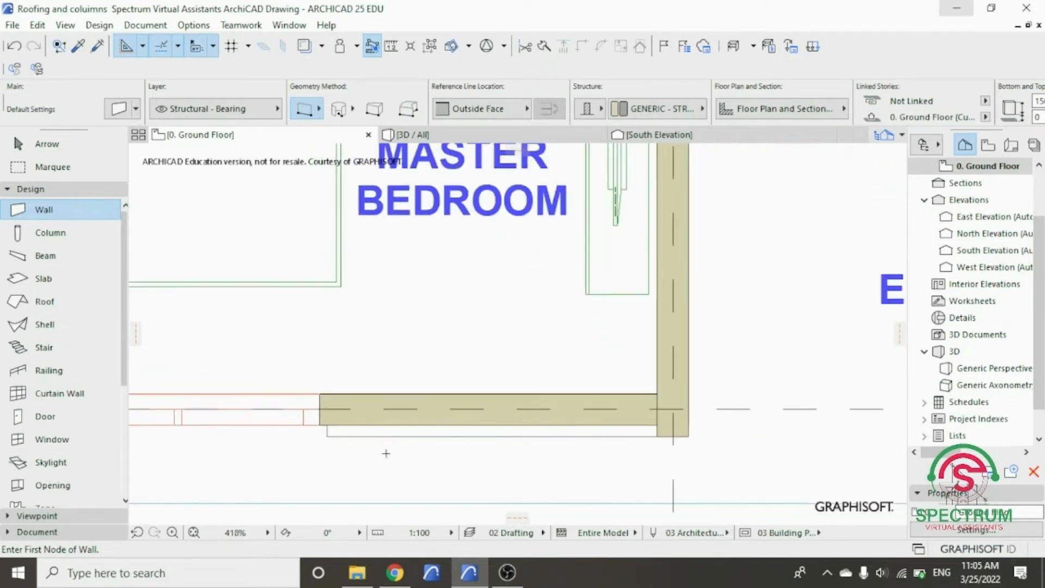
scroll(568, 450, up, 3)
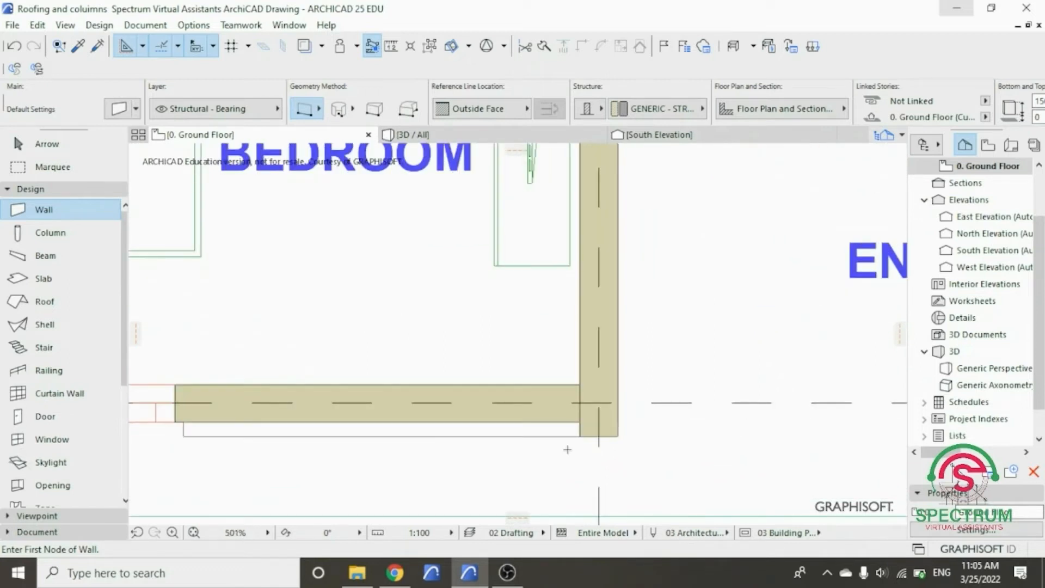
key(Escape)
click(570, 435)
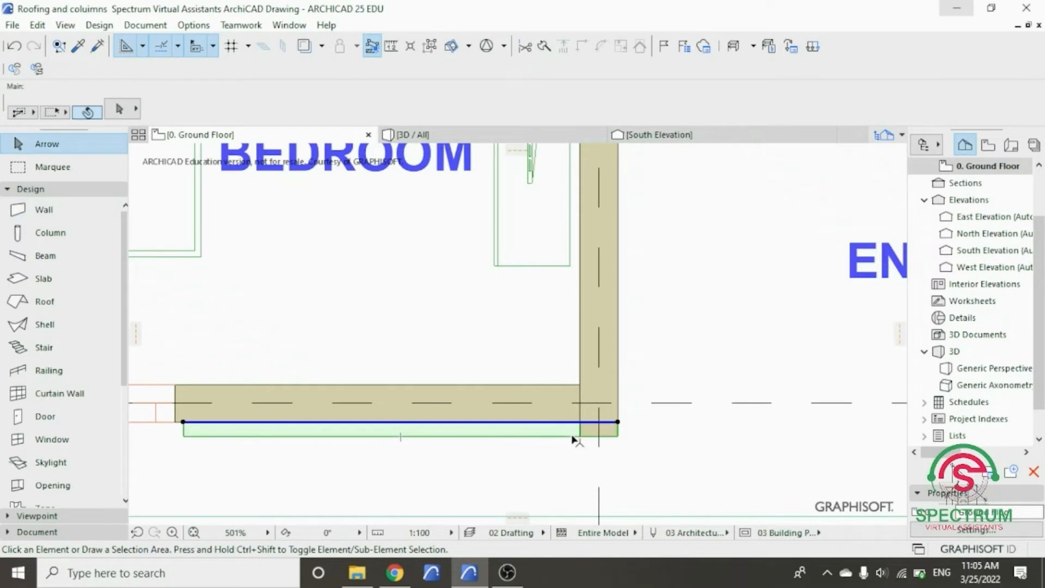
right_click(570, 435)
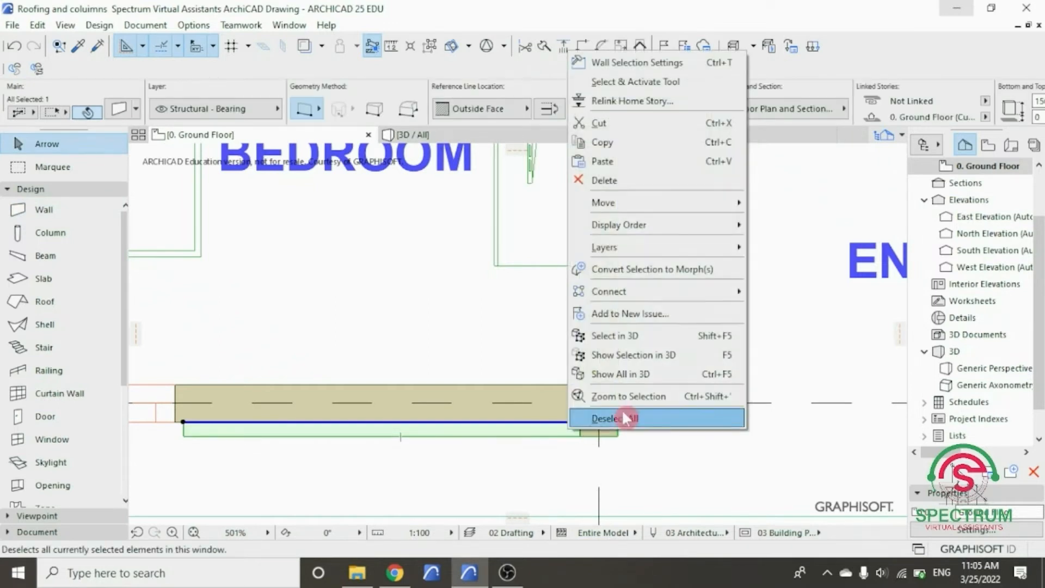
mouse_move(671, 207)
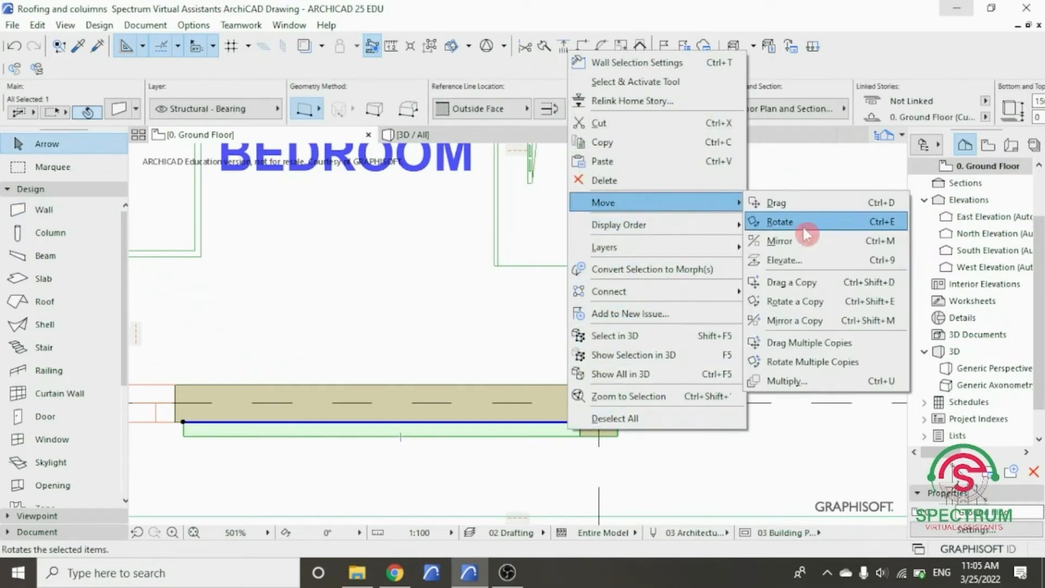
click(815, 322)
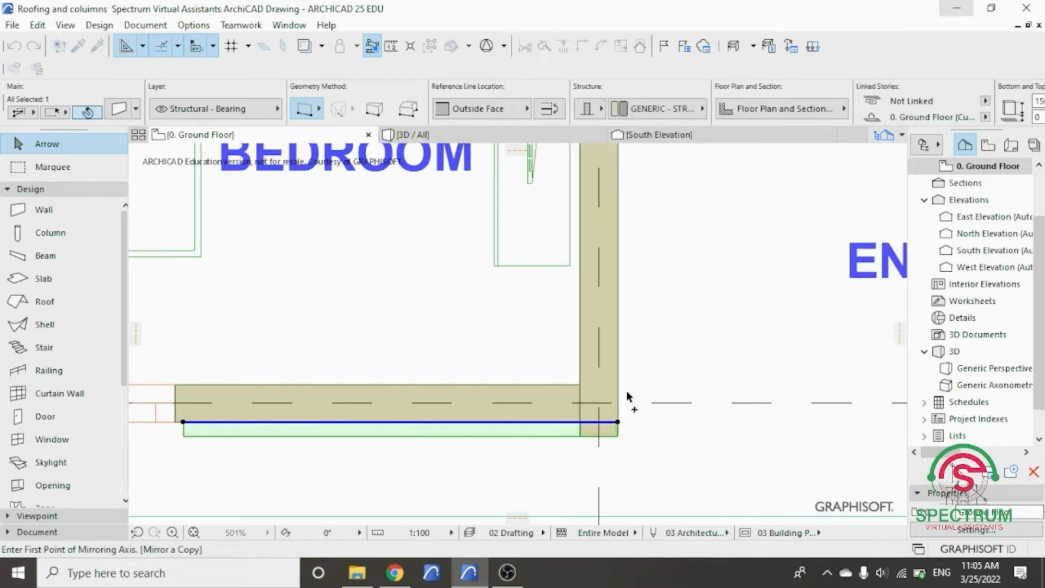
click(617, 421)
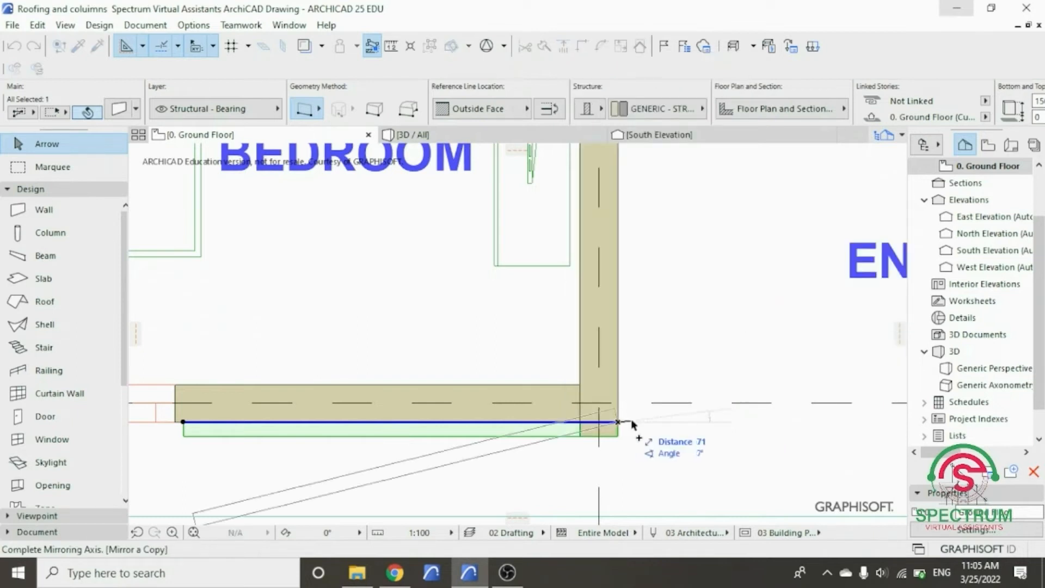
click(619, 455)
- Rotate the mirrored strip about the corner by 90° so it runs along the porch side of the master bedroom wall
scroll(415, 430, down, 3)
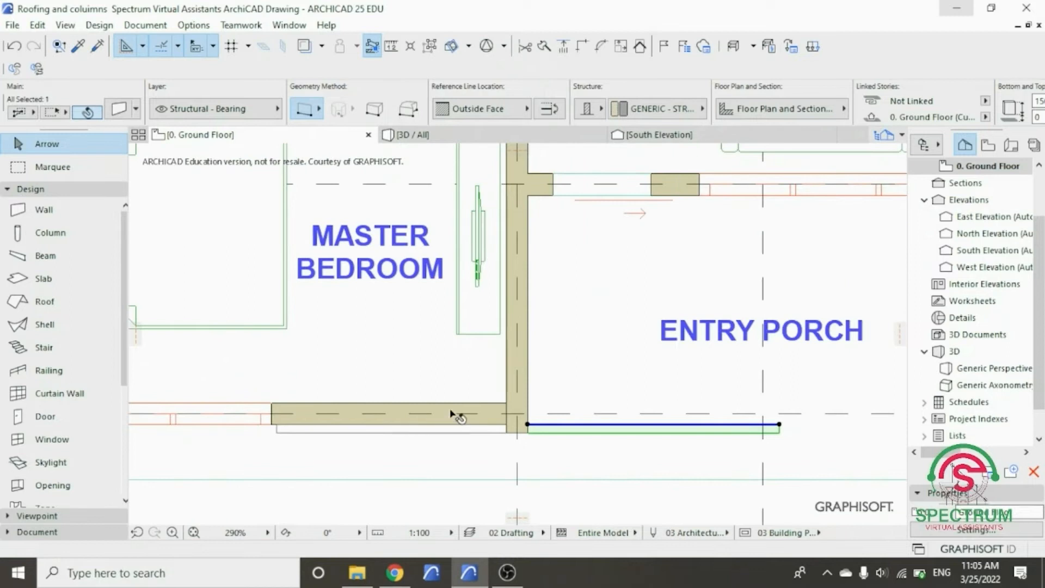
right_click(543, 430)
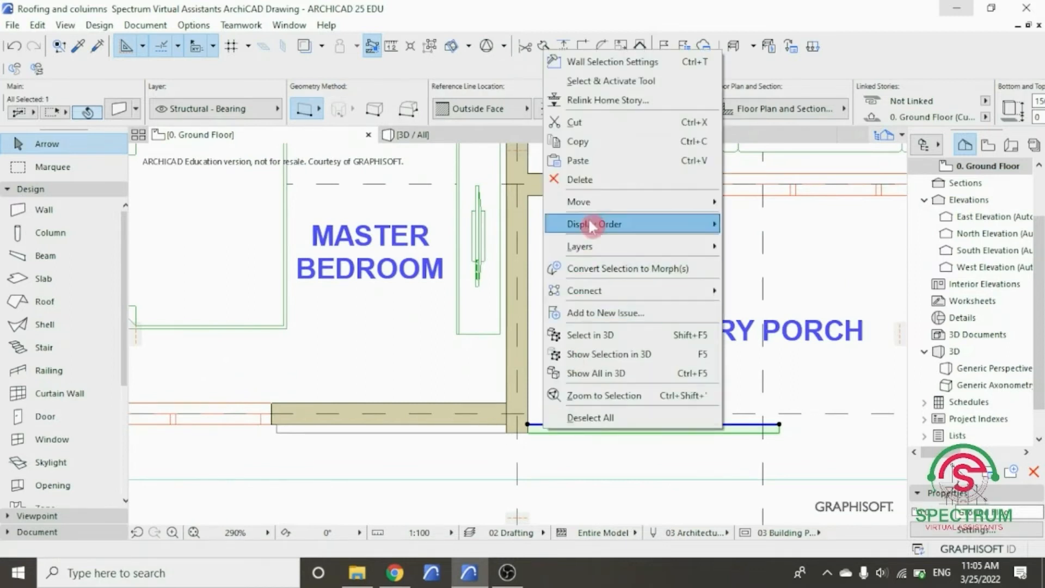
mouse_move(596, 203)
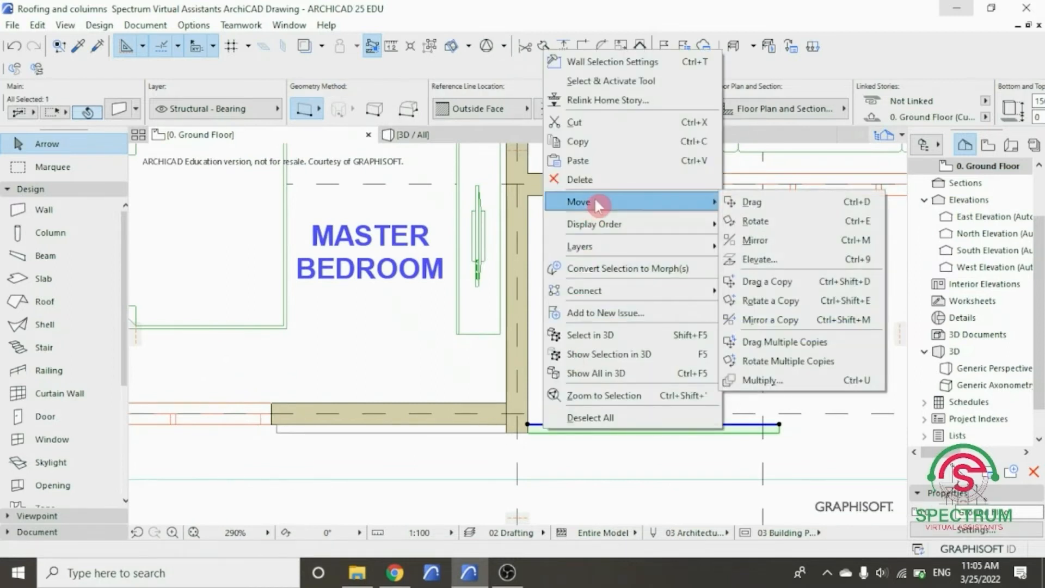
click(774, 221)
click(527, 425)
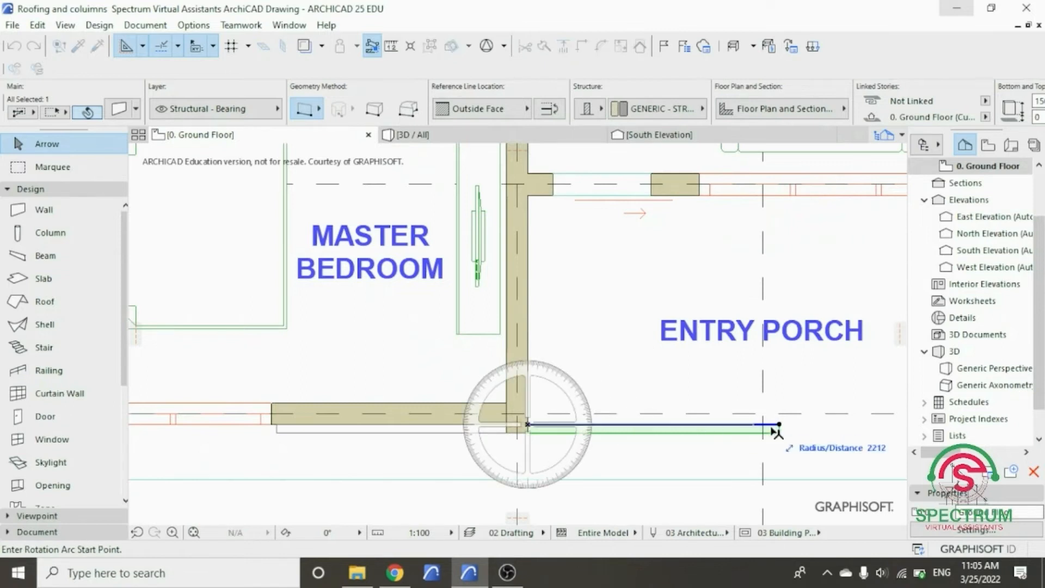
click(780, 424)
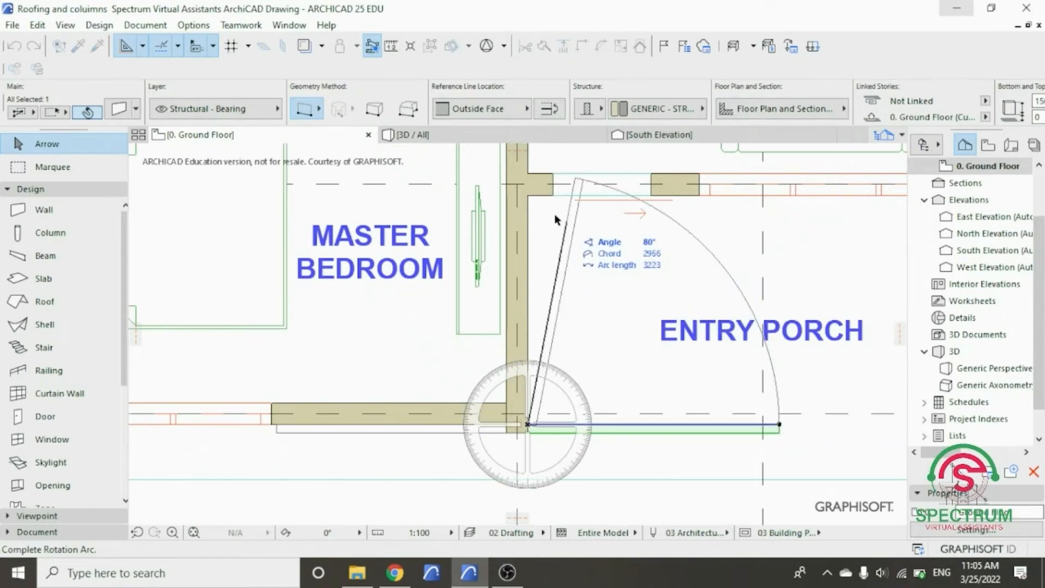
click(530, 203)
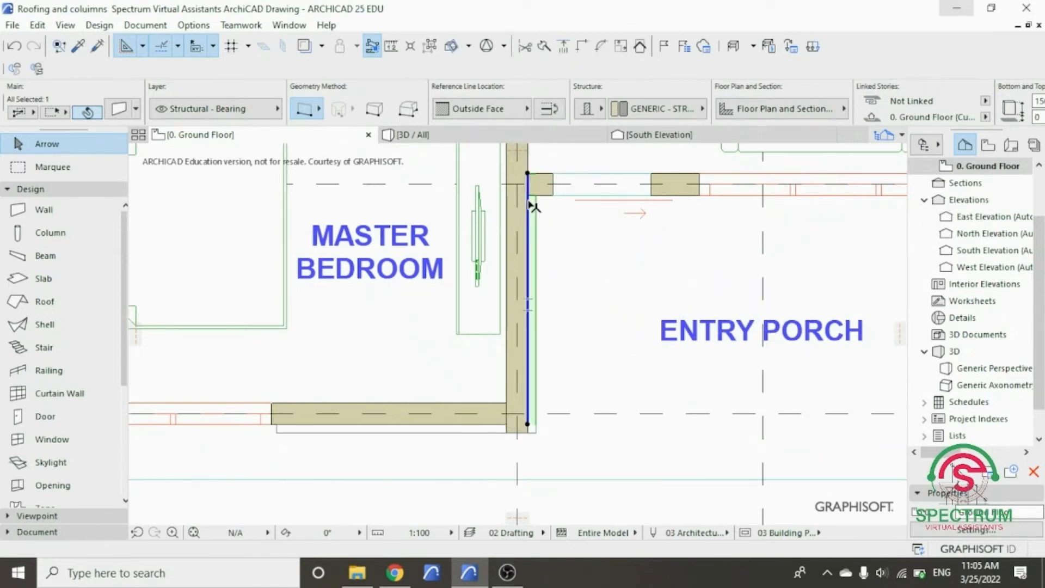
- Shorten the rotated strip so its inner end stops at the outer face of the entry door wall
click(527, 174)
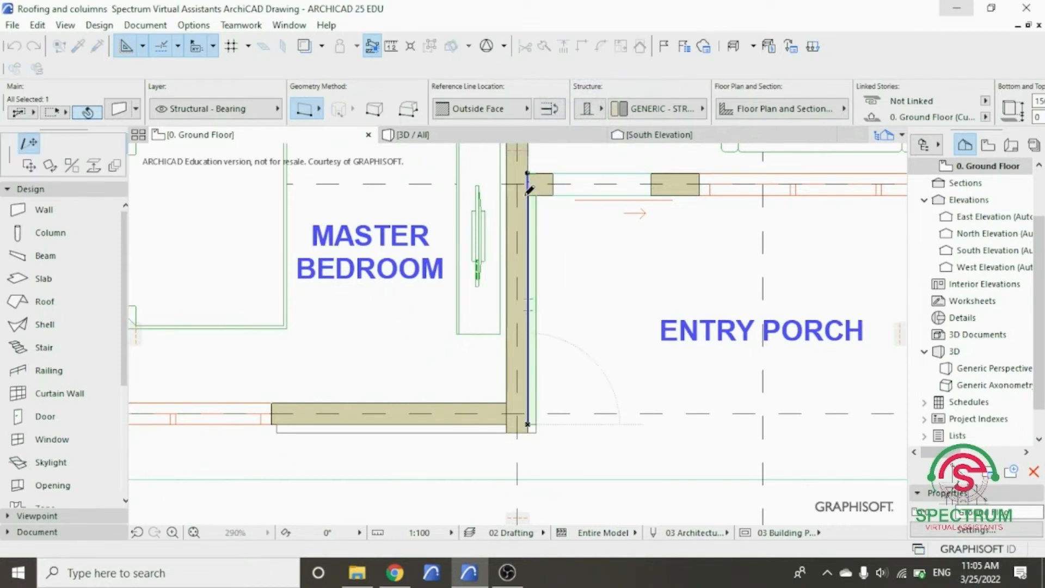
click(527, 194)
click(567, 294)
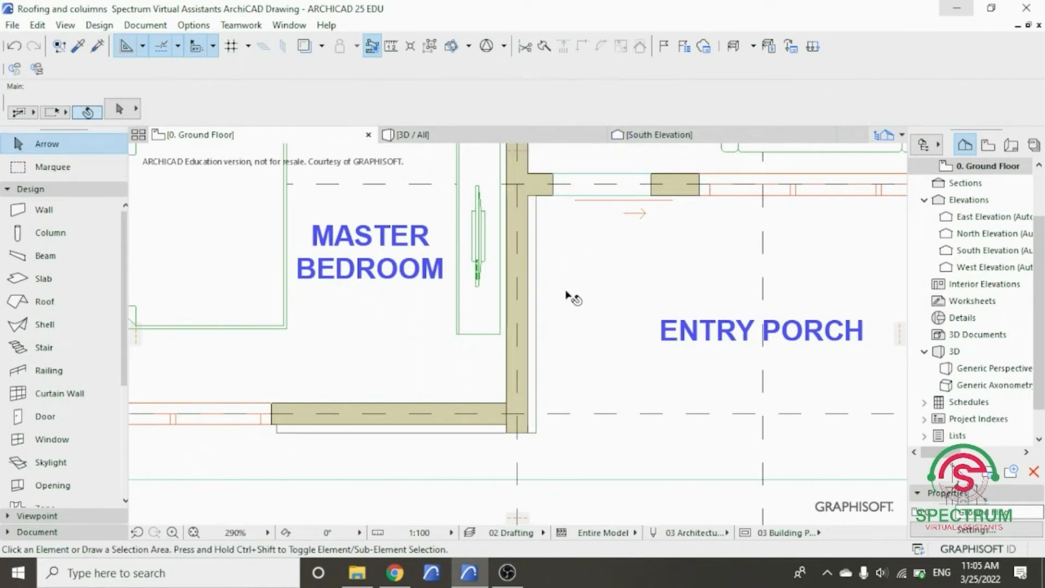
scroll(547, 385, down, 2)
scroll(543, 265, up, 2)
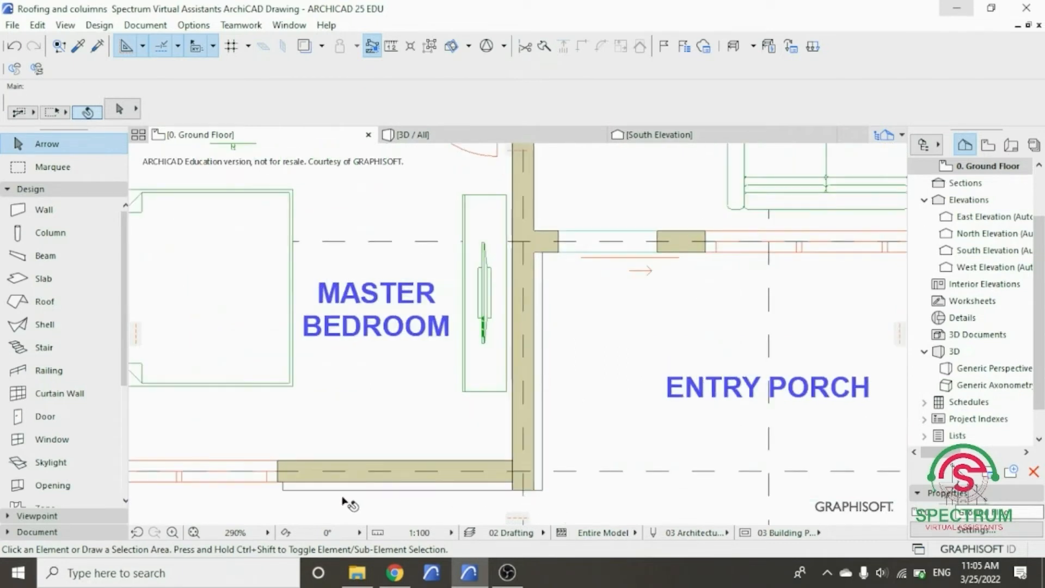
- Examine the two mahogany strips at the base of the bedroom corner in the 3D perspective view
click(457, 143)
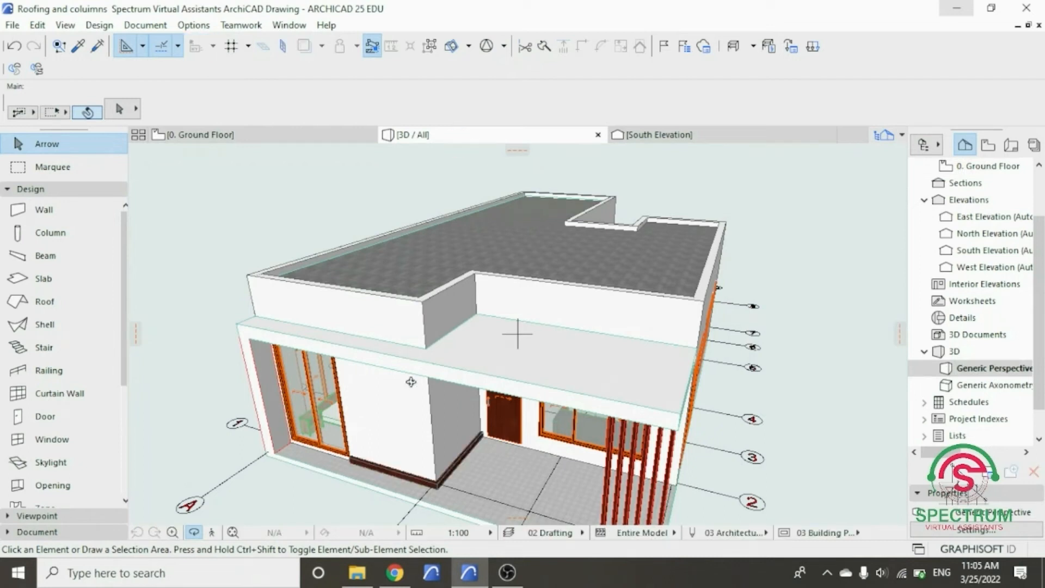
shift+middle_drag(411, 383, 408, 357)
scroll(411, 510, up, 10)
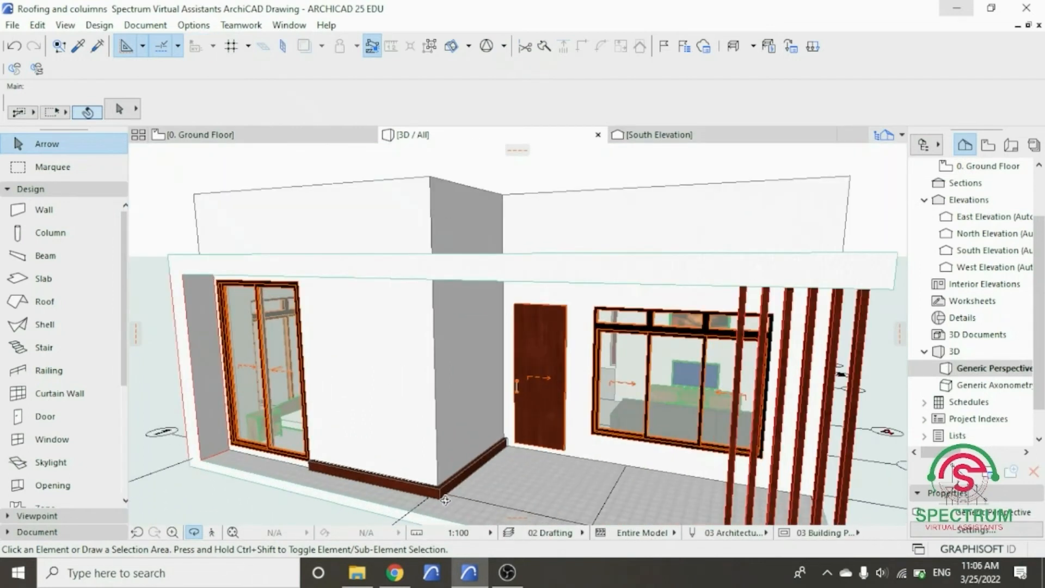
scroll(445, 500, down, 10)
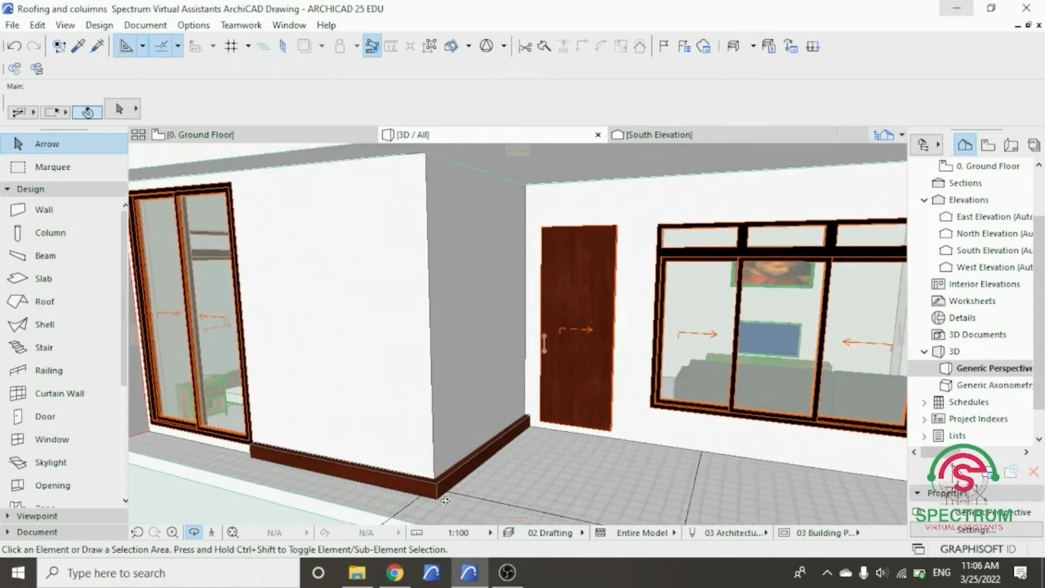
scroll(444, 491, down, 5)
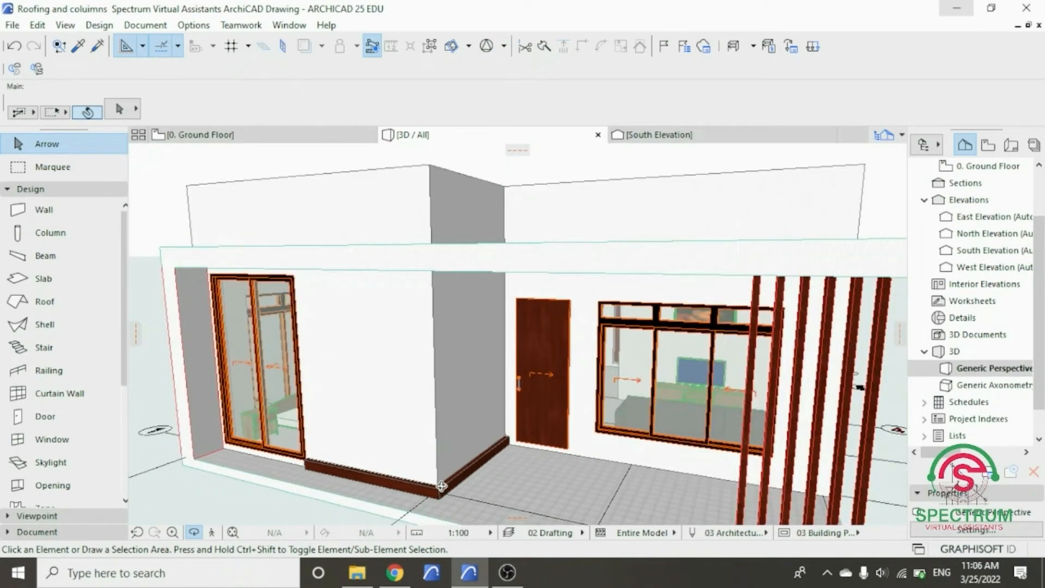
shift+middle_drag(399, 423, 443, 432)
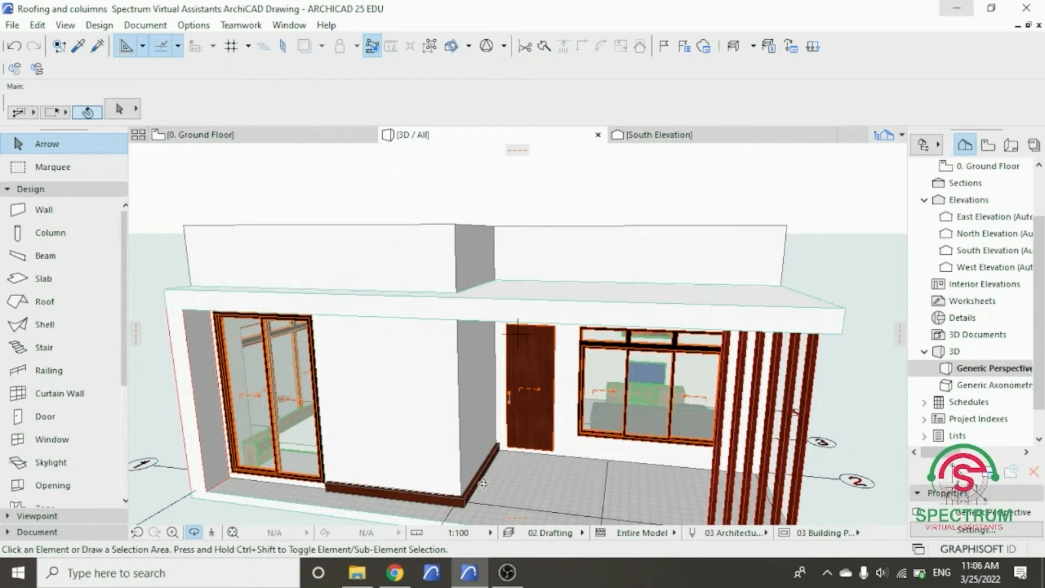
scroll(390, 248, down, 3)
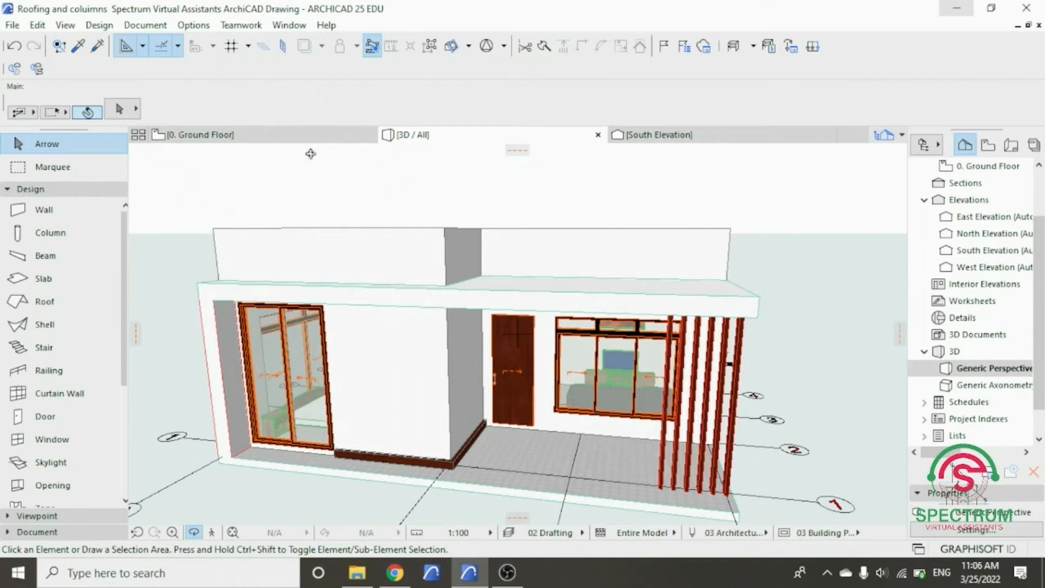
- Open the South Elevation from its ground floor marker with the current view settings, focusing on the strip at the wall base
click(303, 137)
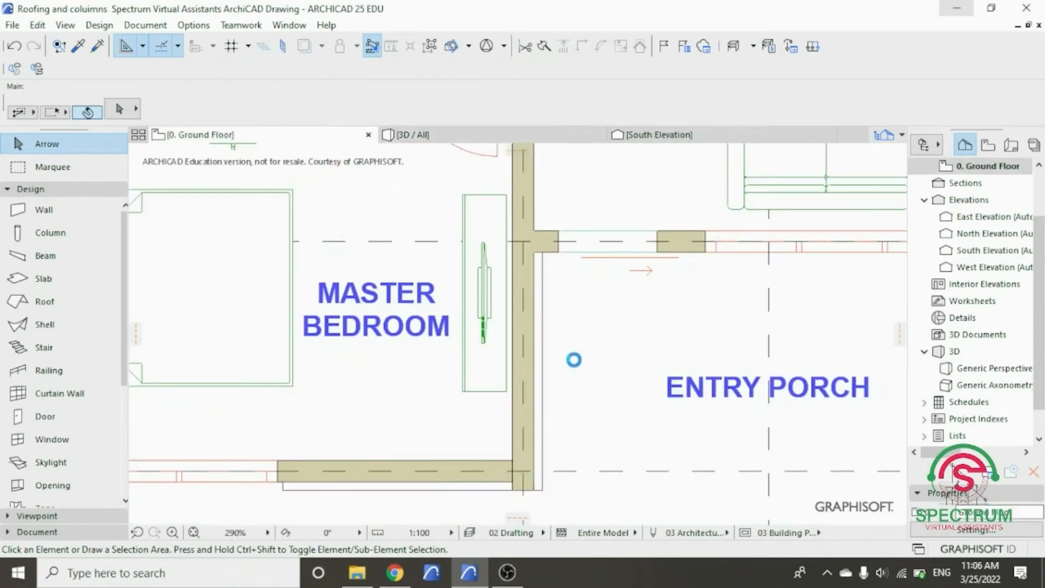
scroll(573, 360, down, 8)
scroll(572, 336, down, 2)
scroll(588, 489, up, 3)
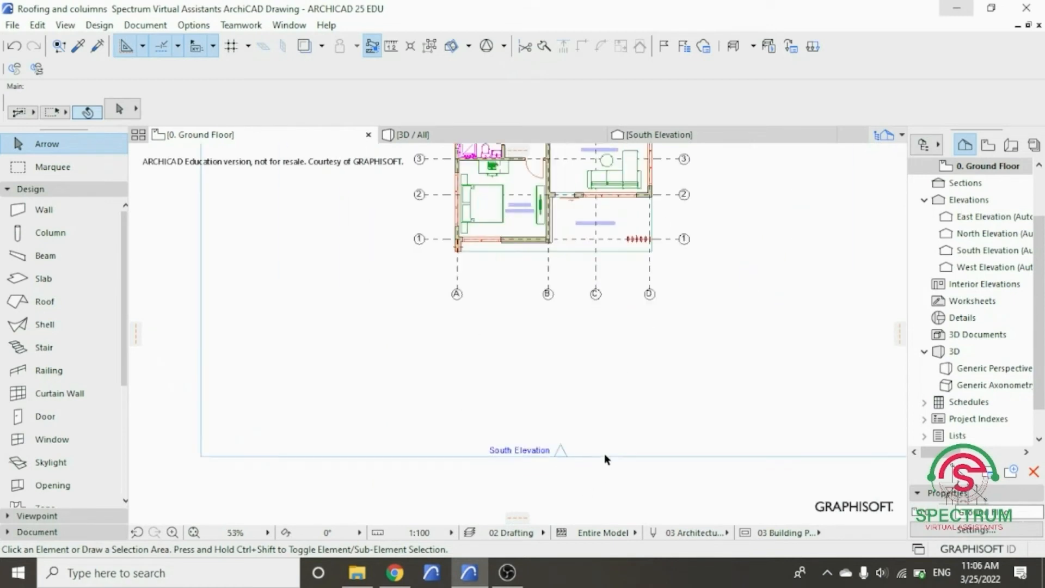
click(650, 405)
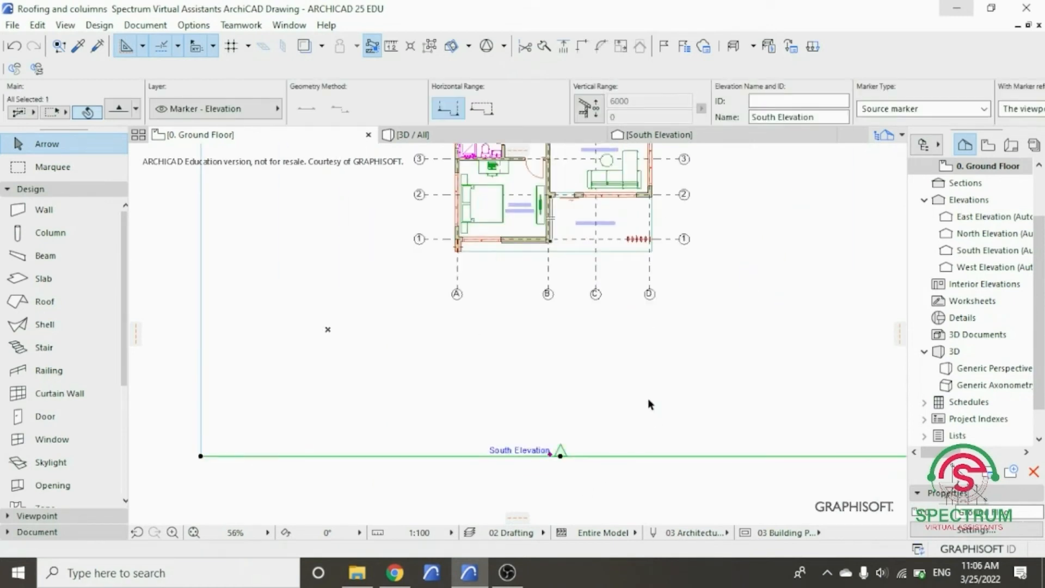
right_click(650, 405)
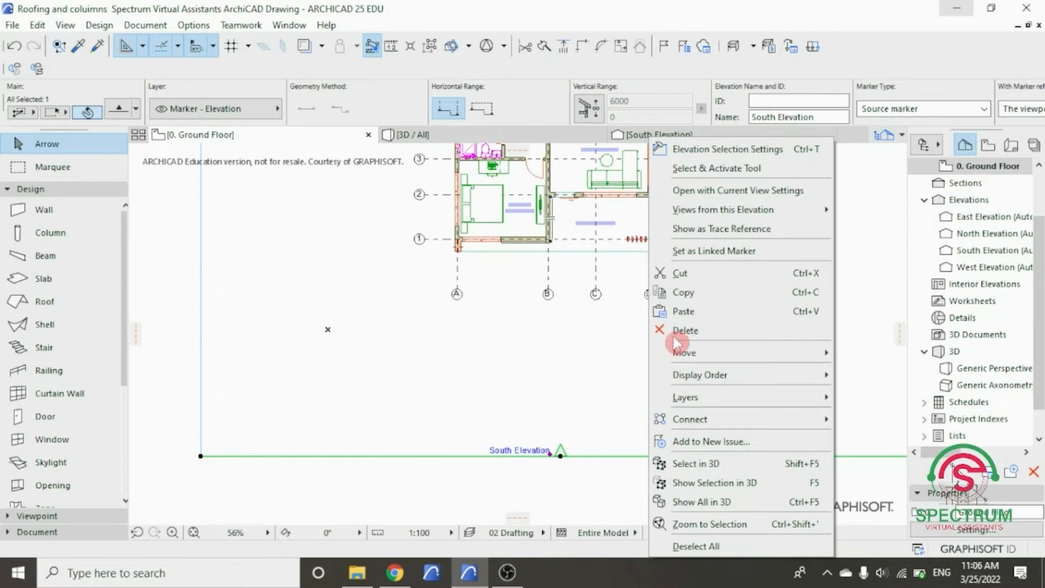
click(716, 196)
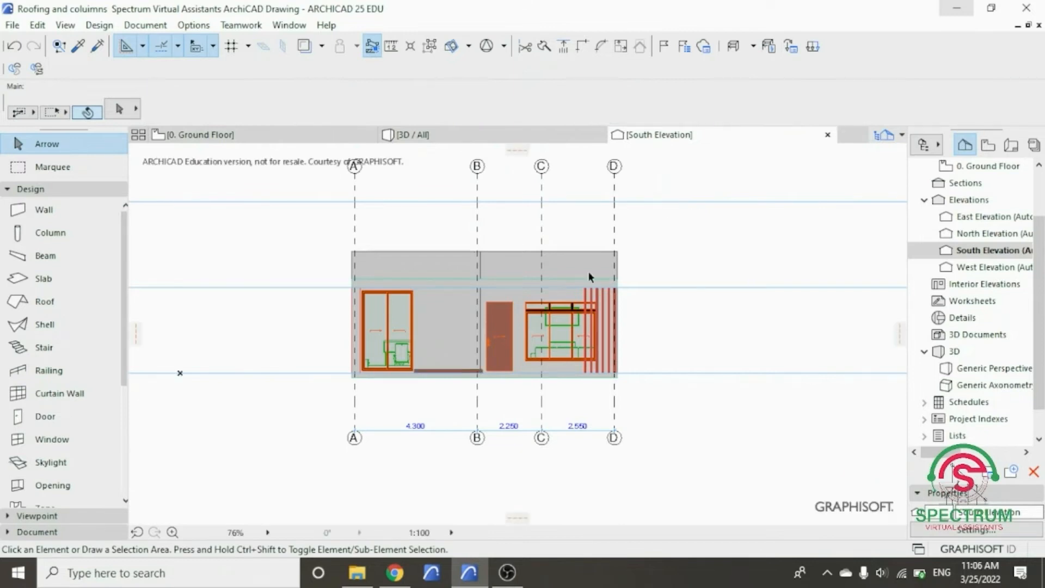
scroll(436, 370, up, 8)
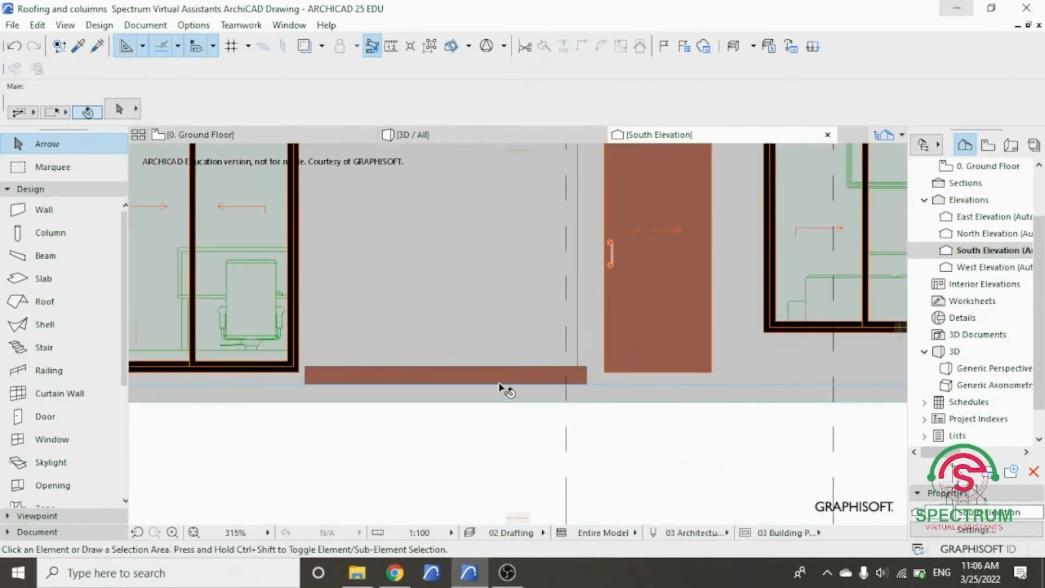
scroll(500, 387, up, 4)
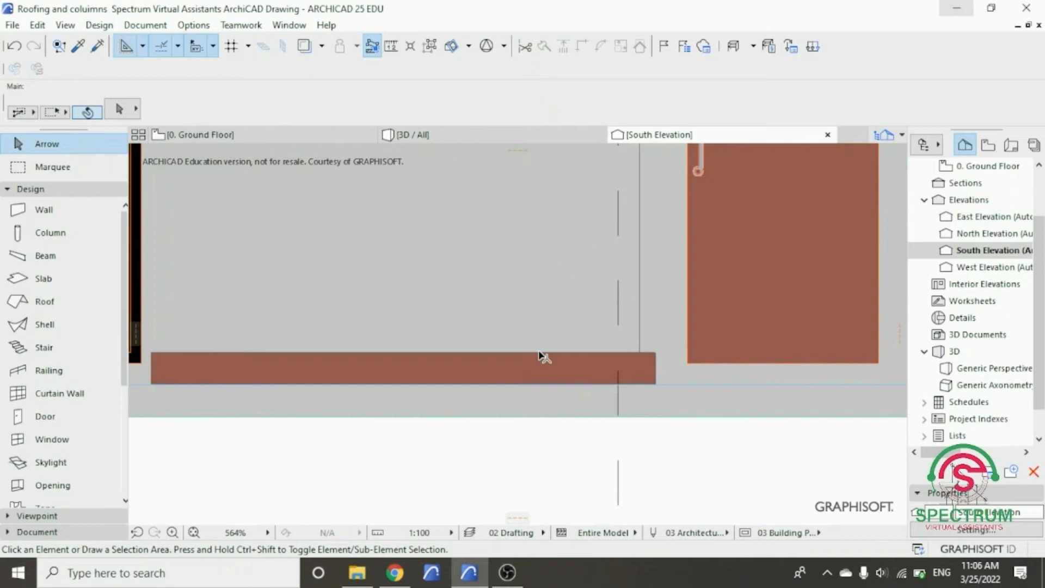
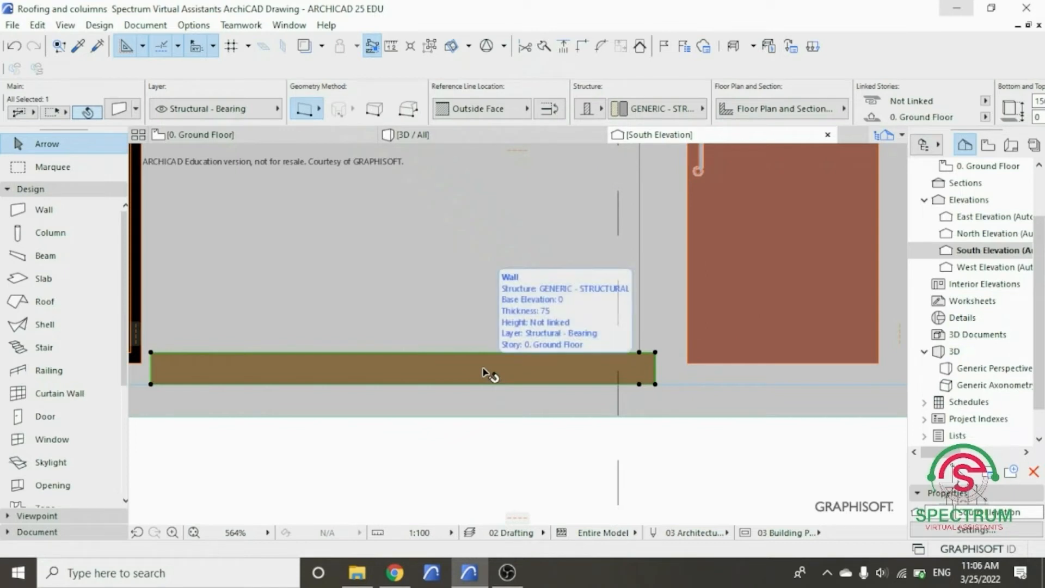
- Copy the front base strip straight up in the South Elevation so the copy sits directly on the original's top edge
right_click(483, 370)
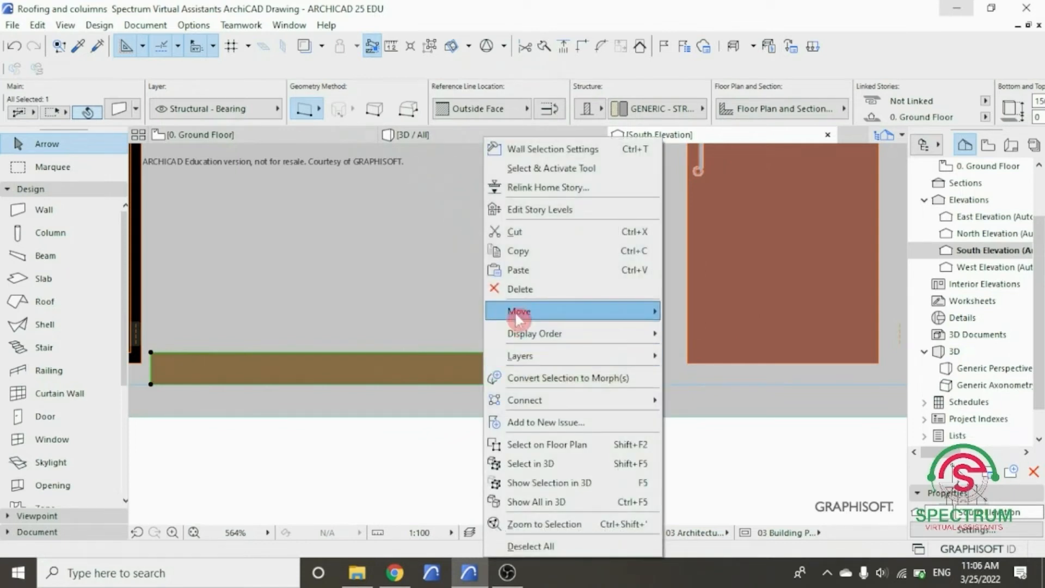
mouse_move(546, 315)
click(716, 371)
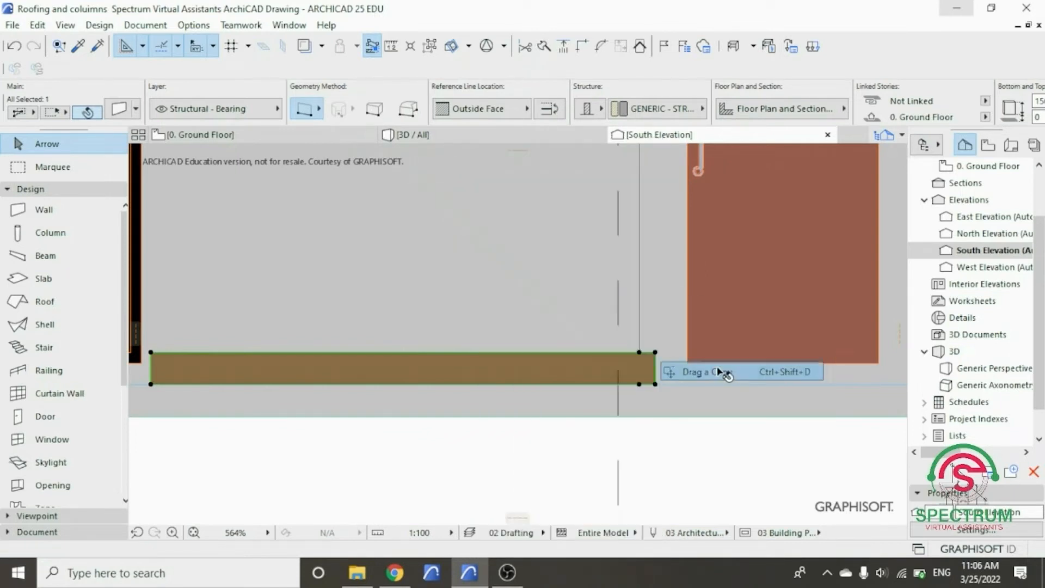
scroll(631, 382, up, 4)
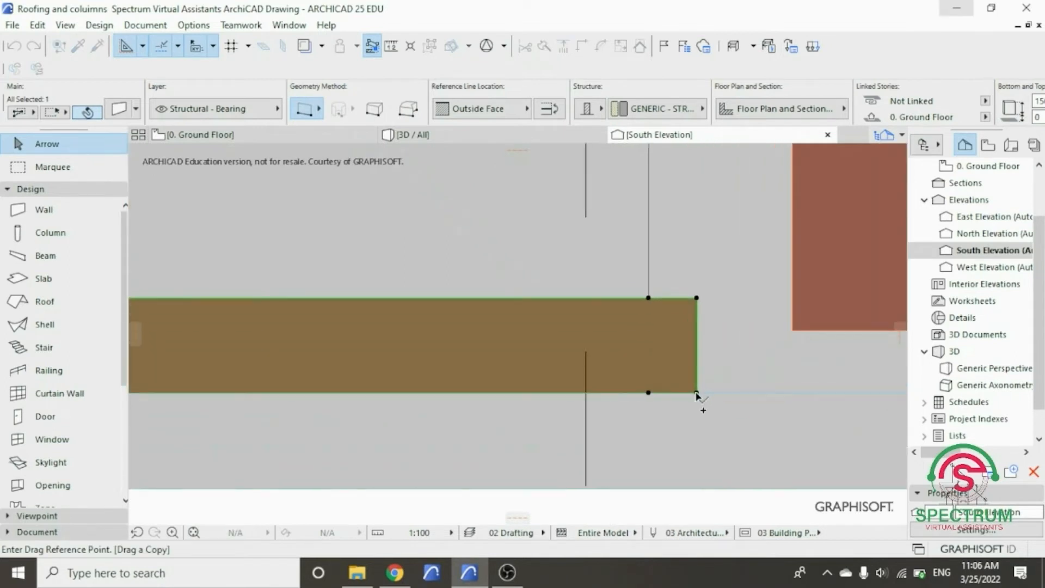
click(697, 392)
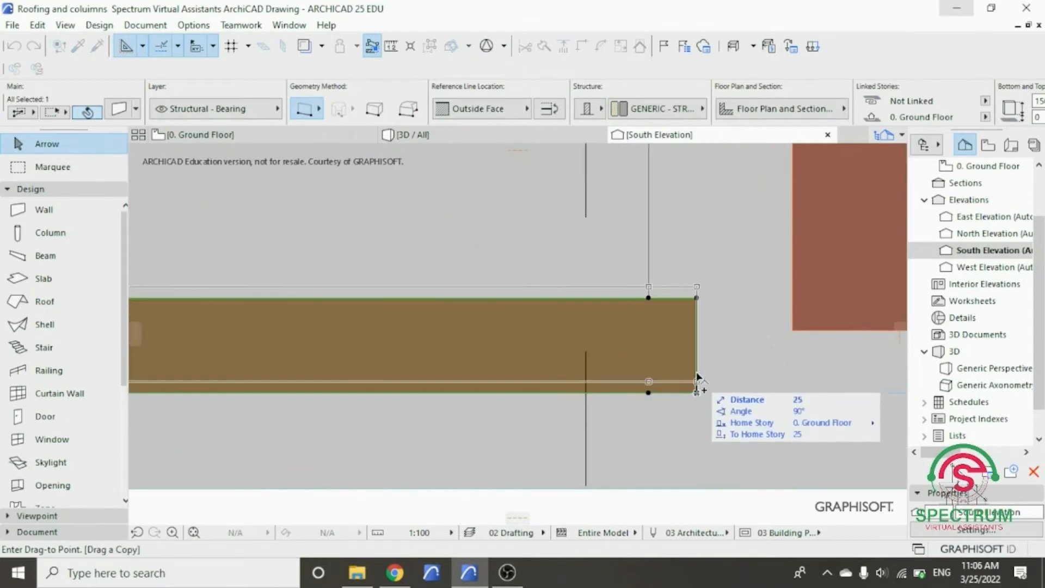
click(698, 301)
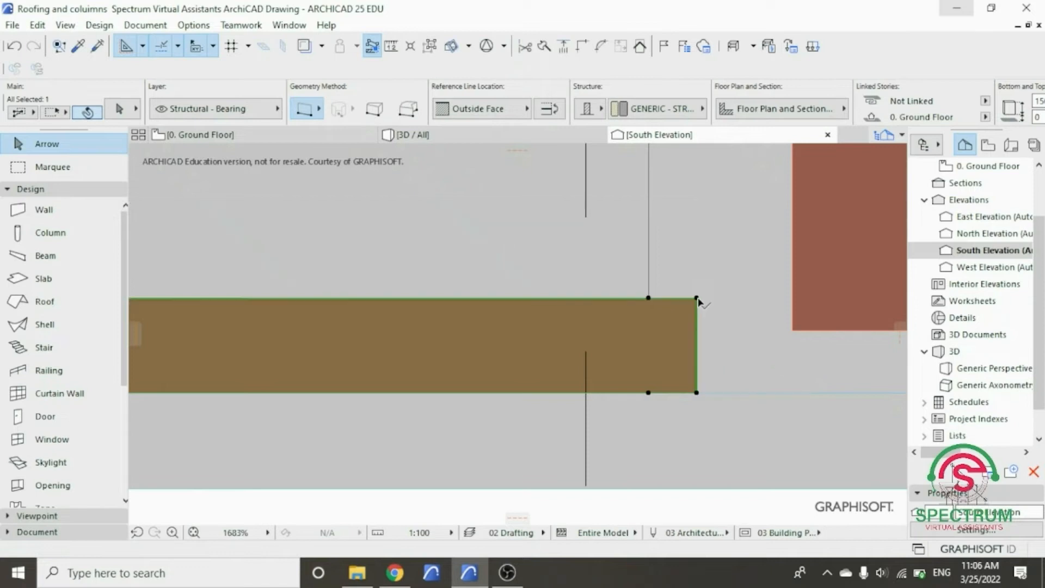
scroll(682, 393, down, 2)
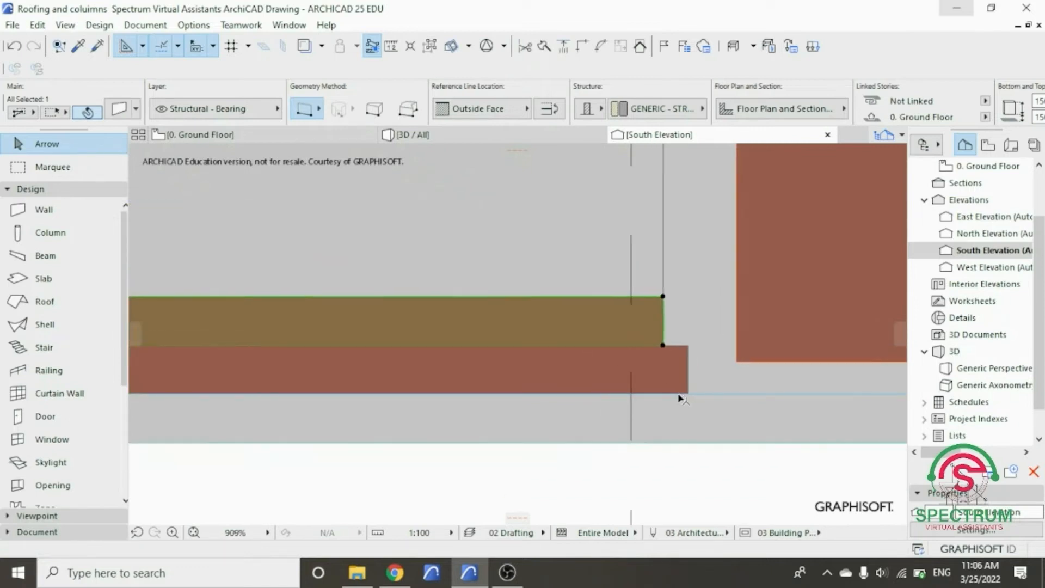
scroll(682, 399, down, 2)
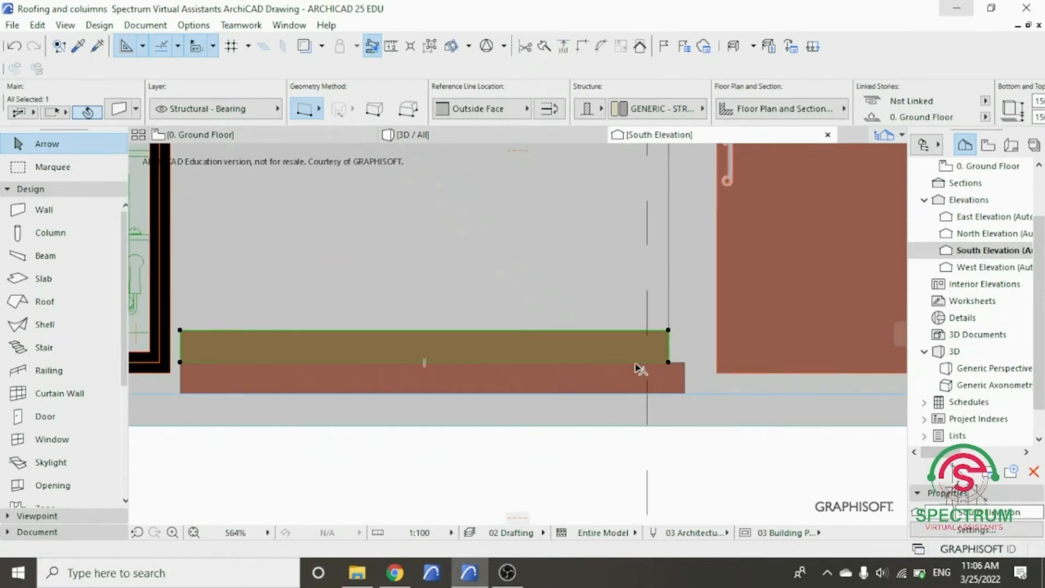
- Move the copied strip vertically up by 8 to leave a narrow gap above the base strip, and clear the selection
right_click(626, 351)
mouse_move(660, 312)
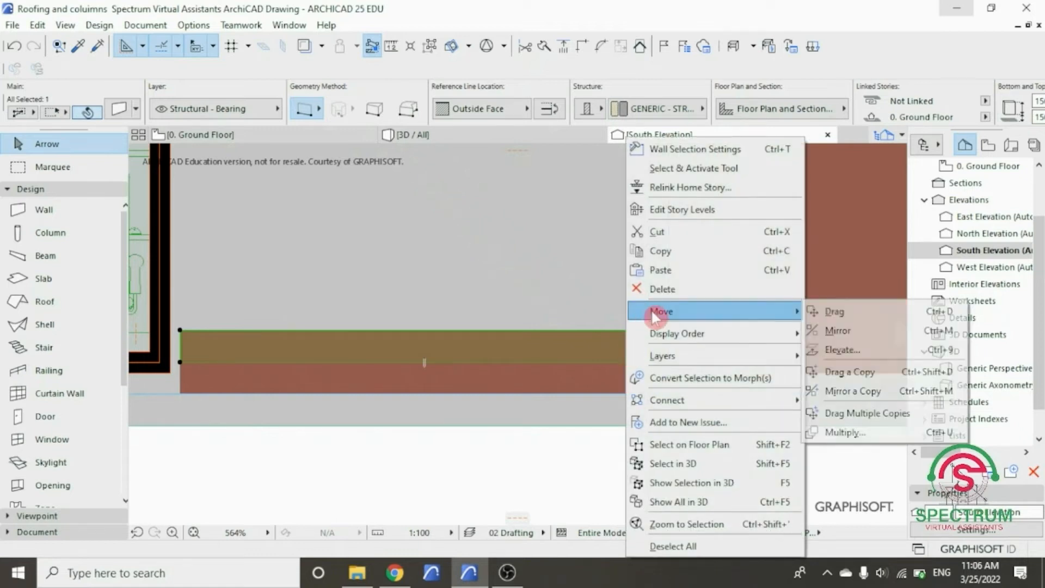
click(863, 320)
scroll(675, 365, up, 3)
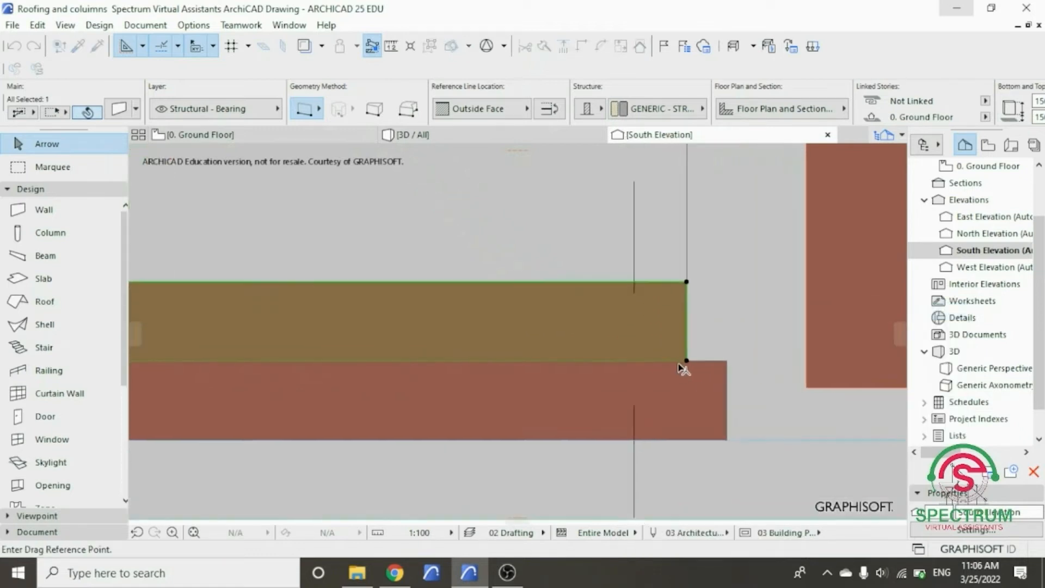
click(691, 360)
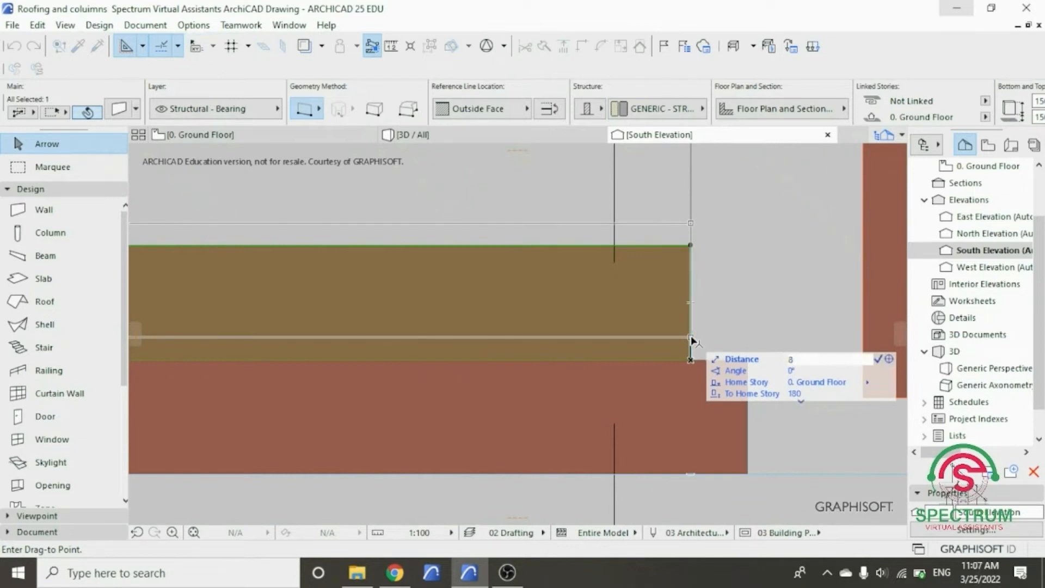
click(691, 357)
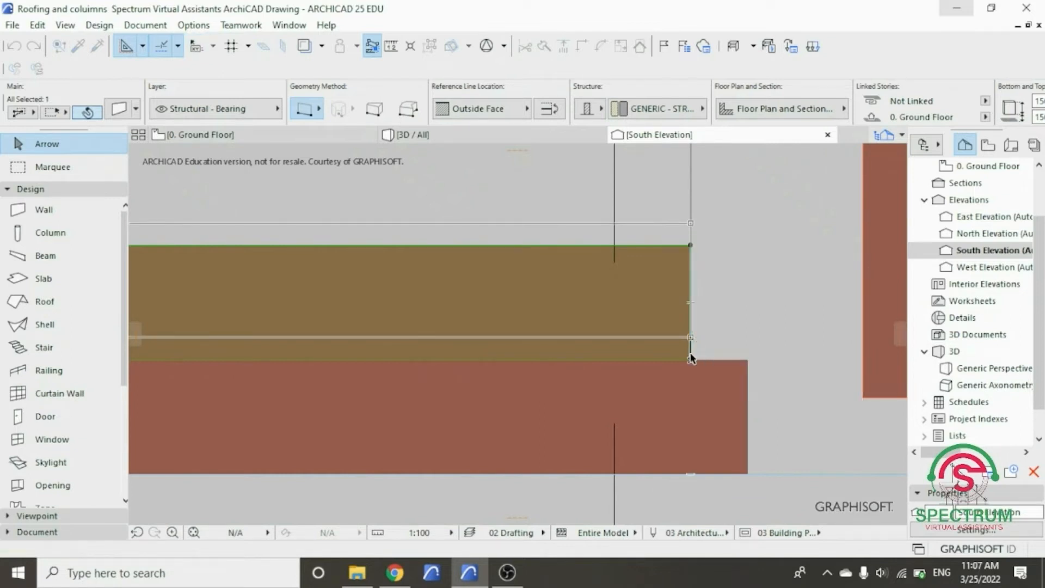
click(741, 364)
scroll(720, 387, down, 6)
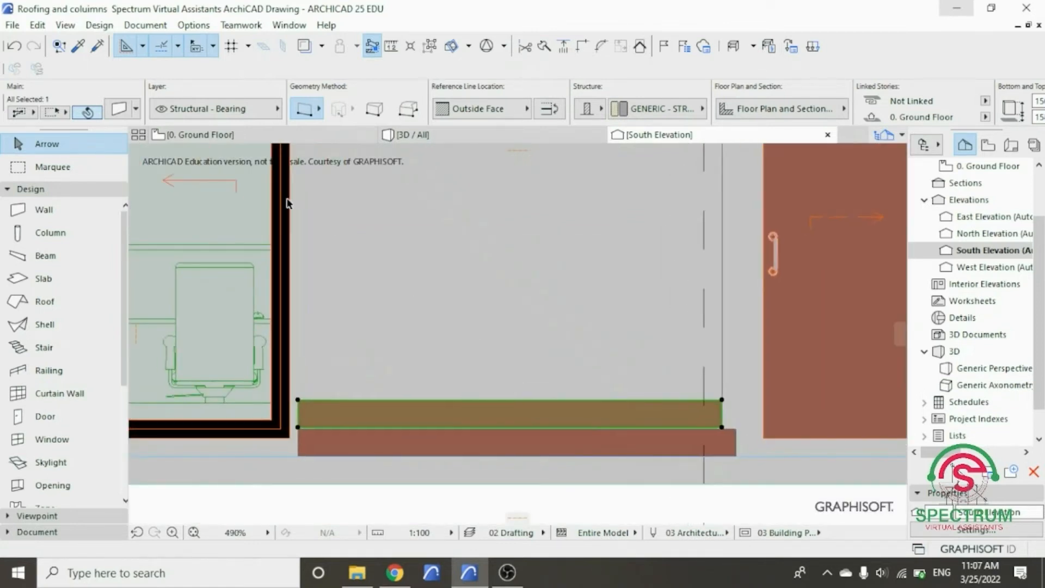
key(ctrl+z)
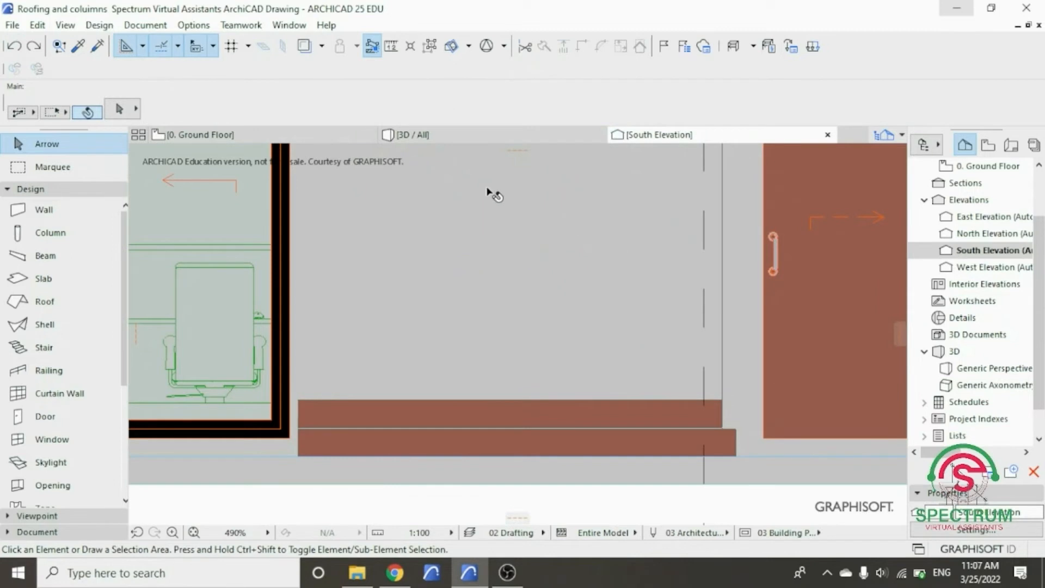
- Check the two stacked front strips in 3D, and open the East Elevation from its ground floor marker with the current view settings
click(450, 134)
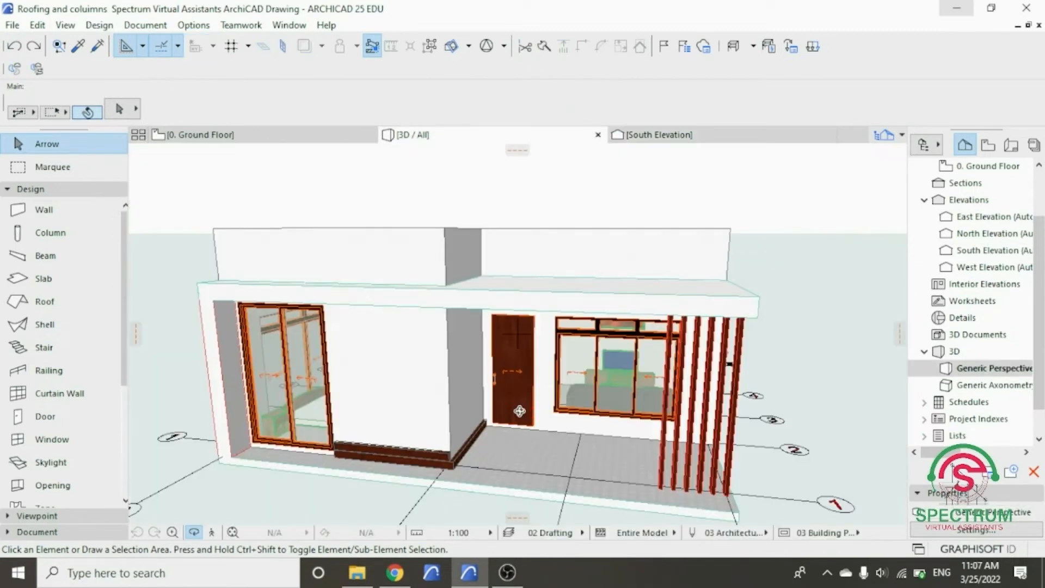
scroll(469, 460, up, 8)
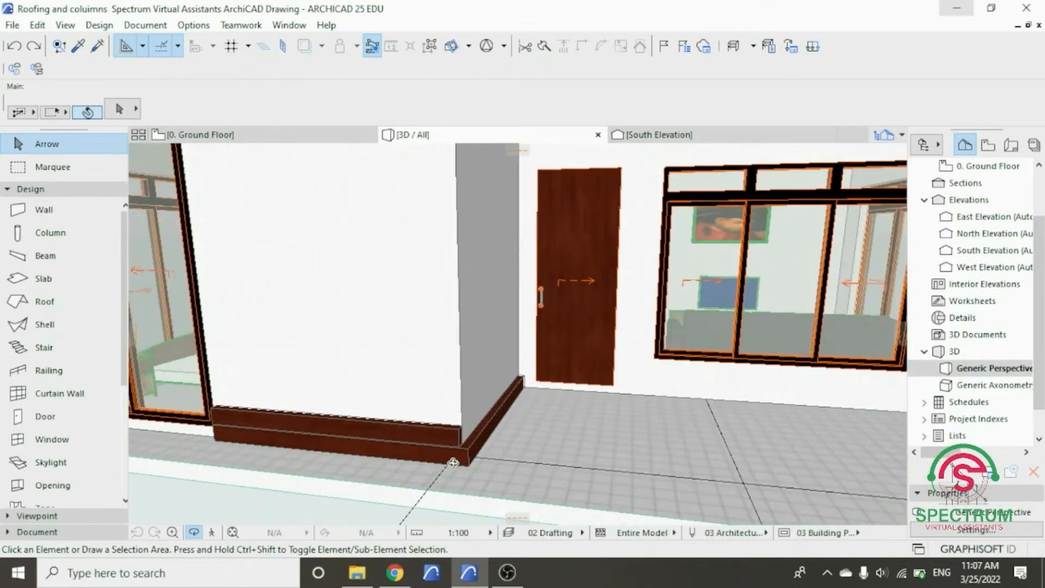
scroll(482, 464, up, 4)
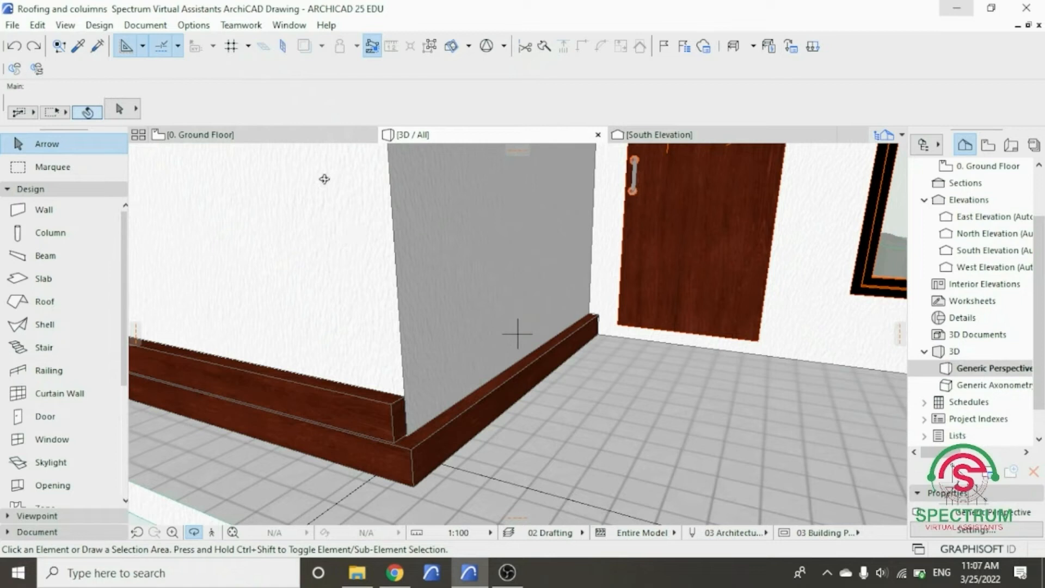
click(304, 137)
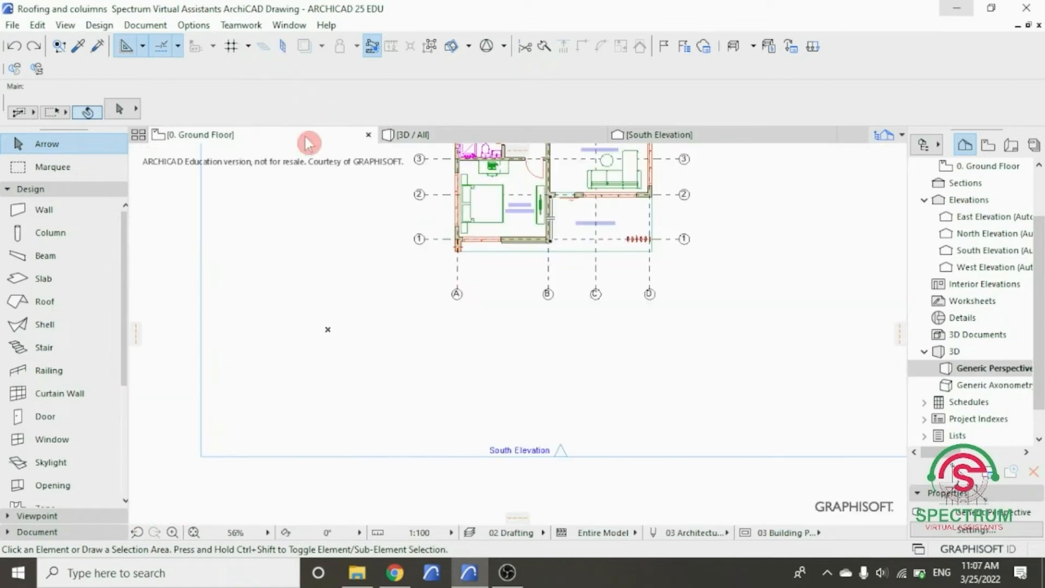
key(ctrl+a)
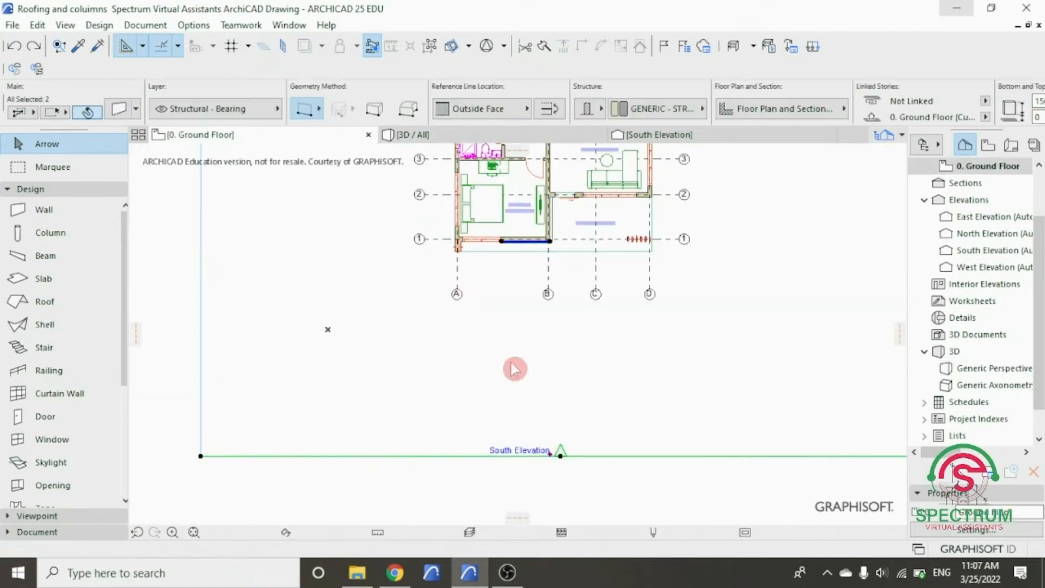
scroll(511, 362, down, 6)
scroll(605, 202, up, 5)
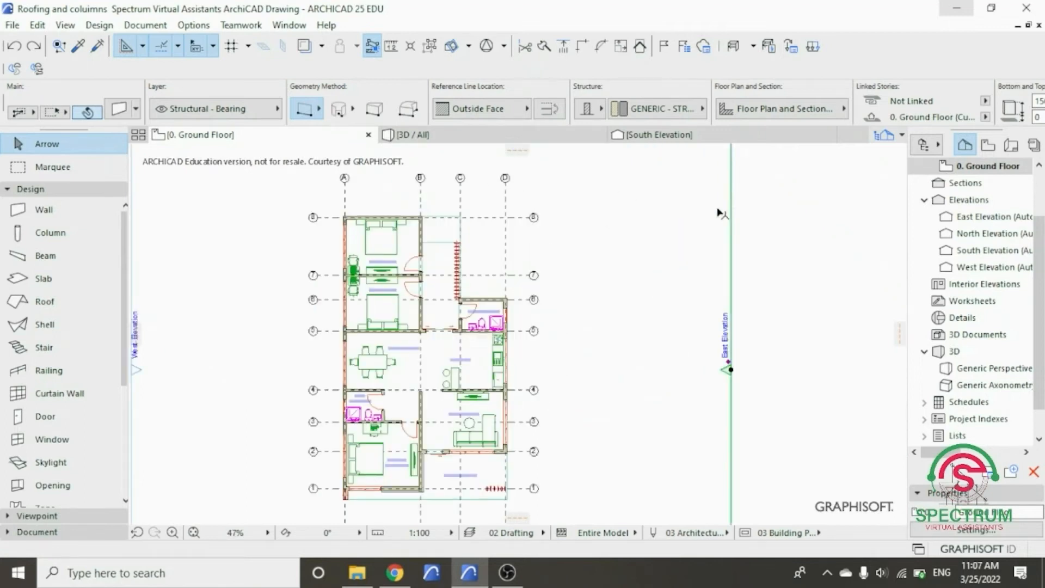
right_click(768, 199)
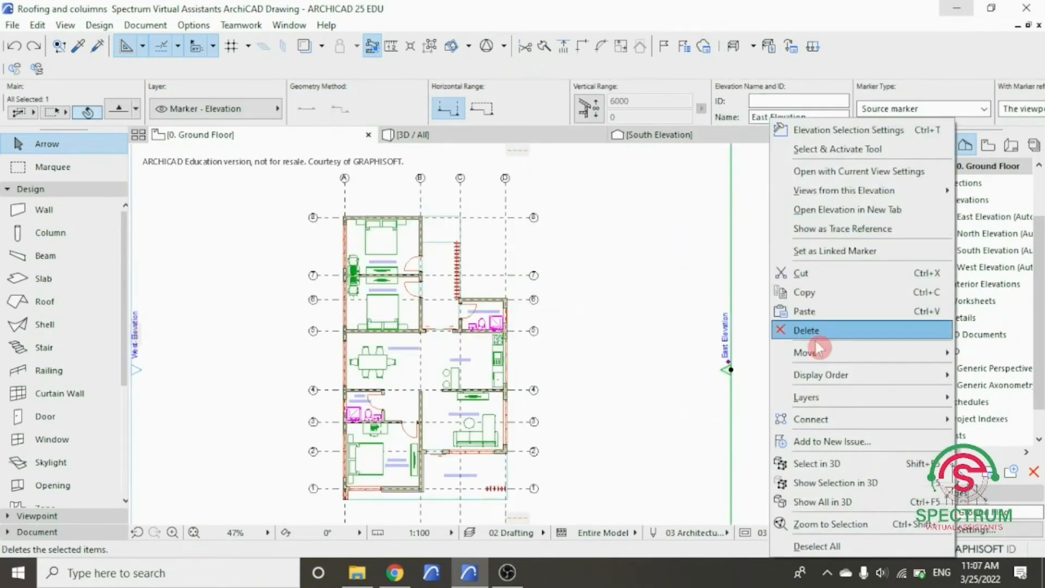
click(859, 171)
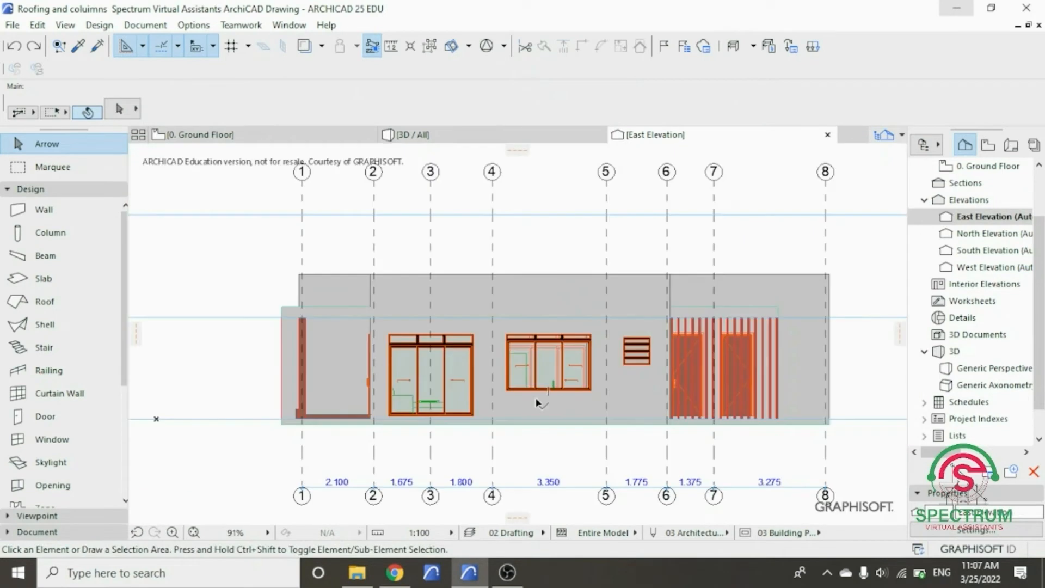
- Copy the porch-side base strip vertically up by 158 in the East Elevation, aligning it with the raised front strip
scroll(391, 367, up, 3)
scroll(244, 430, up, 14)
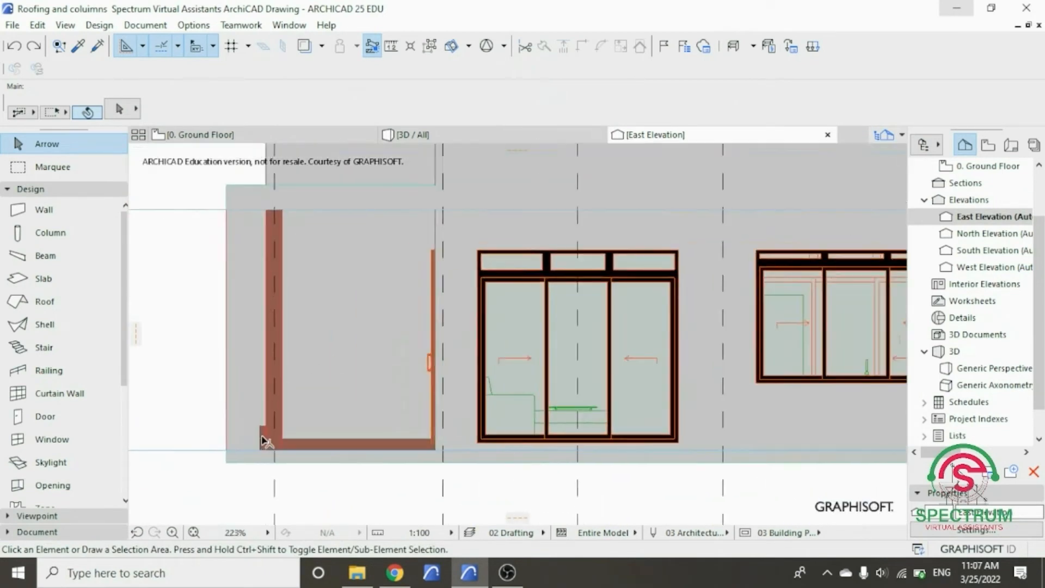
scroll(266, 455, up, 1)
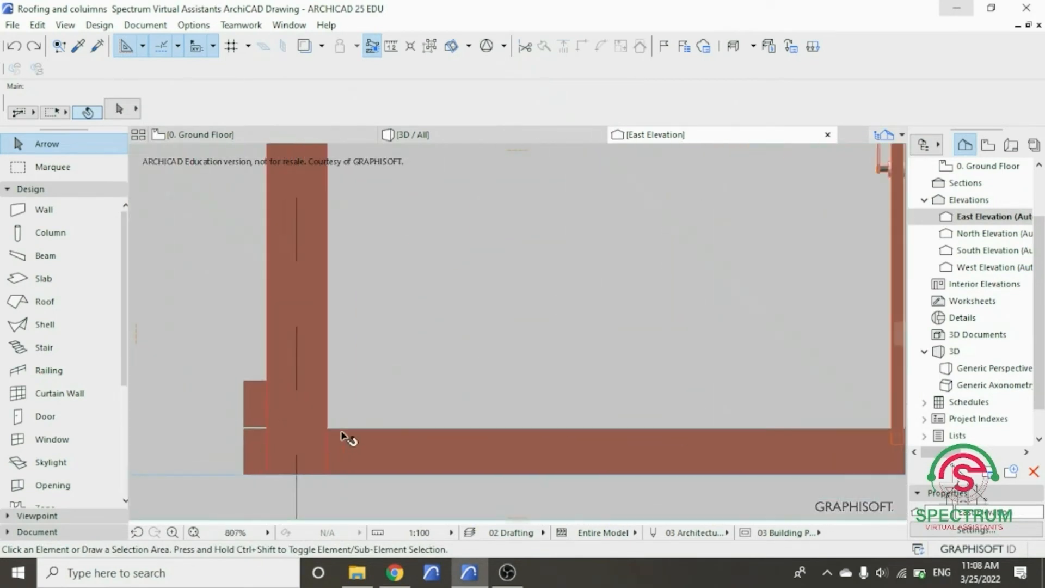
click(343, 435)
scroll(392, 465, down, 5)
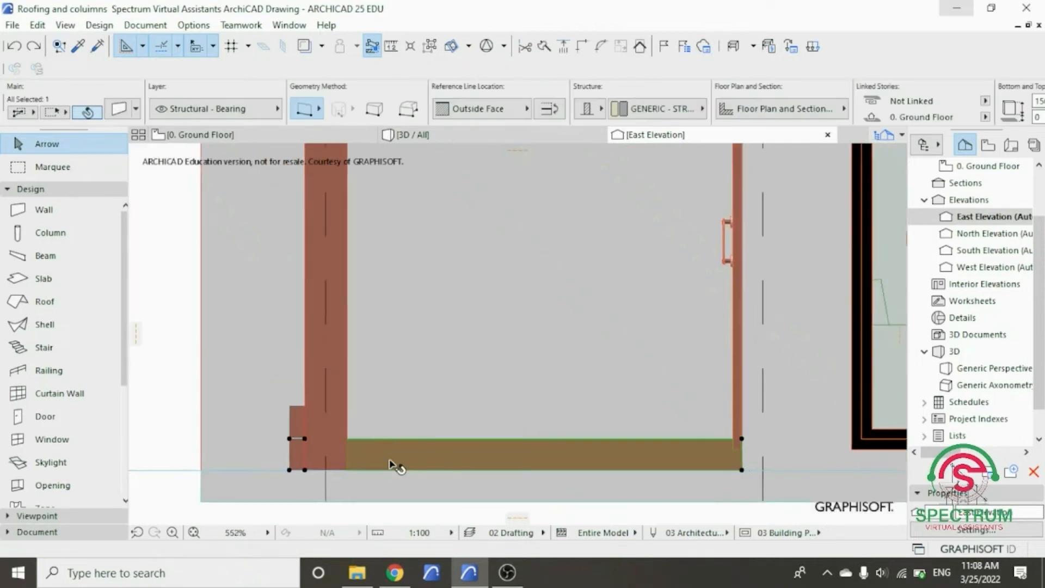
right_click(175, 376)
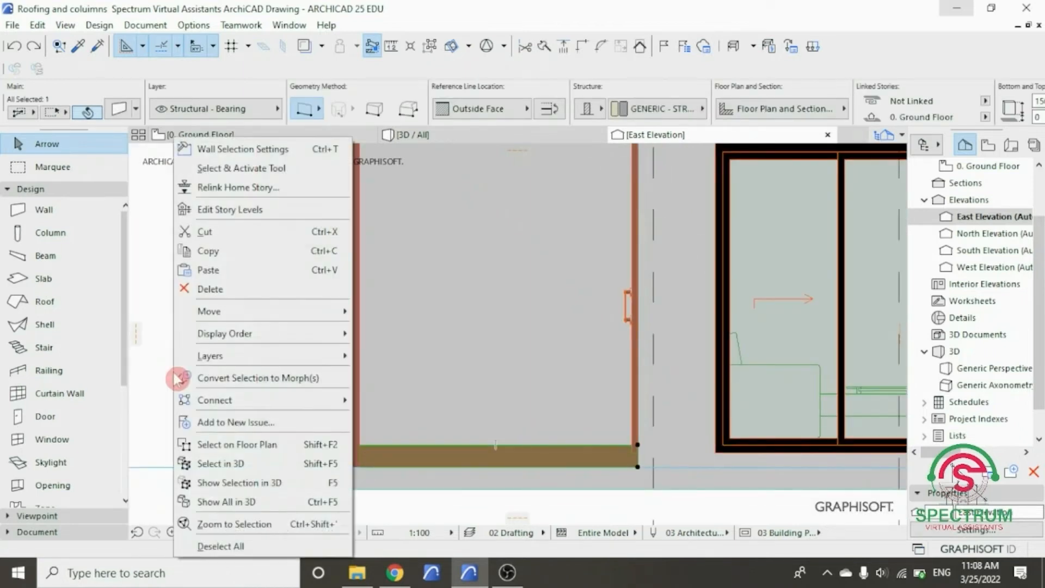
mouse_move(234, 311)
click(397, 372)
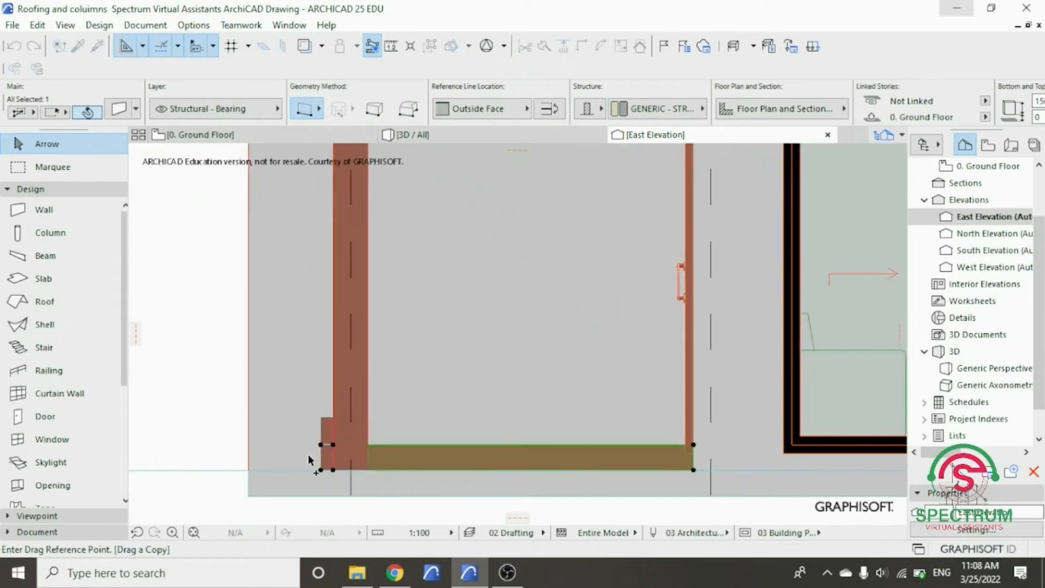
scroll(310, 458, up, 3)
click(359, 485)
scroll(362, 434, up, 3)
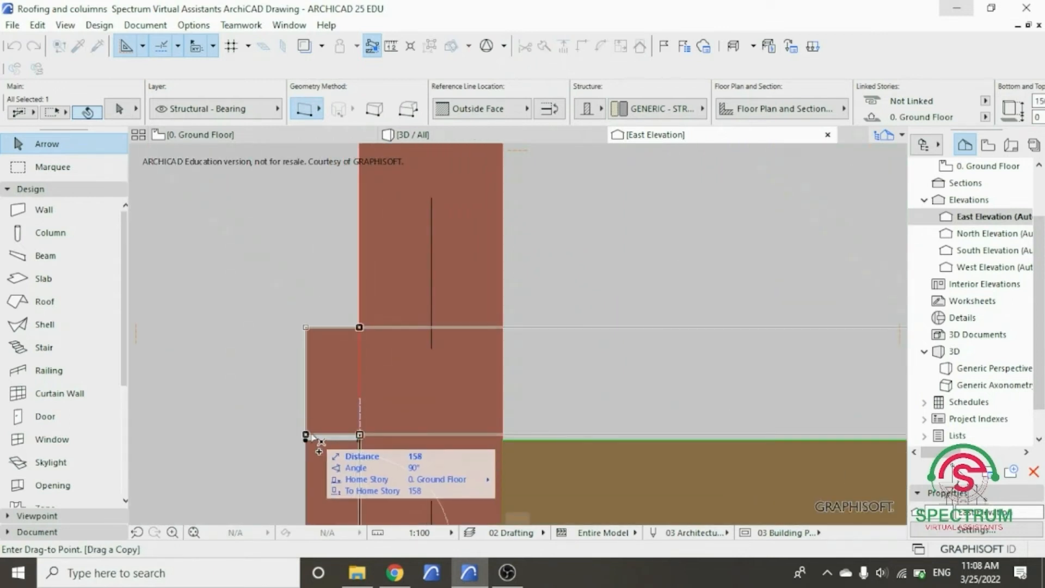
scroll(307, 436, up, 3)
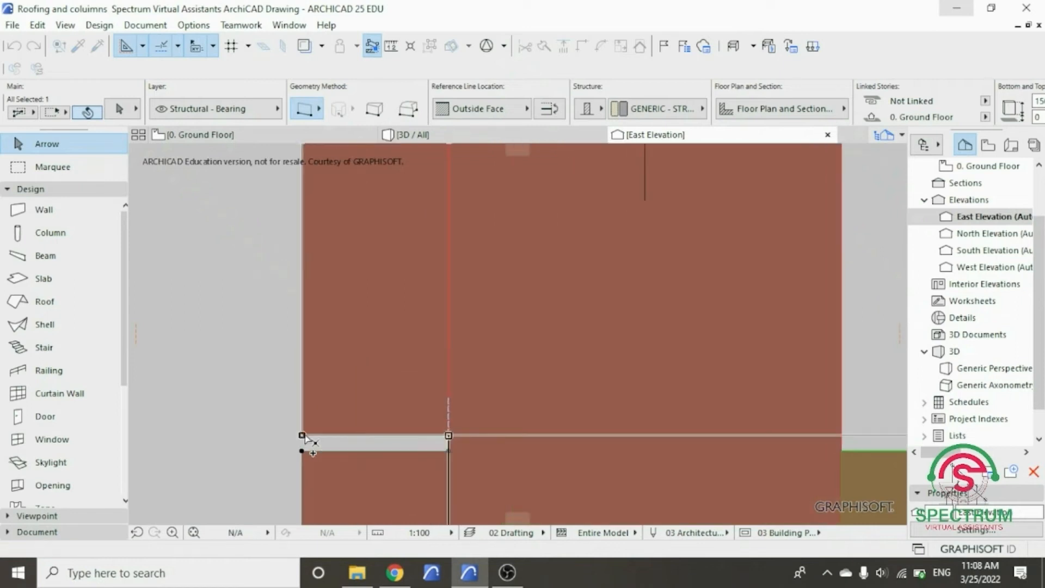
click(312, 444)
scroll(638, 434, down, 10)
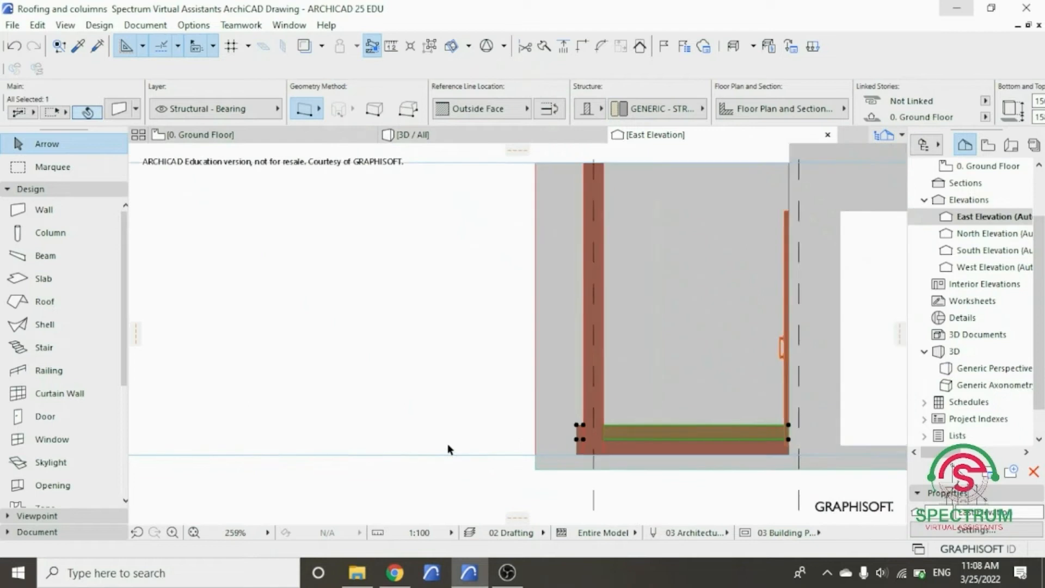
- Examine the two rows of strips around the bedroom corner in 3D, and return to the Ground Floor plan
scroll(447, 443, down, 3)
click(410, 136)
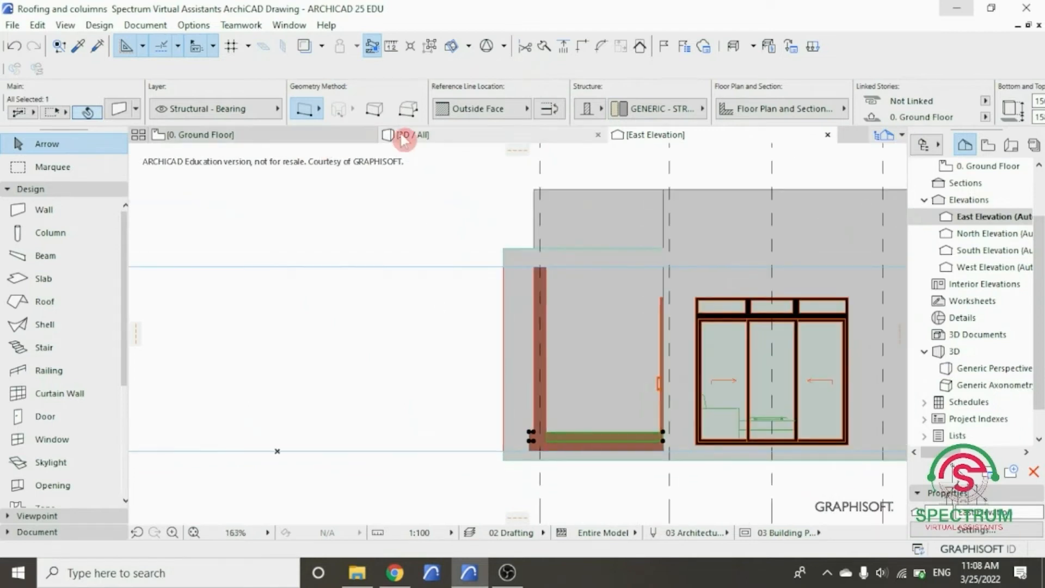
scroll(505, 375, down, 5)
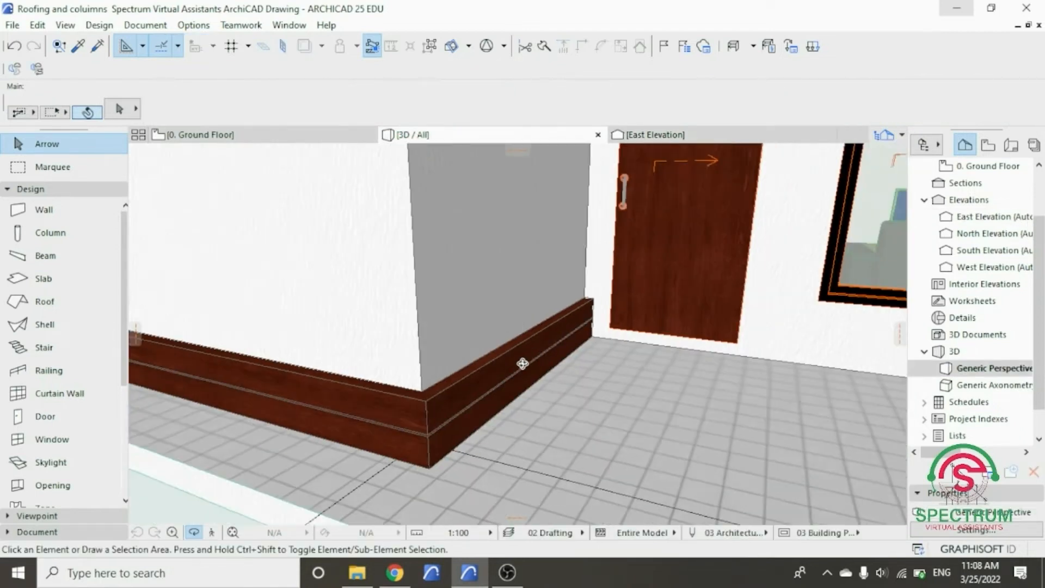
scroll(505, 375, down, 5)
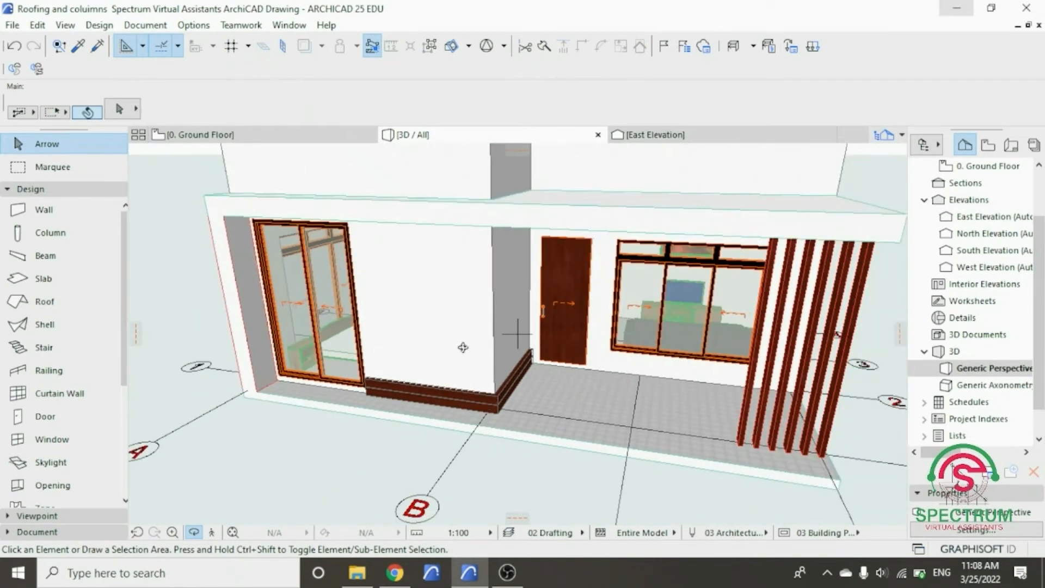
scroll(462, 347, down, 5)
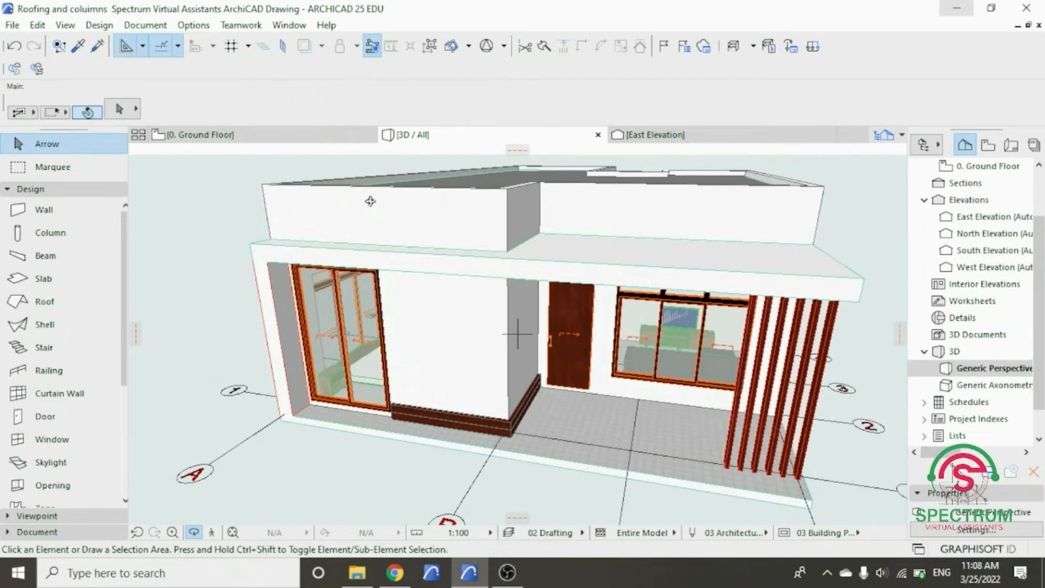
click(334, 140)
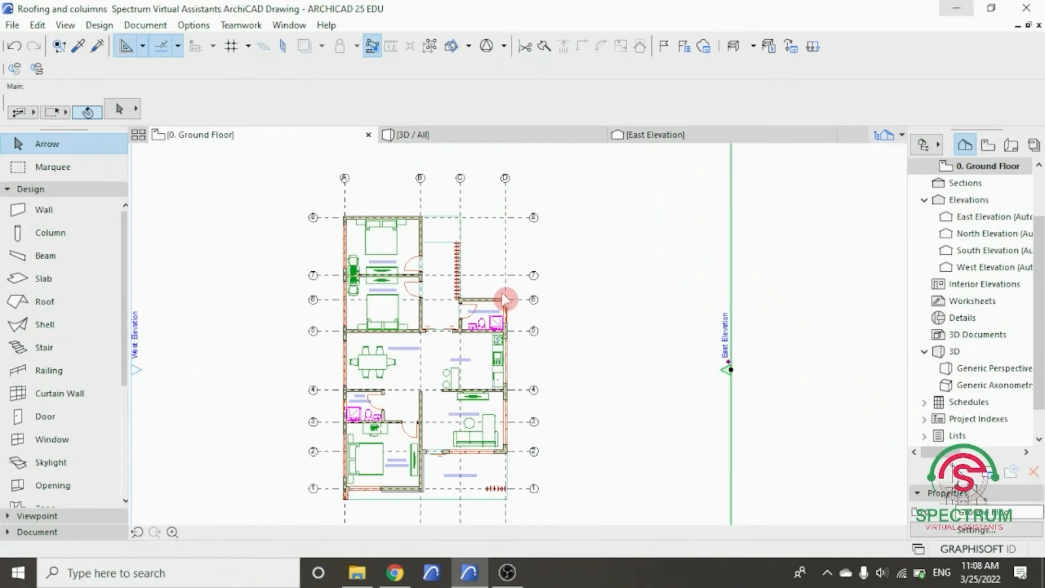
click(505, 300)
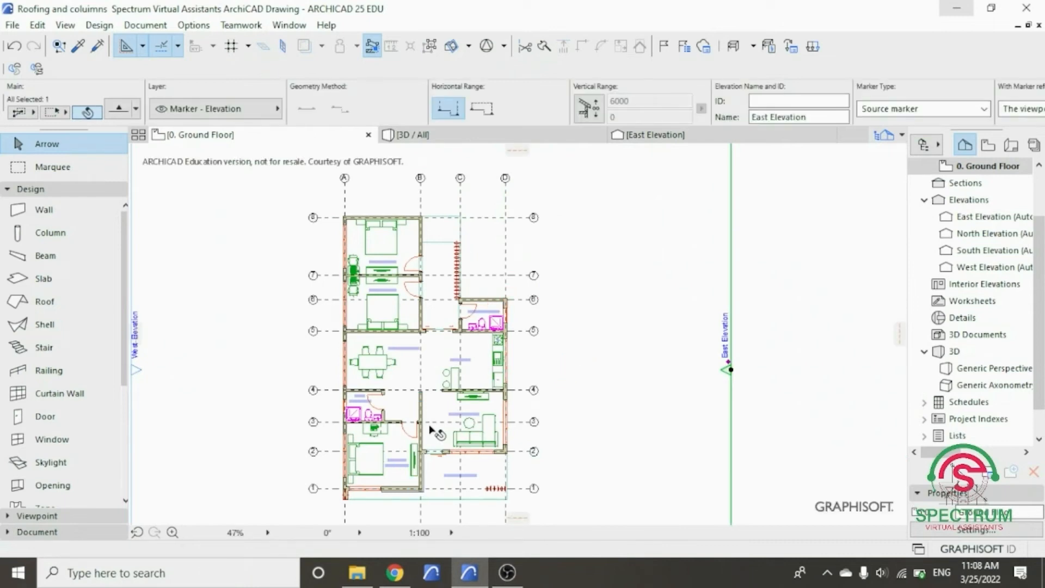
- Locate the front bedroom strip in the Ground Floor plan, and open the South Elevation from its marker
scroll(414, 506, up, 10)
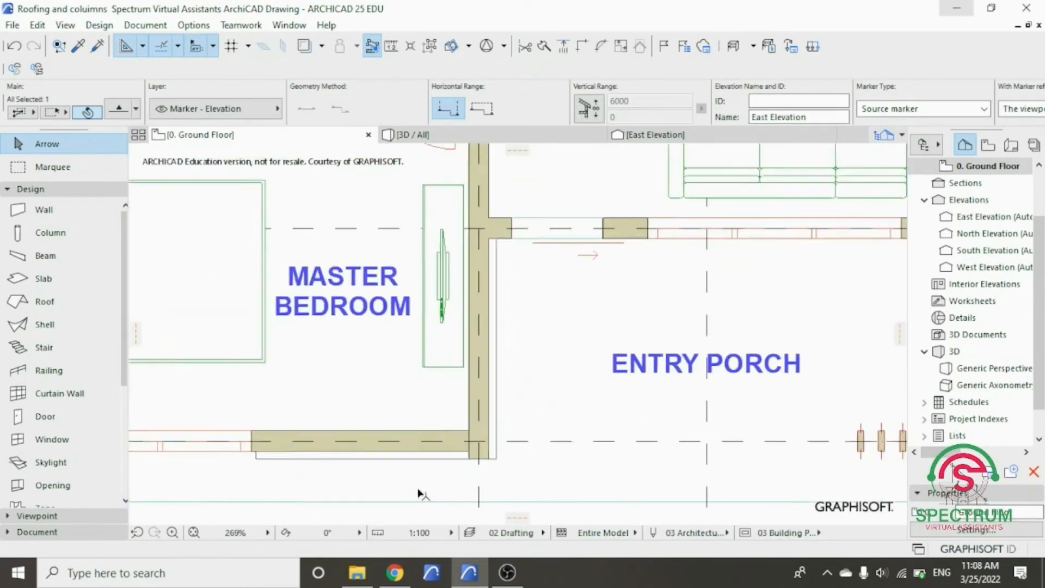
click(487, 442)
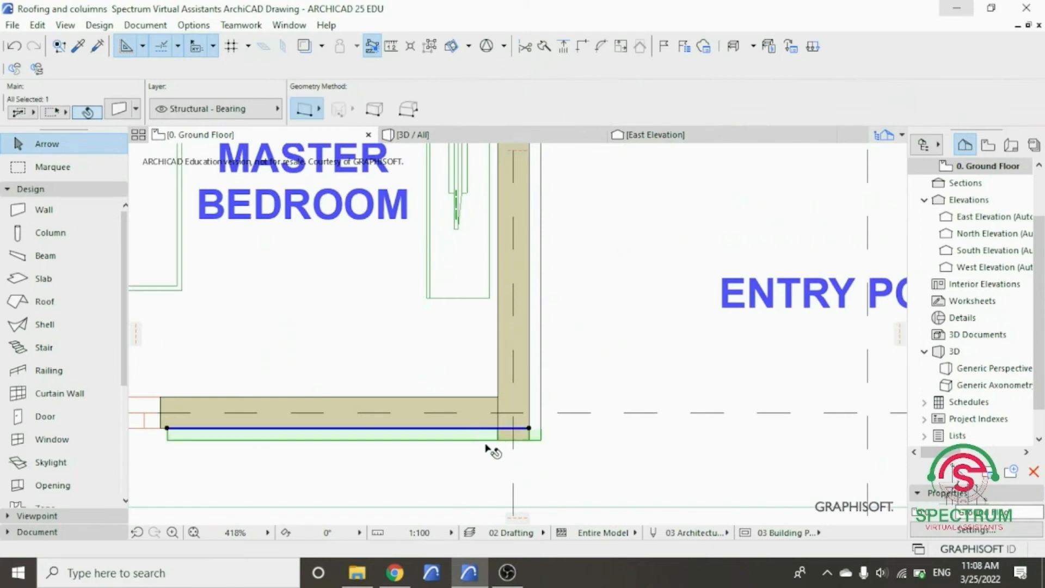
scroll(536, 427, up, 3)
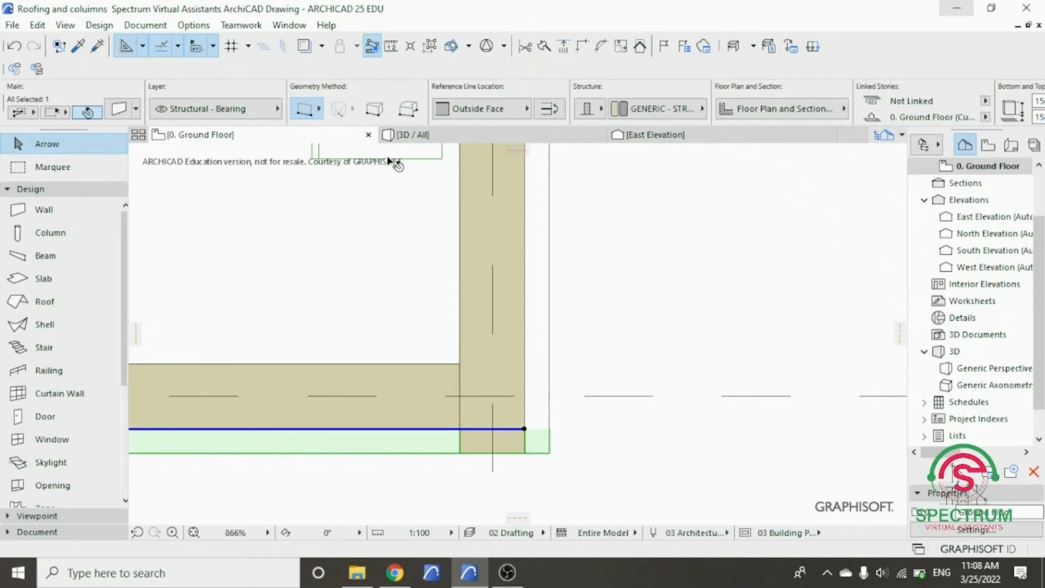
scroll(396, 325, down, 10)
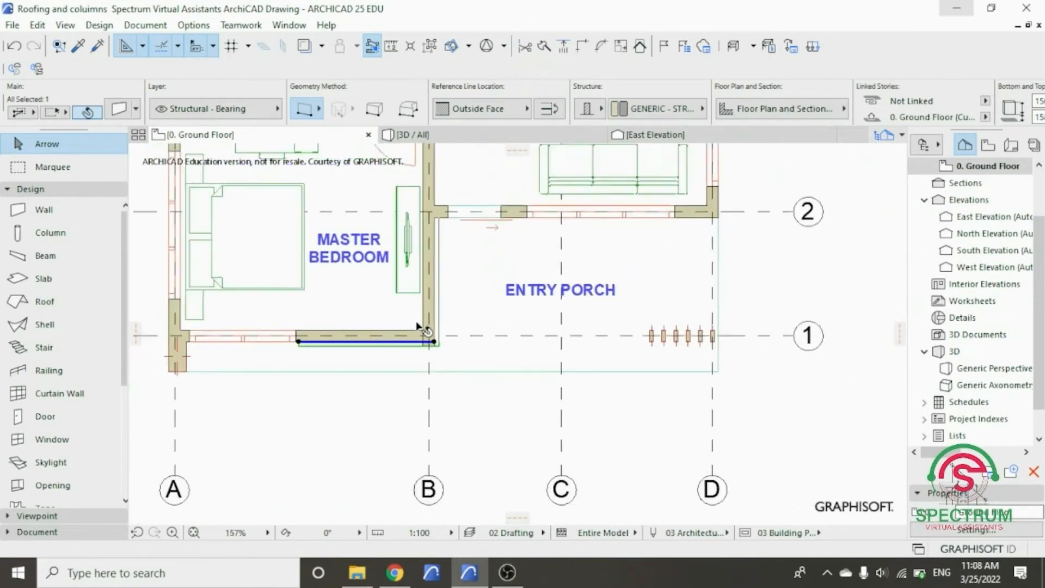
scroll(420, 332, down, 2)
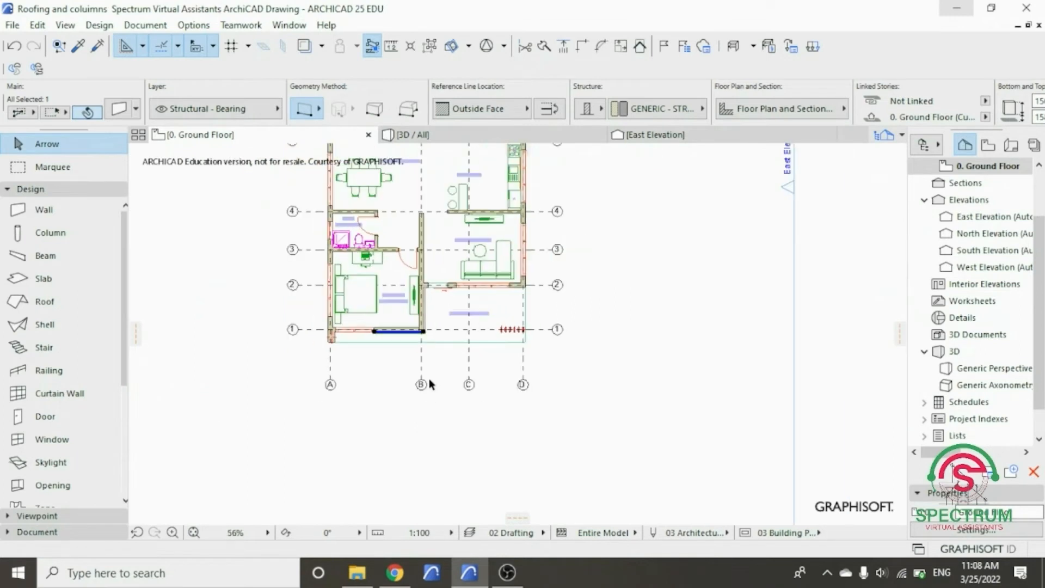
scroll(430, 392, down, 2)
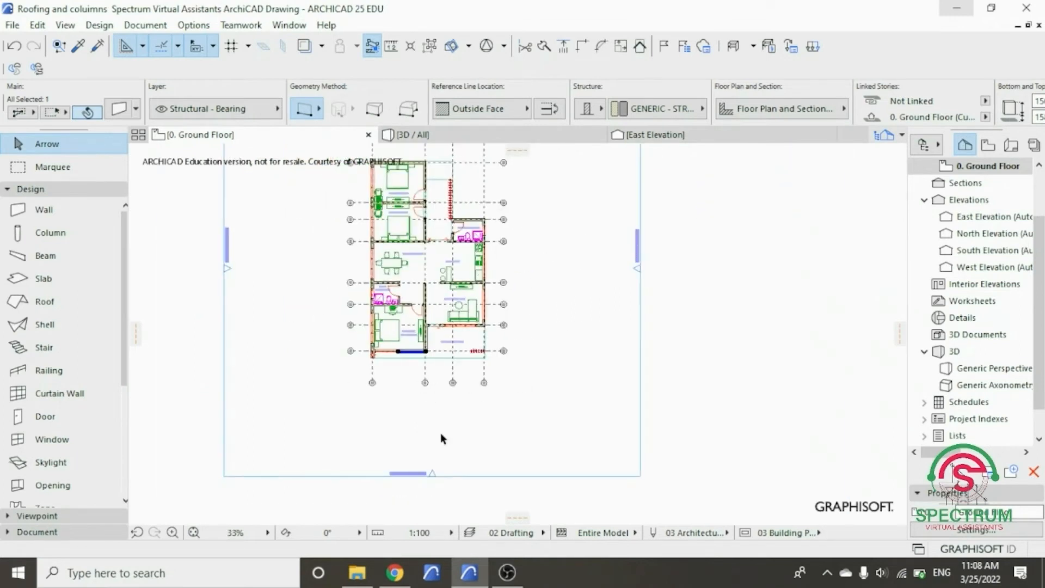
right_click(524, 454)
click(585, 64)
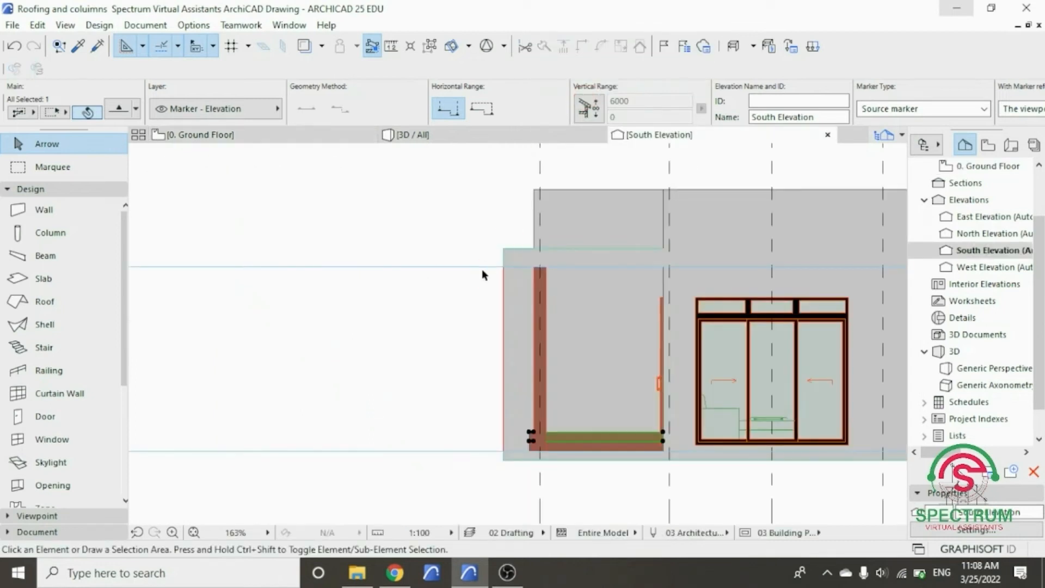
- Start dragging multiple copies of the raised front strip from the base strip's upper corner, placing the first copy 158 vertically up
scroll(482, 269, up, 3)
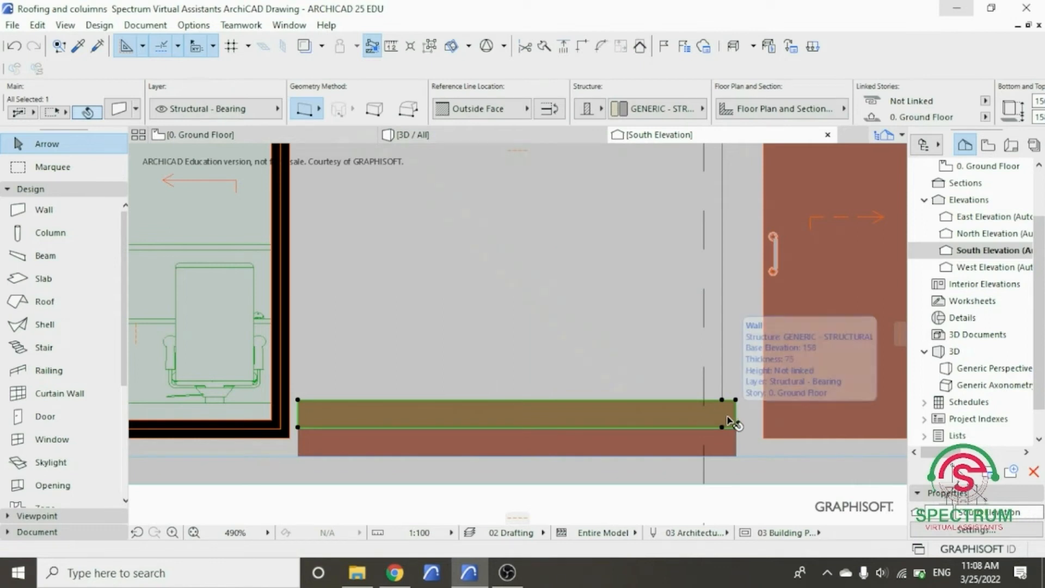
scroll(494, 407, down, 3)
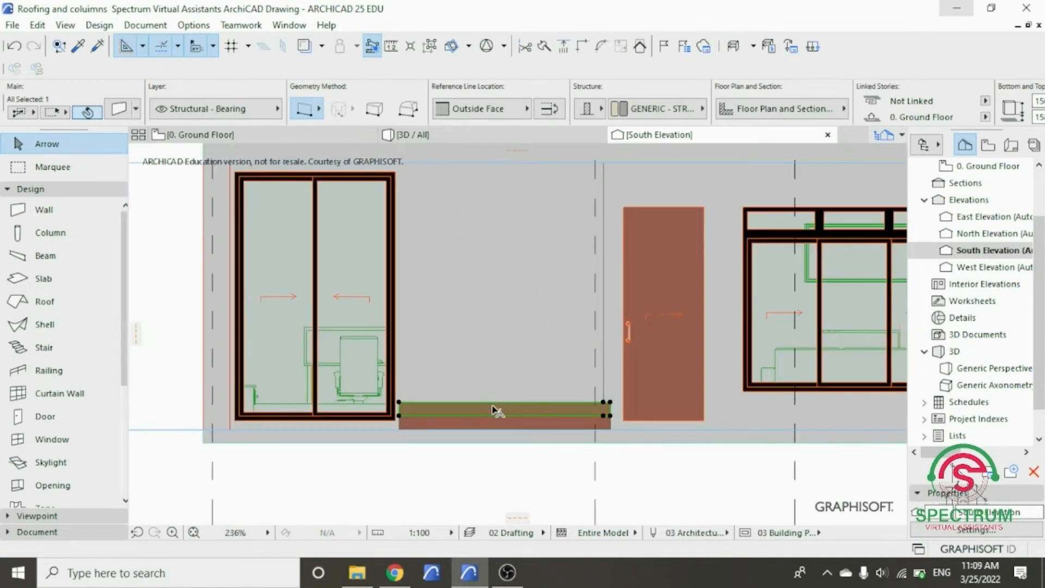
right_click(164, 210)
mouse_move(210, 311)
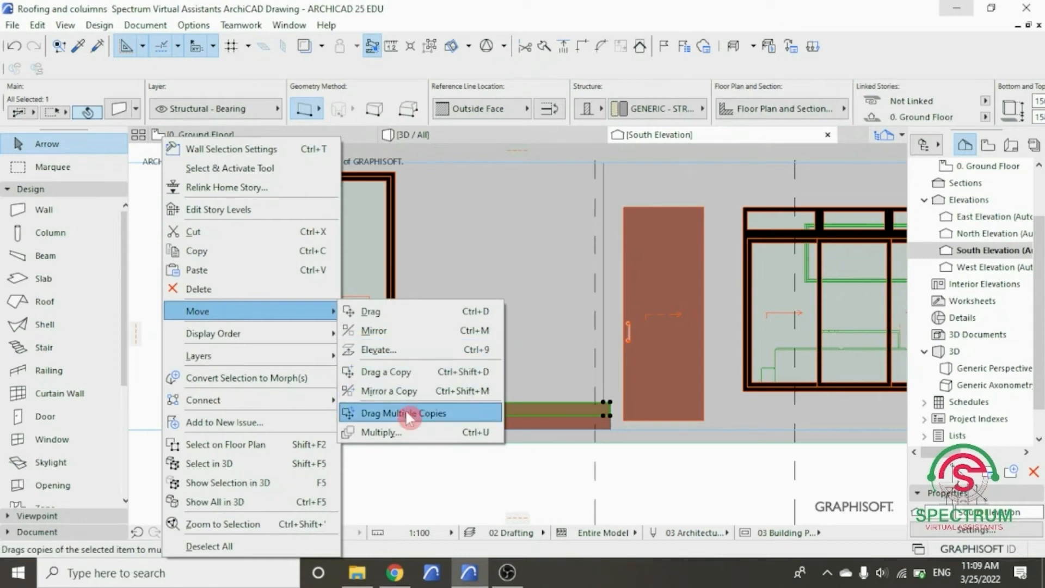
click(442, 413)
scroll(603, 421, up, 10)
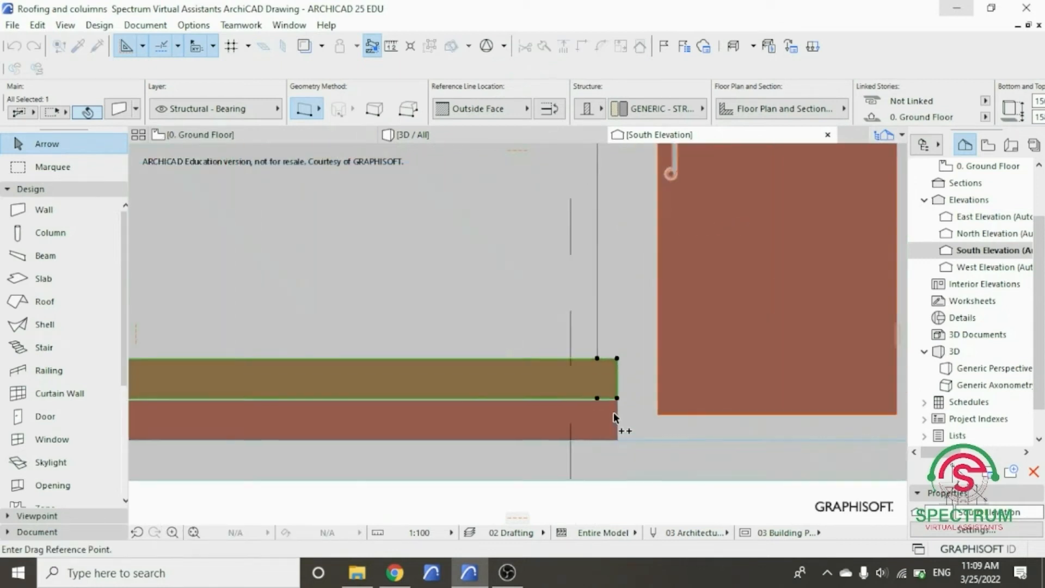
scroll(619, 396, up, 3)
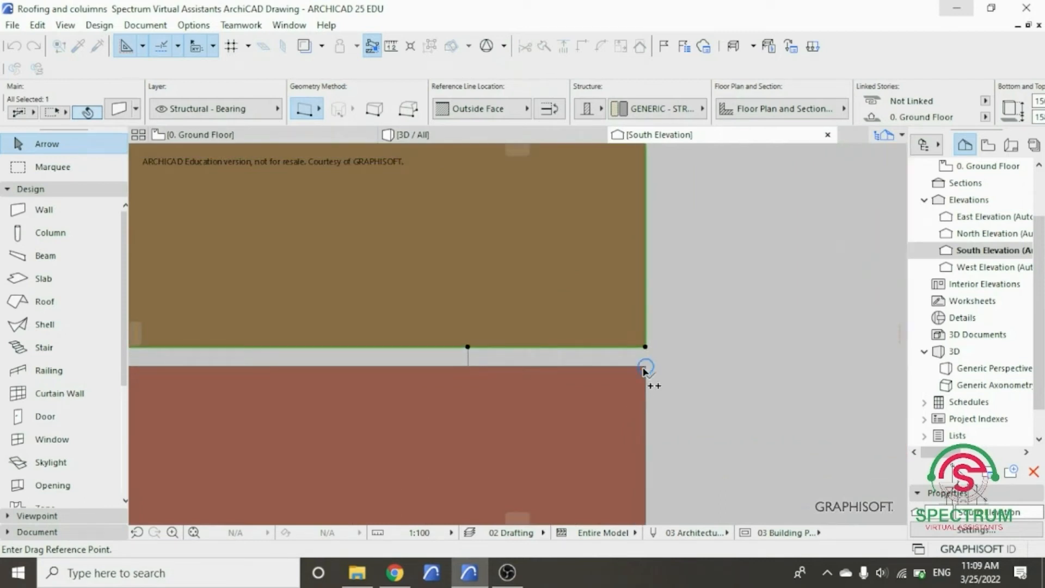
click(644, 370)
scroll(618, 434, down, 3)
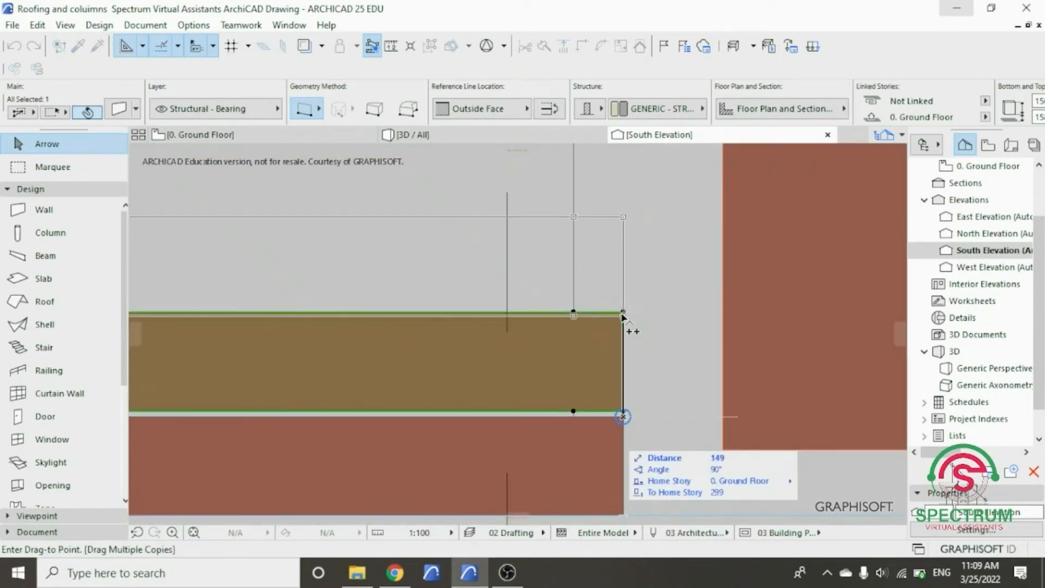
scroll(623, 316, up, 5)
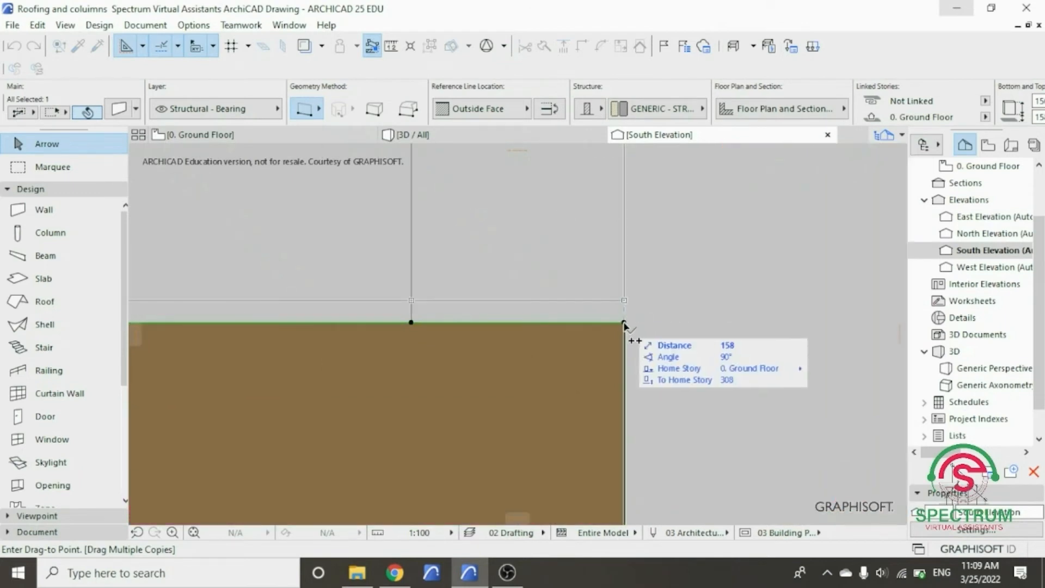
click(624, 323)
click(628, 417)
- Place a second copy of the front strip 316 vertically up, using the first copy's upper corner as the target
scroll(644, 415, down, 5)
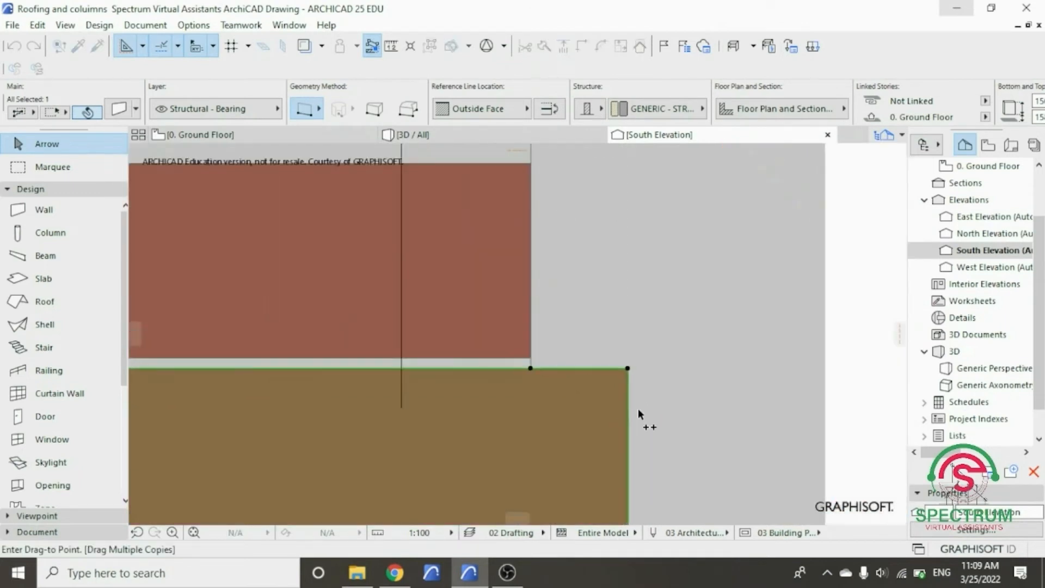
scroll(676, 416, down, 3)
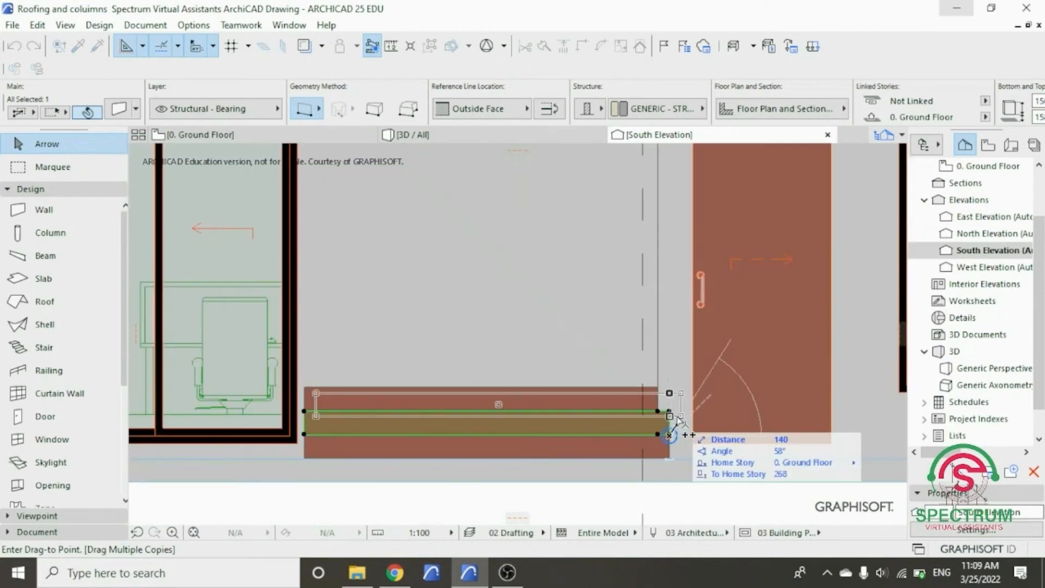
scroll(675, 402, up, 4)
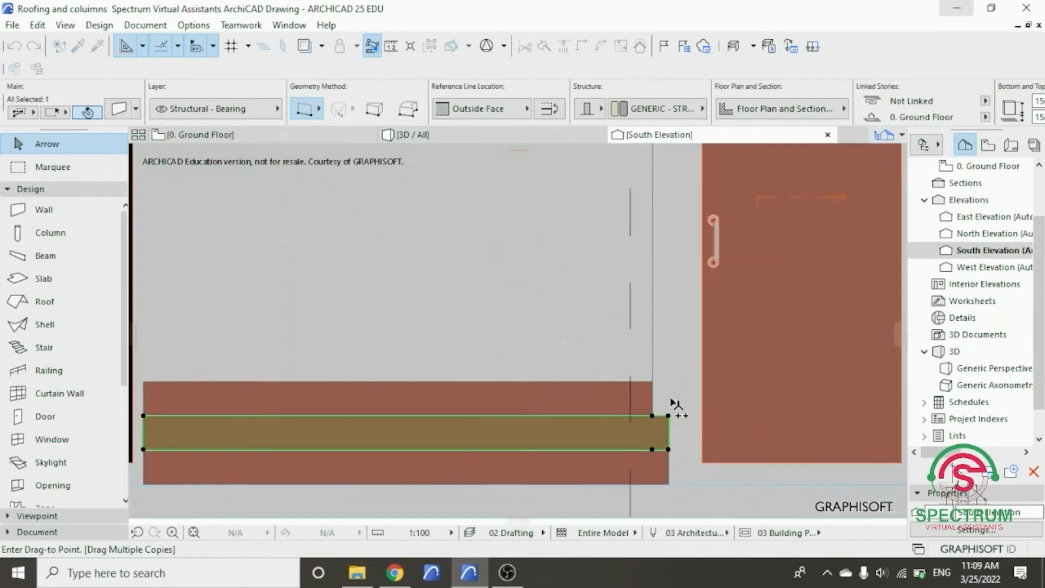
scroll(664, 386, up, 3)
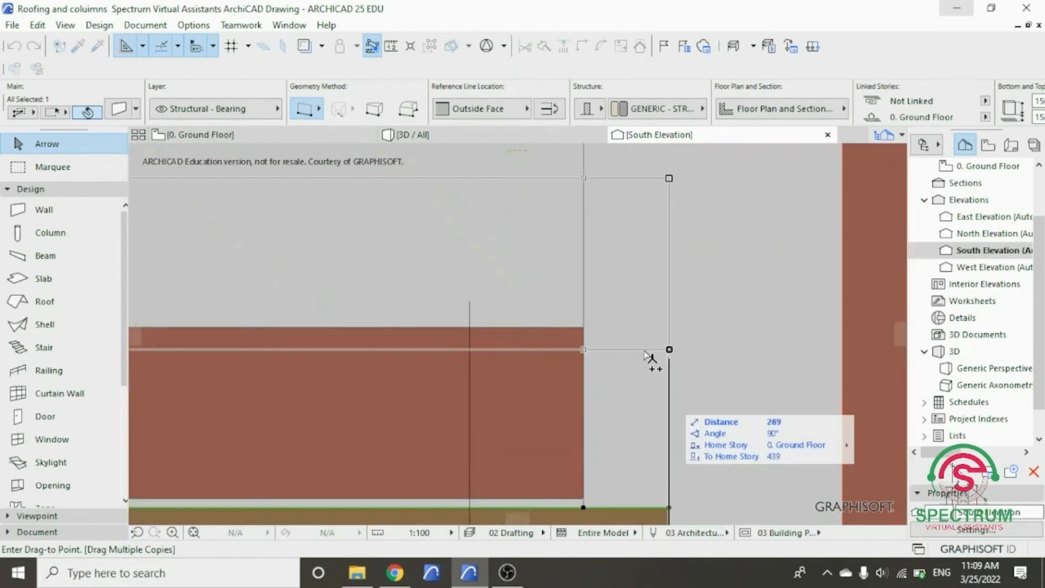
scroll(584, 332, up, 3)
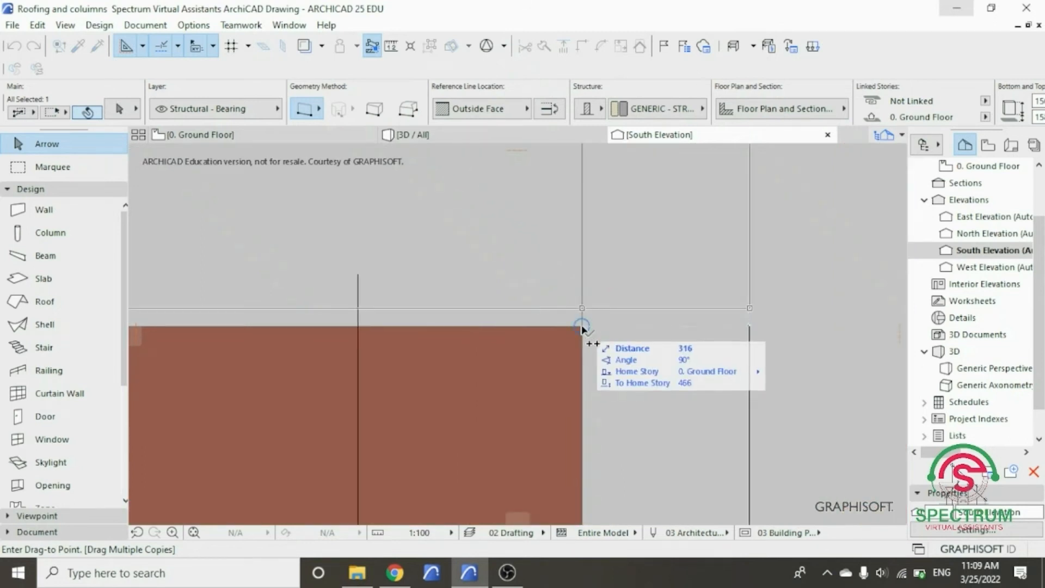
click(582, 328)
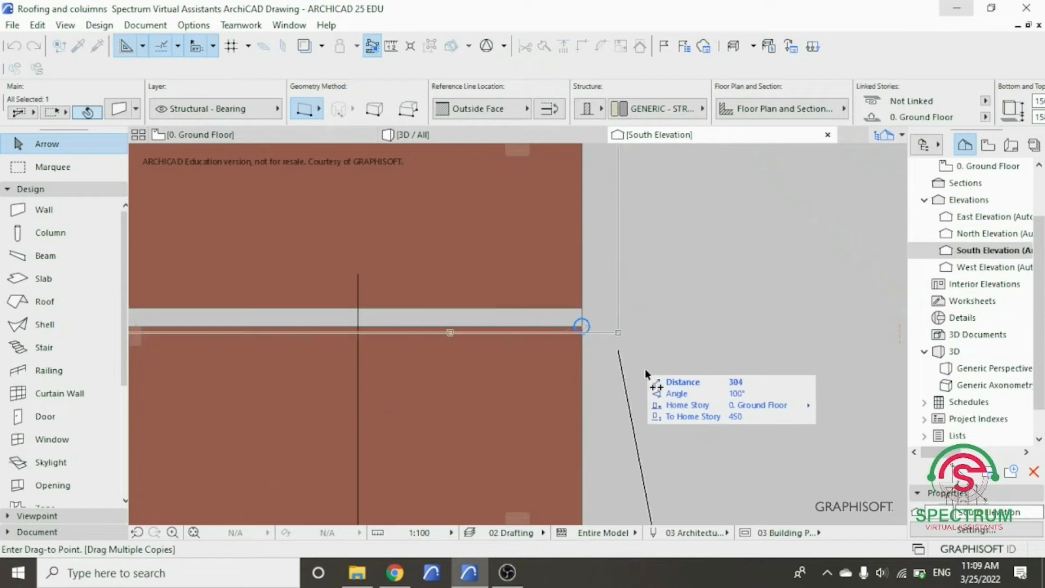
- Place a third copy of the front strip at the second copy's upper corner, and finish the multiple-copy operation
scroll(645, 372, down, 6)
scroll(645, 375, down, 4)
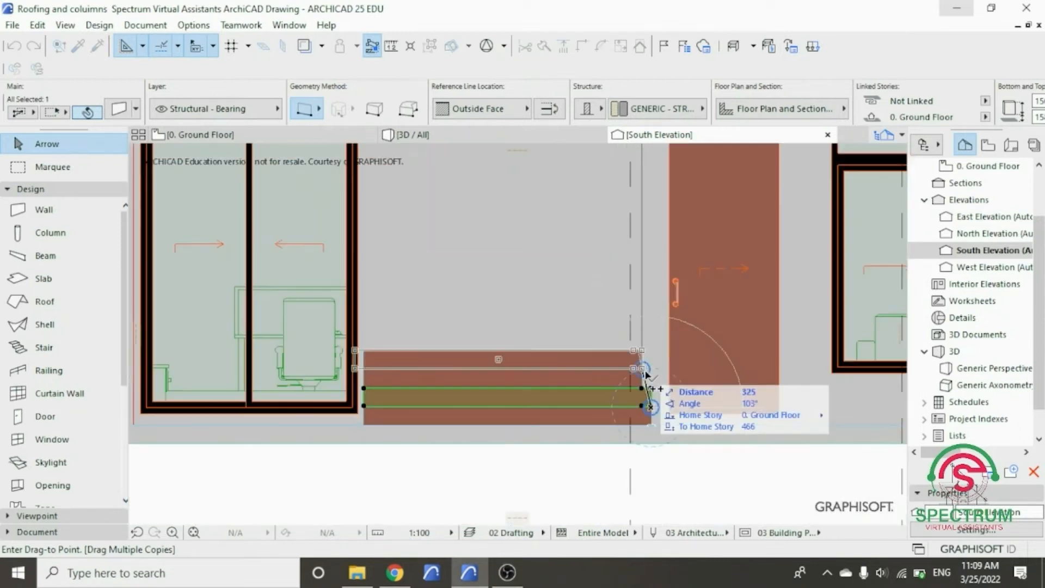
scroll(655, 359, up, 2)
scroll(655, 356, up, 4)
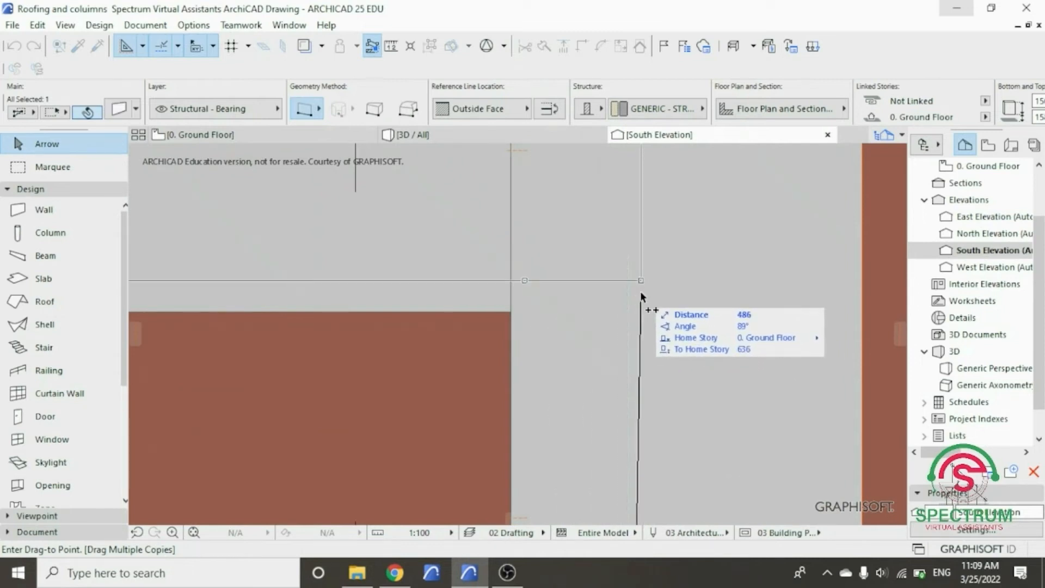
click(512, 315)
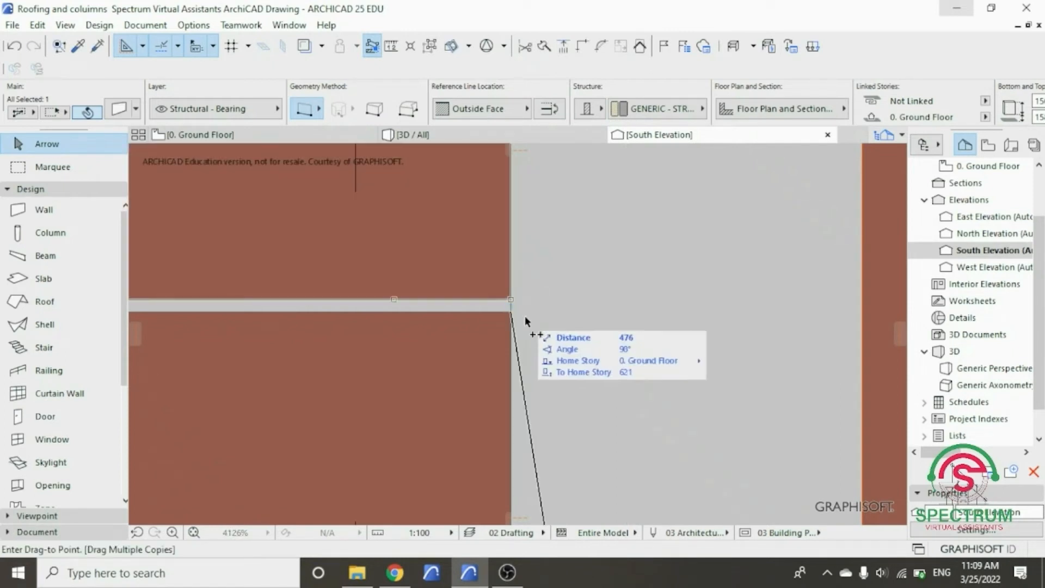
scroll(587, 362, down, 12)
scroll(600, 348, down, 3)
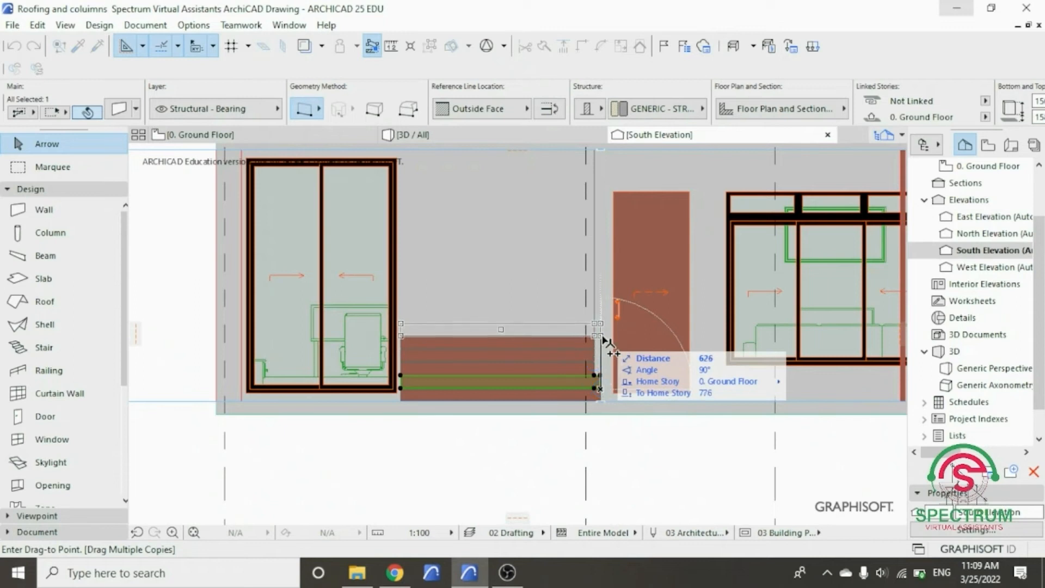
click(603, 339)
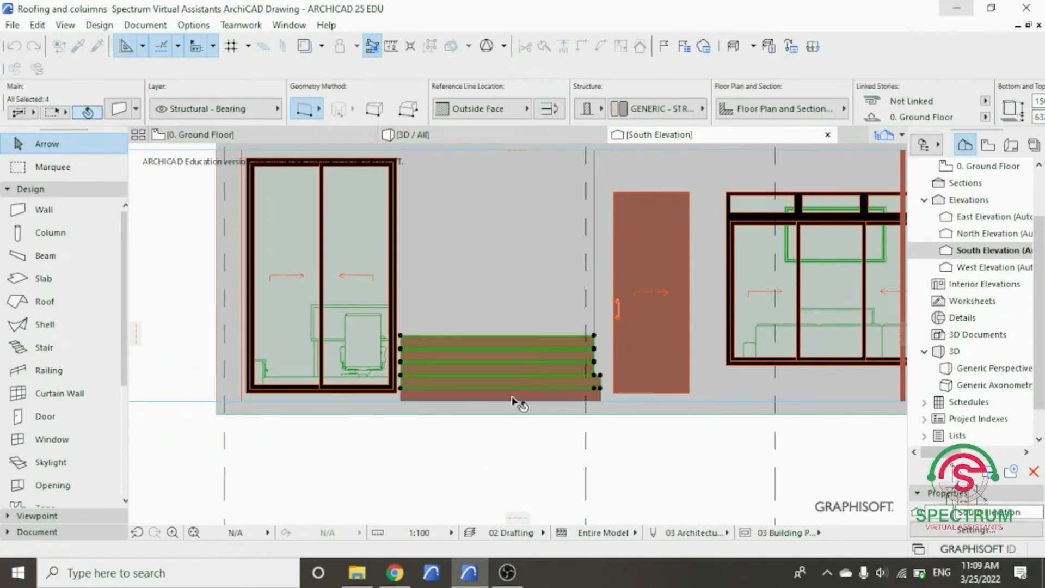
- Drag multiple copies of the four selected front strips from the base strip's upper edge, placing the first set above the stack's upper corner
right_click(501, 450)
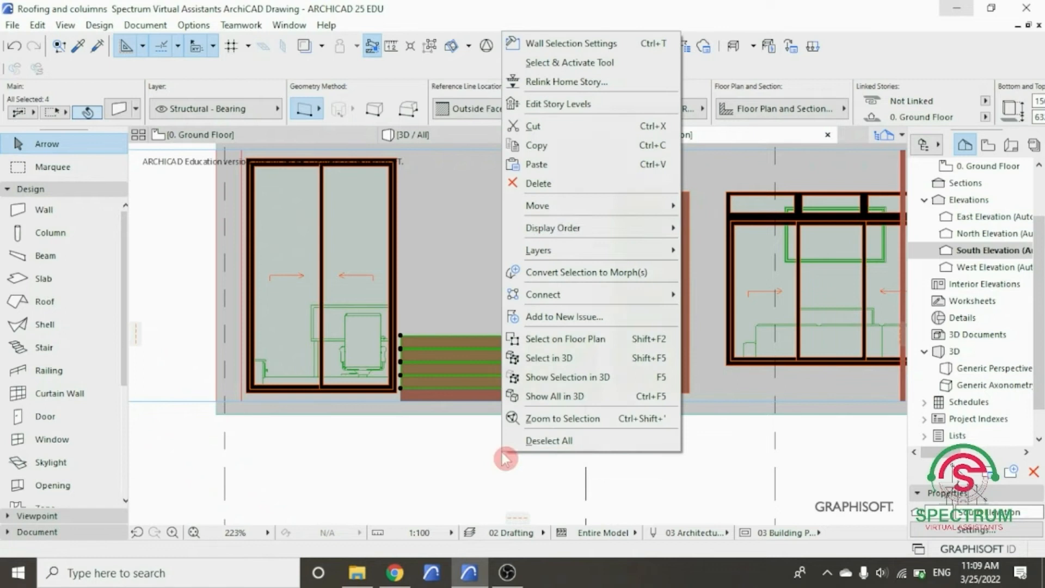
mouse_move(554, 203)
click(738, 308)
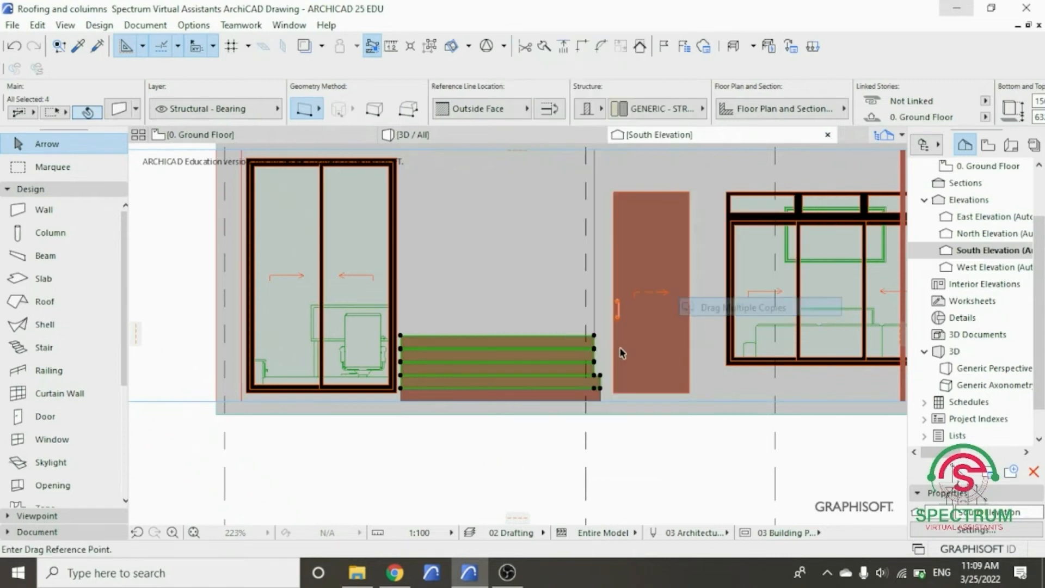
scroll(632, 392, up, 5)
scroll(630, 388, up, 3)
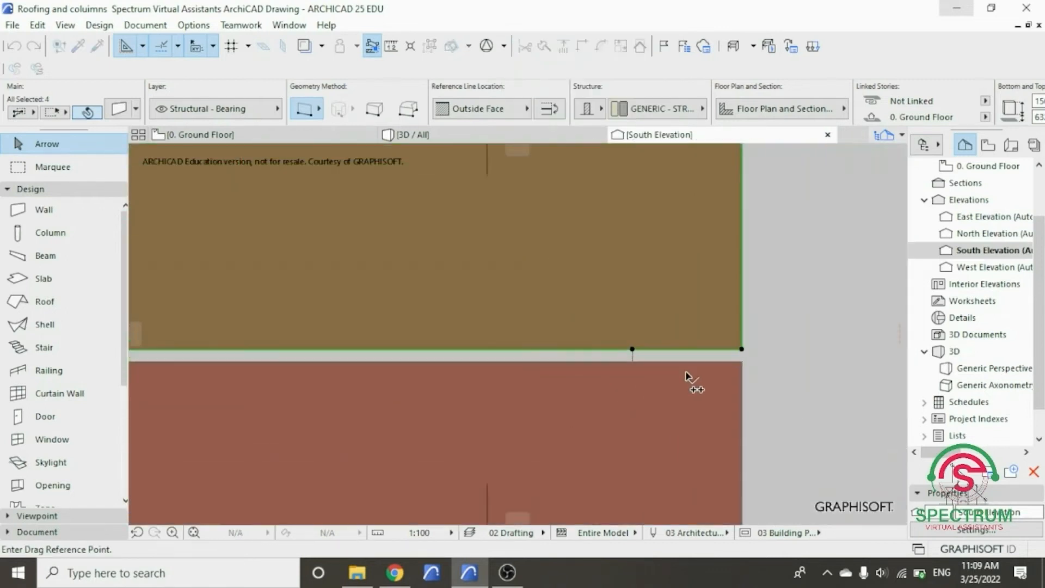
click(632, 359)
scroll(644, 441, down, 5)
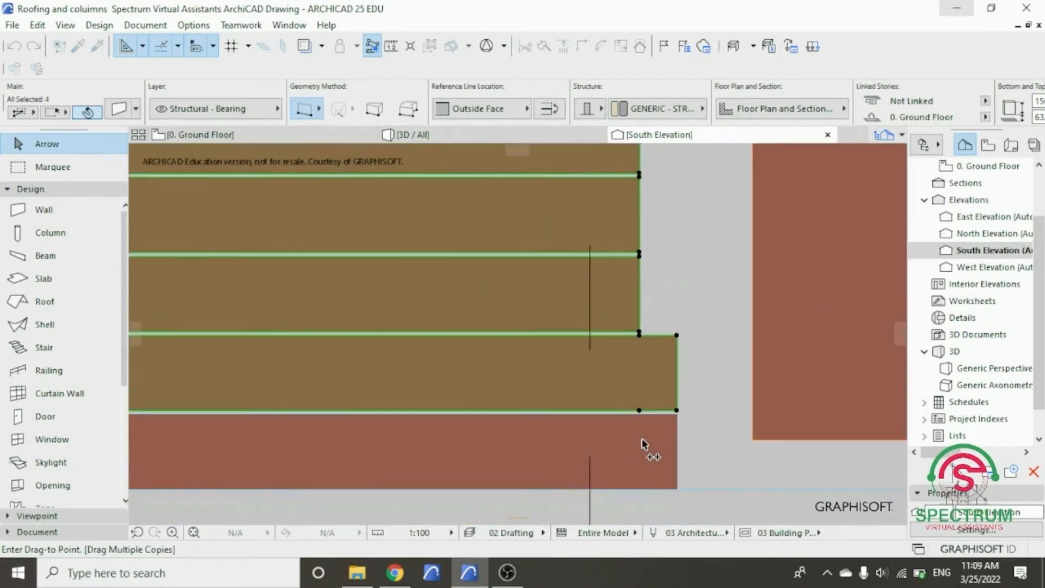
scroll(645, 321, up, 5)
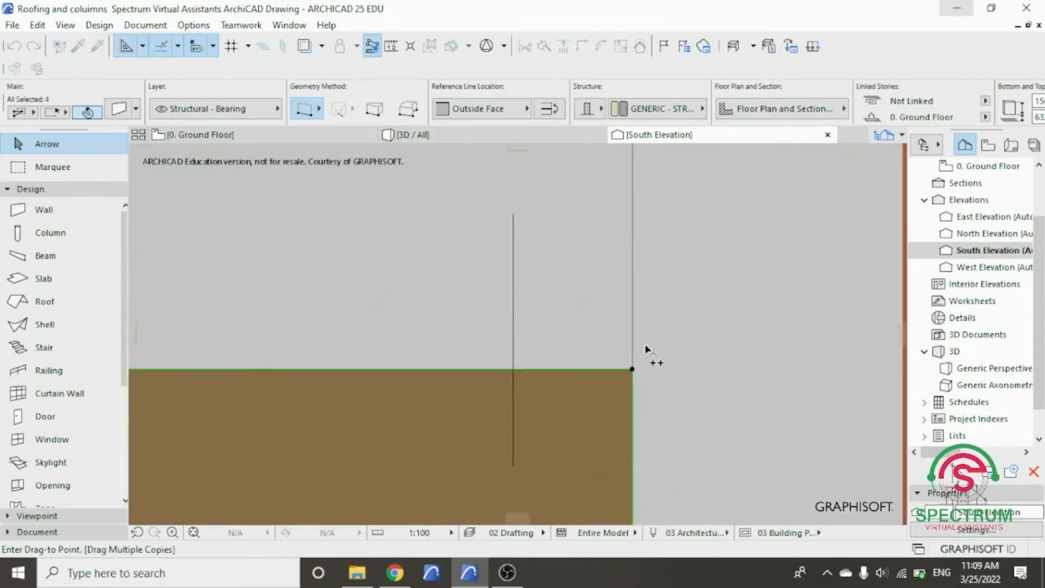
scroll(616, 471, down, 5)
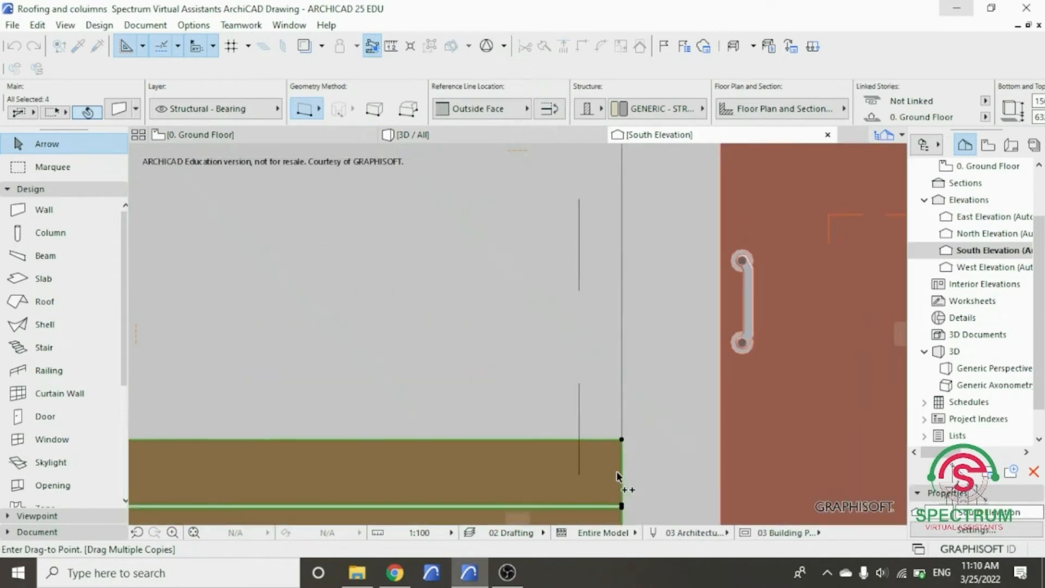
scroll(616, 468, down, 3)
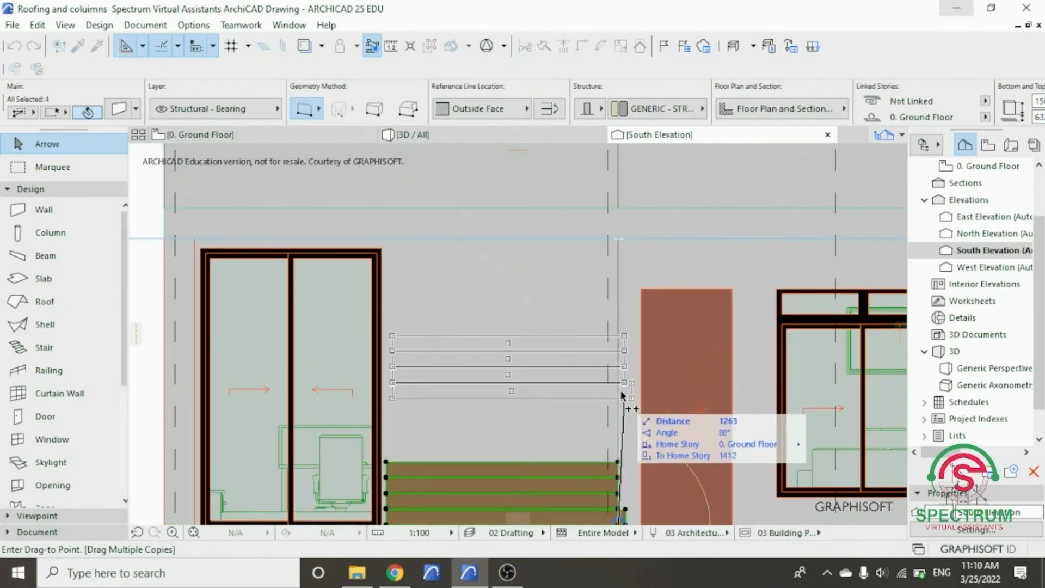
scroll(618, 461, up, 5)
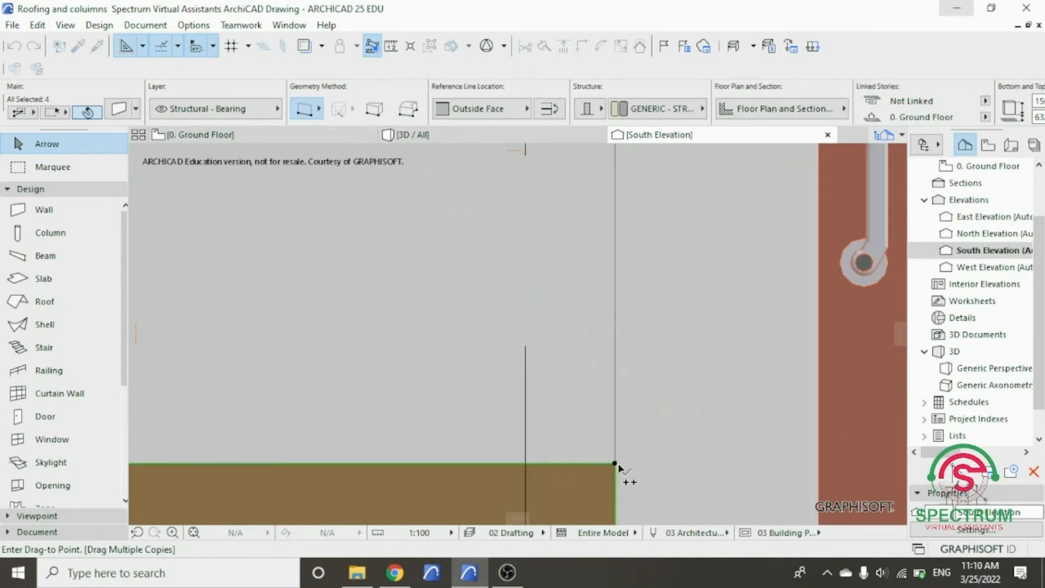
click(616, 462)
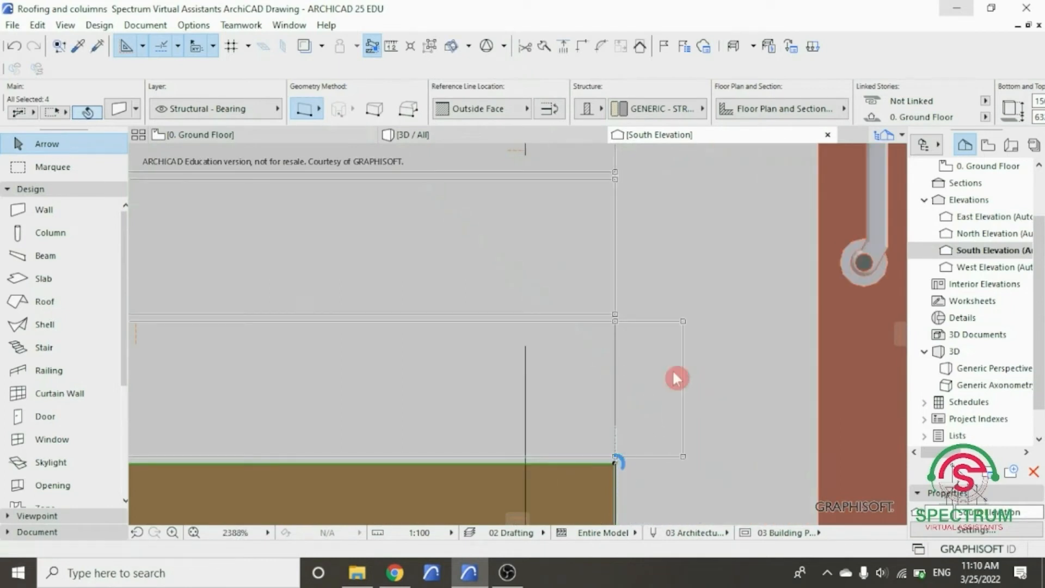
scroll(610, 434, down, 6)
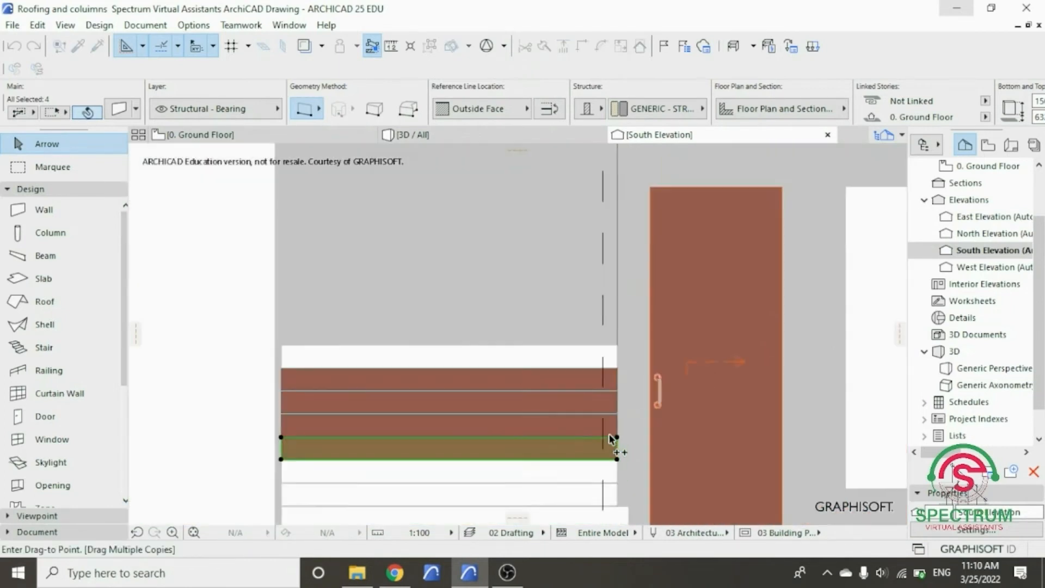
- Place a second copy of the four-strip set at the upper corner of the first copied set
scroll(608, 433, down, 3)
scroll(618, 389, up, 3)
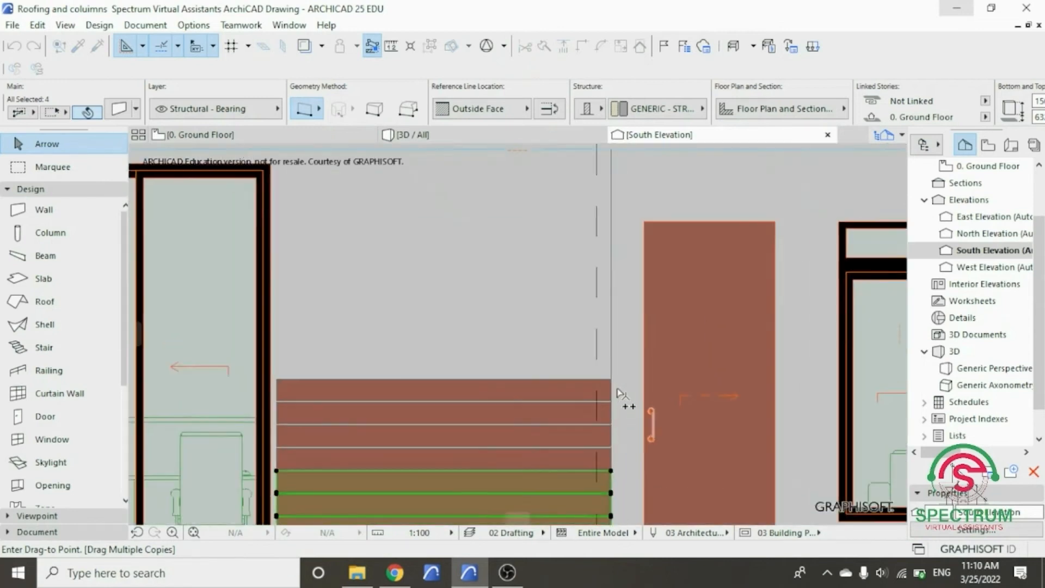
scroll(619, 390, up, 5)
click(638, 340)
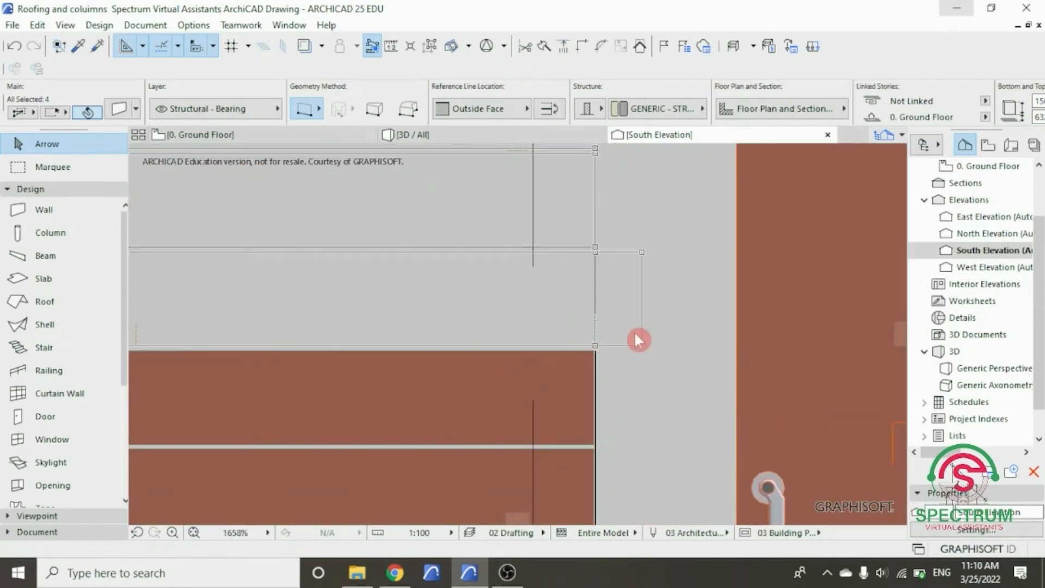
- Place a third copy of the four-strip set at the upper corner of the second copied set
scroll(628, 451, down, 10)
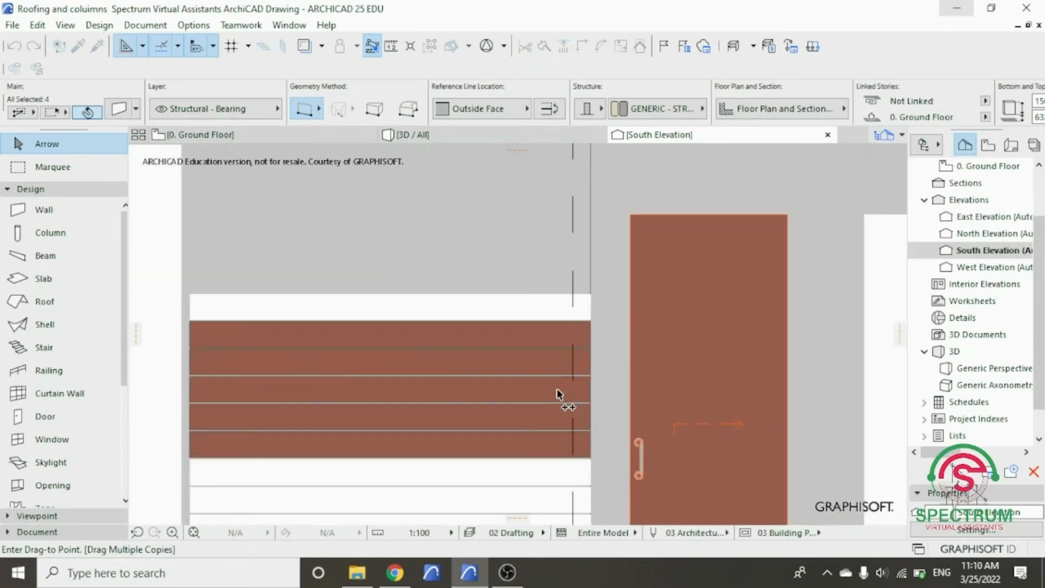
scroll(560, 389, down, 1)
scroll(568, 343, up, 5)
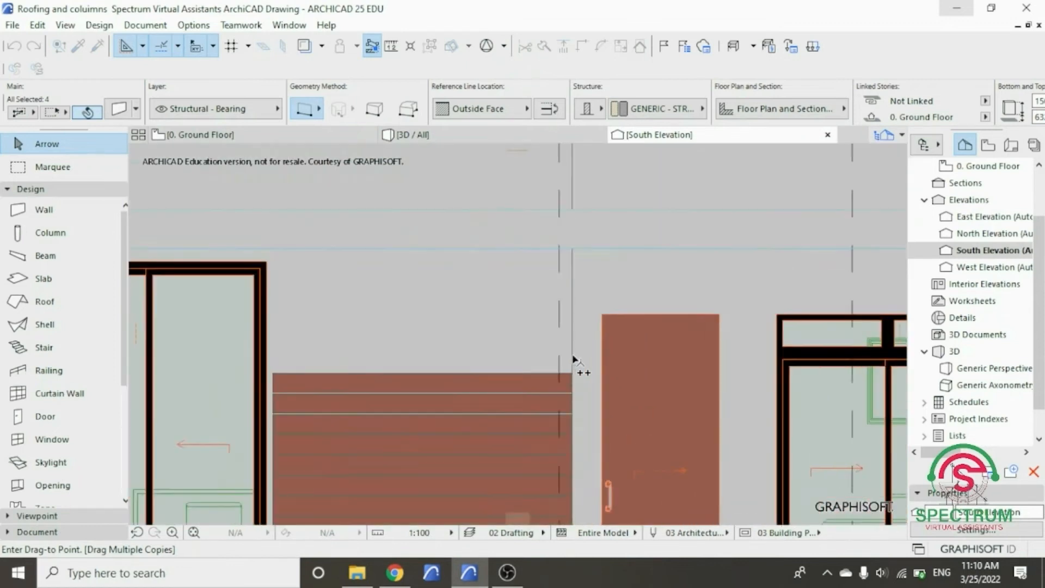
click(574, 397)
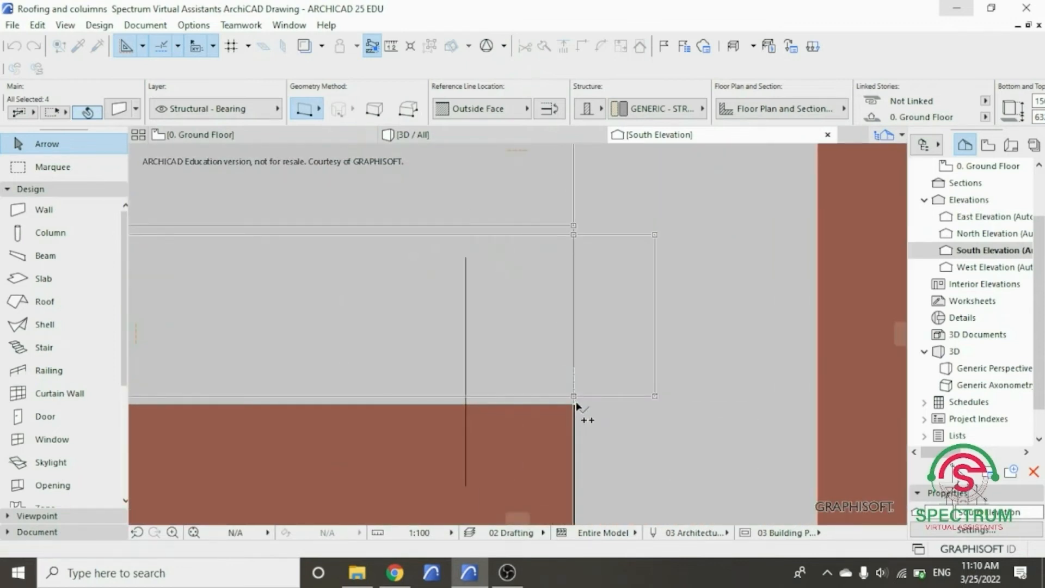
- Place a fourth copy of the four-strip set 2528 vertically up, at the third copied set's upper corner
scroll(751, 378, down, 5)
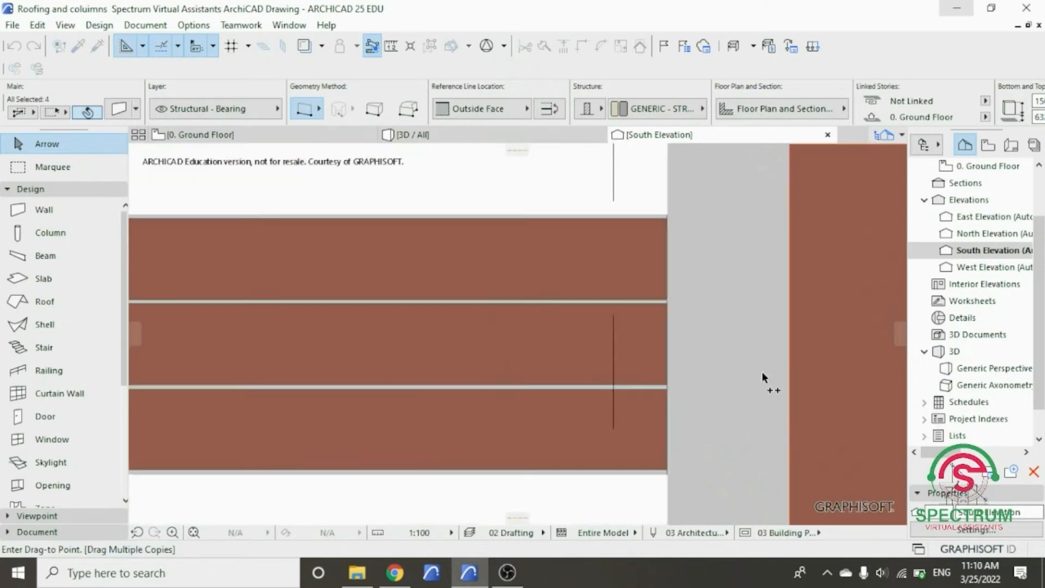
scroll(750, 379, down, 4)
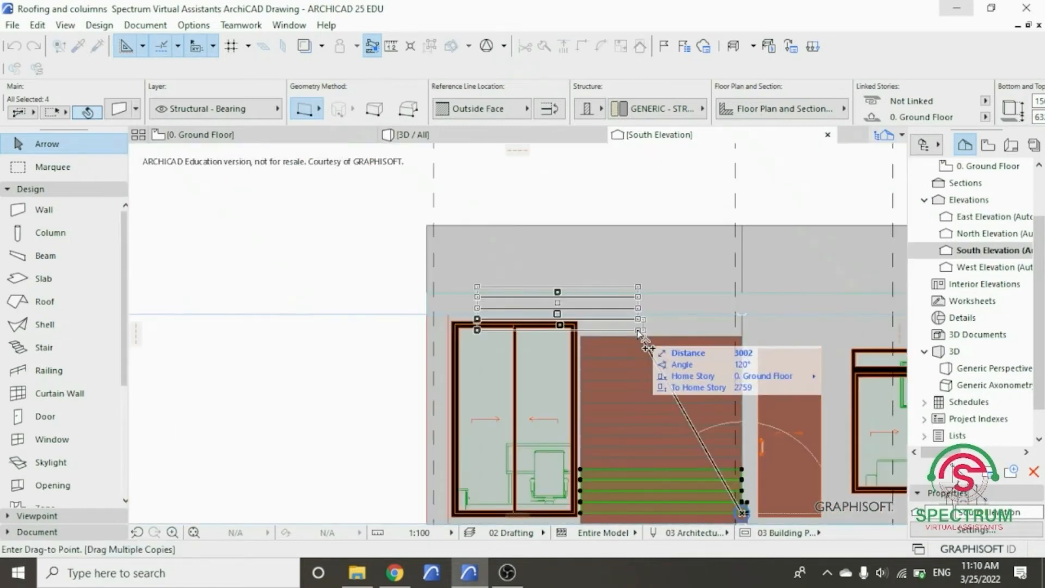
scroll(691, 335, up, 8)
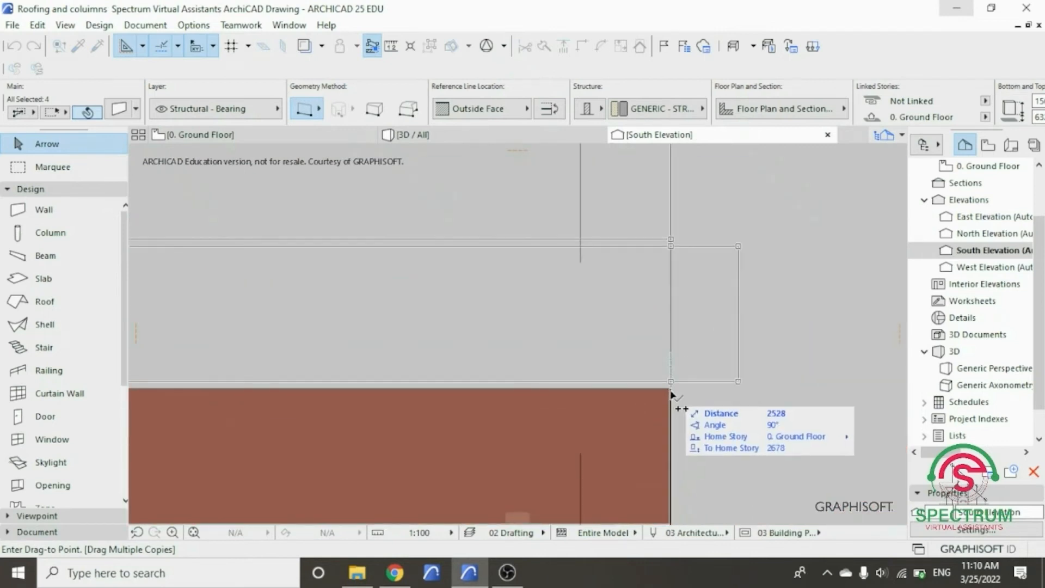
scroll(626, 423, down, 6)
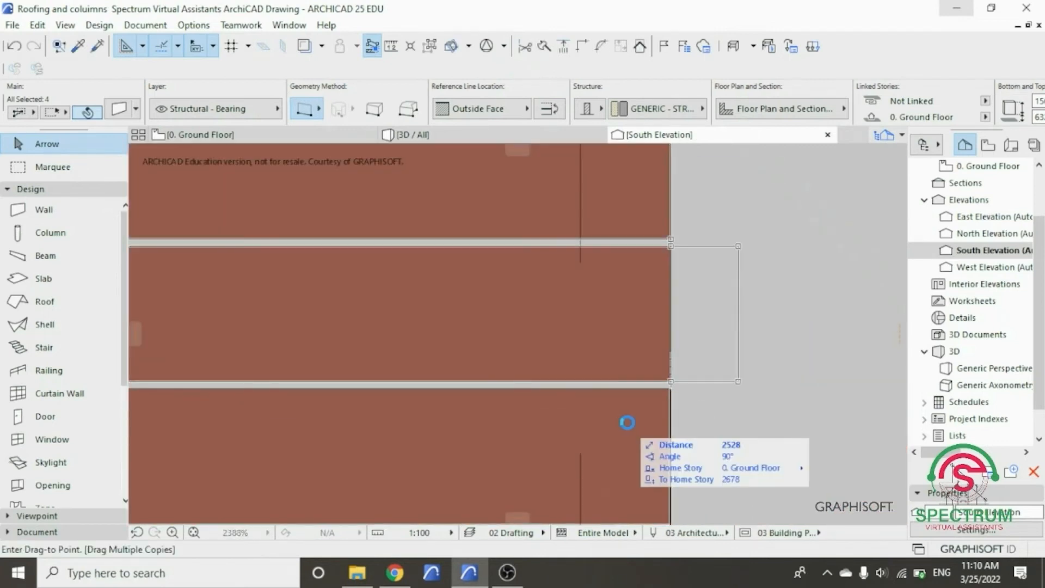
- Place a fifth copy of the four-strip set 3160 vertically up, crossing the projecting roof slab
scroll(627, 425, up, 6)
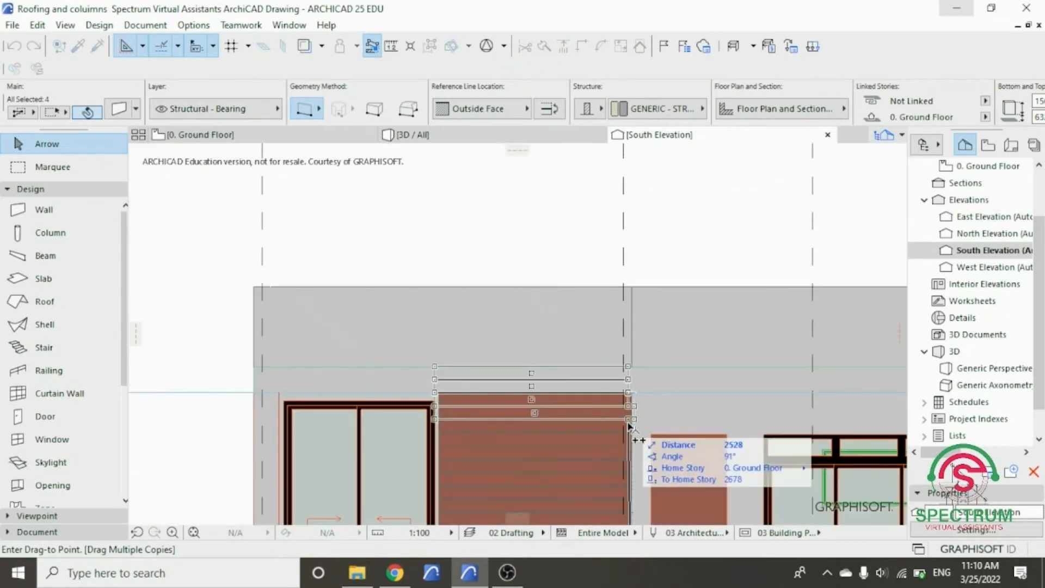
scroll(627, 365, up, 5)
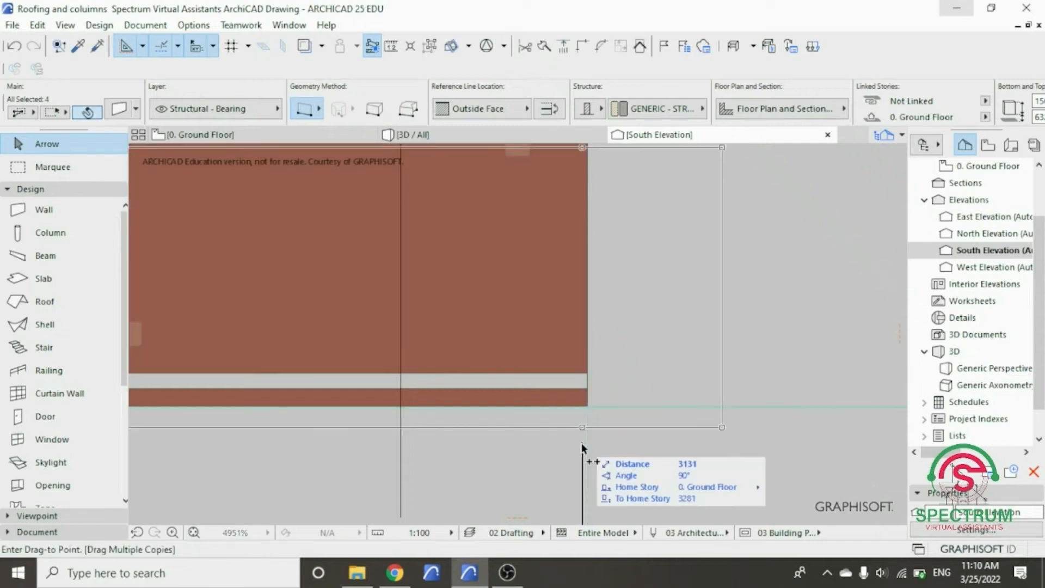
scroll(579, 449, down, 5)
scroll(580, 445, down, 3)
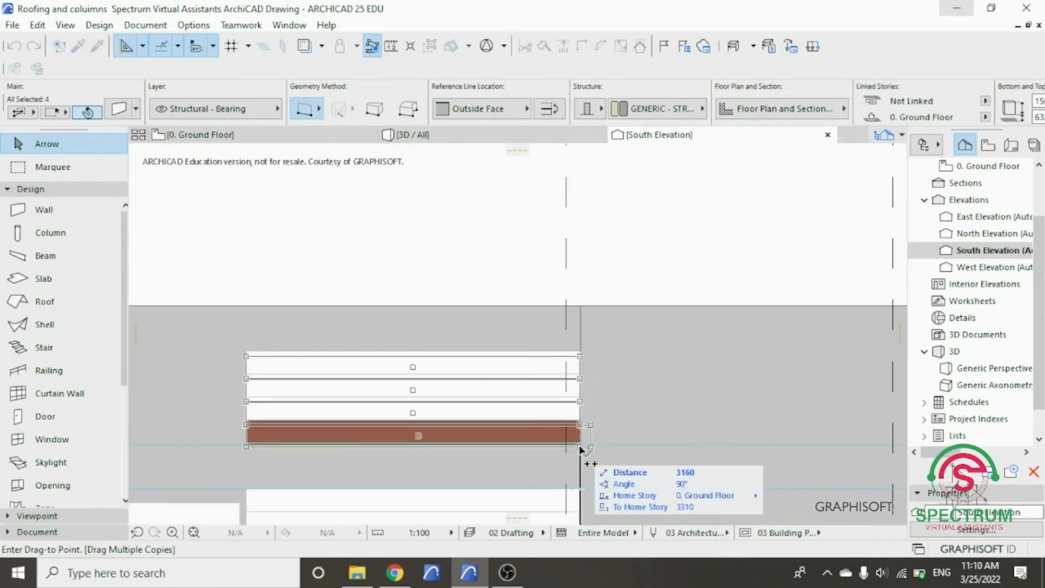
- Place the last copy of the four-strip set at the fifth set's upper corner, finish the multiple-copy operation and clear the selection
scroll(580, 344, up, 3)
scroll(580, 349, up, 3)
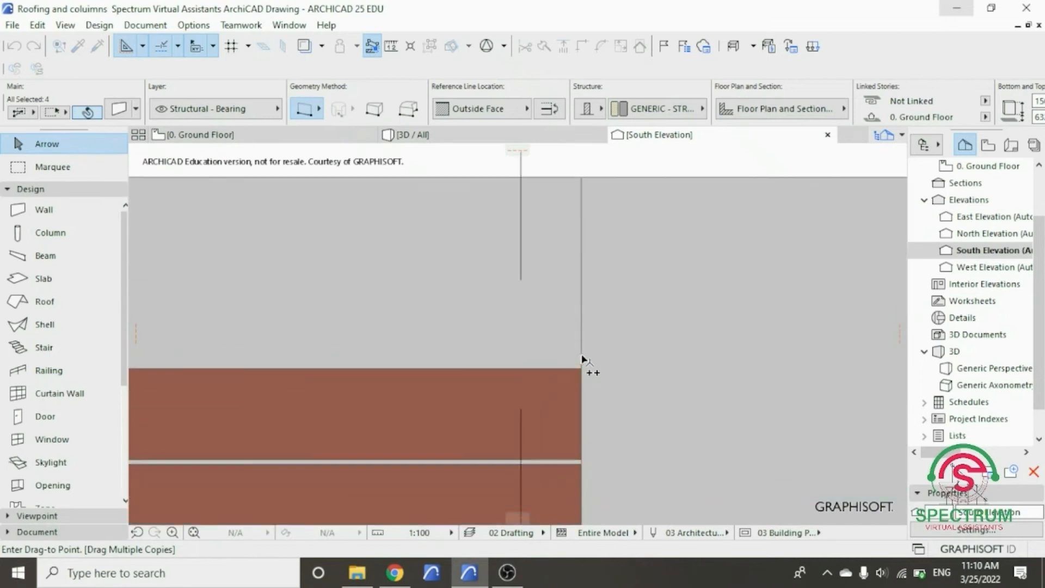
click(582, 373)
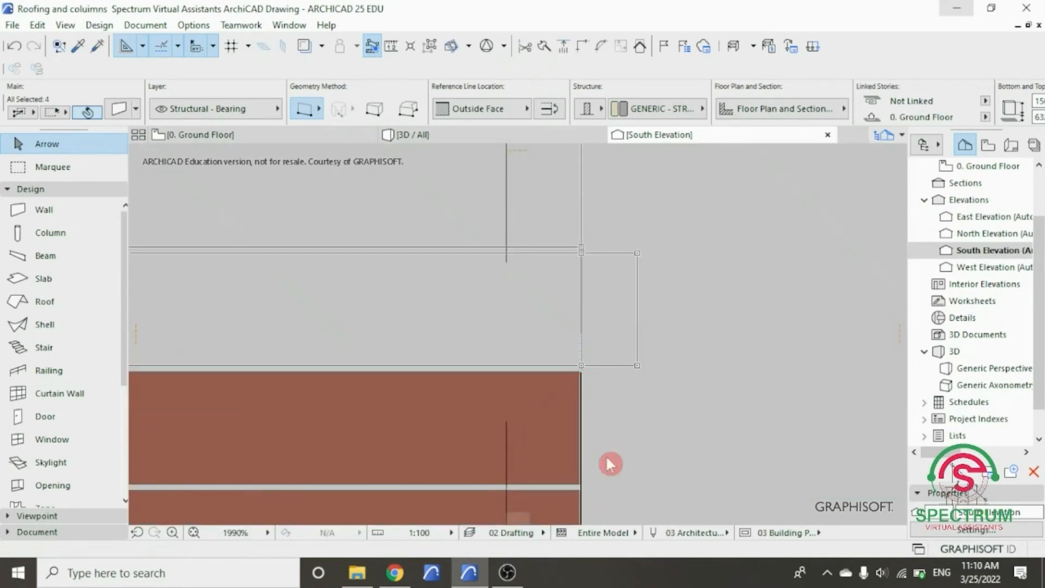
scroll(584, 444, down, 5)
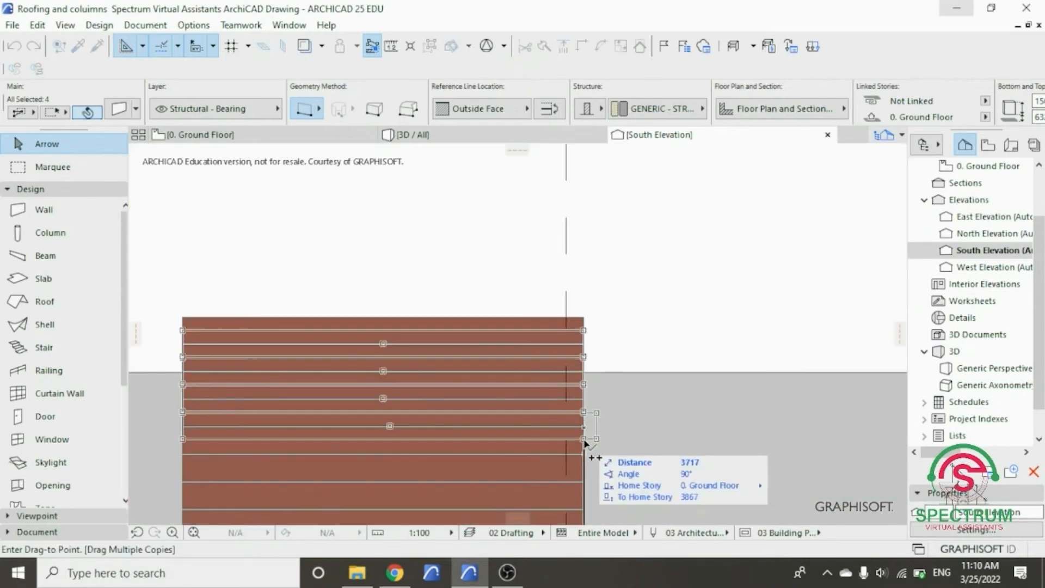
click(584, 399)
key(Escape)
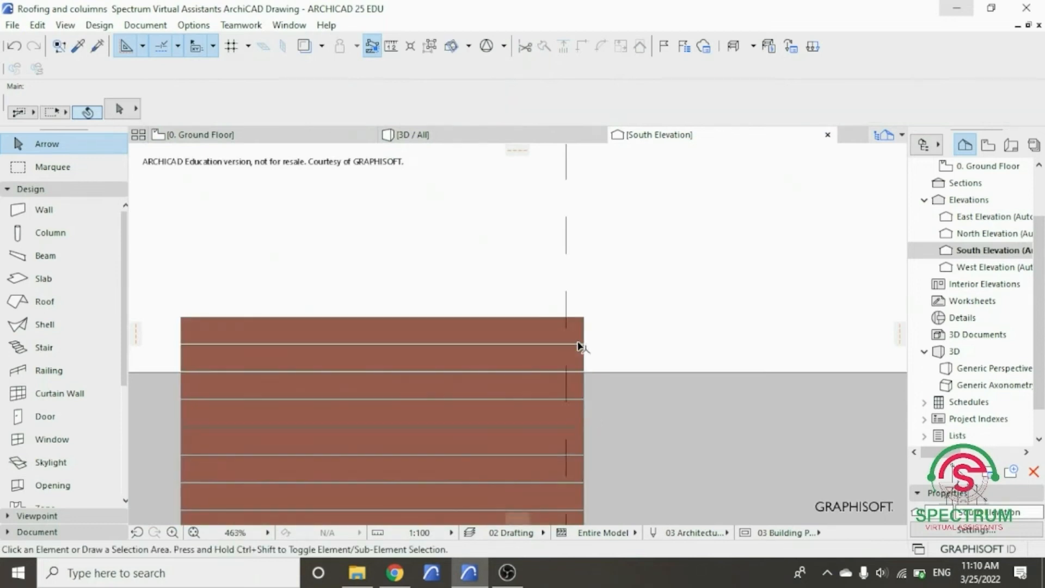
- Delete the two uppermost front strips that rise above the top of the parapet
scroll(588, 359, up, 3)
click(593, 398)
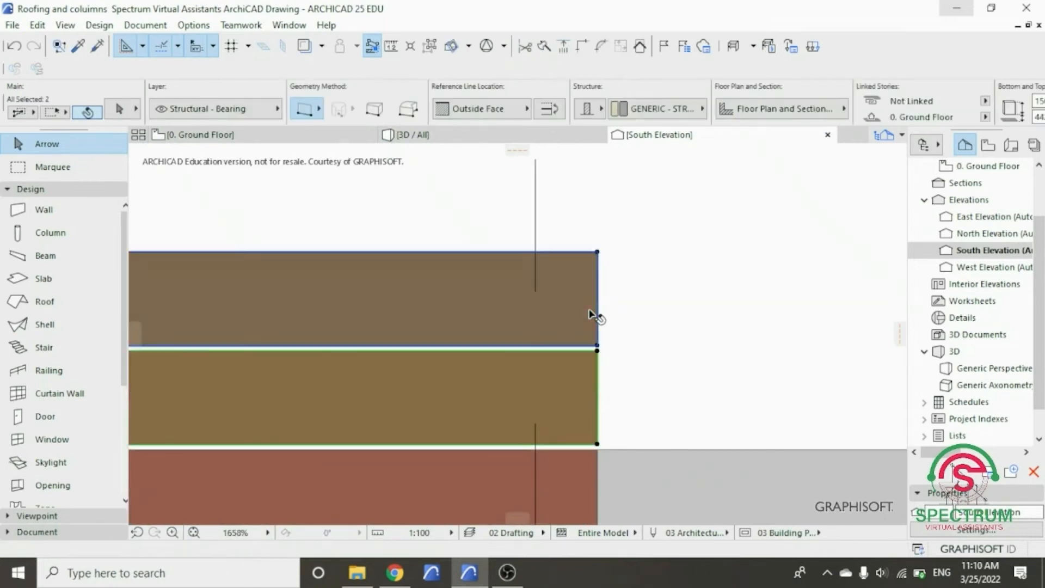
key(Delete)
scroll(633, 300, down, 1)
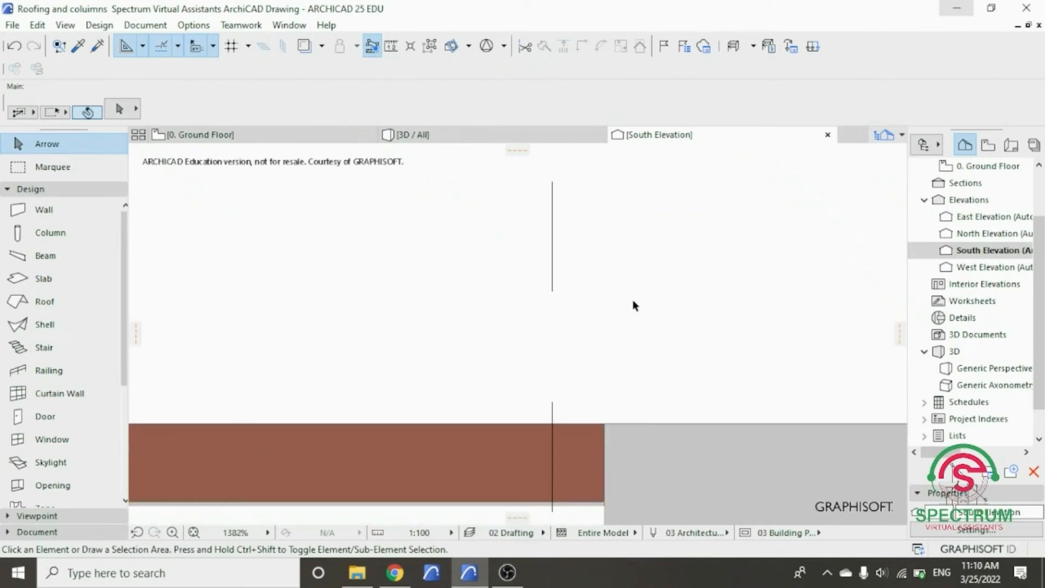
- Examine the front strip cladding across the whole south elevation and from several angles in the 3D view
click(194, 532)
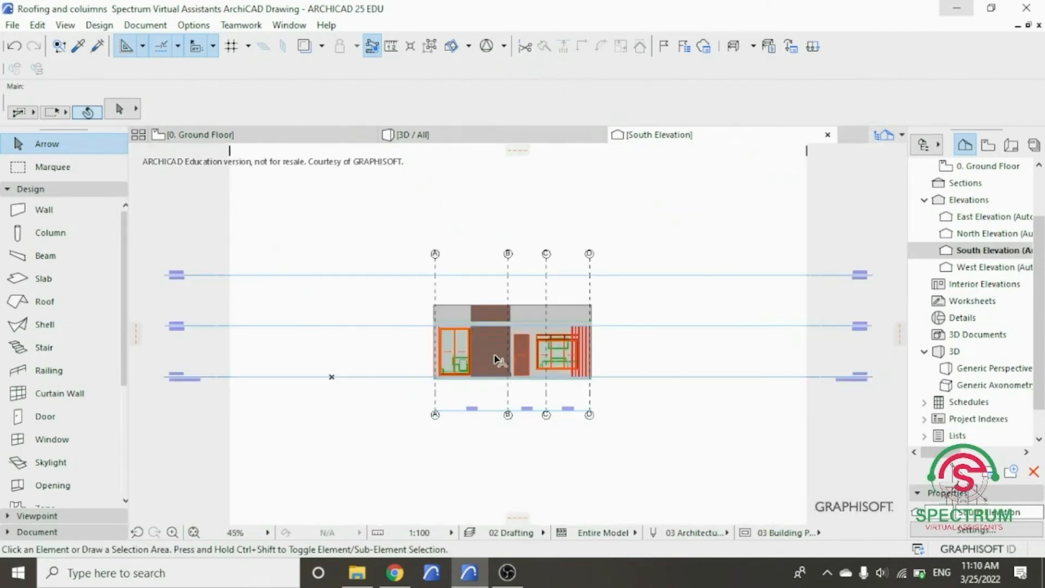
scroll(498, 359, up, 2)
scroll(403, 253, up, 2)
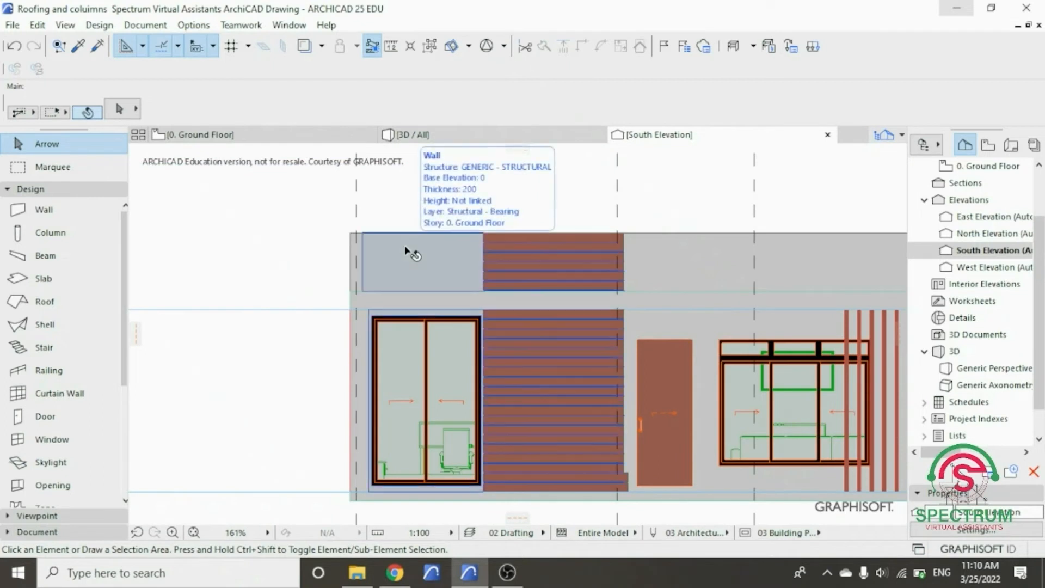
scroll(250, 280, down, 2)
scroll(501, 293, up, 1)
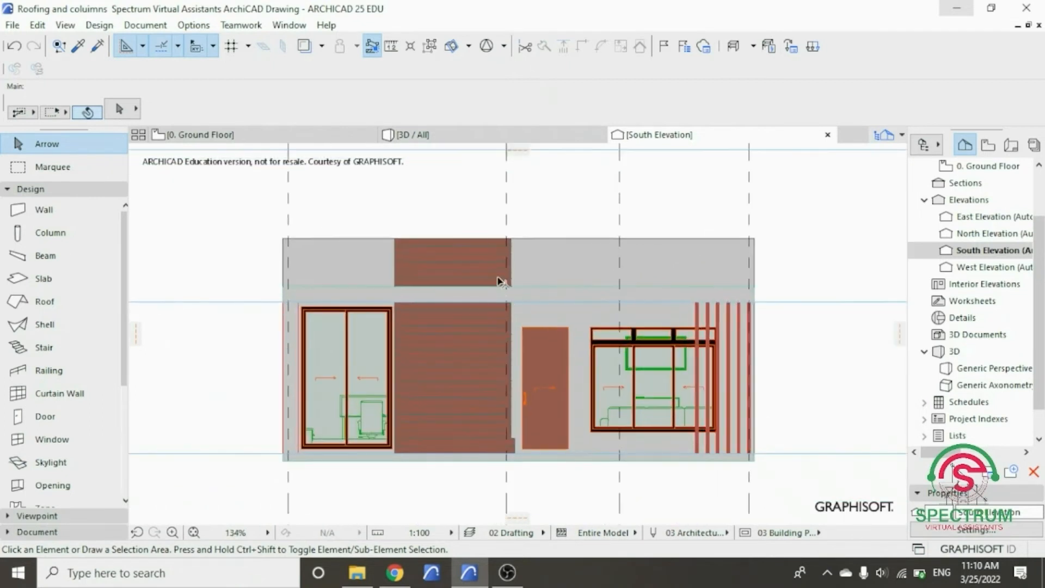
click(433, 138)
drag(494, 332, 627, 373)
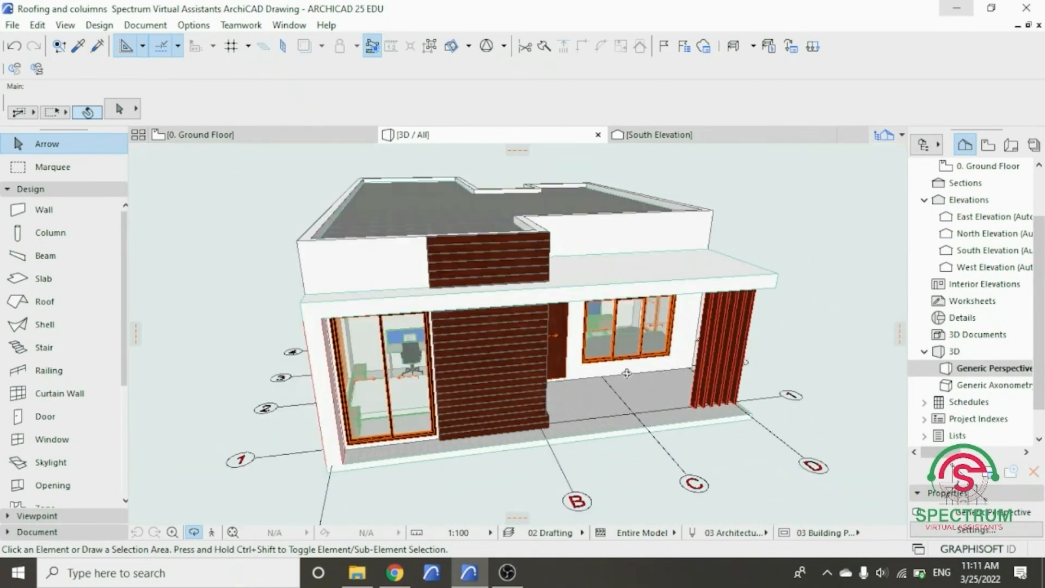
drag(631, 229, 370, 233)
drag(471, 245, 533, 238)
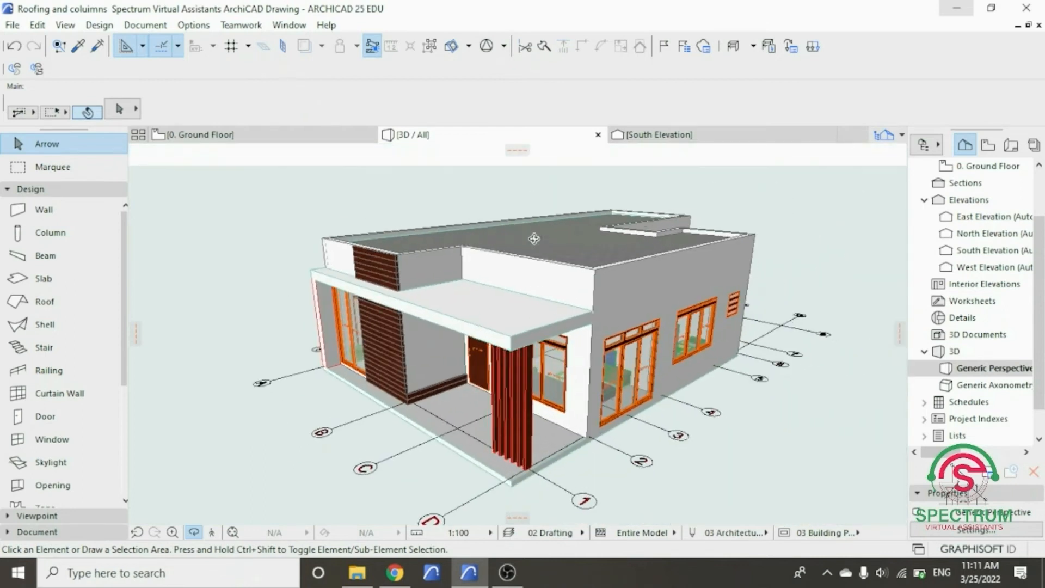
scroll(401, 304, up, 1)
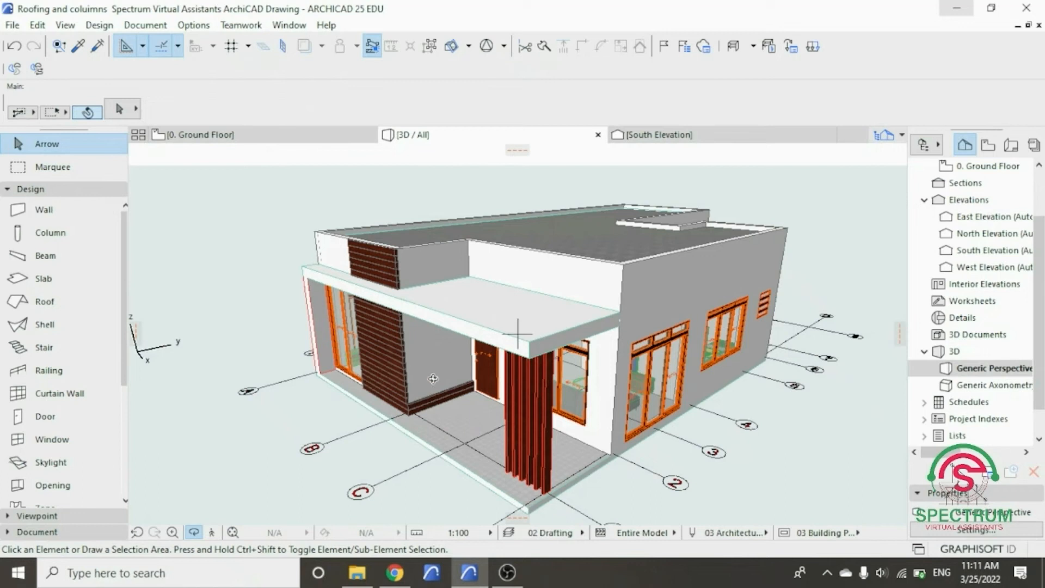
drag(404, 275, 459, 267)
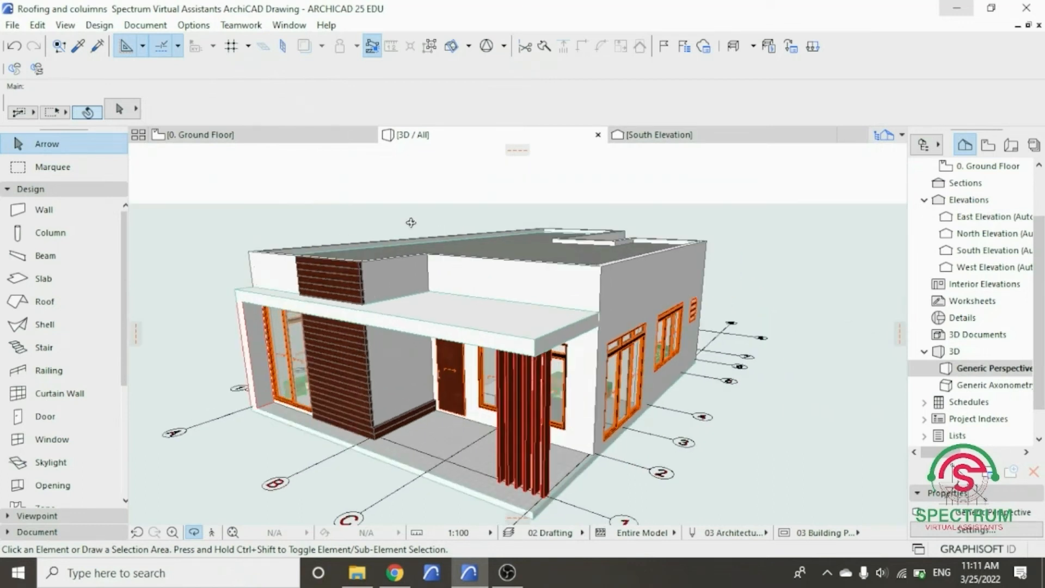
- Open the East Elevation with current view settings from its marker on the Ground Floor plan
click(278, 139)
scroll(380, 342, down, 10)
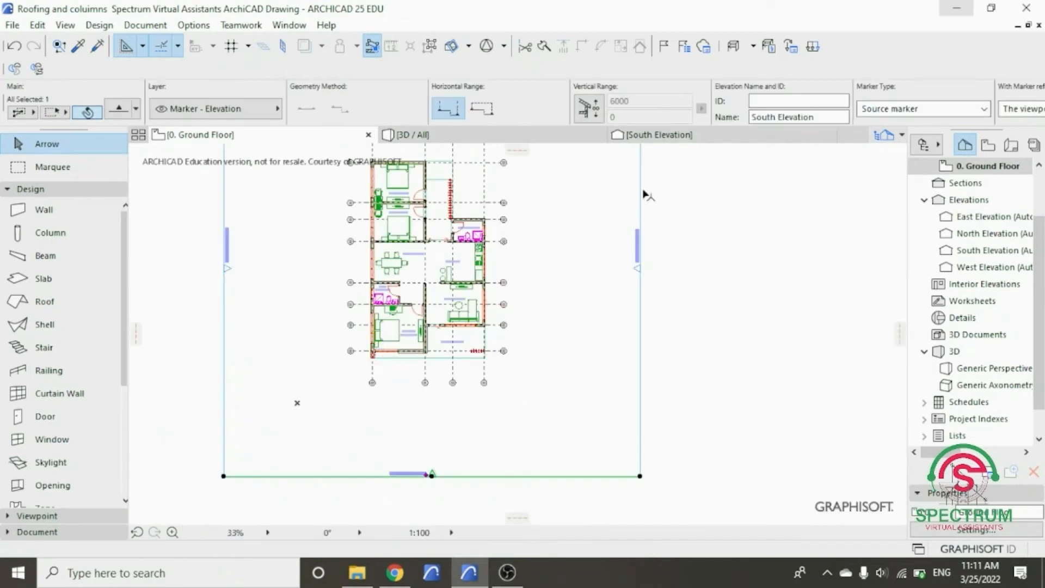
scroll(644, 194, down, 2)
right_click(716, 194)
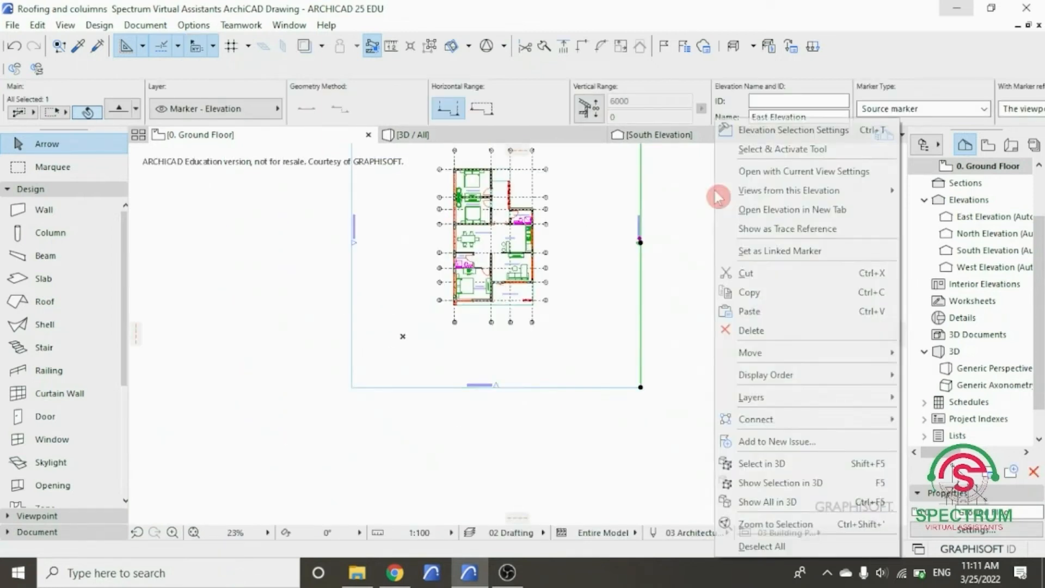
click(778, 172)
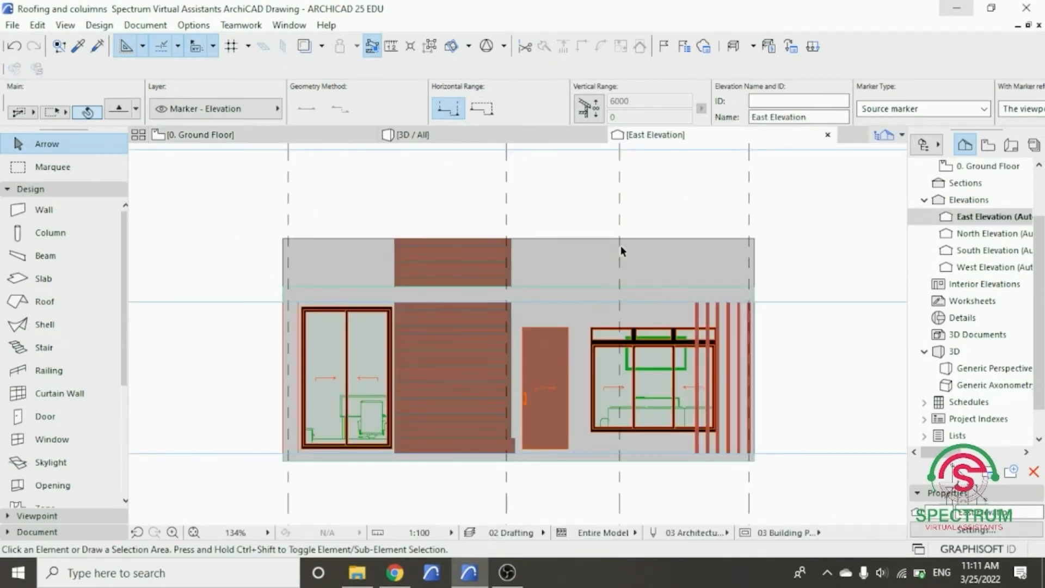
- Examine the two side strips at the base of the bedroom corner and their ends beside the front strip stack
scroll(300, 350, down, 2)
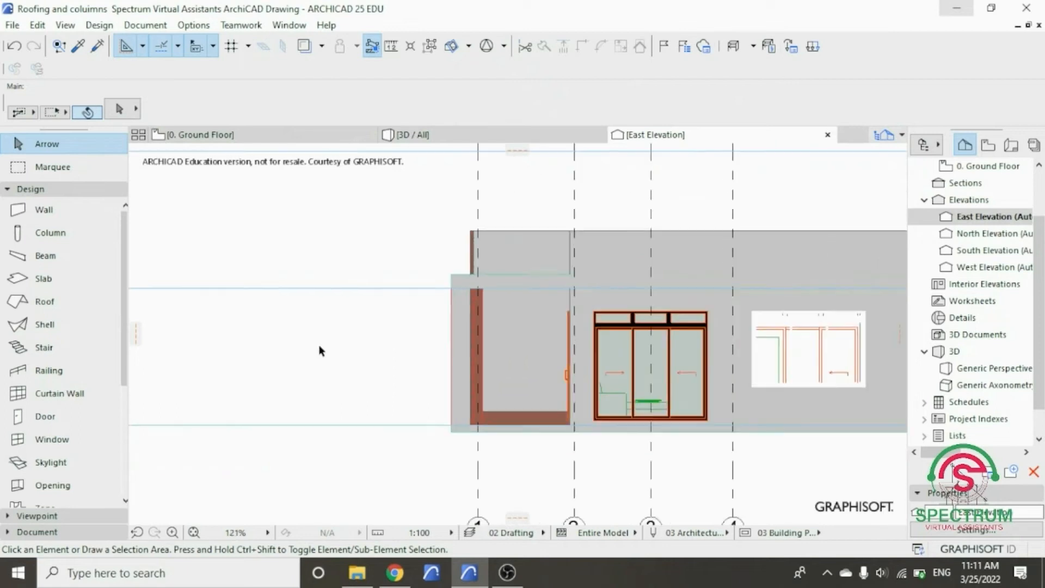
scroll(481, 374, up, 2)
scroll(466, 402, up, 8)
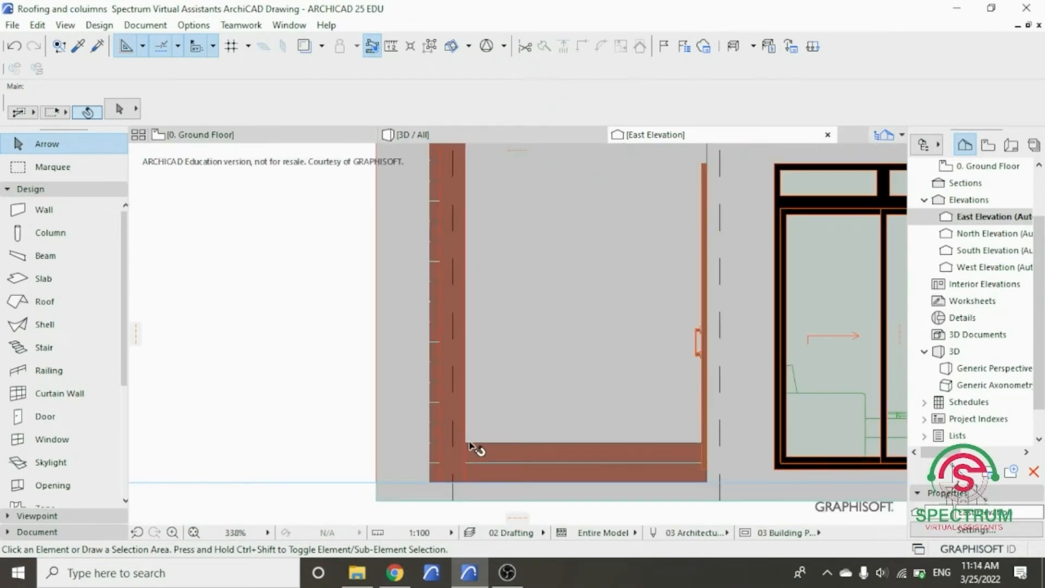
scroll(464, 462, up, 5)
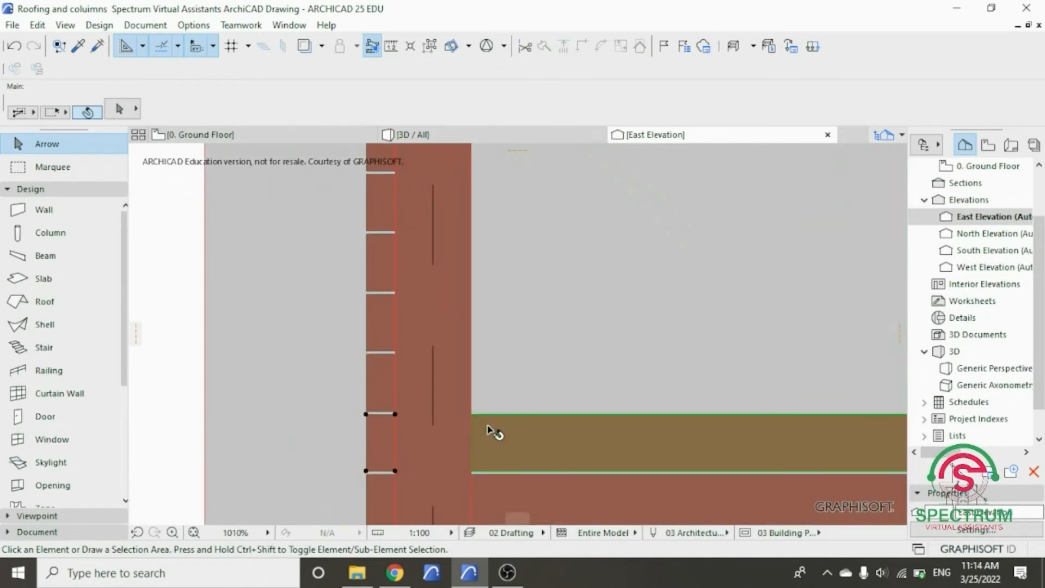
click(488, 430)
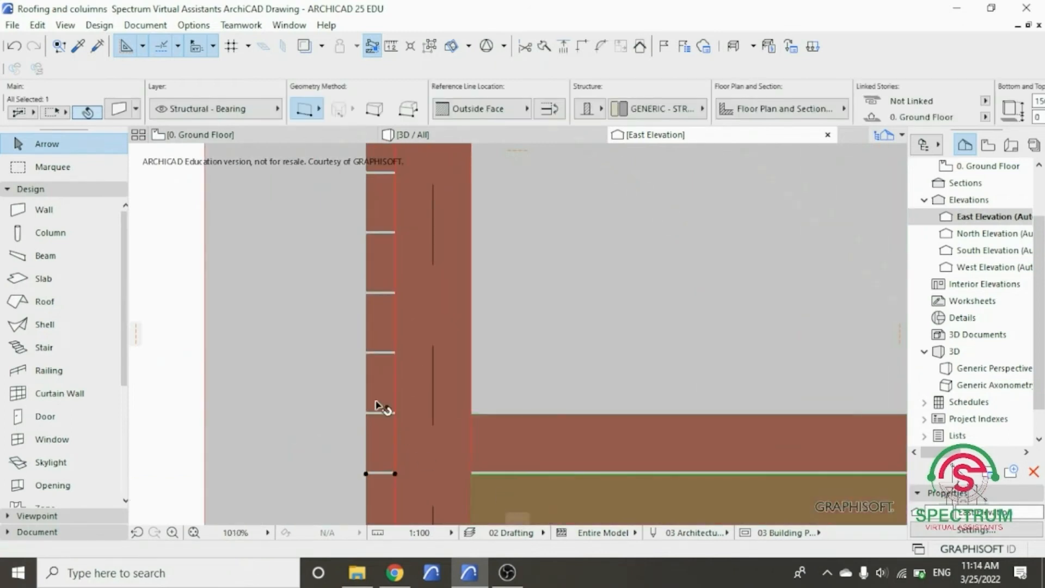
scroll(381, 407, down, 5)
scroll(377, 408, up, 4)
scroll(346, 442, down, 5)
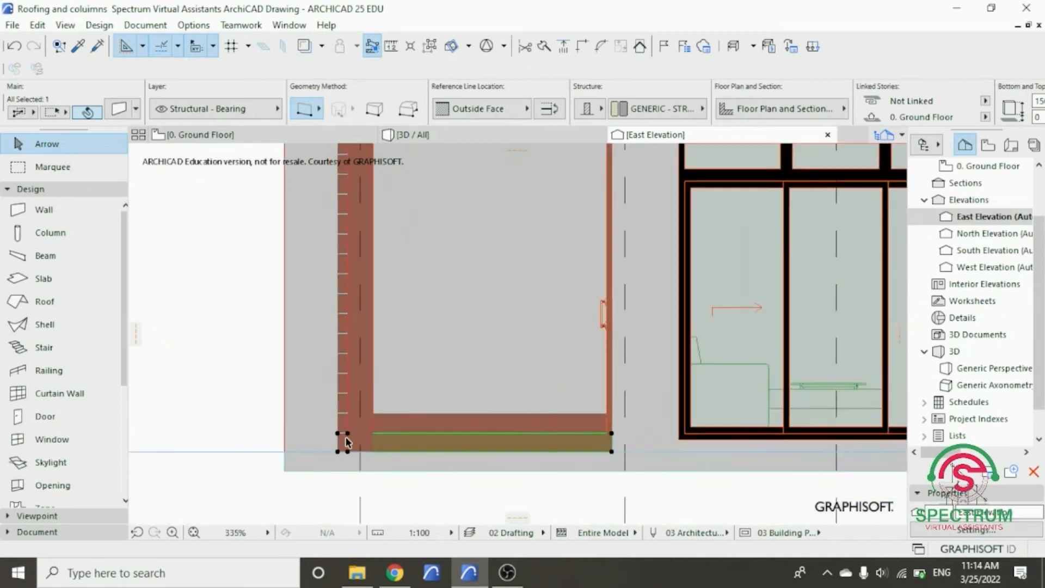
scroll(347, 442, down, 5)
scroll(336, 363, up, 3)
click(250, 347)
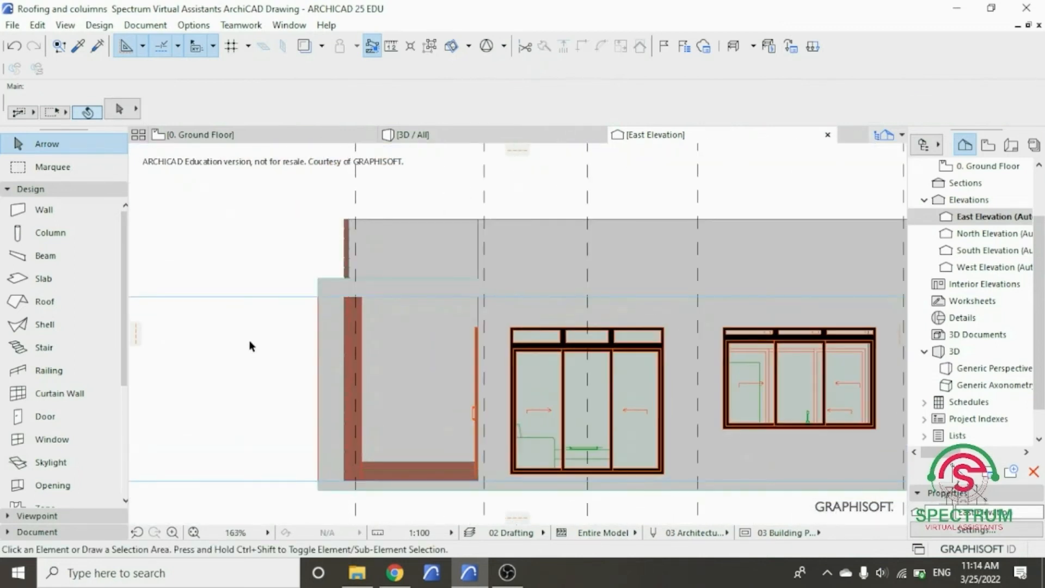
scroll(341, 472, up, 10)
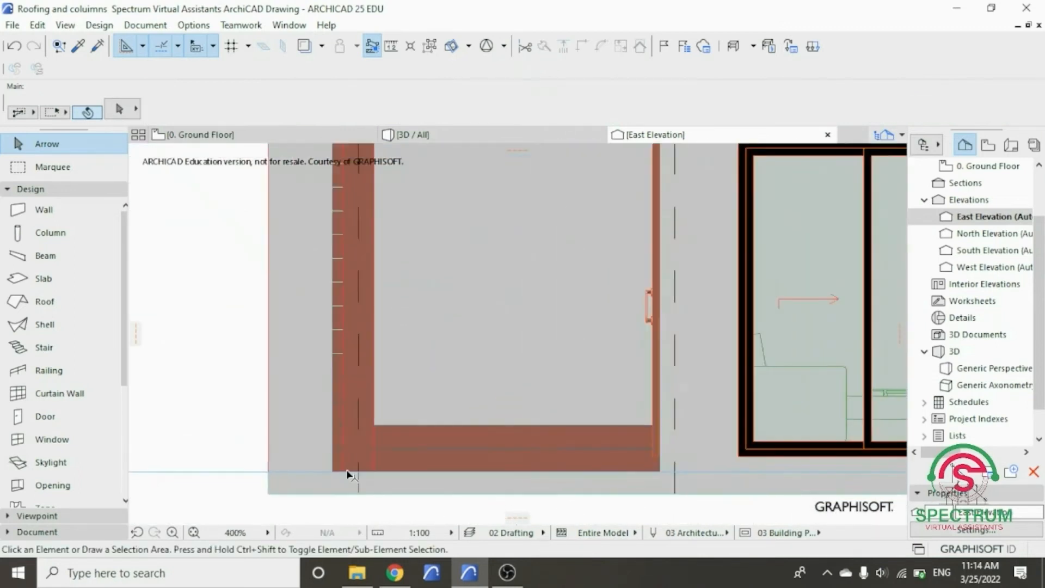
- Drag a copy of the second side strip upward to form the third strip, aligned with the front strips and keeping the 8 gap
scroll(381, 457, up, 2)
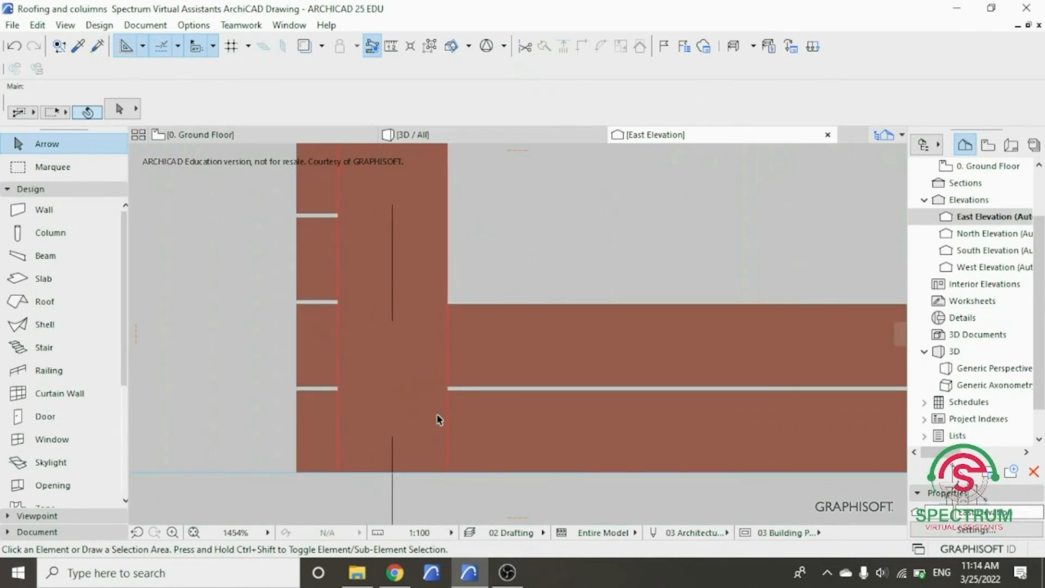
click(466, 401)
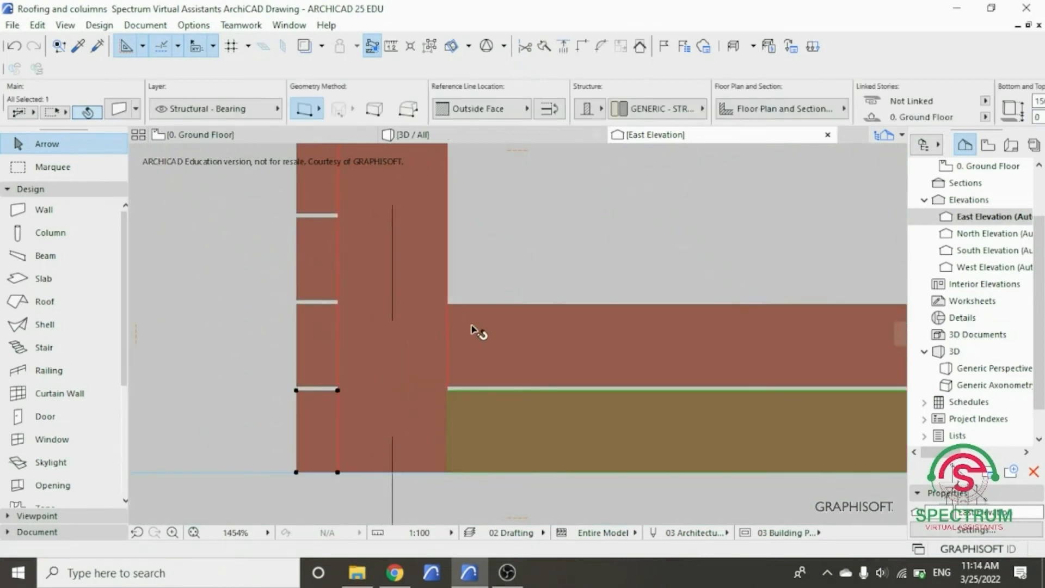
scroll(450, 414, up, 2)
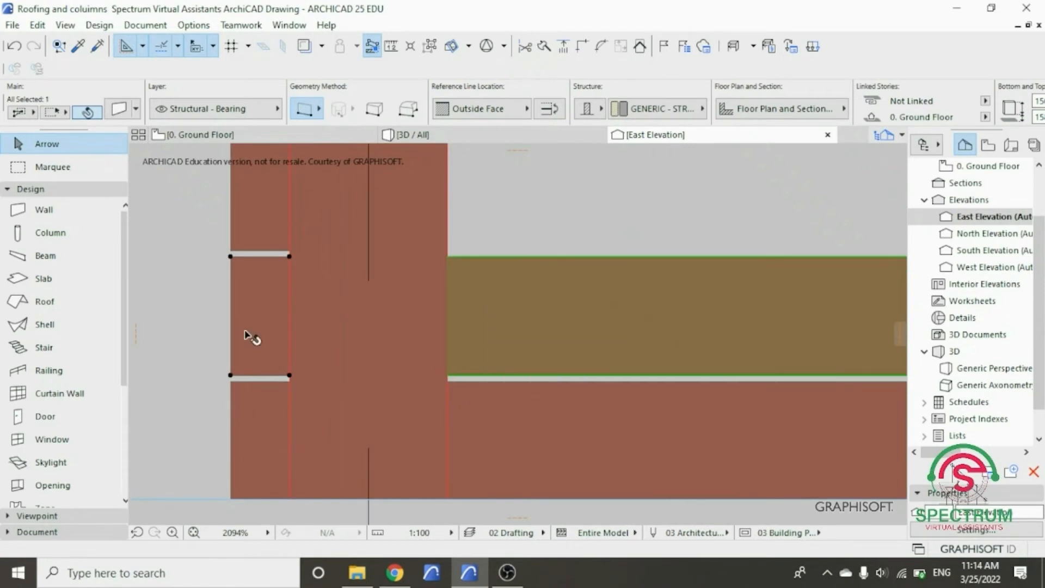
right_click(192, 274)
mouse_move(234, 311)
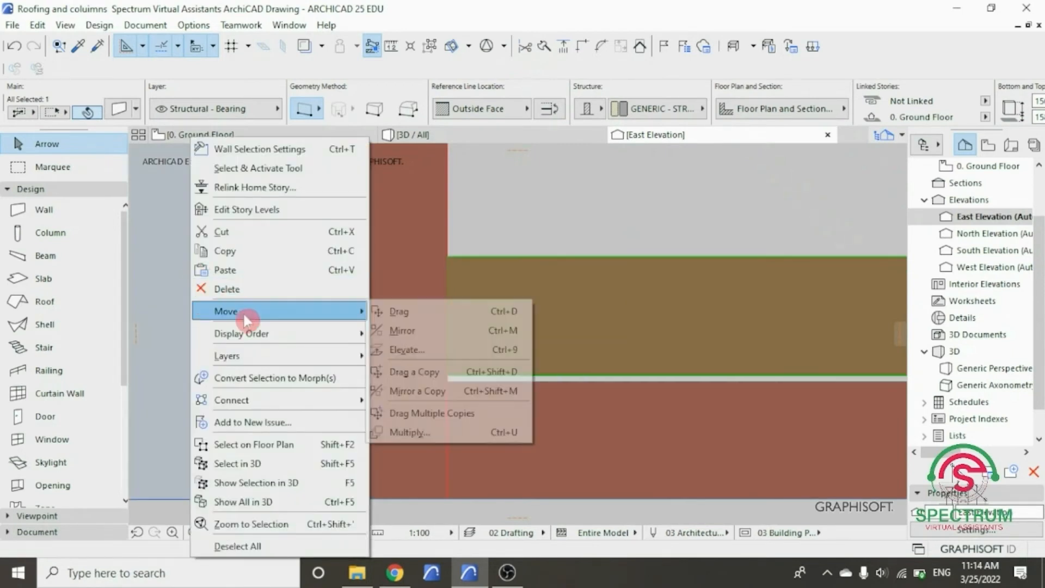
click(424, 372)
scroll(234, 391, up, 3)
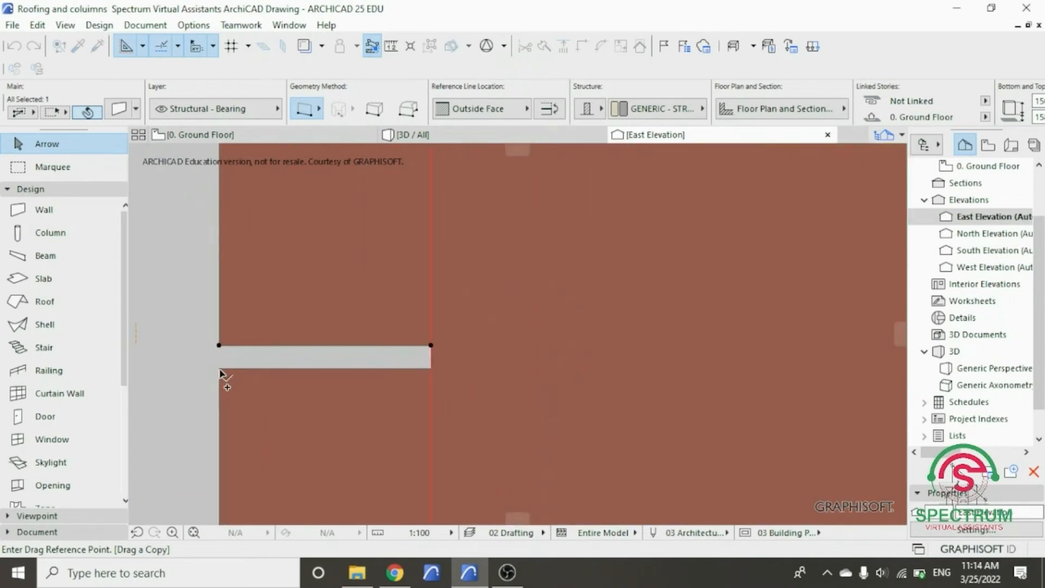
scroll(252, 454, down, 3)
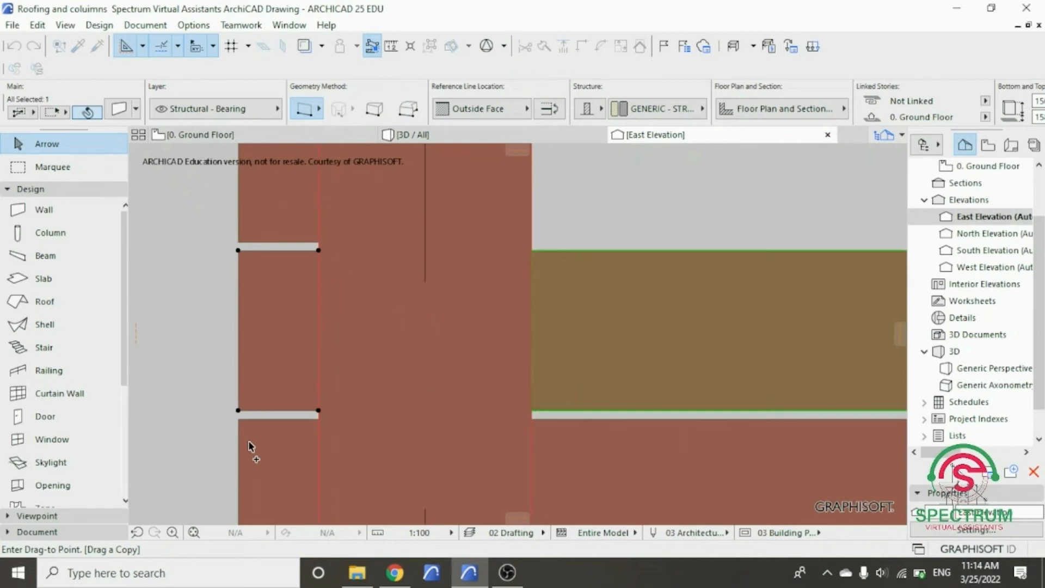
scroll(240, 266, up, 4)
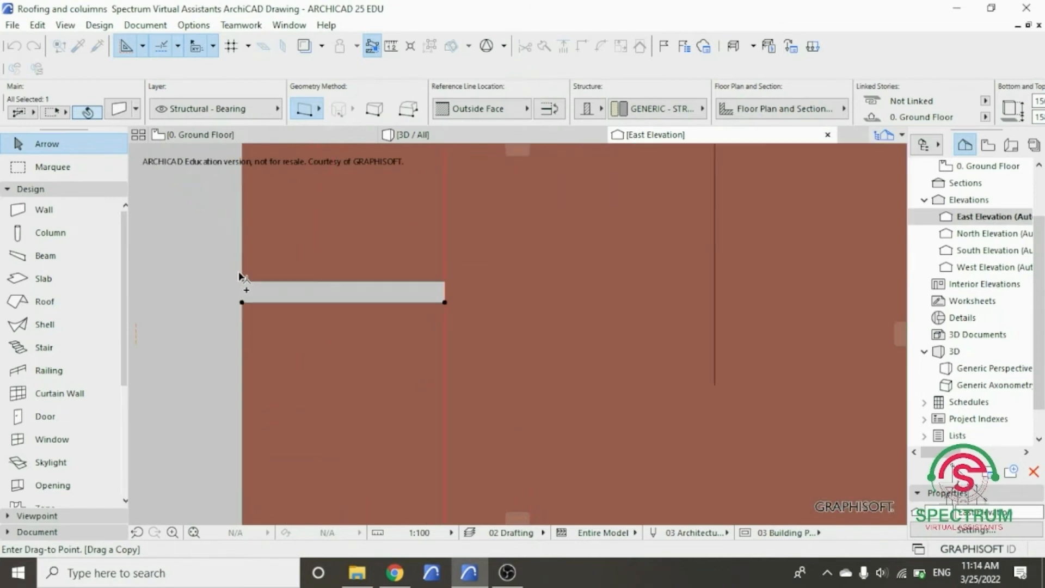
click(244, 329)
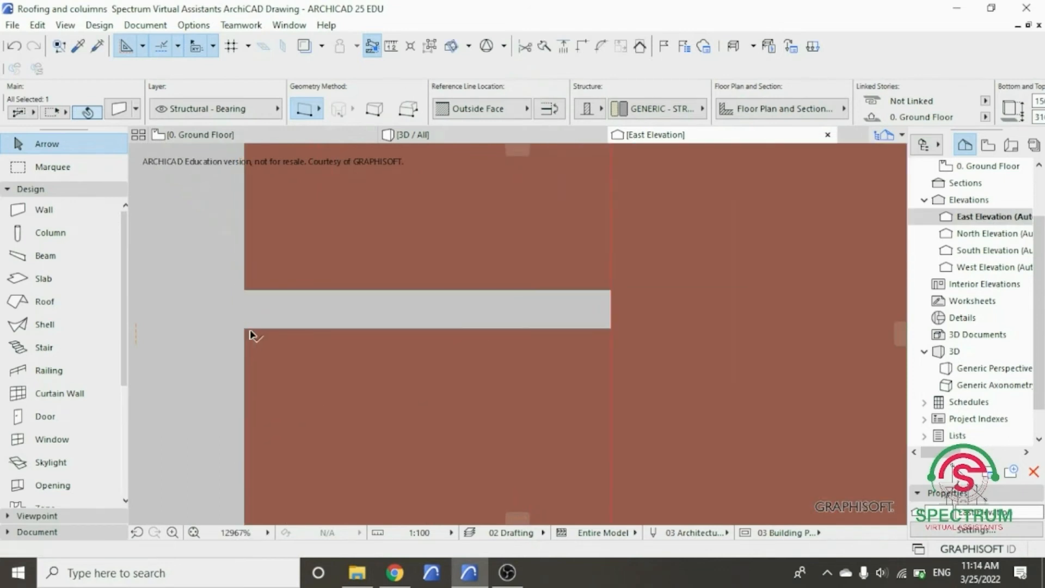
scroll(317, 392, down, 4)
scroll(357, 399, down, 6)
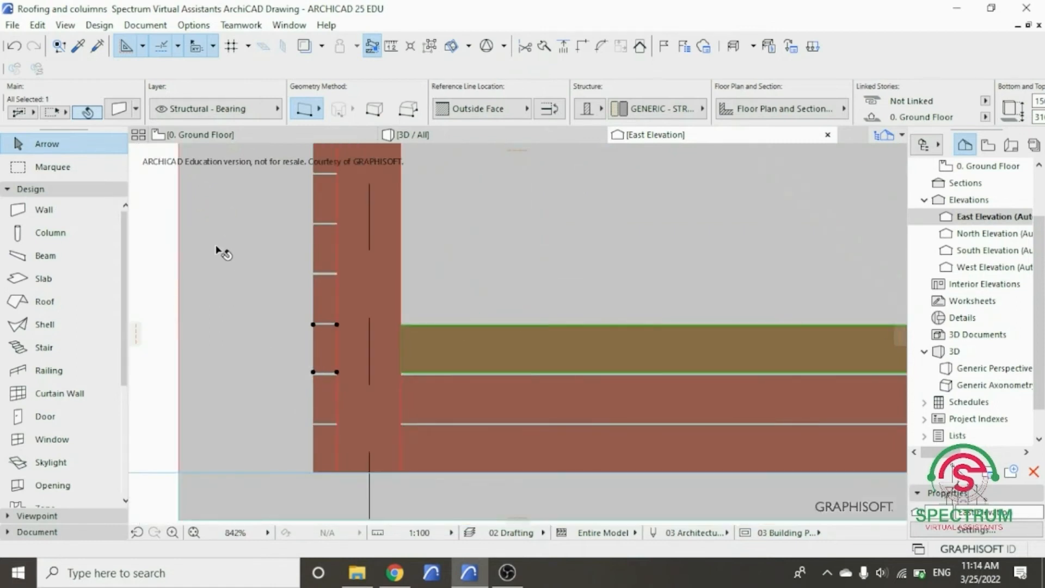
right_click(216, 249)
mouse_move(273, 313)
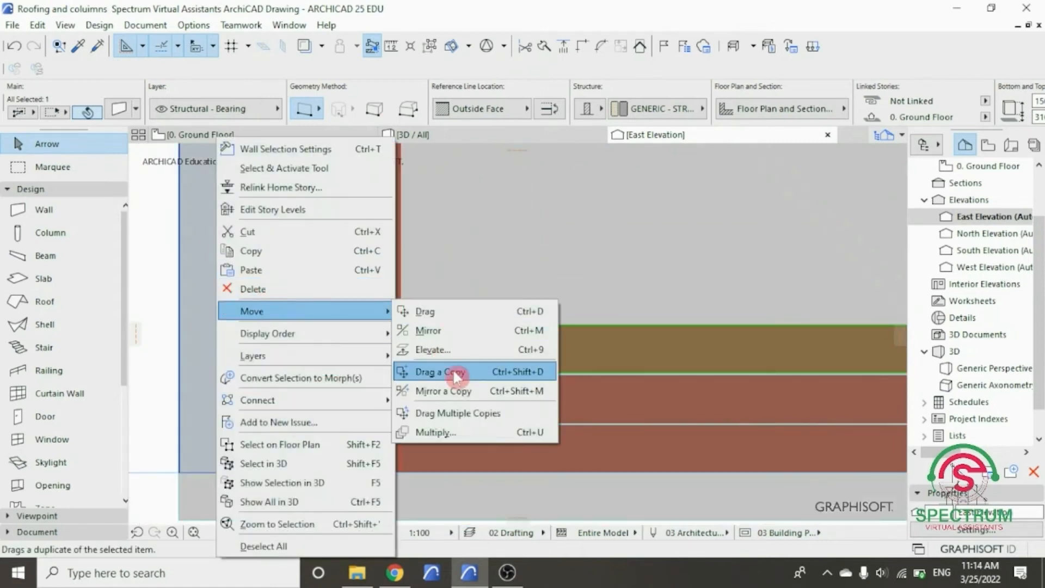
click(451, 413)
scroll(305, 313, up, 8)
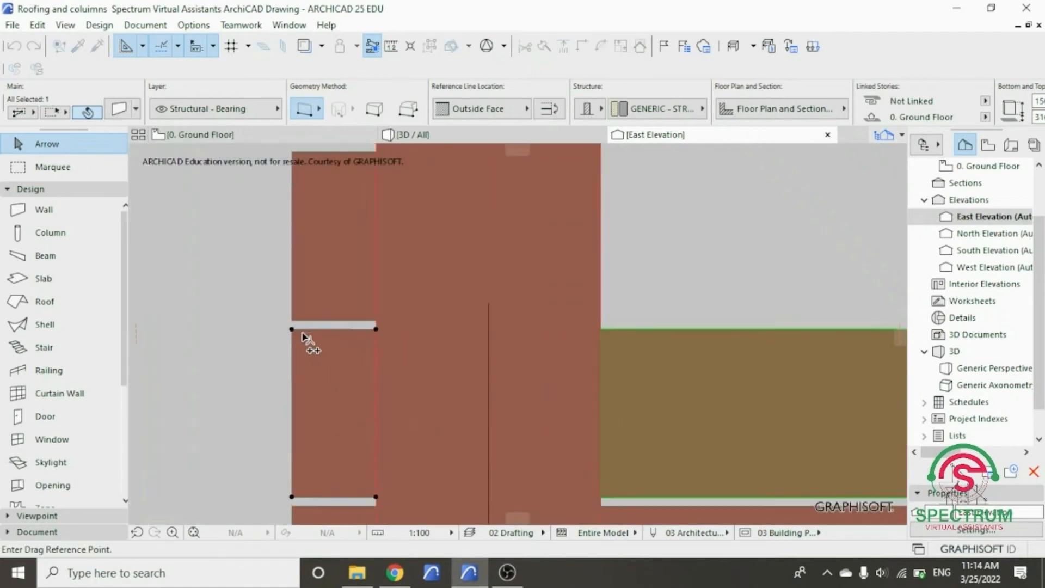
click(286, 327)
scroll(304, 409, down, 3)
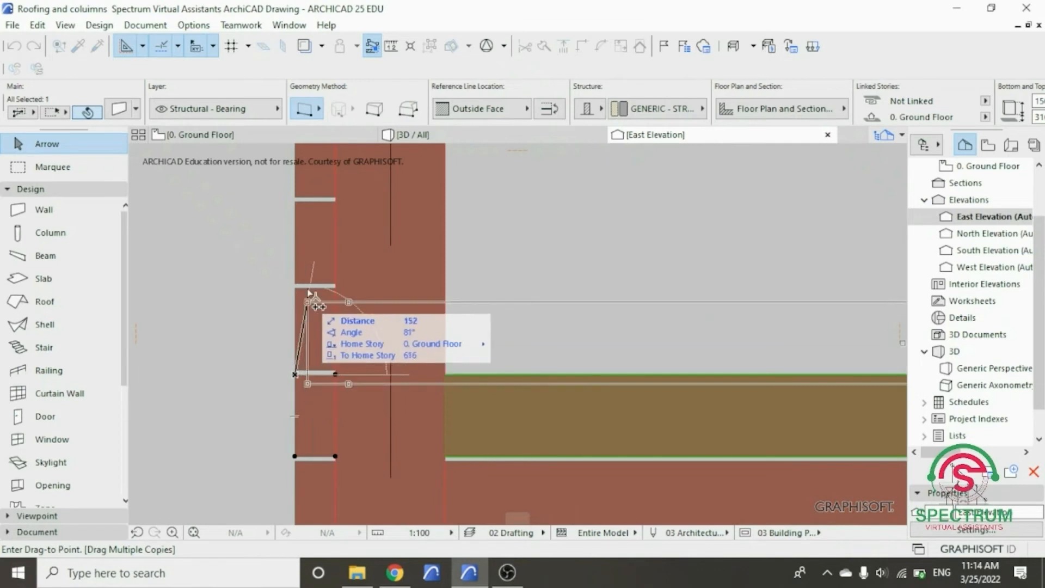
click(299, 227)
scroll(366, 345, down, 2)
- Select the second and third side strips together and drag multiple copies, placing the first pair from the first strip's top to the third strip's top
shift+click(447, 428)
right_click(442, 439)
mouse_move(511, 188)
click(659, 287)
scroll(319, 475, up, 5)
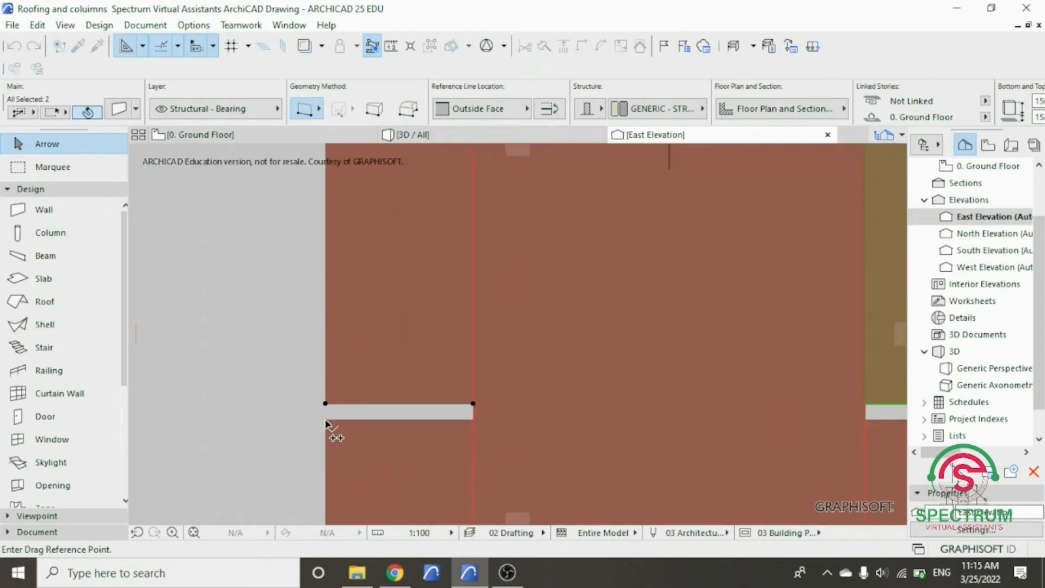
click(325, 420)
scroll(329, 425, down, 6)
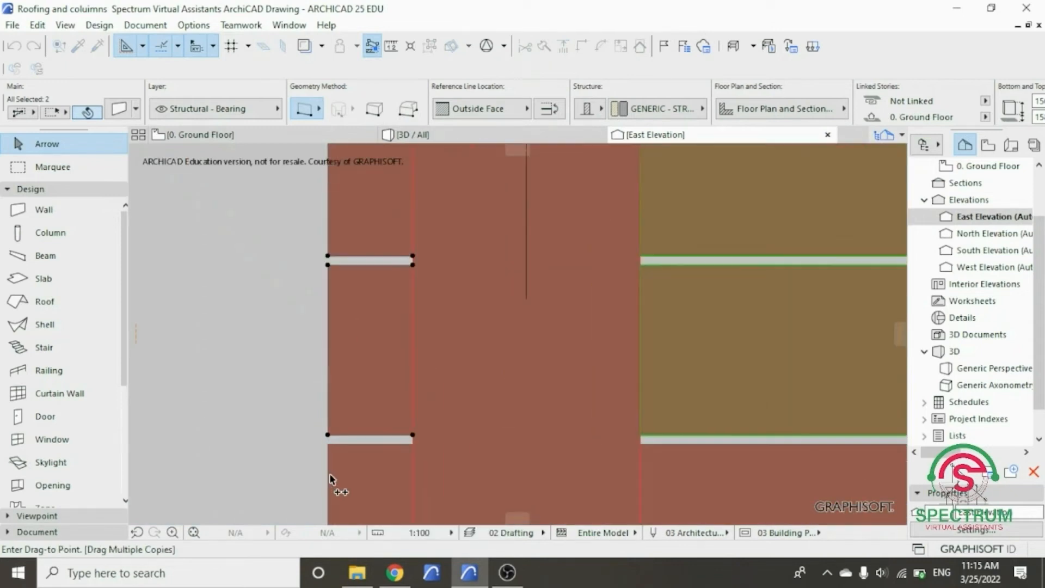
scroll(335, 338, up, 4)
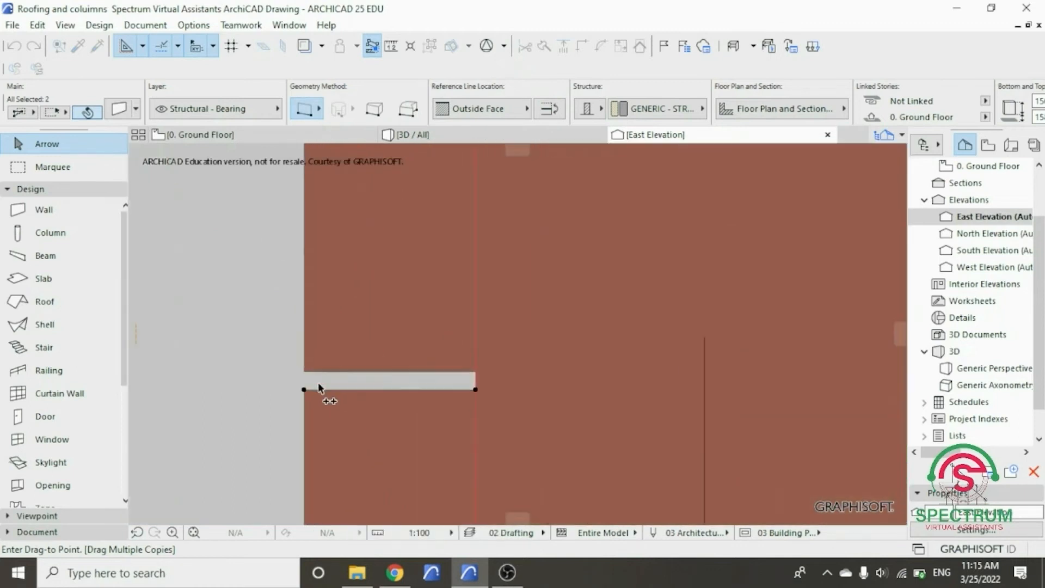
click(303, 391)
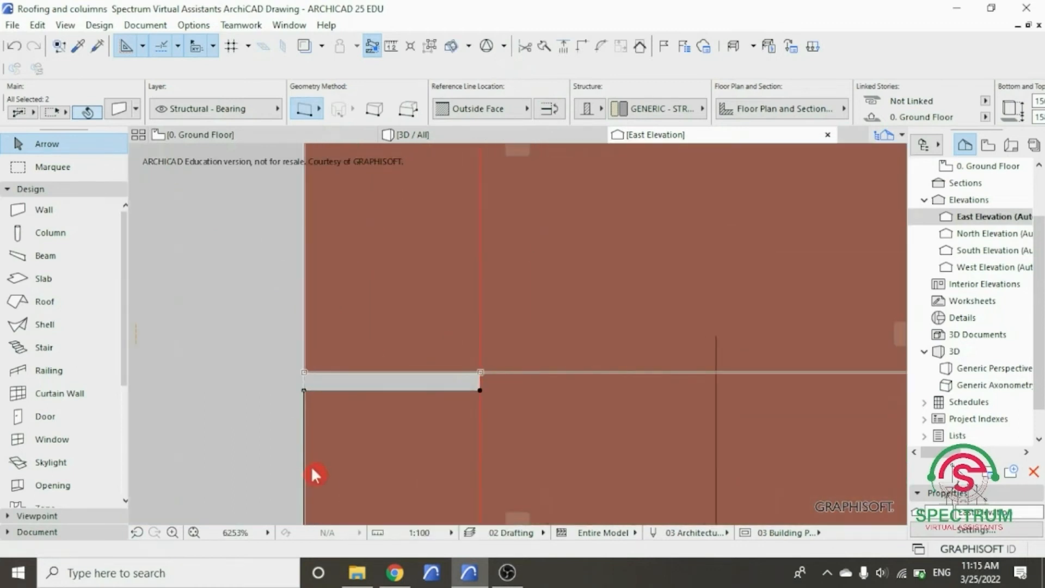
- Place the second and third pairs of side strip copies up the corner, aligned with the front strip joints, to a distance of 948
scroll(316, 471, down, 5)
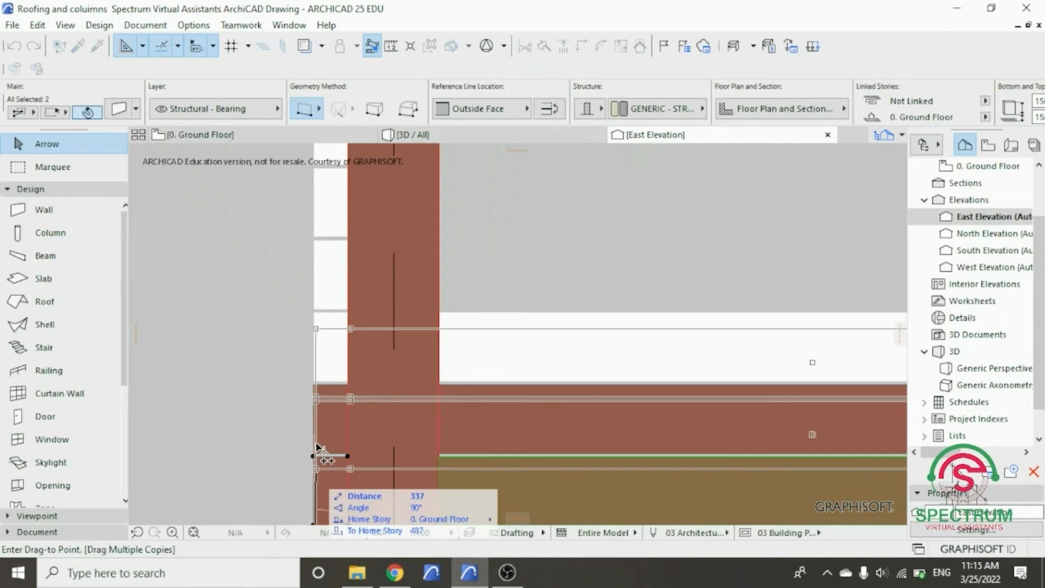
scroll(321, 394, up, 2)
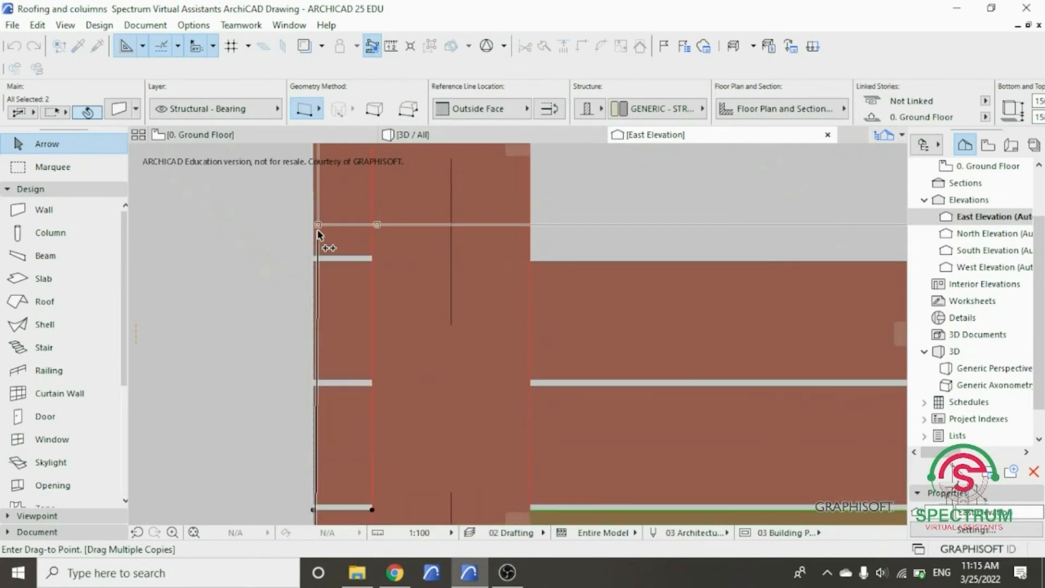
scroll(316, 256, up, 4)
scroll(309, 305, up, 2)
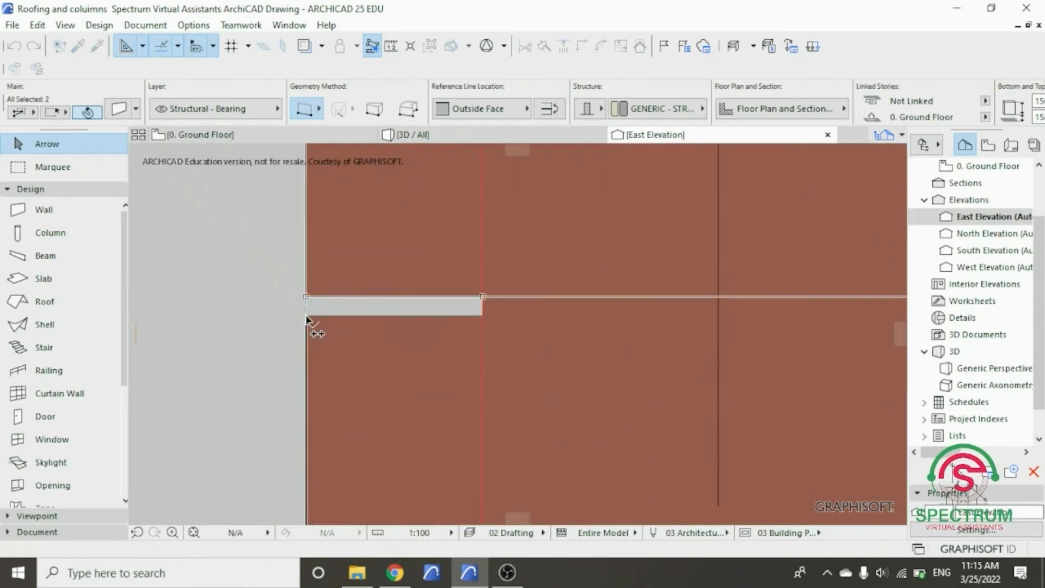
scroll(299, 414, down, 5)
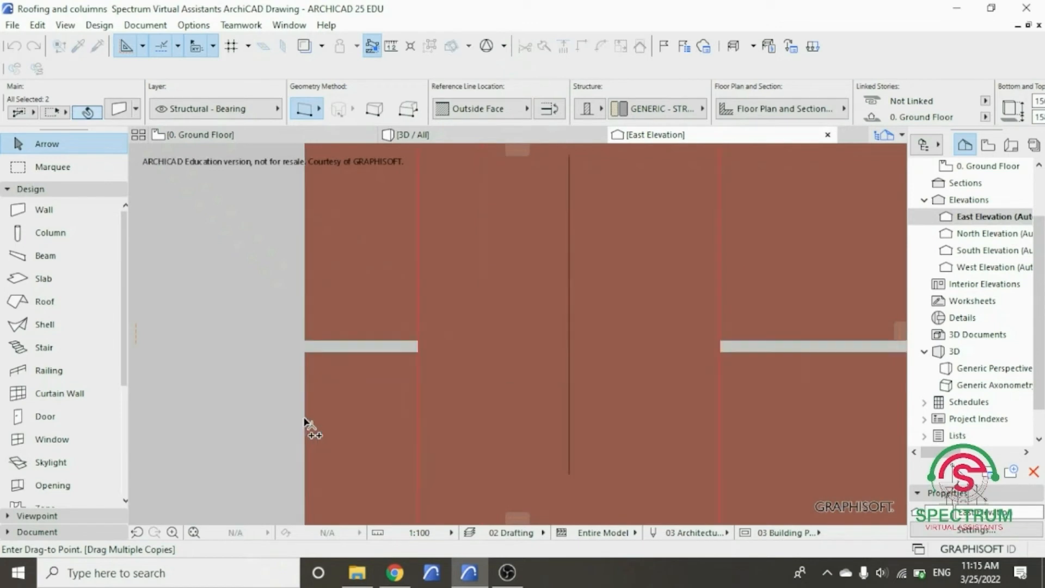
scroll(306, 421, up, 3)
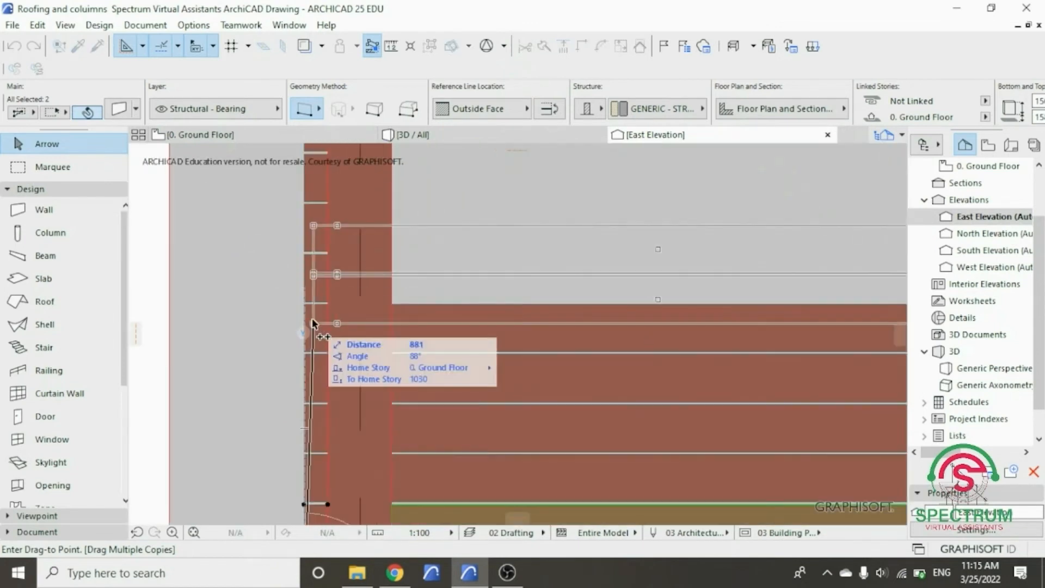
scroll(301, 308, up, 3)
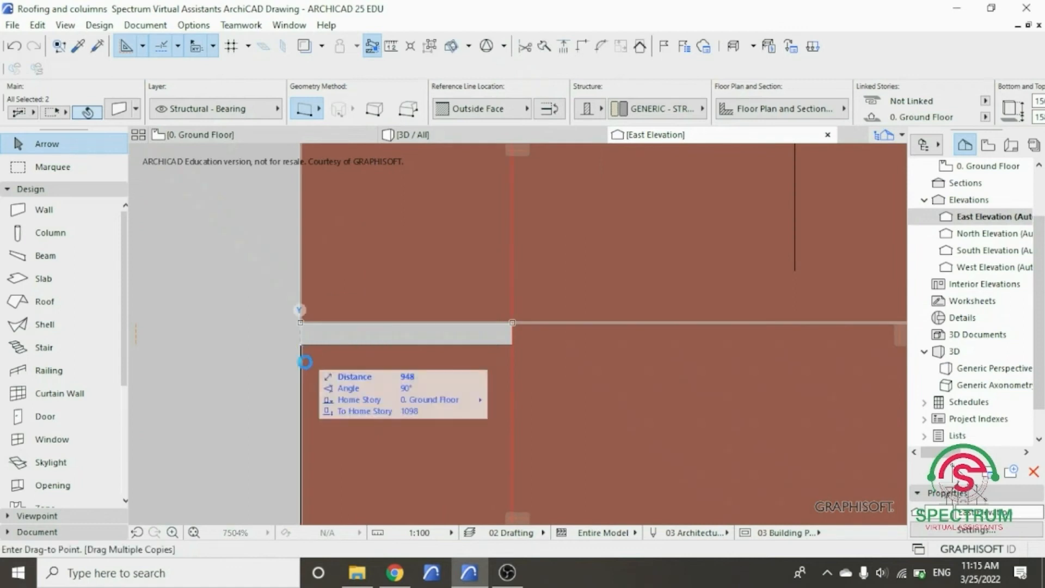
- Place the fourth and fifth pairs of side strip copies above the stack, aligned with the front strip joints, to a distance of 1580
scroll(303, 377, down, 4)
scroll(301, 391, down, 2)
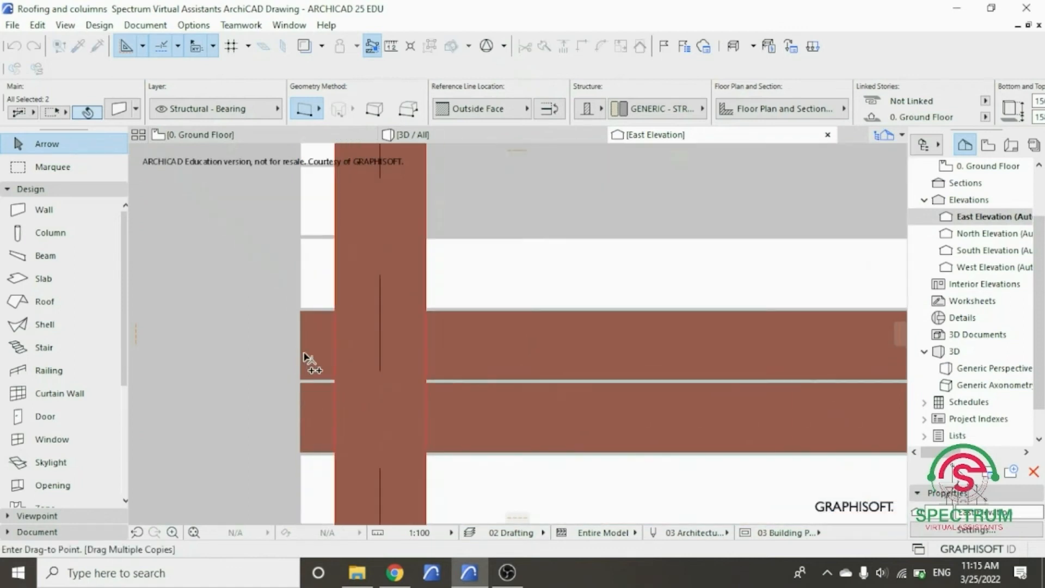
scroll(307, 298, up, 2)
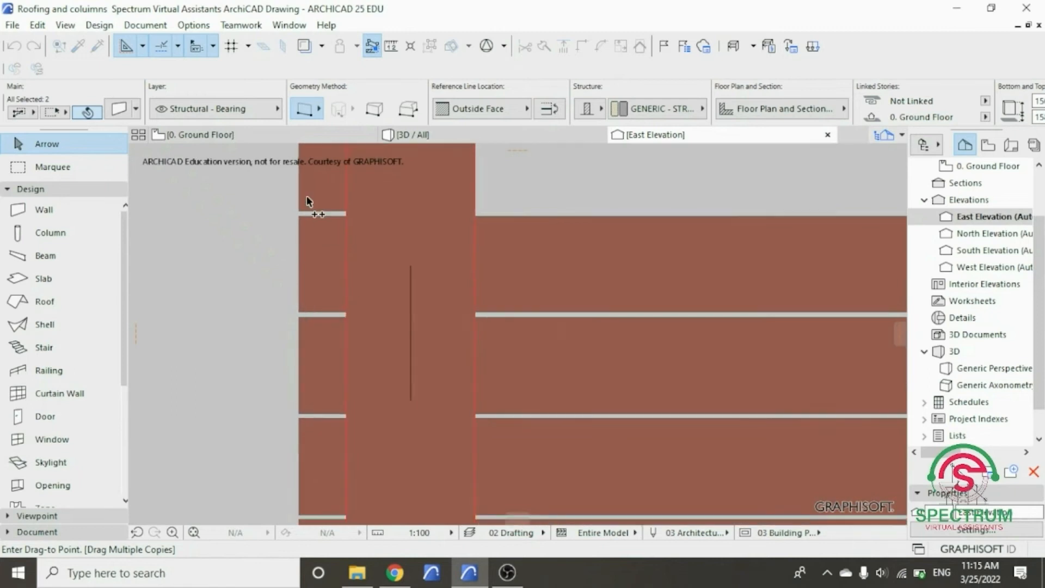
scroll(297, 187, up, 5)
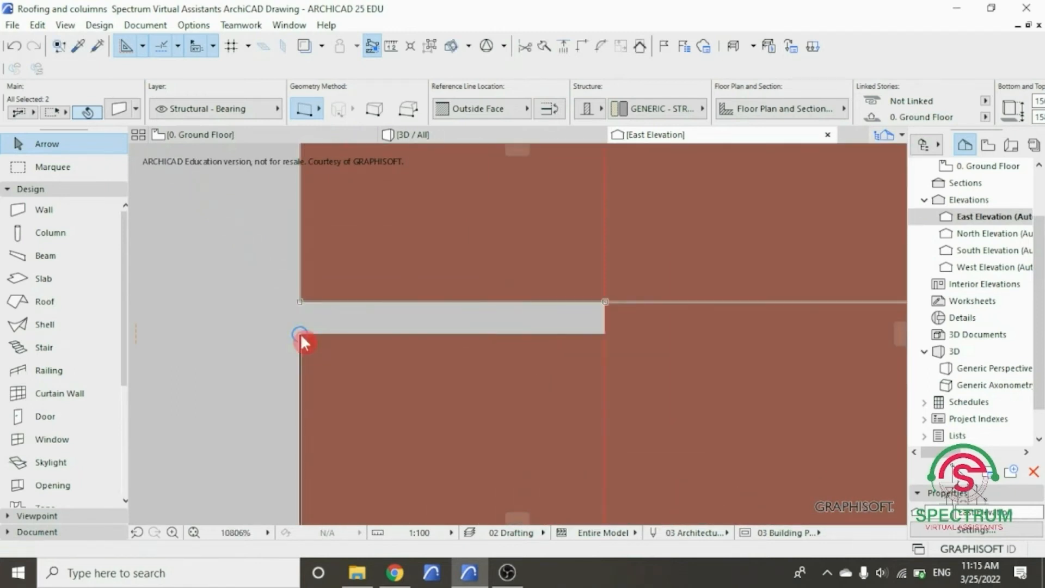
scroll(312, 395, down, 1)
scroll(310, 390, down, 4)
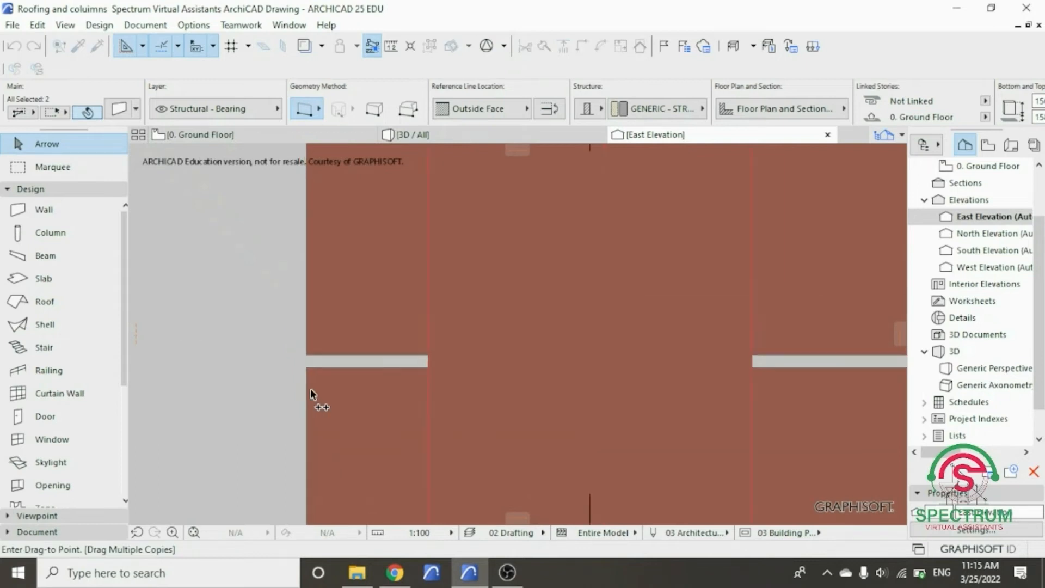
scroll(310, 326, up, 5)
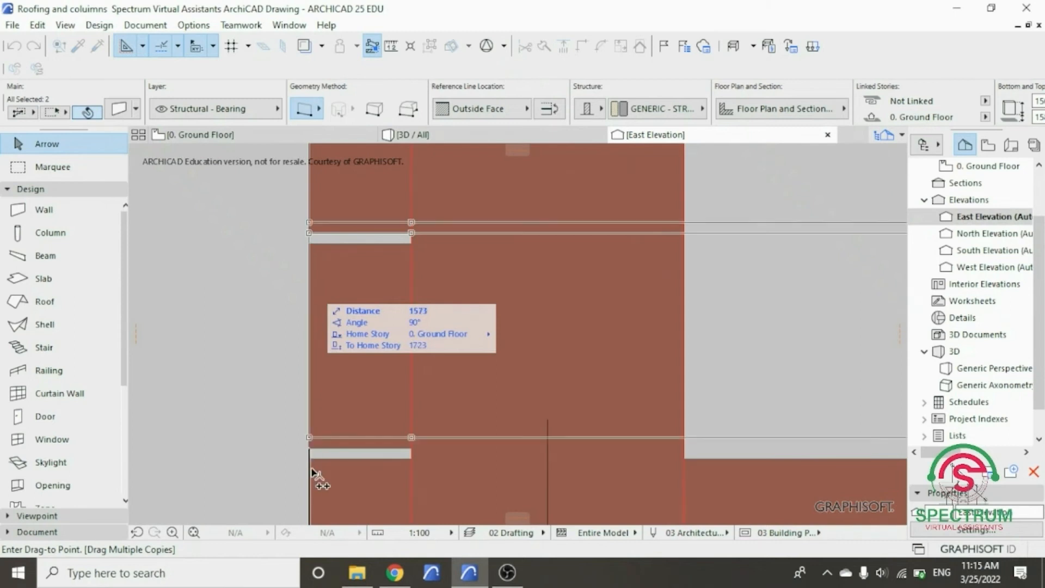
scroll(312, 469, up, 3)
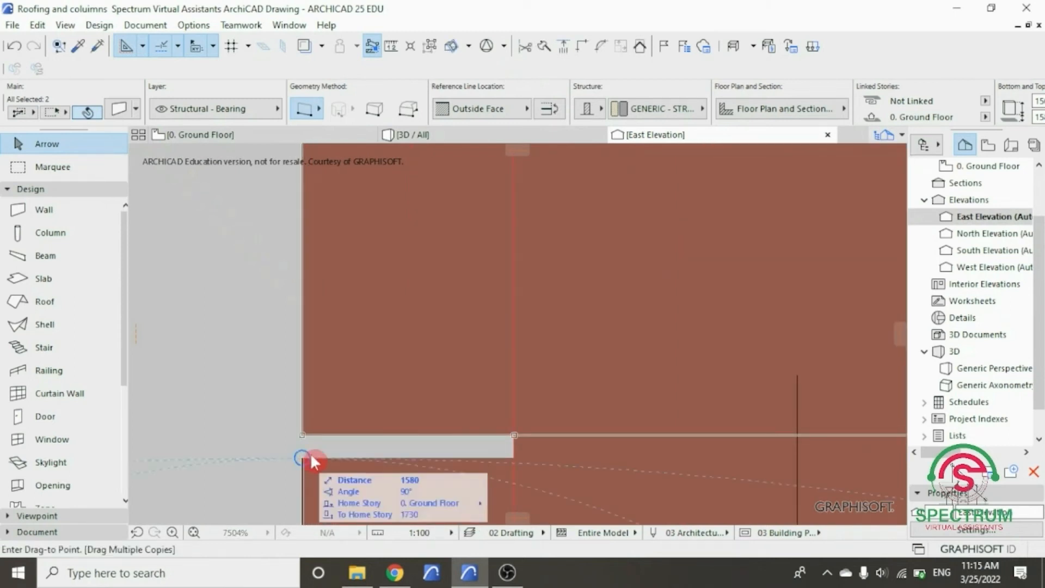
- Place the sixth and seventh pairs of side strip copies above the stack, aligned with the front strip joints, to a distance of 2212
scroll(310, 454, down, 1)
scroll(315, 456, down, 5)
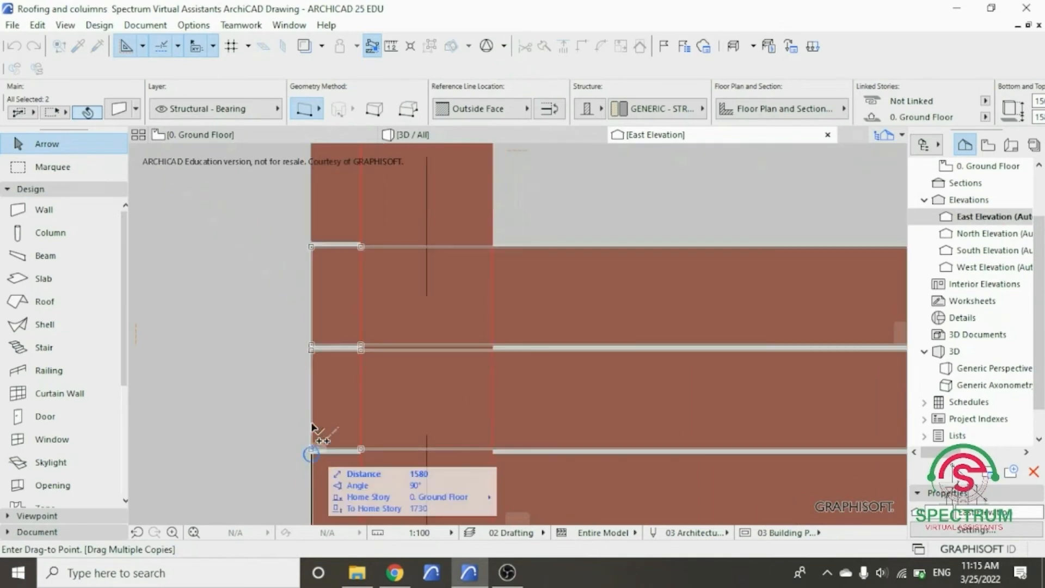
scroll(315, 256, up, 5)
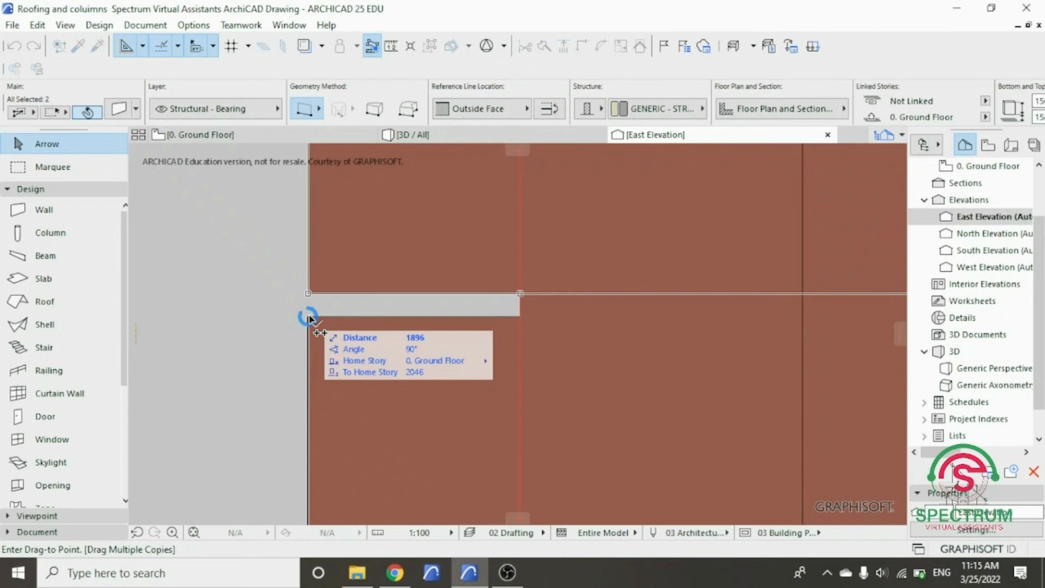
click(309, 316)
scroll(314, 412, down, 1)
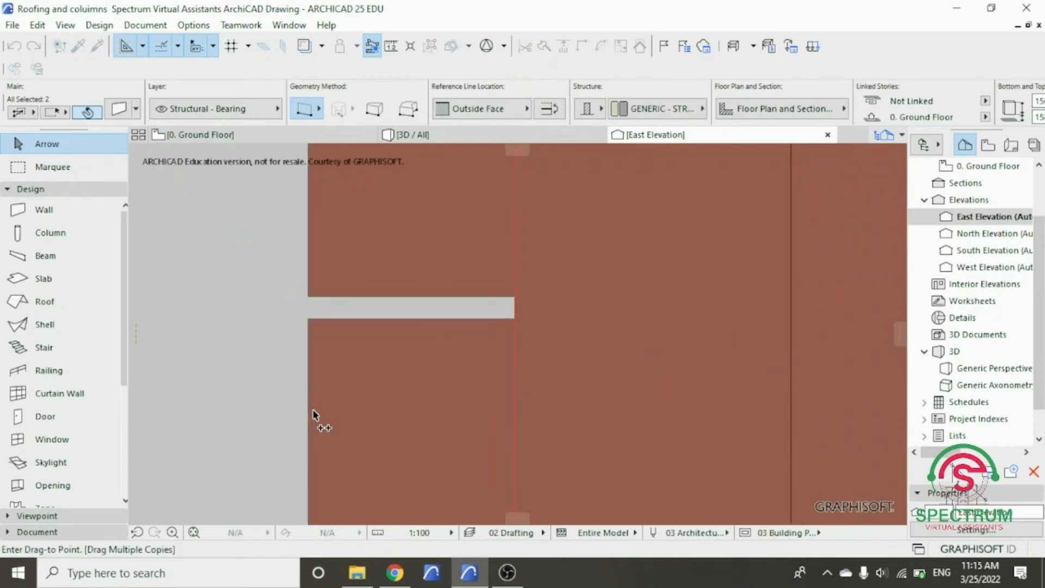
scroll(313, 414, down, 3)
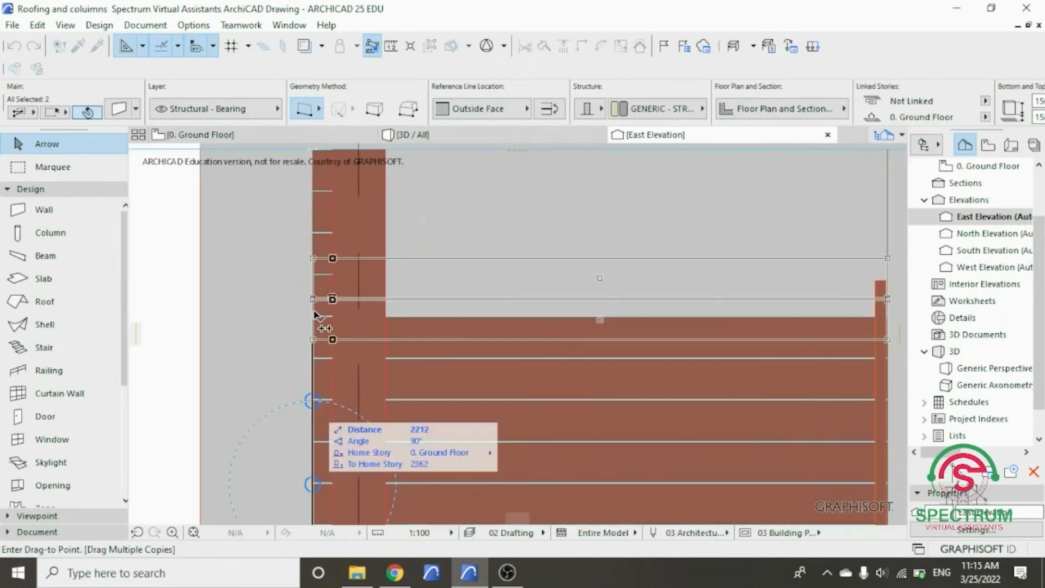
scroll(314, 316, up, 5)
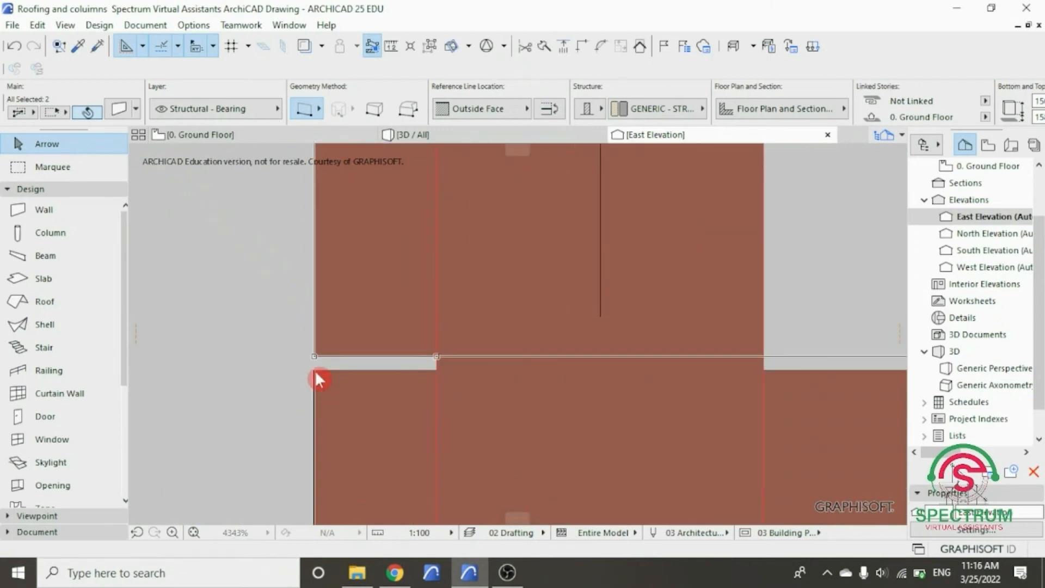
click(314, 370)
- Place the eighth, ninth and tenth pairs of side strip copies up the corner, aligned with the front strip joints, to a distance of 3160
scroll(314, 401, down, 5)
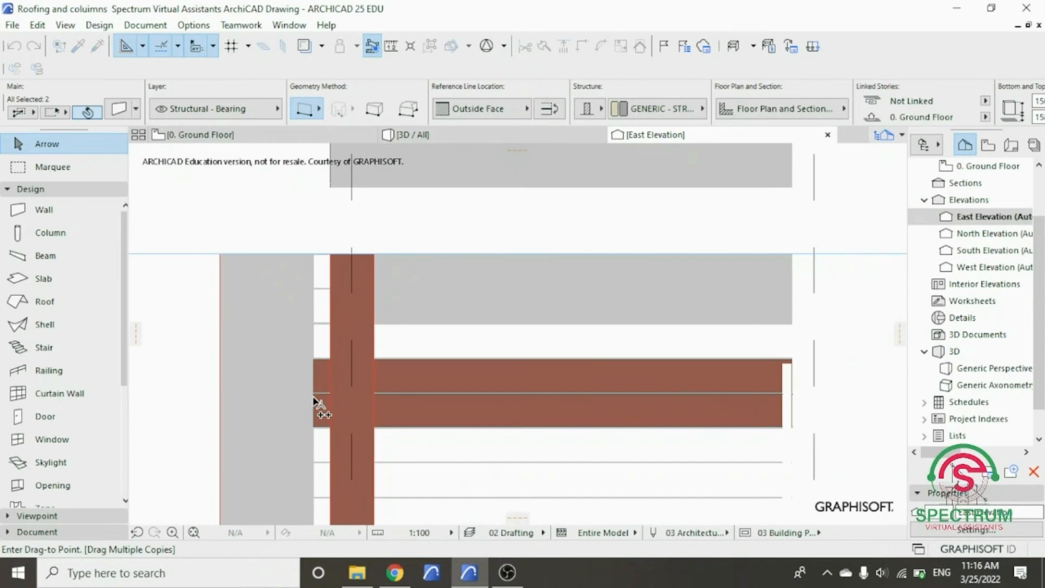
scroll(315, 345, up, 5)
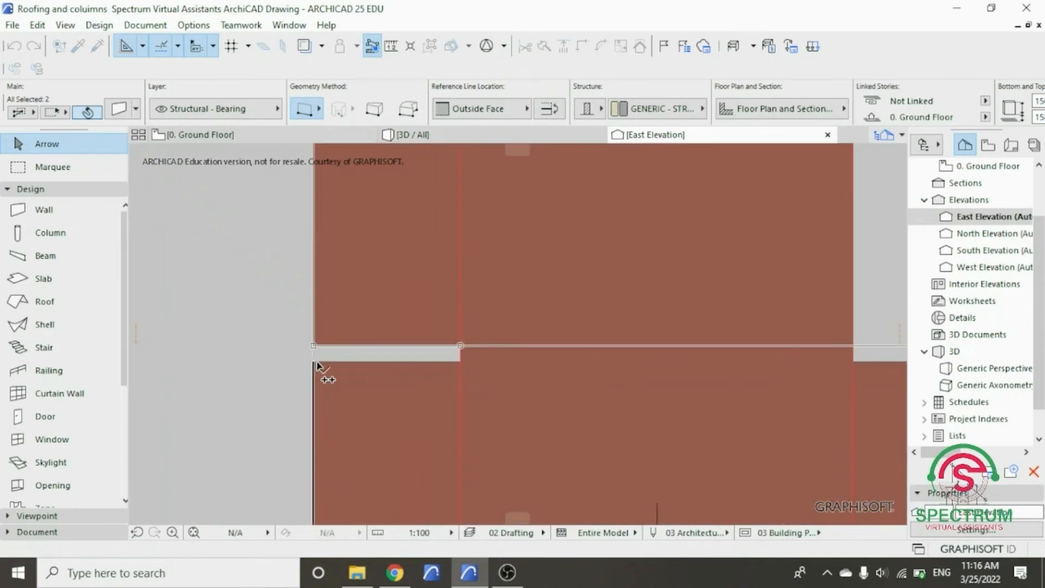
scroll(326, 403, down, 5)
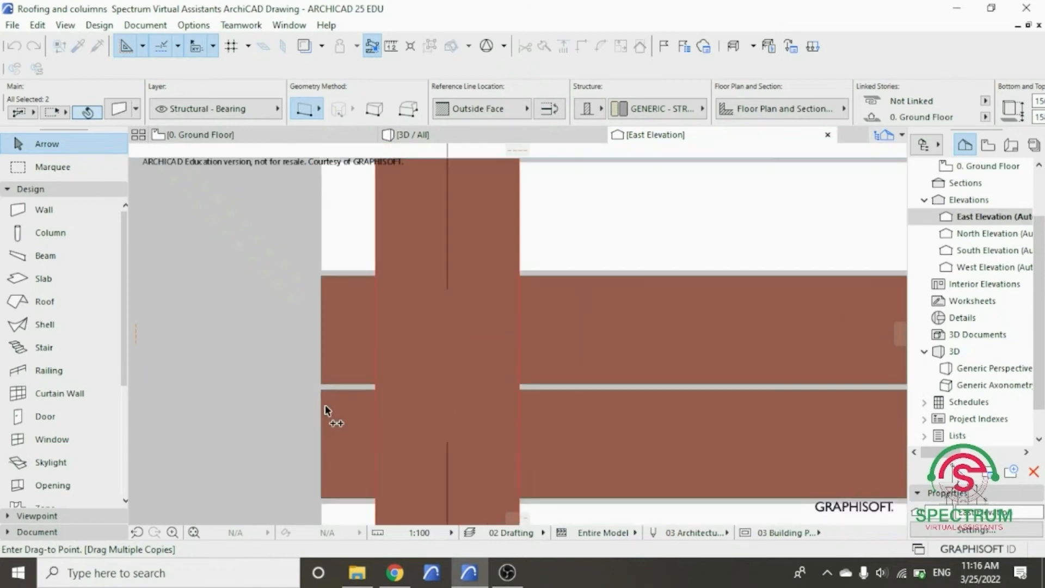
scroll(331, 303, up, 3)
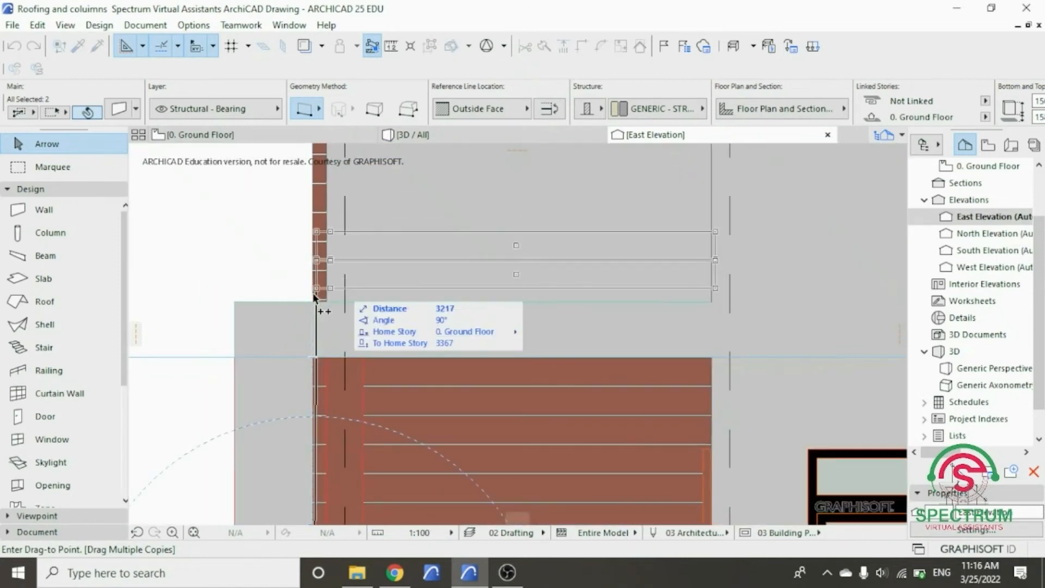
scroll(313, 294, up, 5)
scroll(319, 305, up, 3)
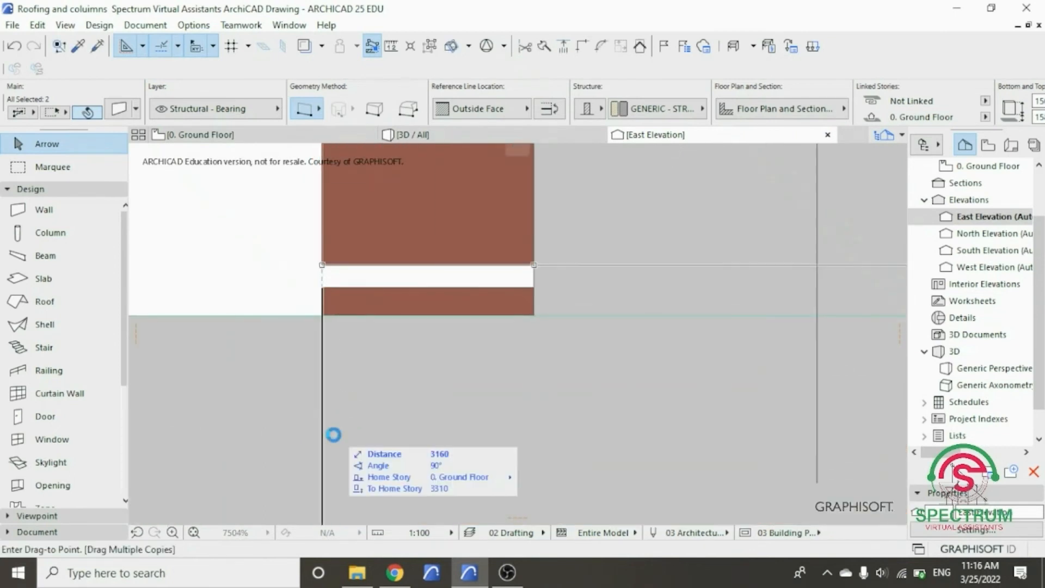
- Place the eleventh and twelfth pairs of side strip copies up to the top of the front cladding and finish the multiple copying
scroll(333, 435, down, 3)
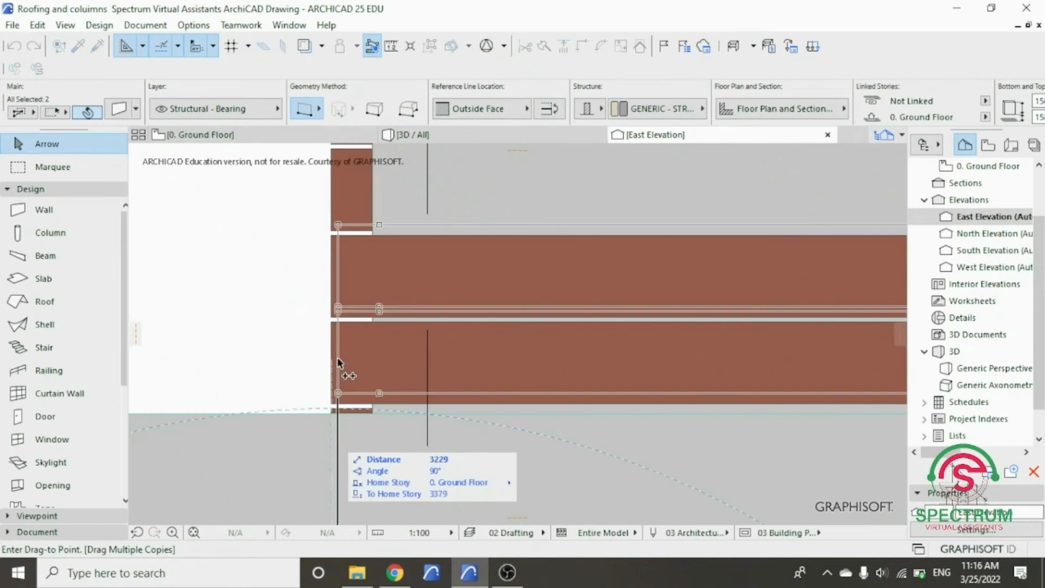
scroll(342, 215, up, 1)
scroll(322, 243, up, 3)
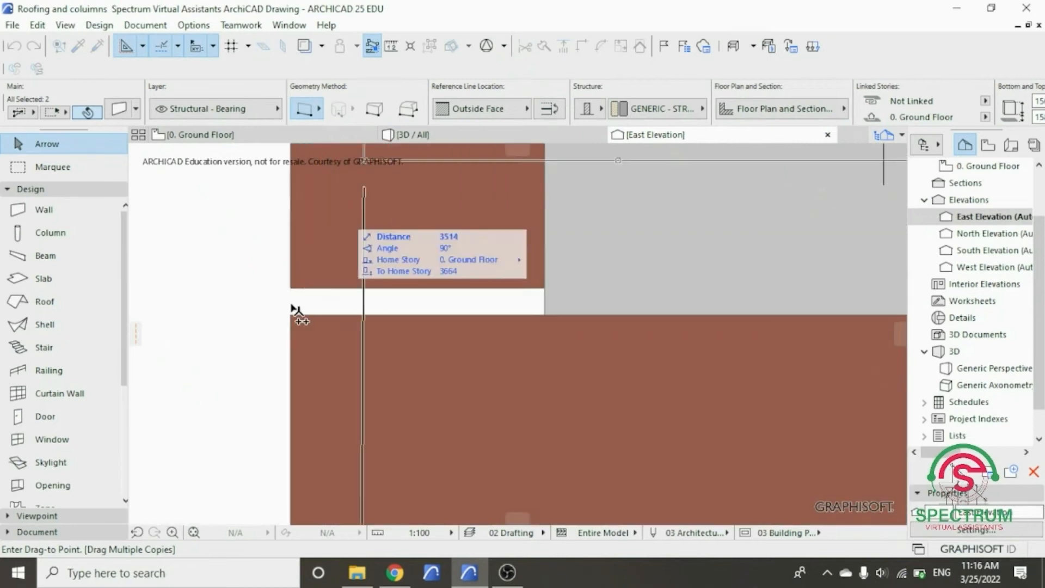
click(292, 315)
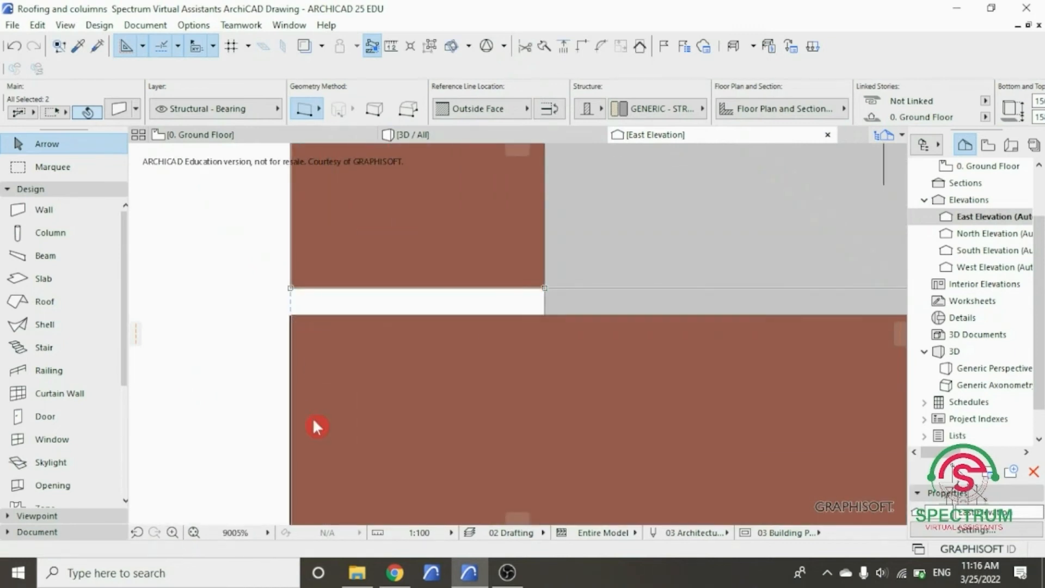
click(313, 417)
scroll(313, 420, down, 3)
scroll(315, 425, down, 4)
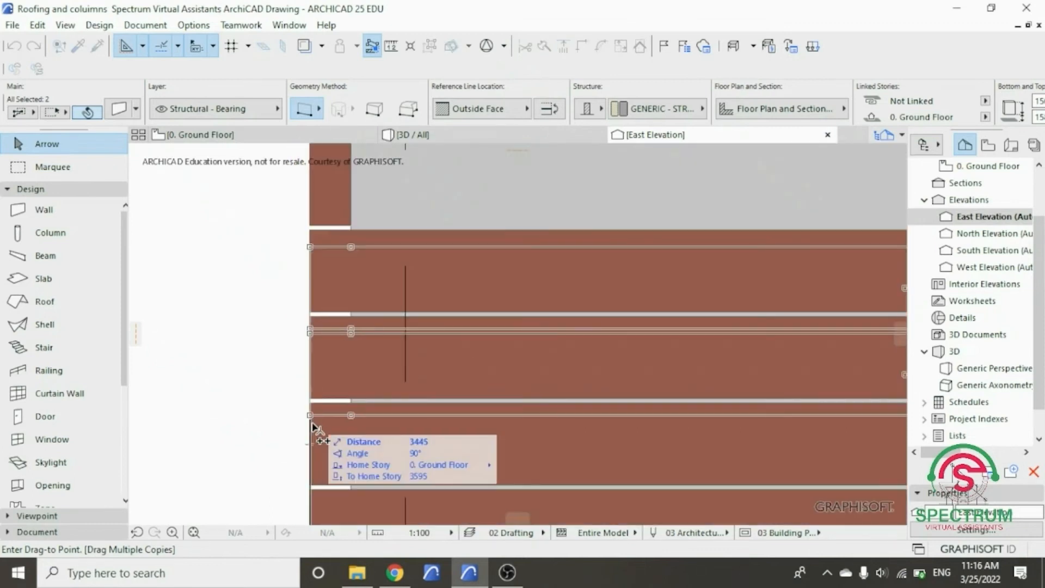
scroll(311, 351, up, 2)
scroll(310, 344, up, 3)
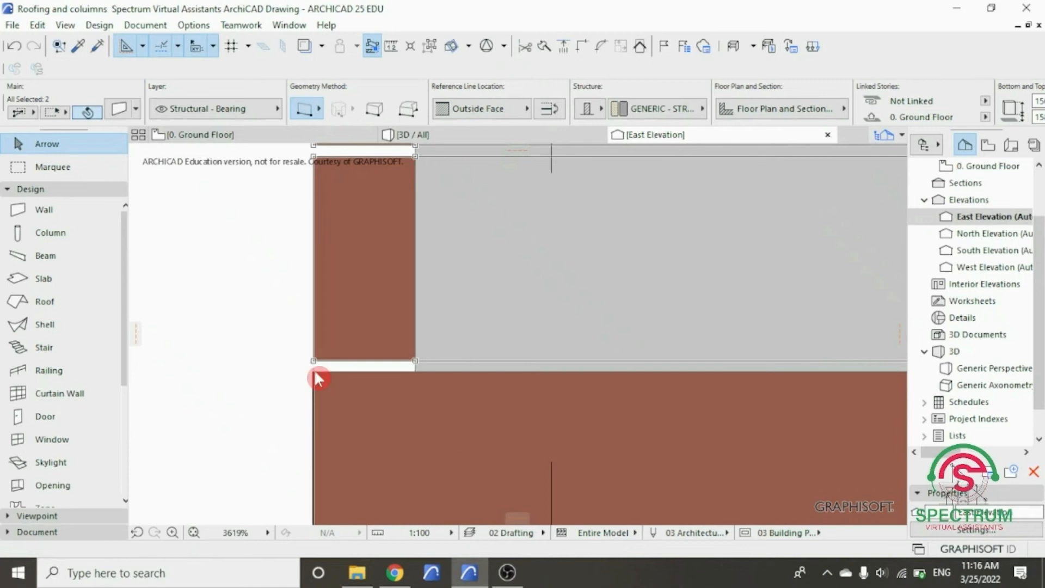
scroll(324, 403, down, 3)
scroll(330, 425, down, 2)
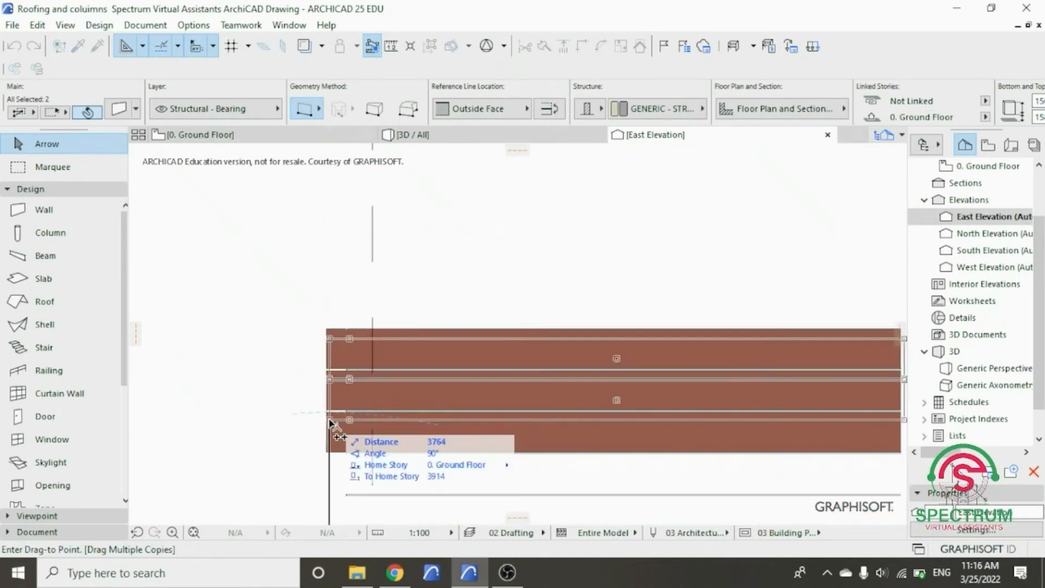
click(296, 390)
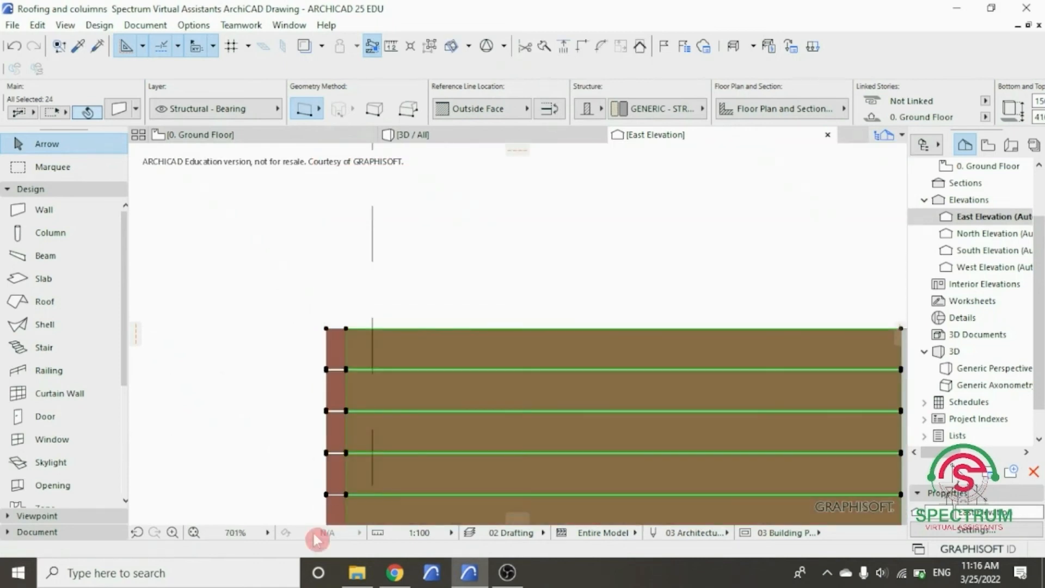
- Deselect the strip copies and examine the corner cladding in the full east elevation and from several sides in 3D
click(194, 533)
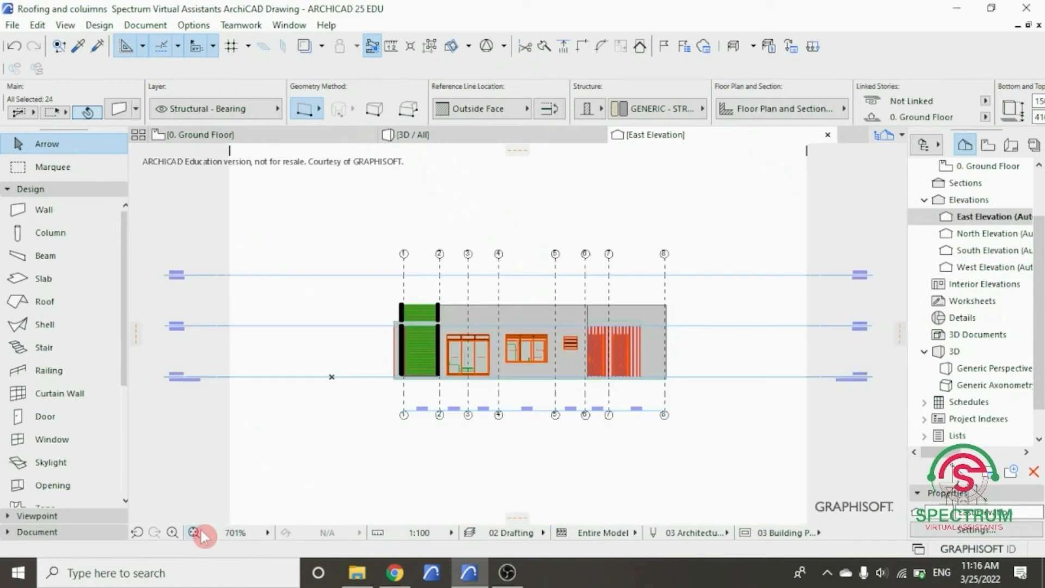
click(378, 303)
scroll(395, 310, up, 4)
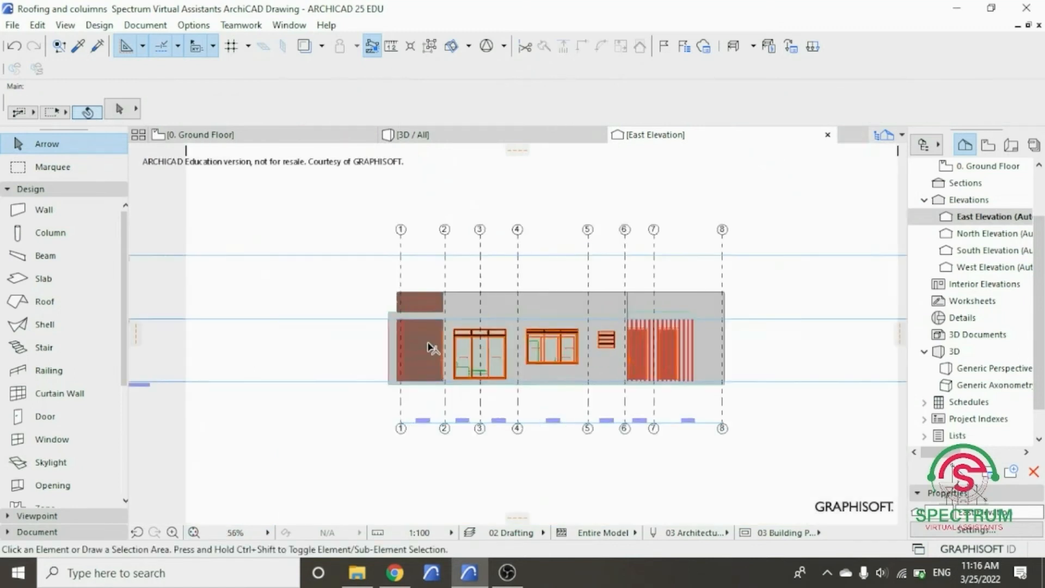
scroll(403, 303, up, 1)
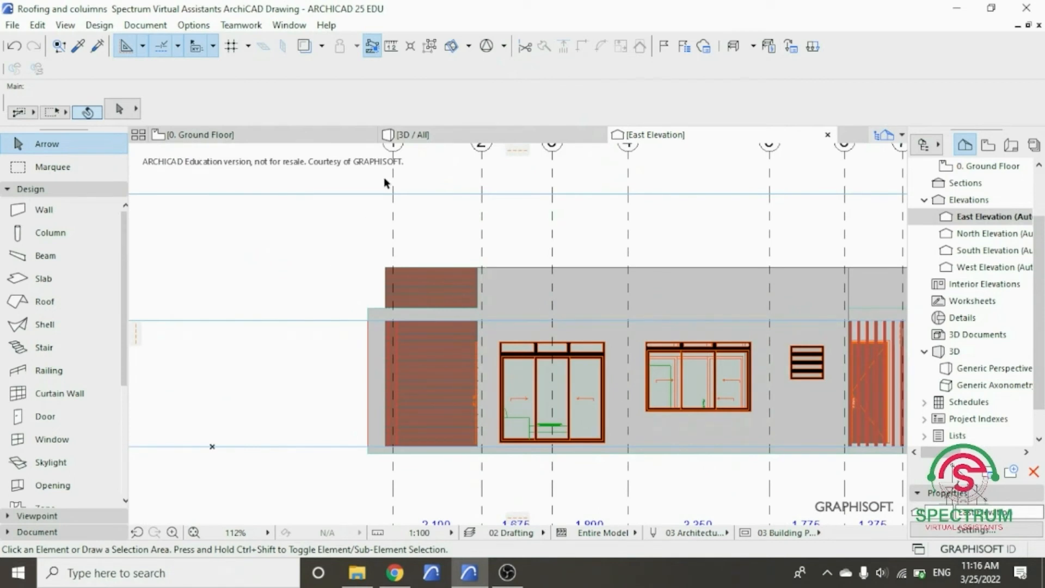
click(405, 134)
drag(262, 428, 553, 376)
drag(258, 389, 508, 221)
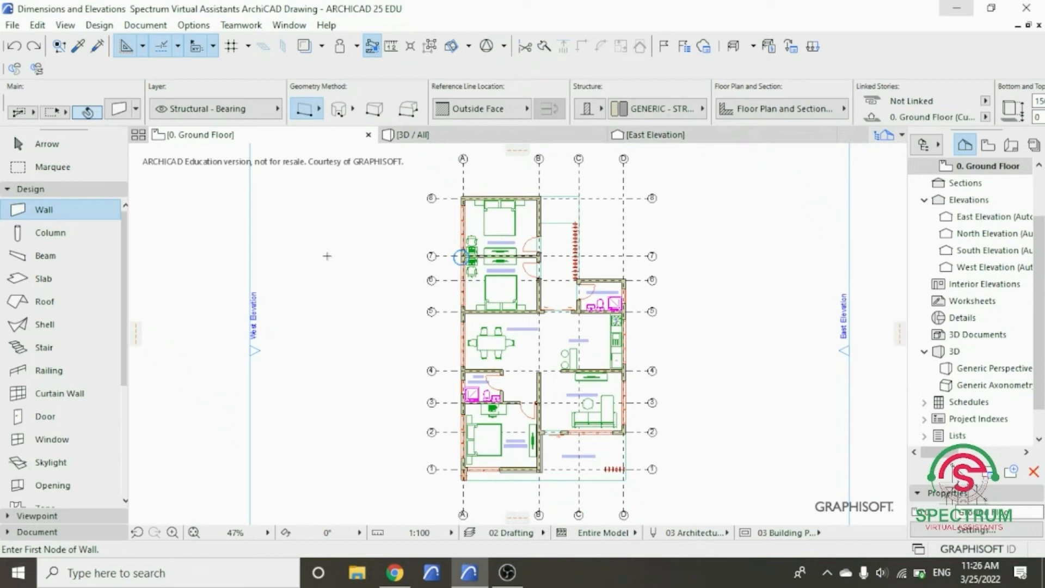
- Open the default settings of the linear Dimension tool on the ground floor plan of the Dimensions and Elevations drawing
scroll(512, 333, up, 5)
scroll(403, 291, down, 5)
scroll(383, 373, up, 4)
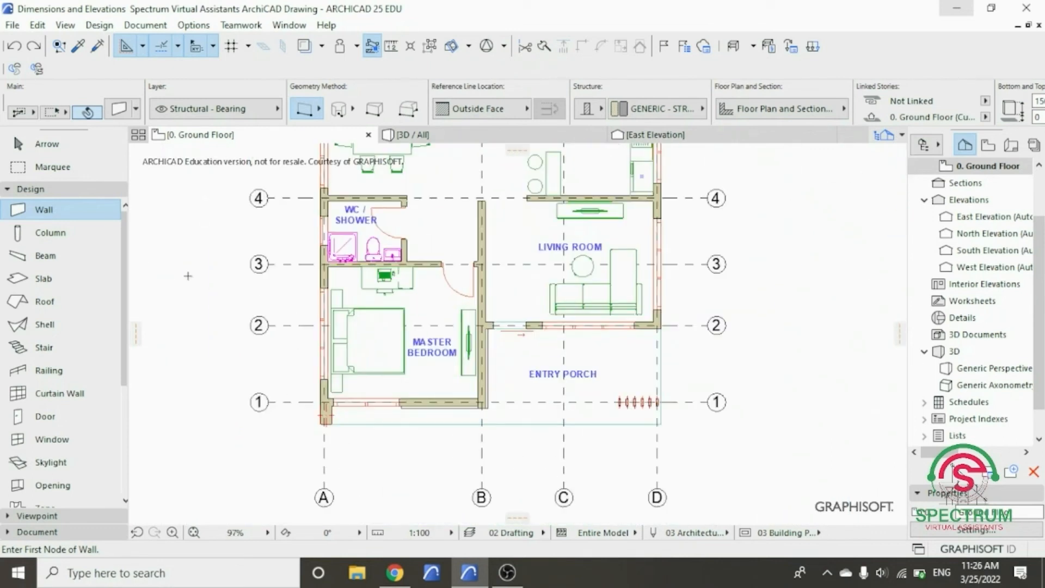
click(66, 191)
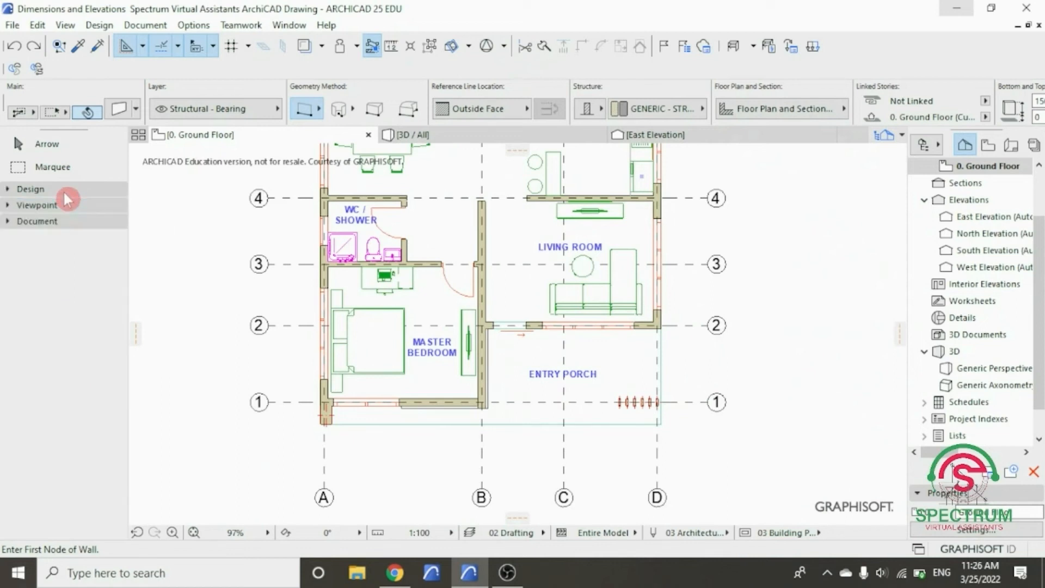
click(58, 223)
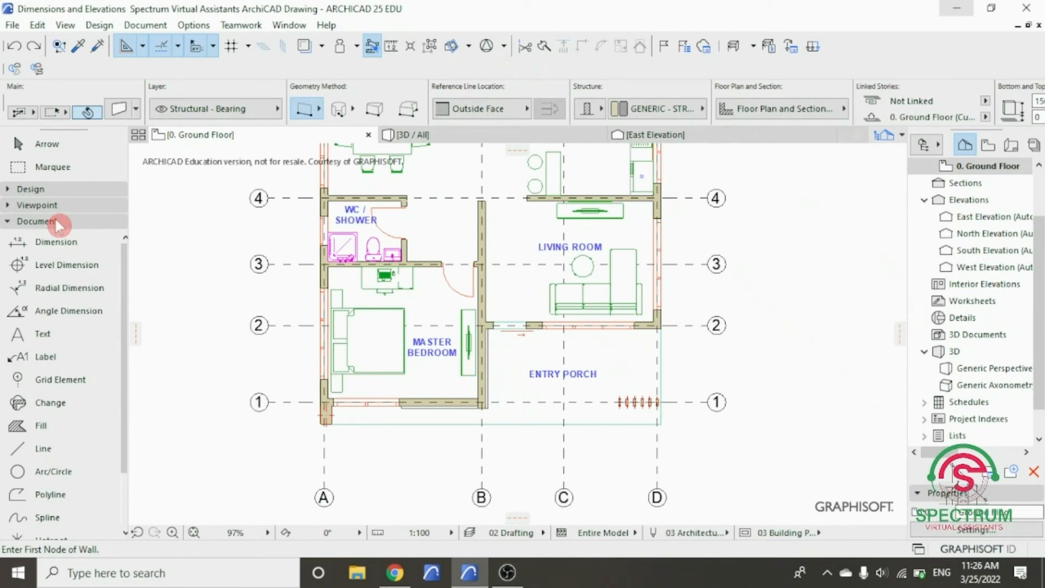
click(49, 248)
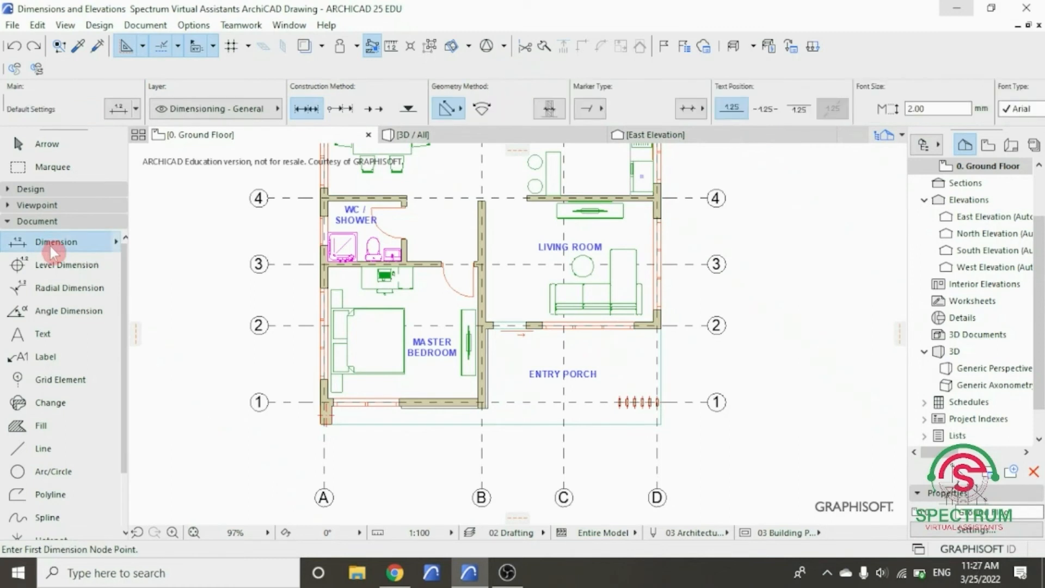
double_click(51, 246)
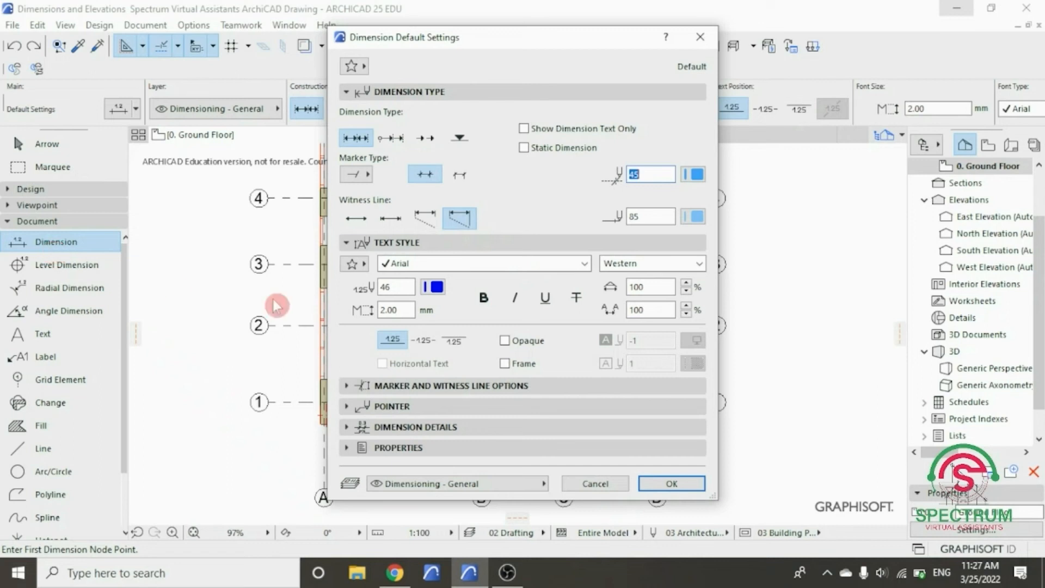
drag(716, 494, 738, 518)
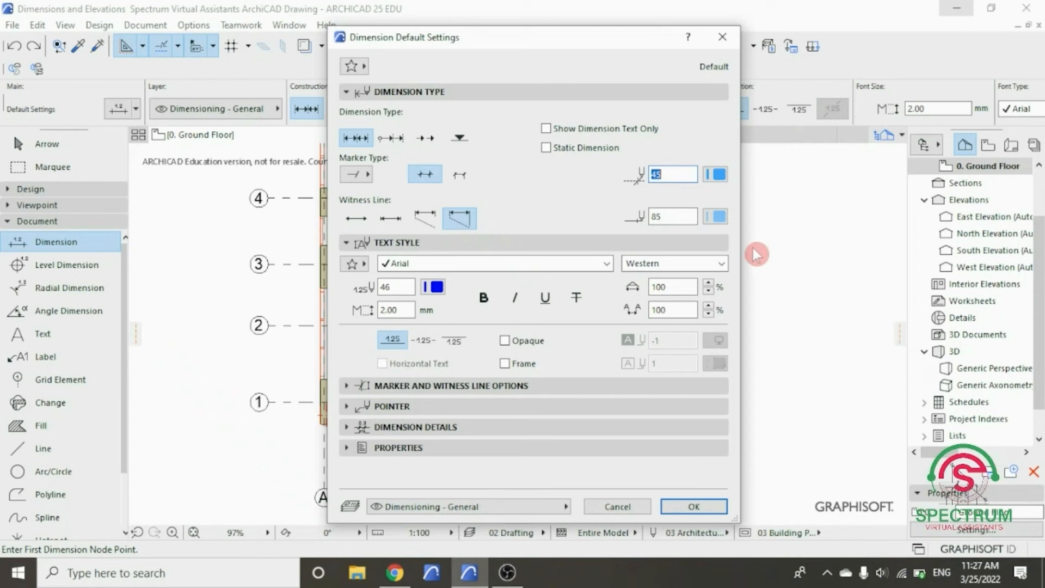
click(450, 93)
click(449, 91)
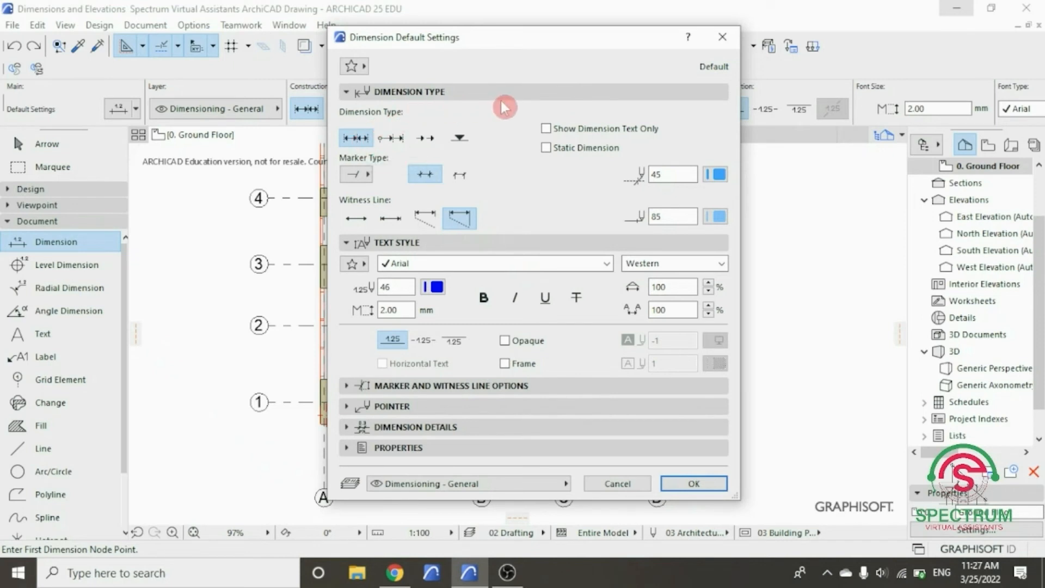
- Set the default dimension marker to the slash type, with marker pen 45 and dimension line pen 85
click(370, 178)
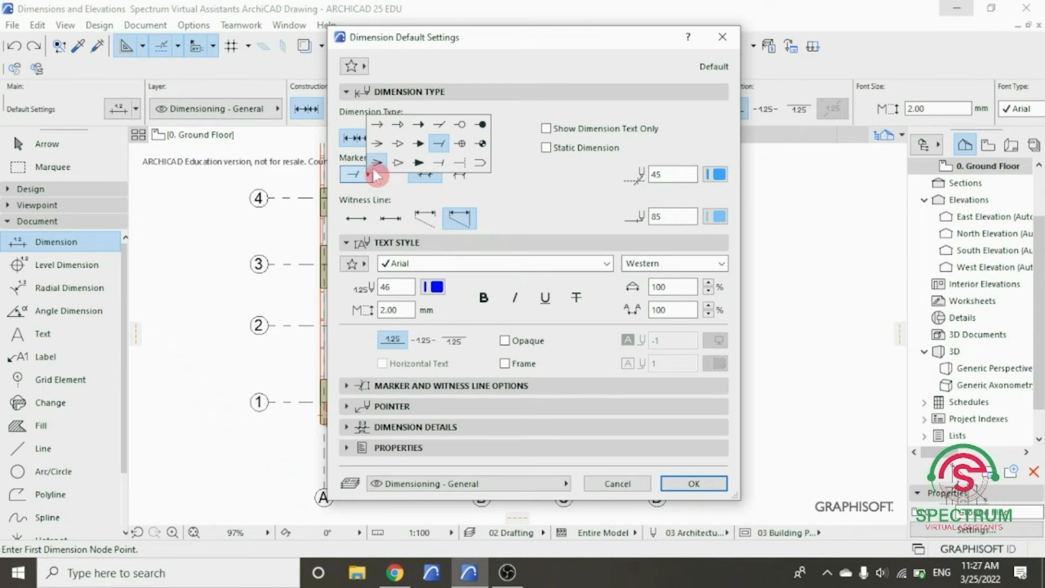
click(438, 145)
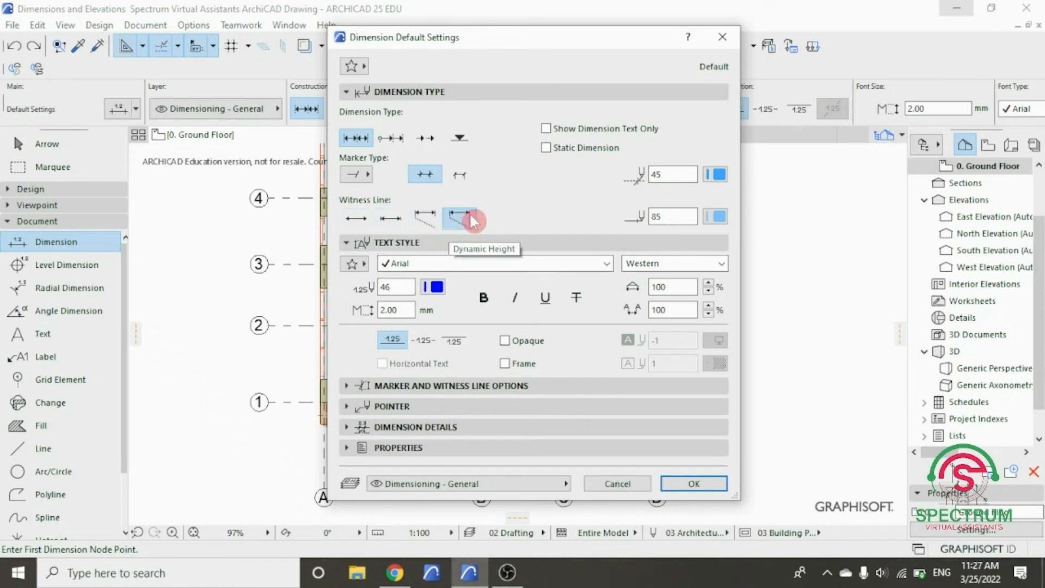
click(717, 179)
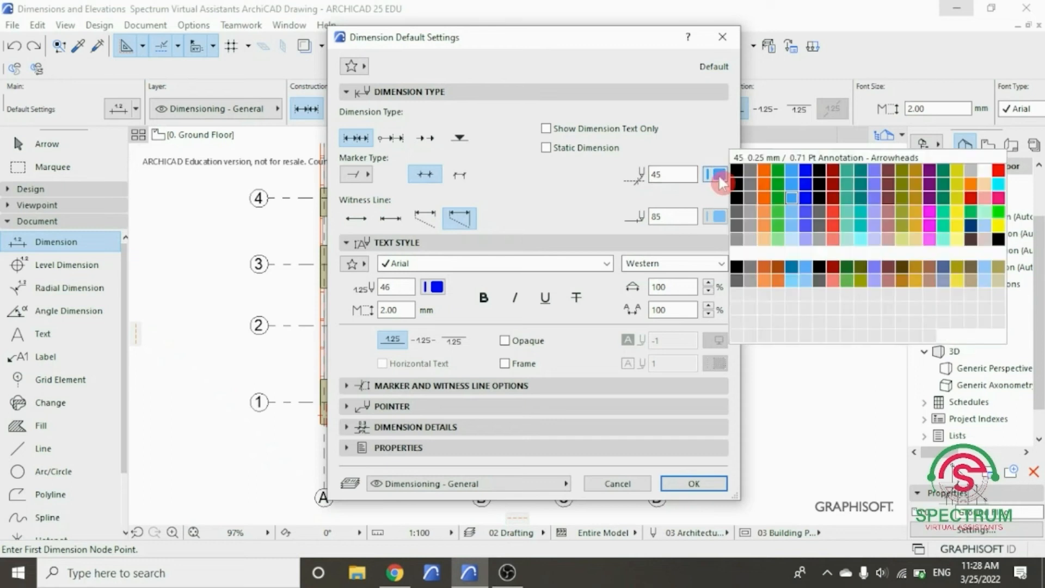
click(793, 198)
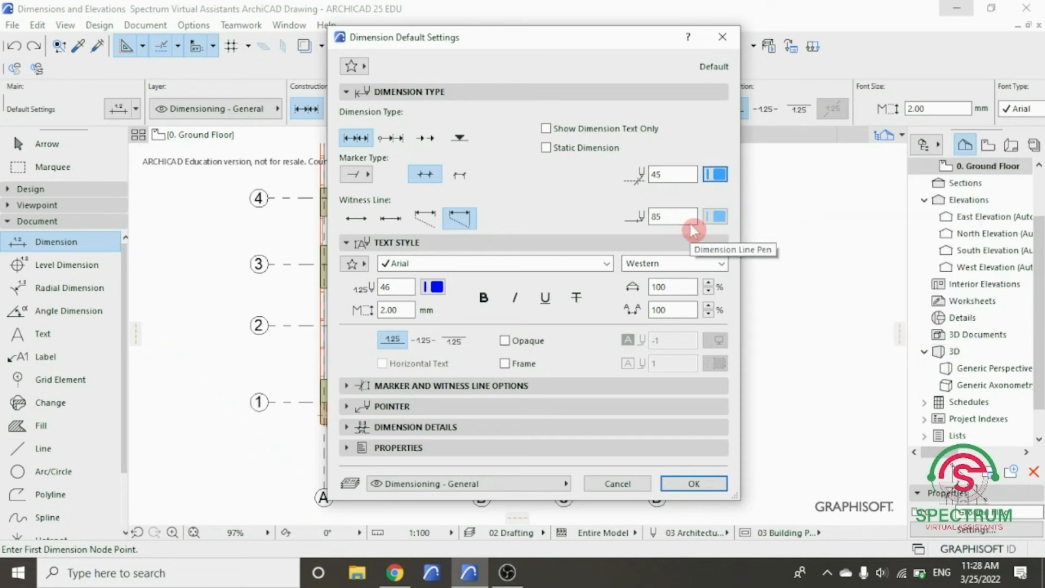
click(717, 216)
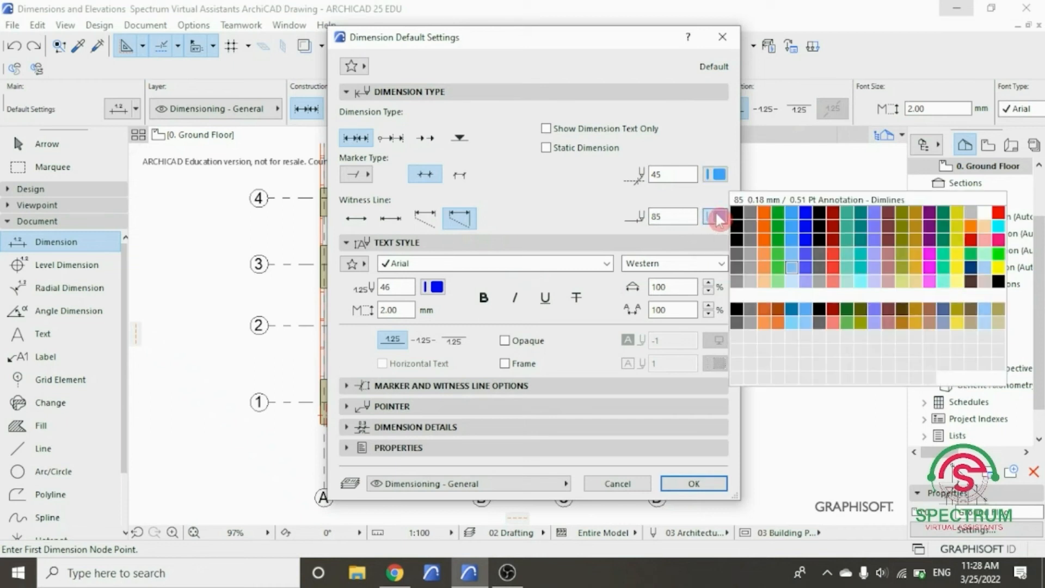
click(790, 278)
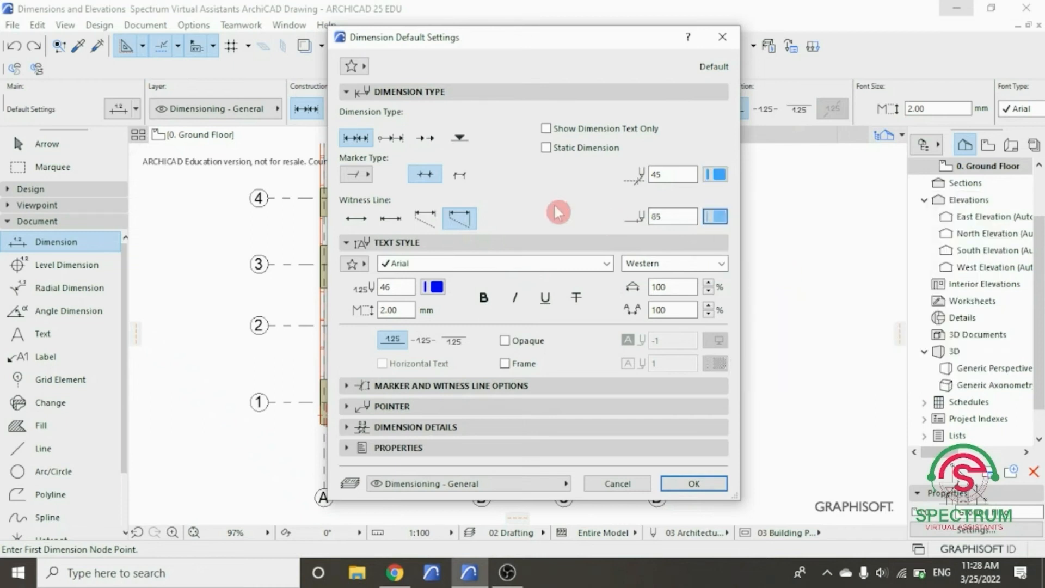
- Set the default dimension text style to the Arial font with Western script and blue text pen 46
click(497, 92)
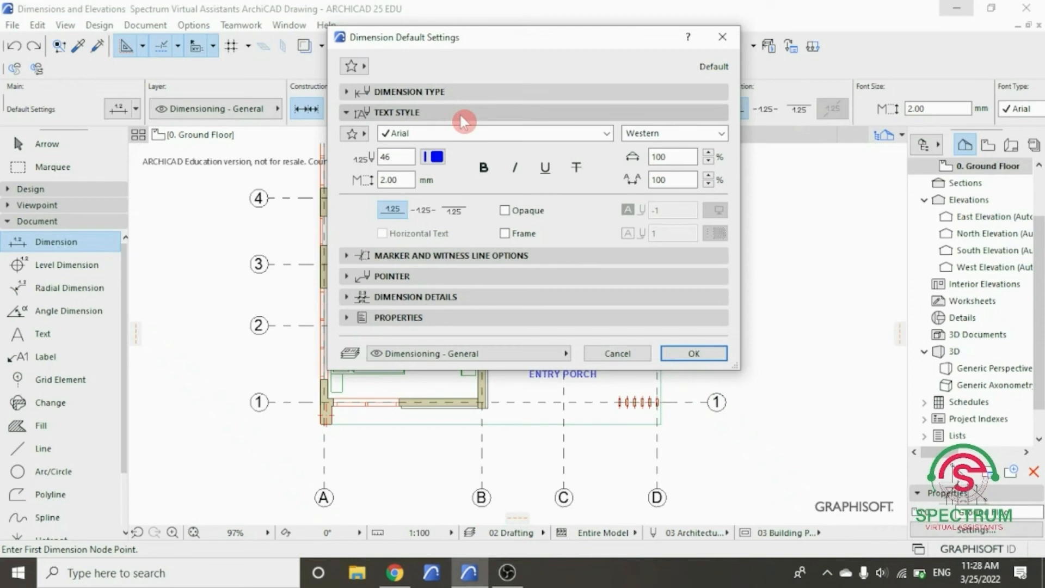
click(606, 133)
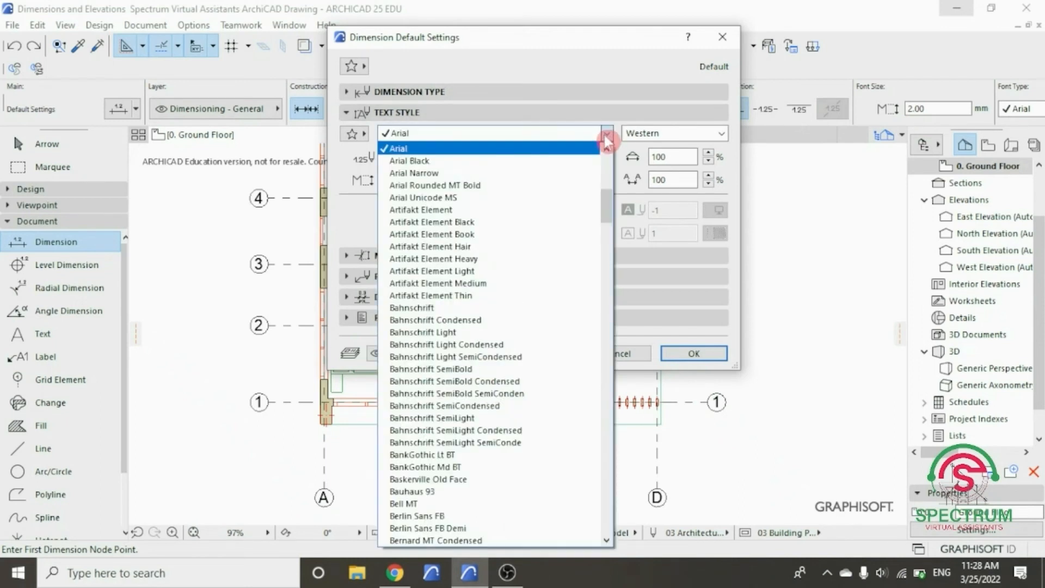
click(491, 148)
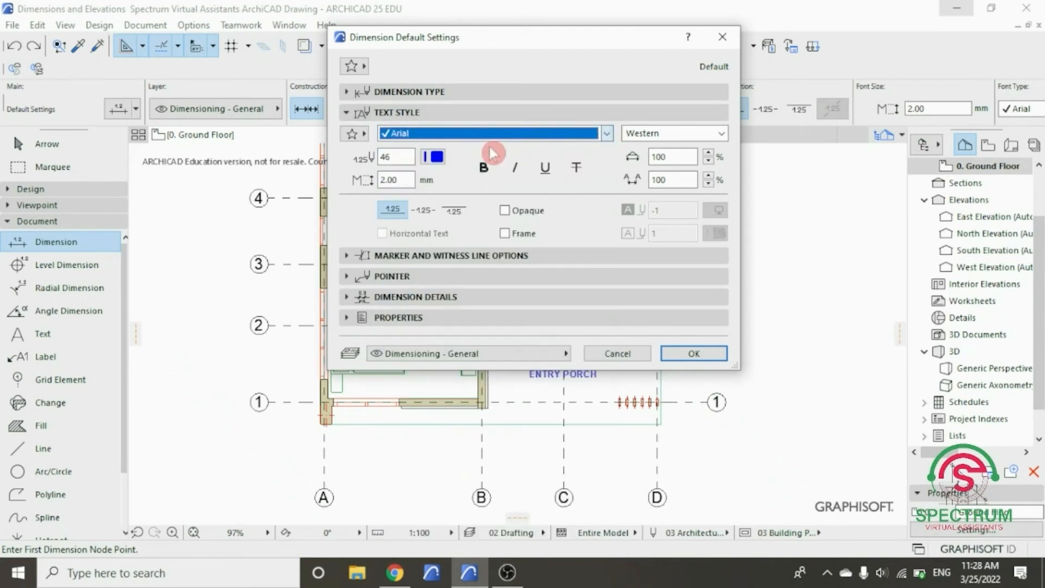
click(721, 134)
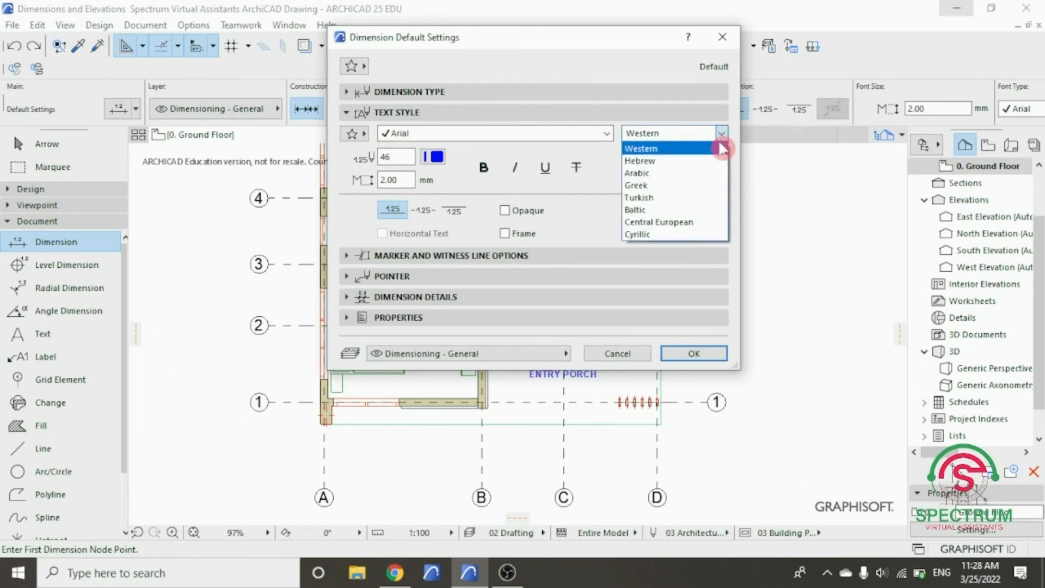
click(721, 135)
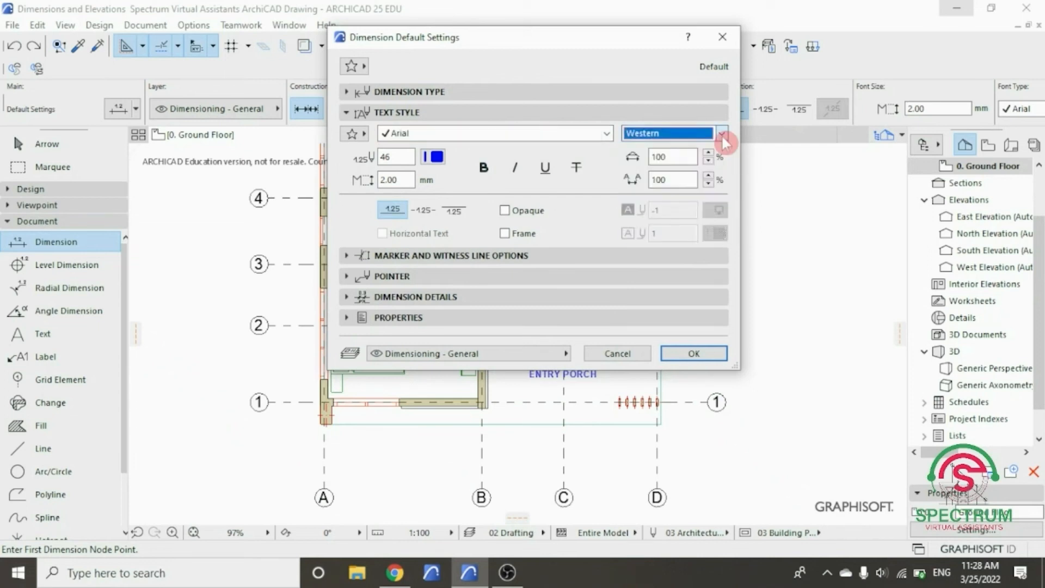
click(435, 158)
click(523, 178)
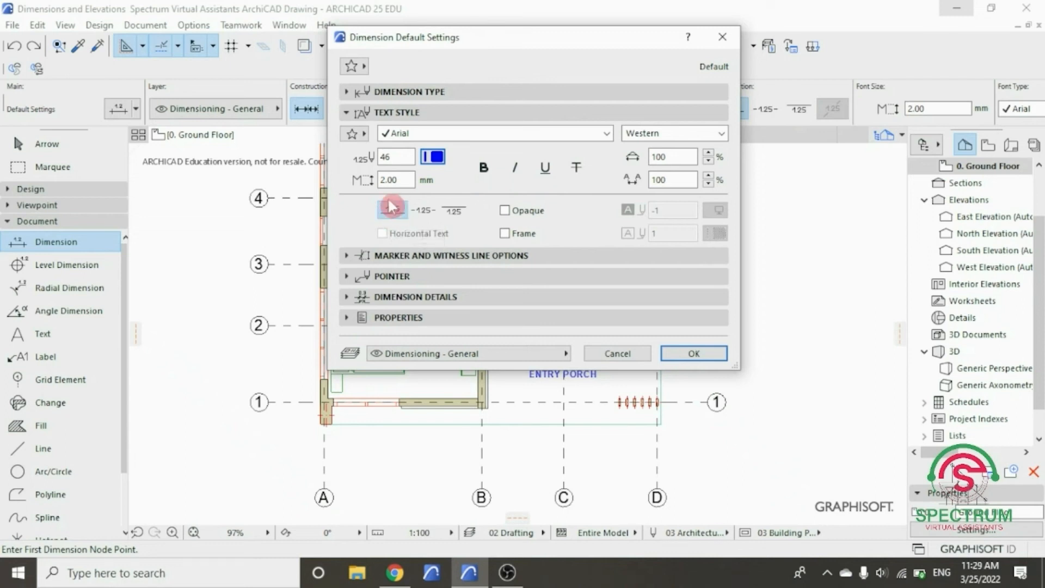
- Enlarge the dimension settings window and examine the default marker size and witness line options
click(401, 114)
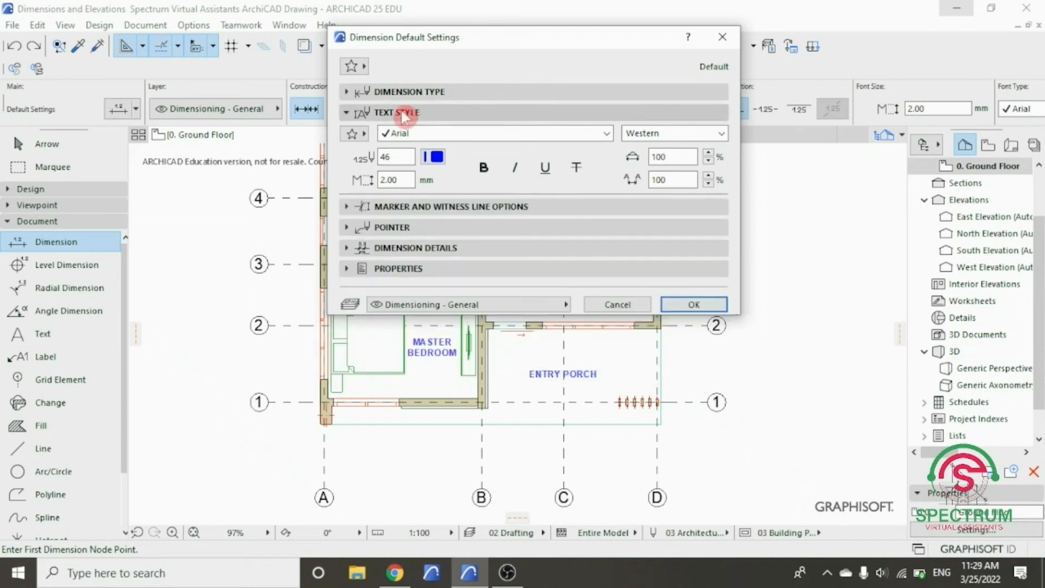
click(403, 133)
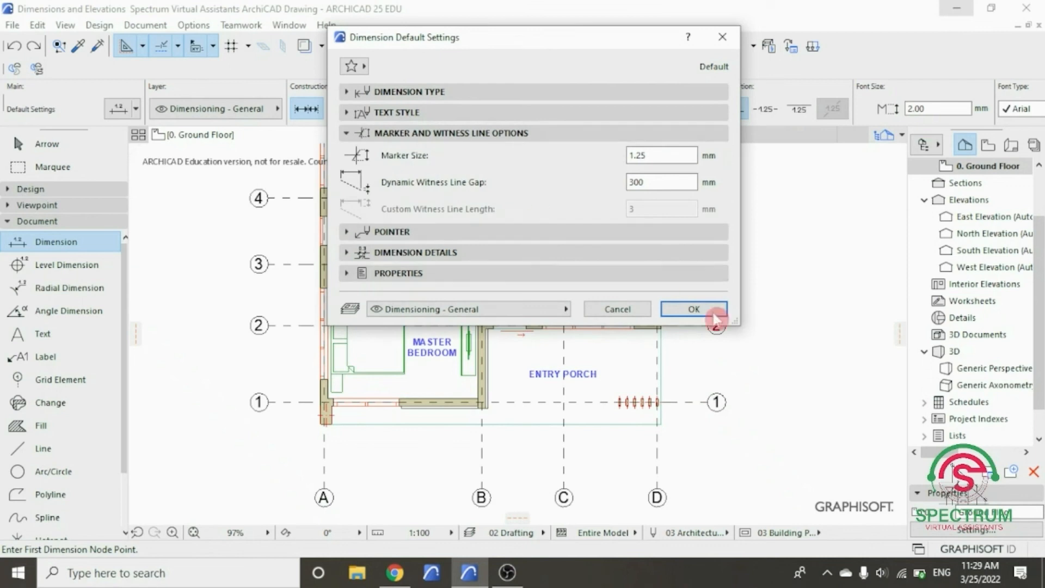
drag(739, 324, 825, 429)
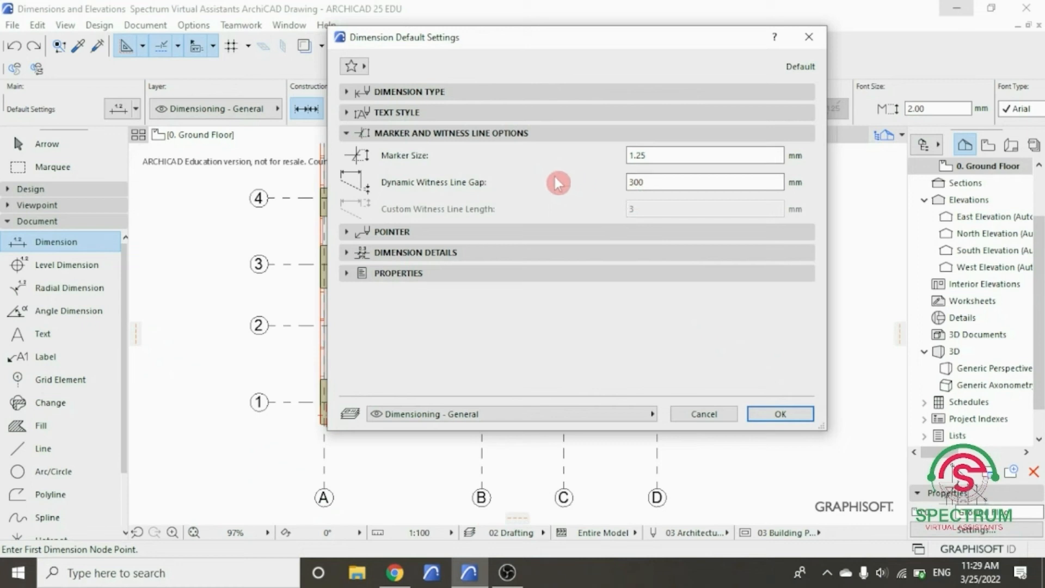
click(518, 134)
- Set the default dimension pointer line to the Solid line type with pen 85
click(435, 155)
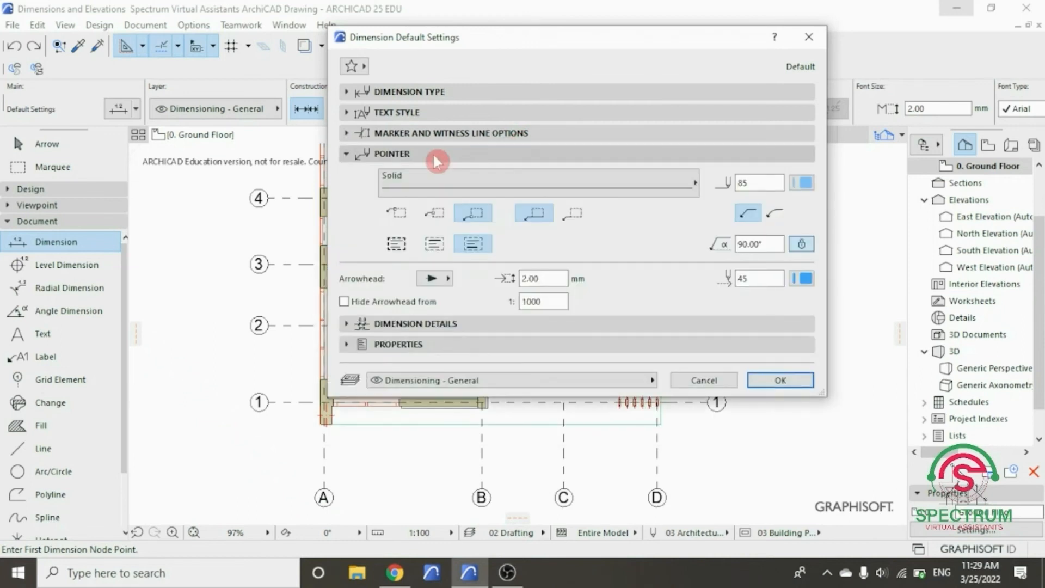
click(567, 184)
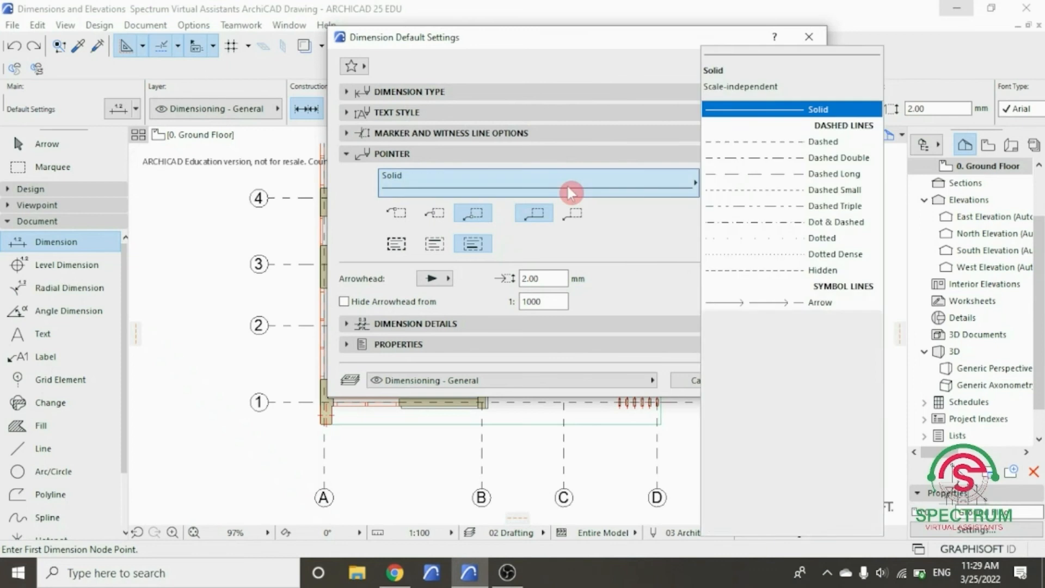
click(736, 118)
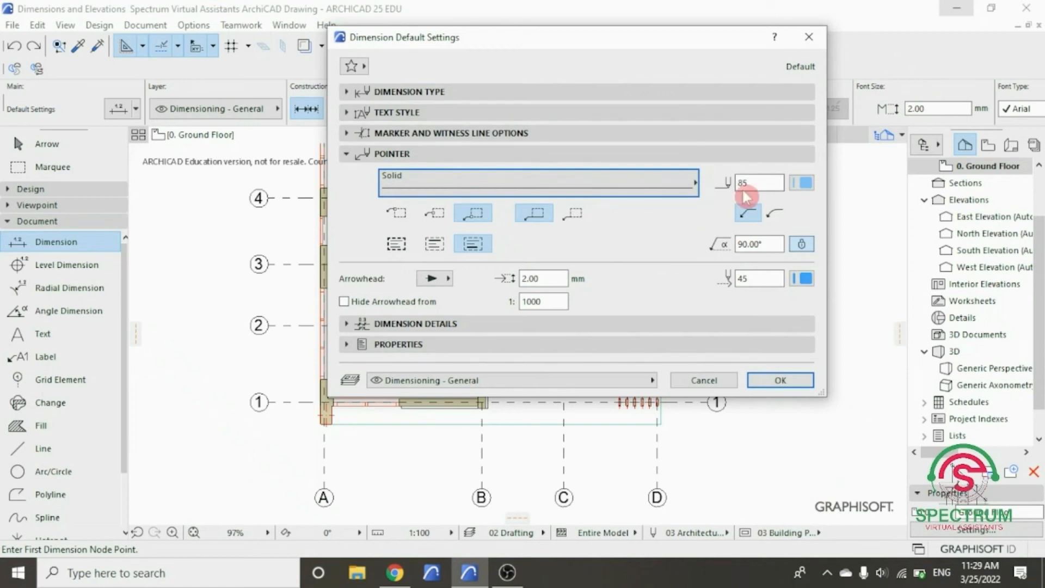
click(802, 183)
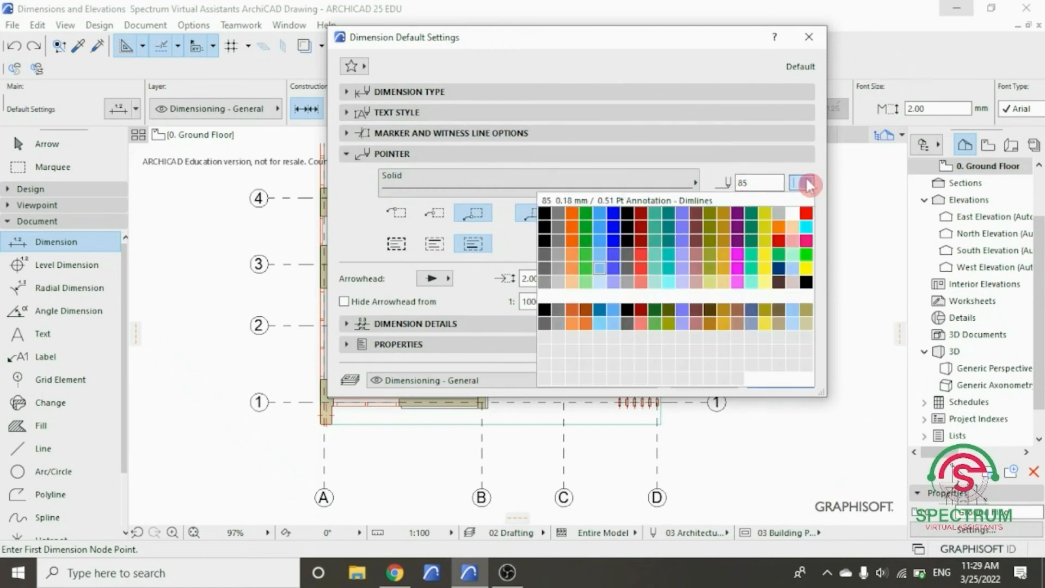
click(601, 267)
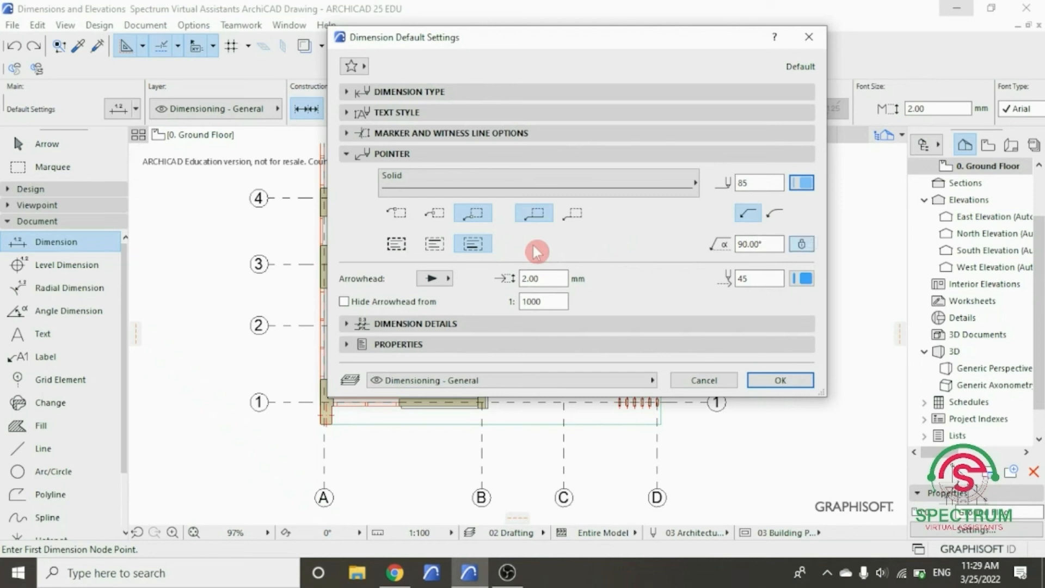
- Set the pointer's arrowhead to the solid filled arrow with arrowhead pen 45
click(446, 280)
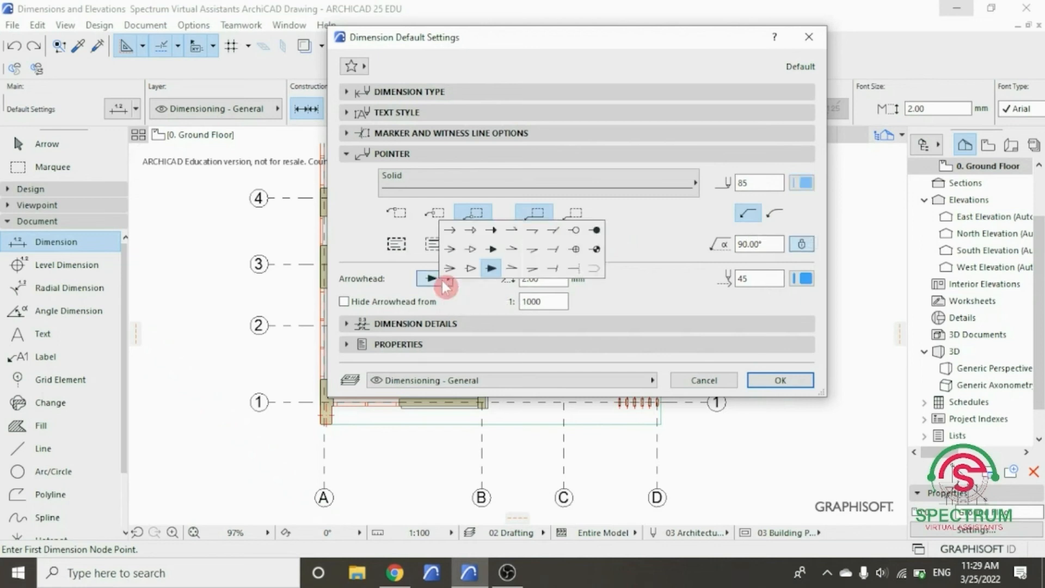
click(492, 274)
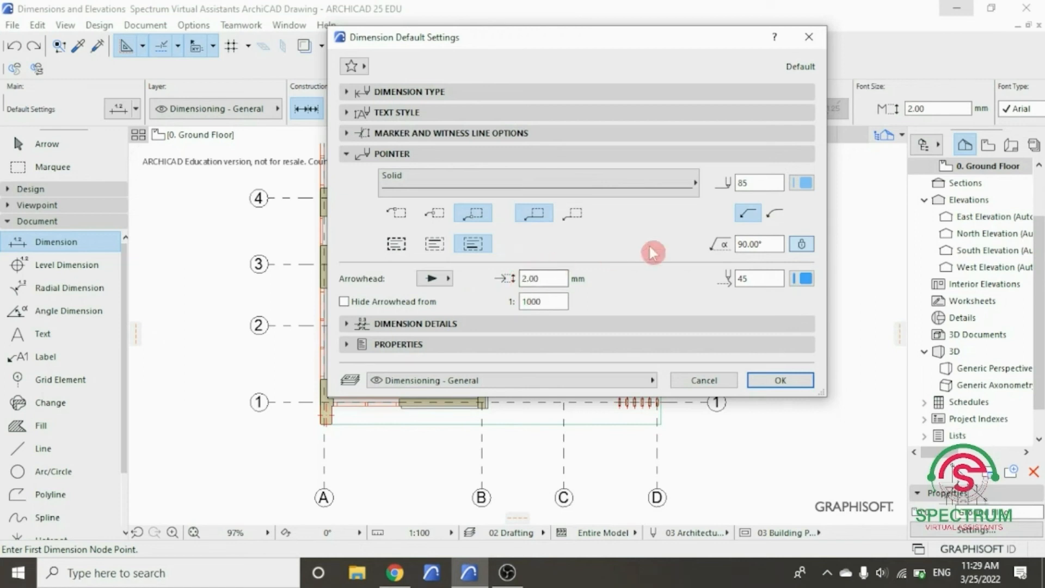
click(803, 280)
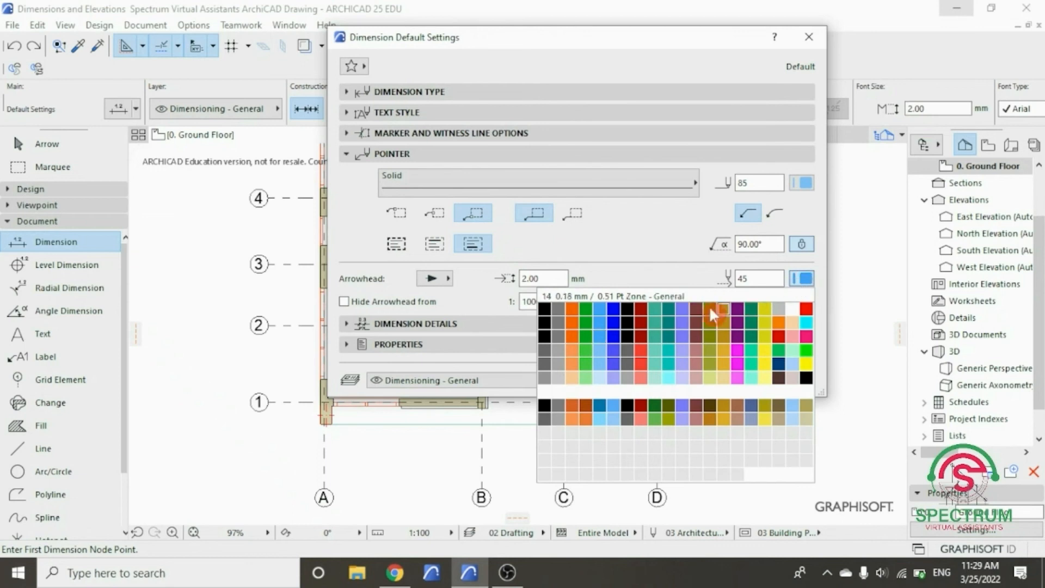
click(600, 342)
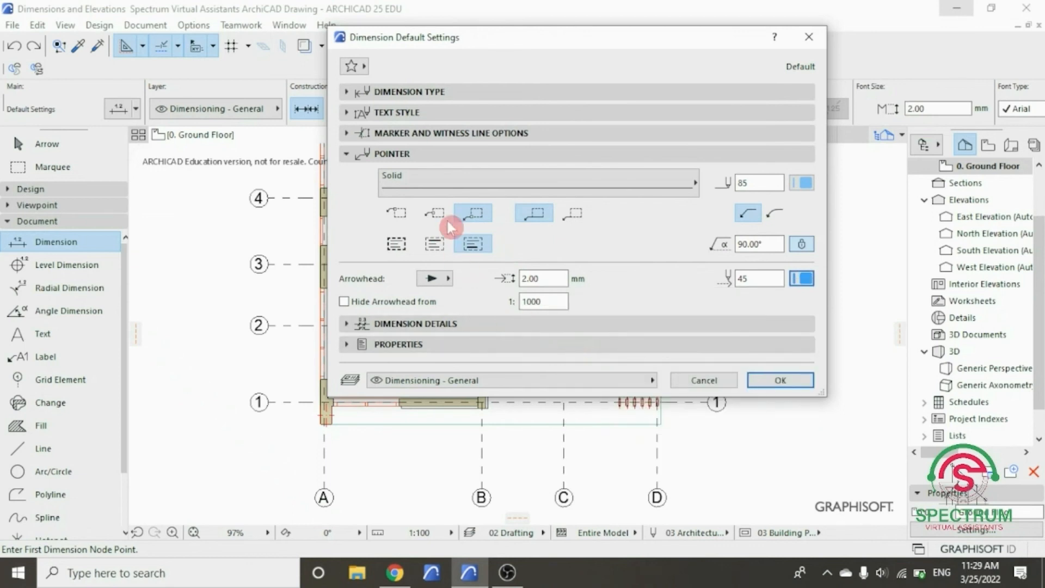
click(450, 157)
- Review the dimension details and properties, and accept the default dimension settings
click(442, 176)
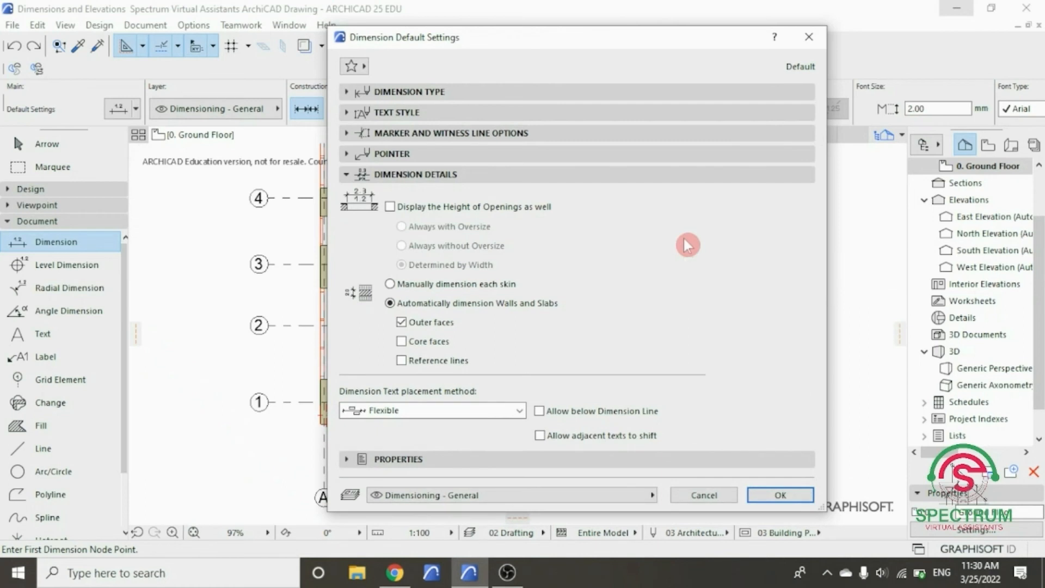
click(544, 175)
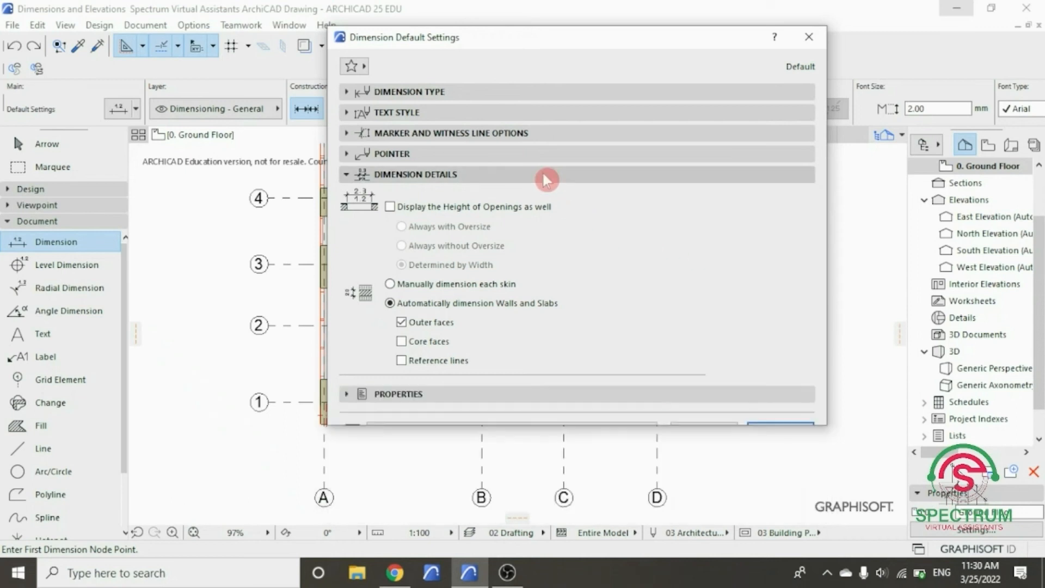
click(531, 196)
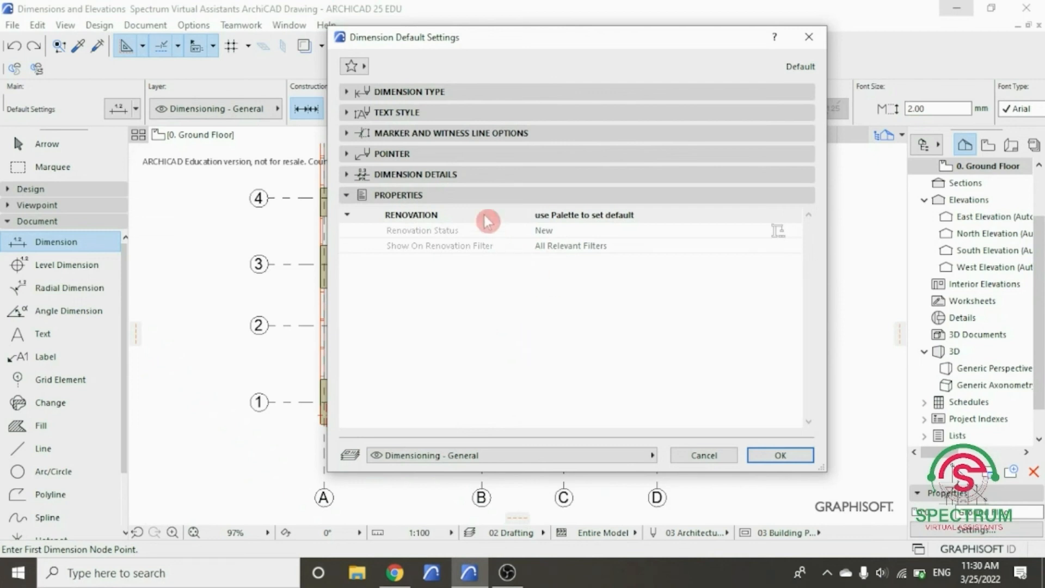
click(496, 196)
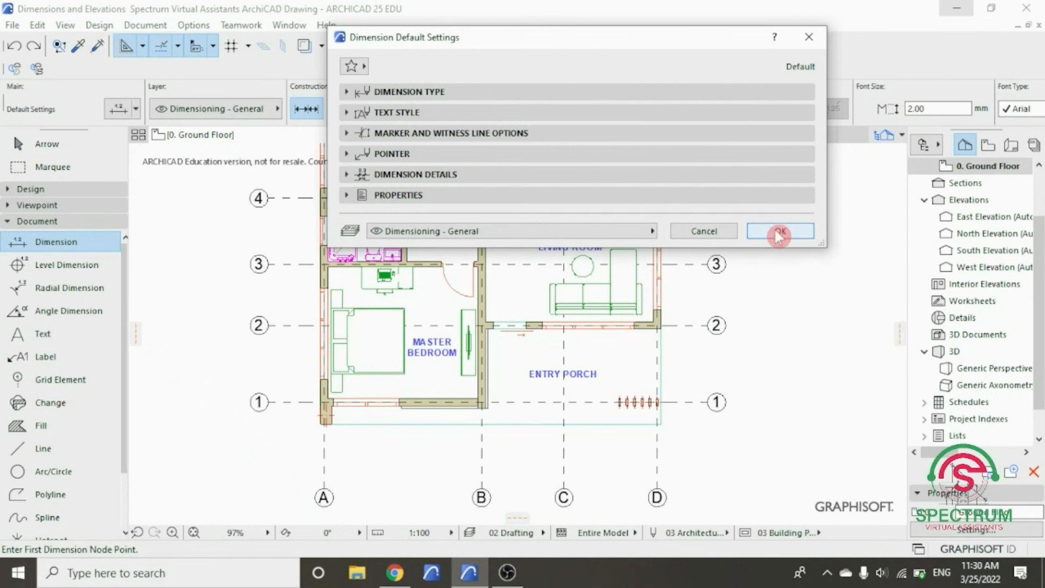
click(779, 234)
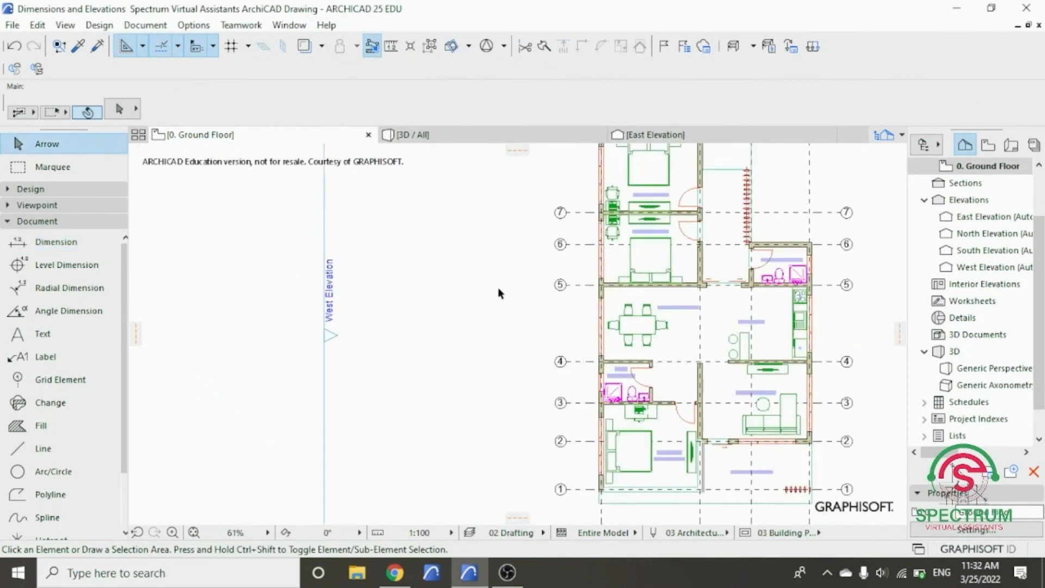
- Start a linear dimension chain on the ground floor plan at the master bedroom's outer wall along grid line 1
scroll(502, 289, down, 3)
scroll(624, 257, up, 2)
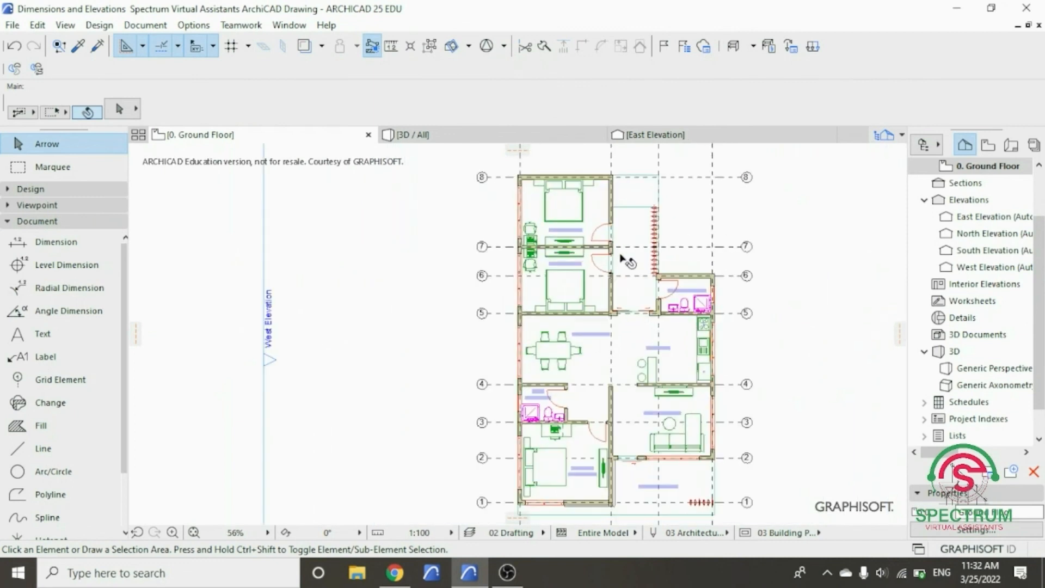
click(64, 247)
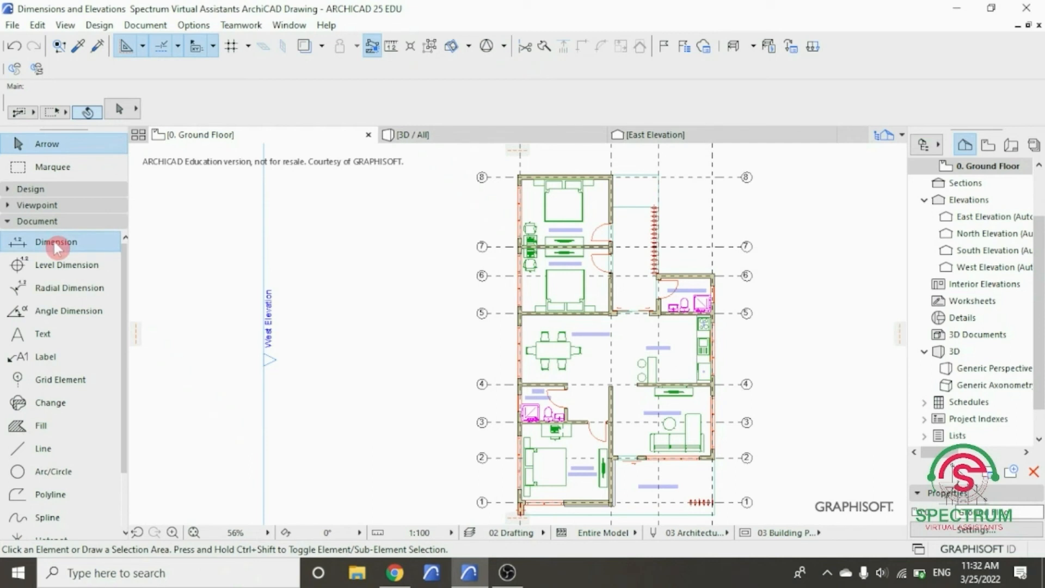
scroll(435, 268, down, 3)
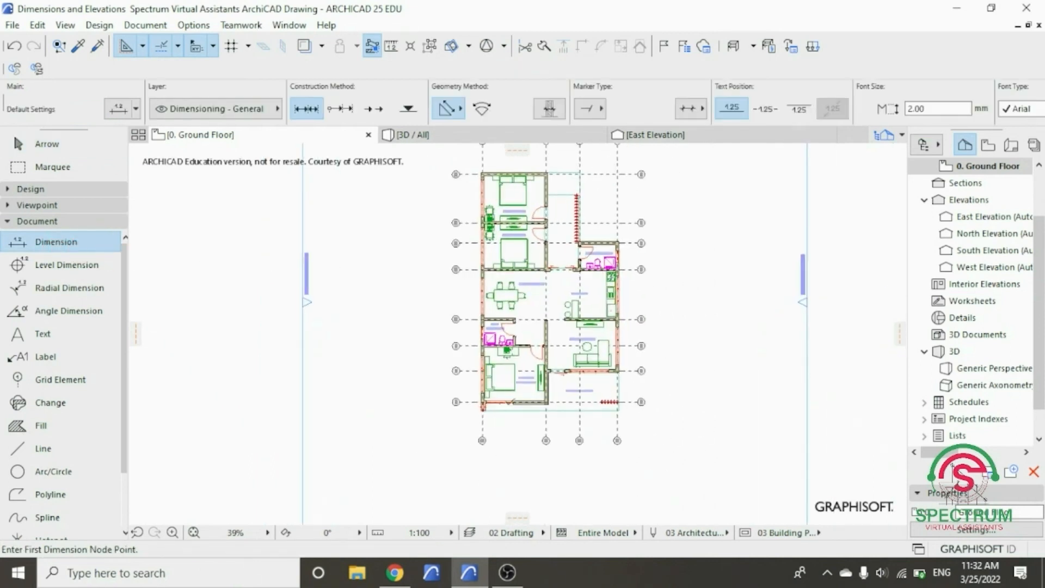
scroll(517, 400, up, 8)
scroll(523, 393, up, 4)
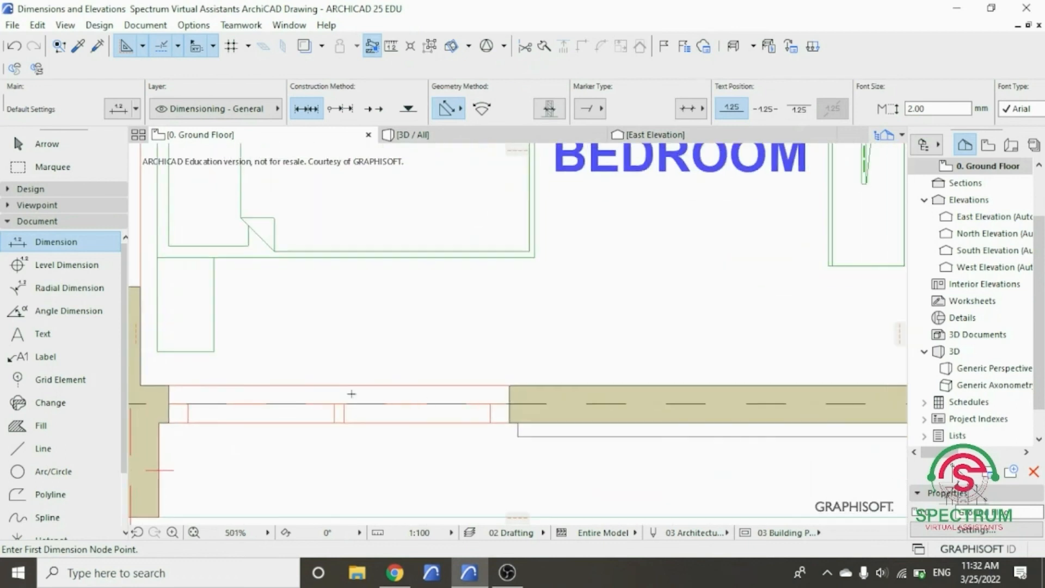
scroll(156, 388, up, 2)
click(170, 382)
- Add the cross walls on grid lines 3, 4 and 5 as nodes of the dimension chain
scroll(263, 439, down, 6)
scroll(265, 448, down, 2)
scroll(268, 274, up, 6)
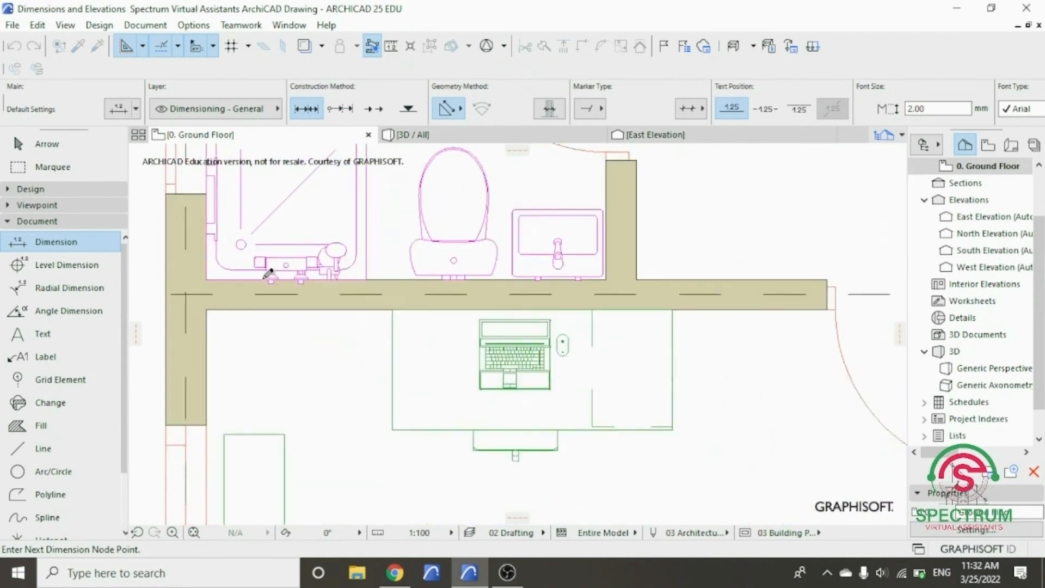
scroll(395, 417, down, 2)
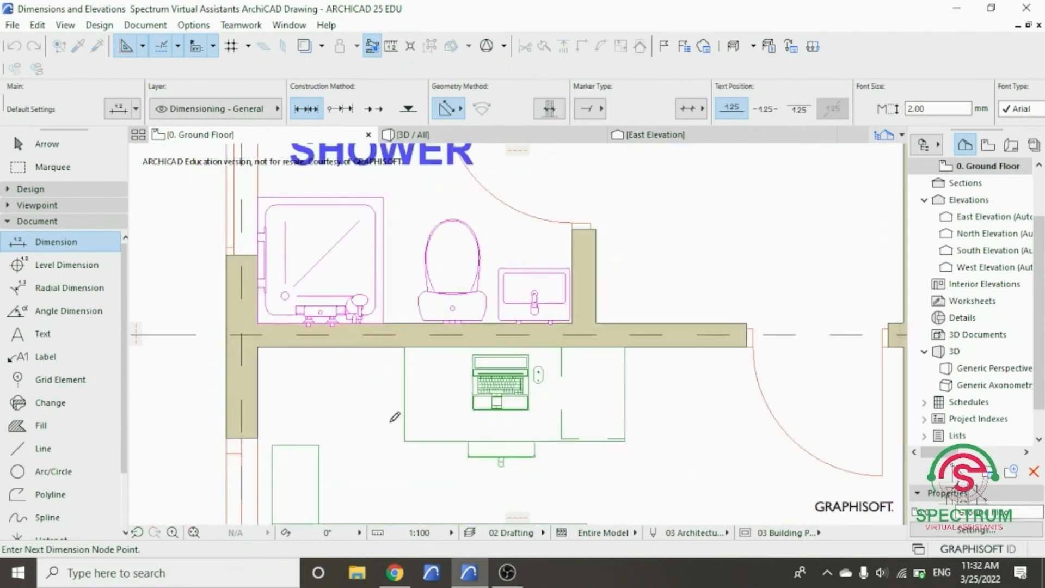
scroll(395, 413, down, 3)
scroll(374, 243, up, 4)
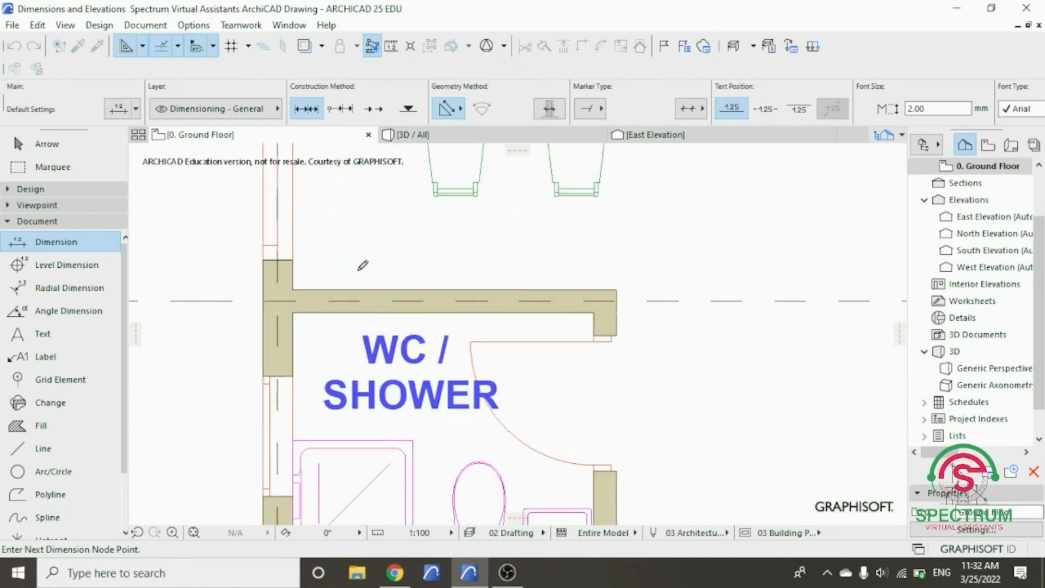
scroll(382, 416, down, 2)
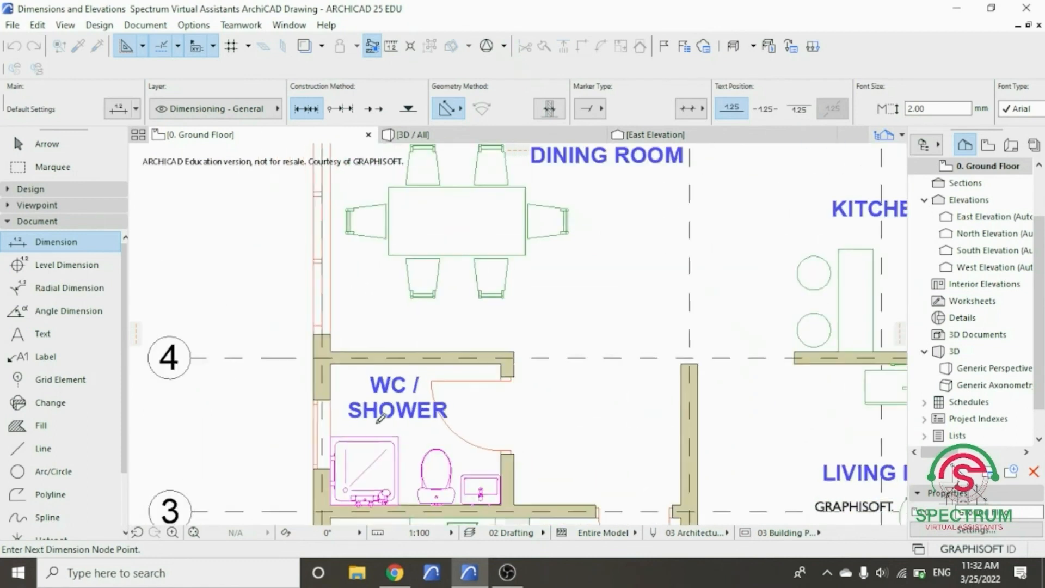
scroll(379, 411, down, 2)
scroll(360, 227, up, 4)
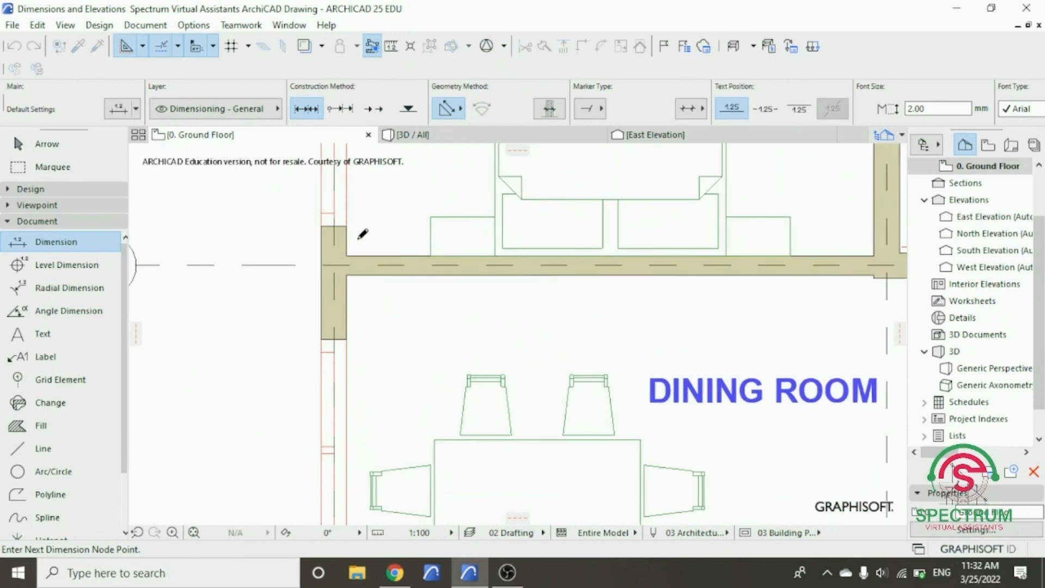
scroll(373, 399, down, 2)
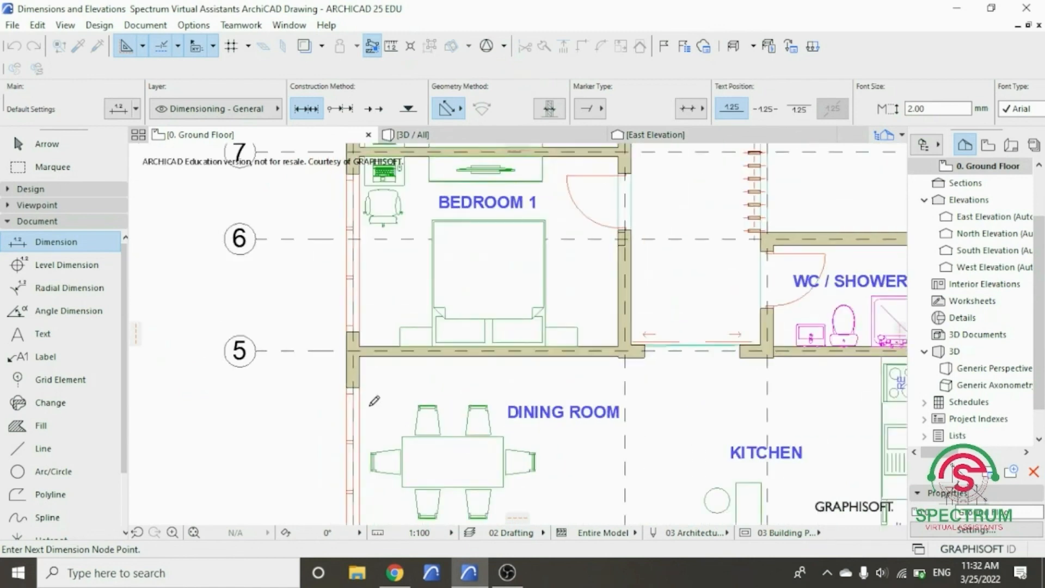
- Add the wall between Bedroom 1 and Bedroom 2 and the outer wall on grid line 8 to the dimension chain
scroll(375, 401, down, 2)
scroll(394, 225, up, 4)
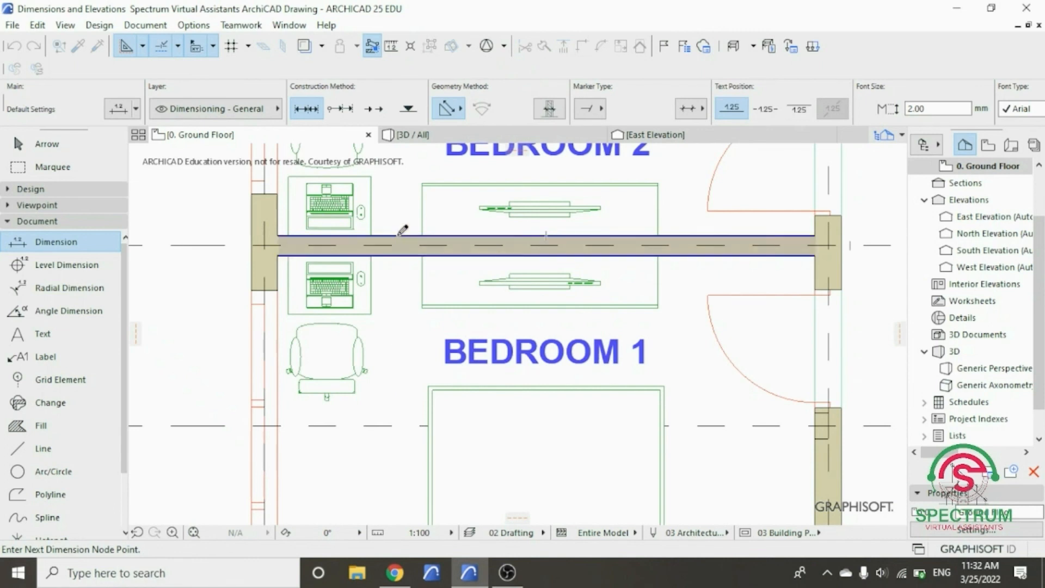
scroll(390, 394, down, 3)
scroll(387, 305, down, 1)
scroll(376, 255, up, 5)
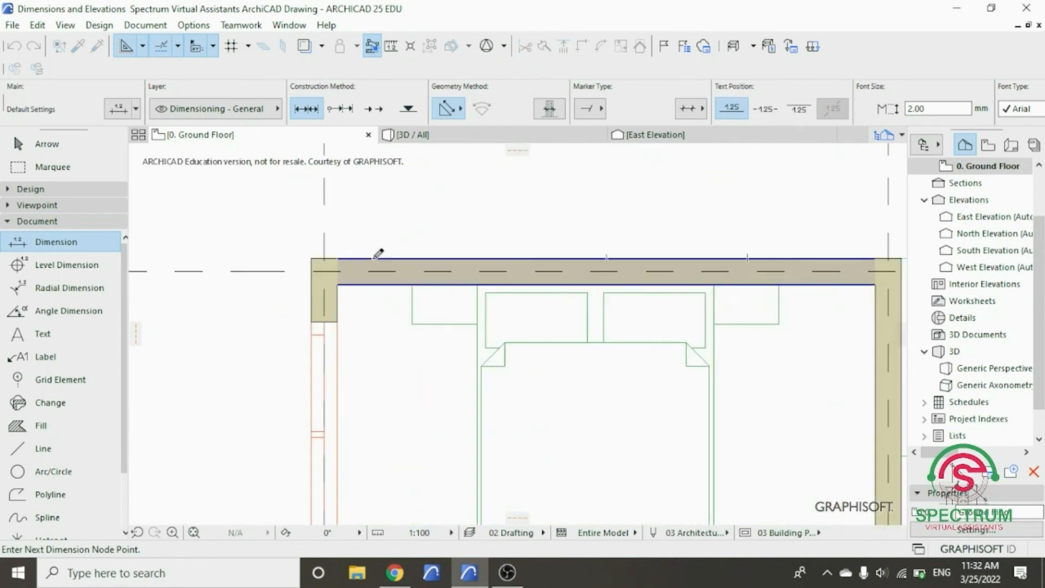
scroll(556, 250, down, 5)
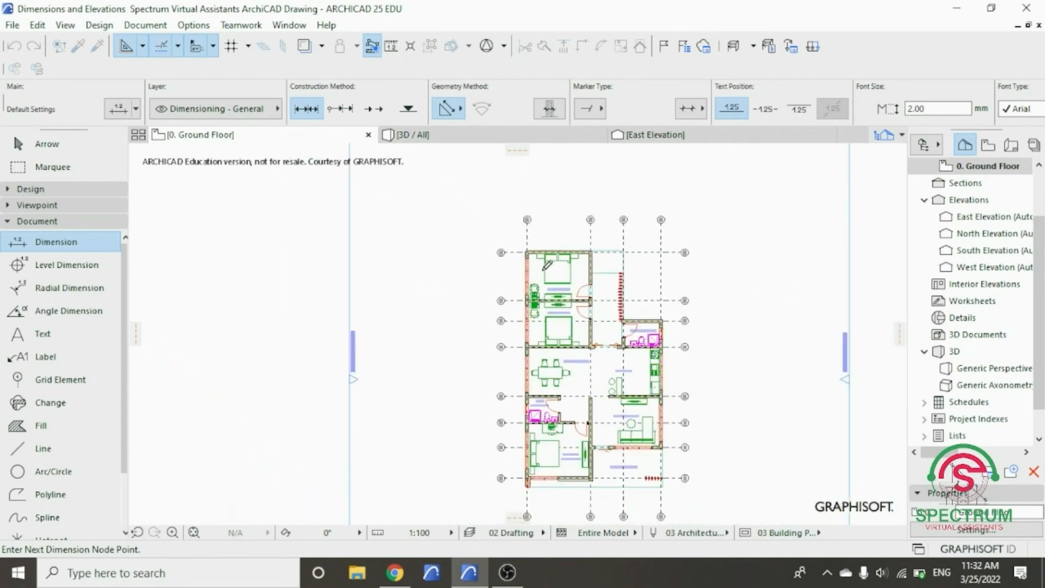
- Place the vertical dimension line on the plan's west side, just outside the numbered grid bubbles
scroll(493, 392, up, 3)
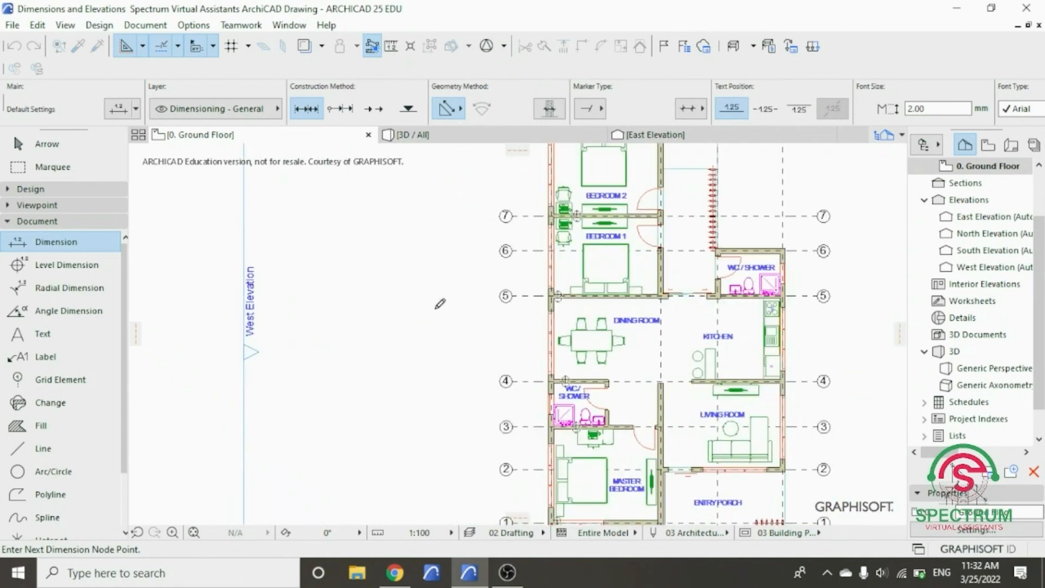
scroll(451, 300, up, 2)
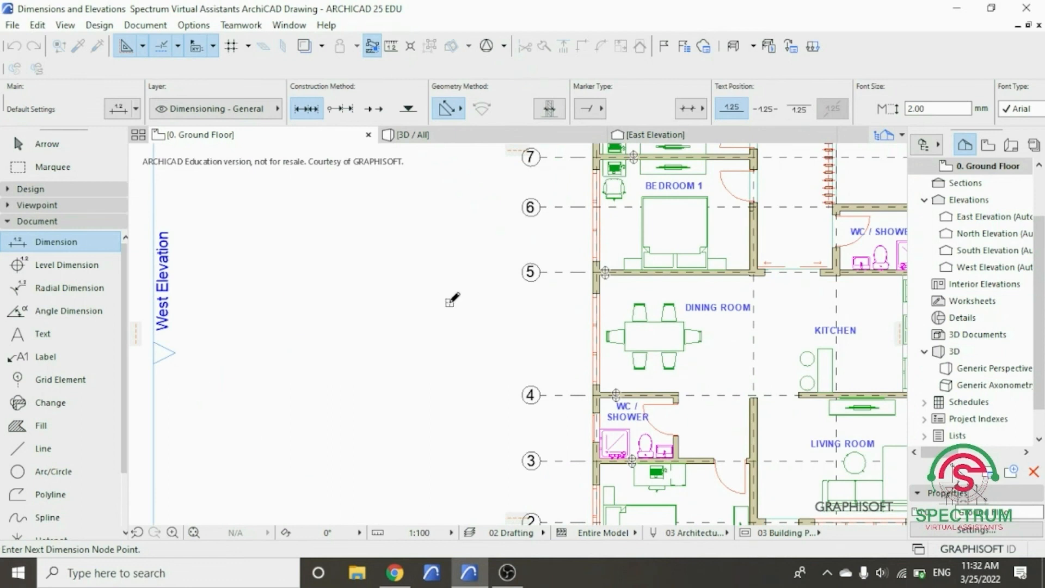
double_click(451, 301)
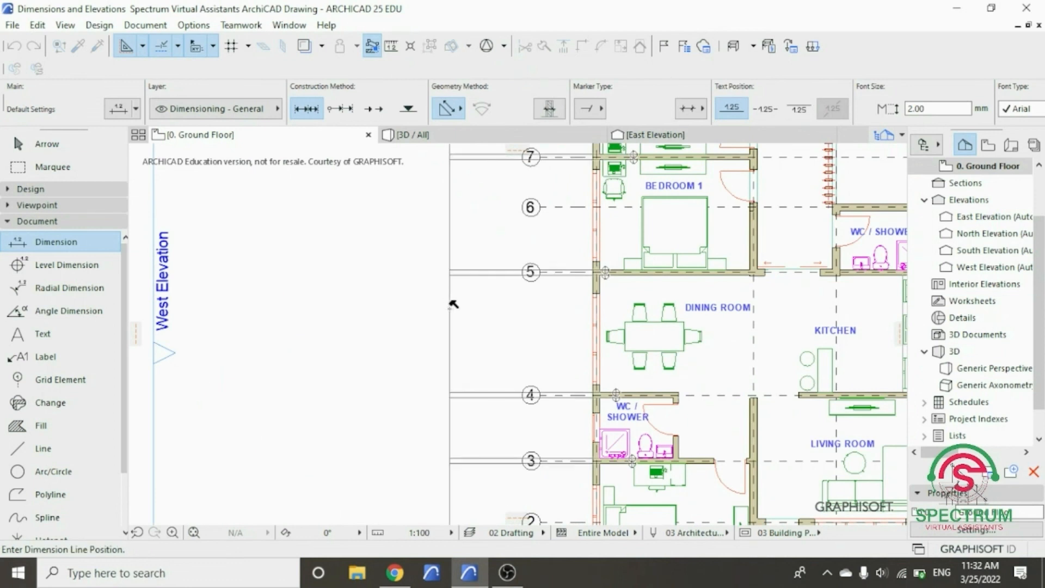
scroll(452, 303, down, 3)
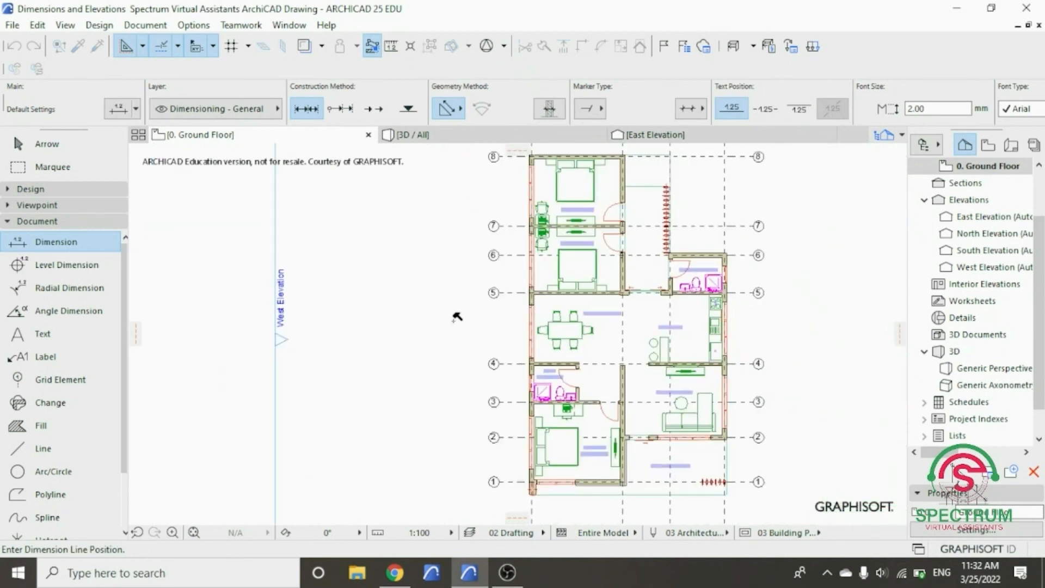
click(481, 309)
scroll(472, 326, up, 4)
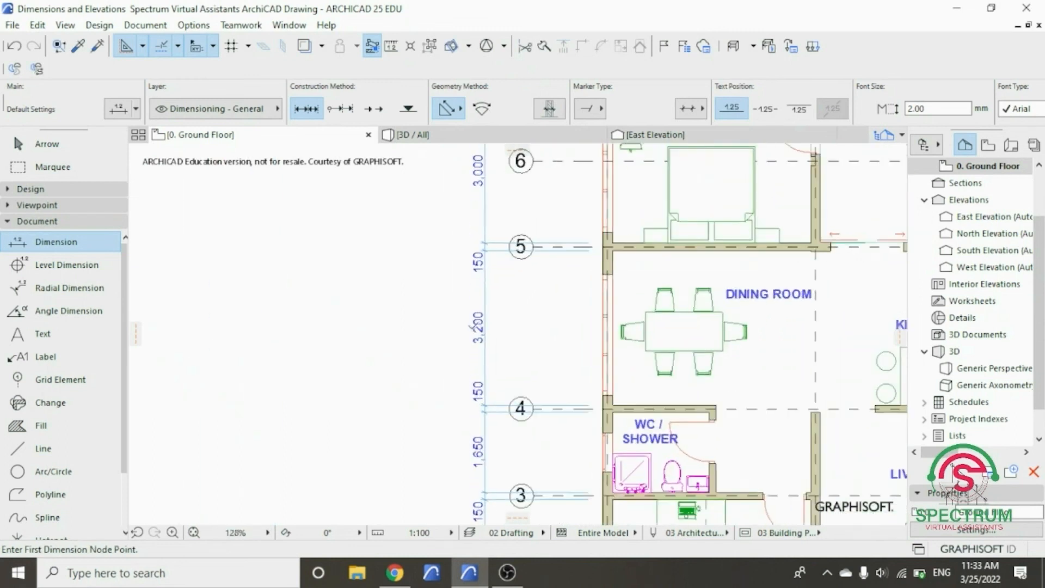
scroll(473, 326, up, 2)
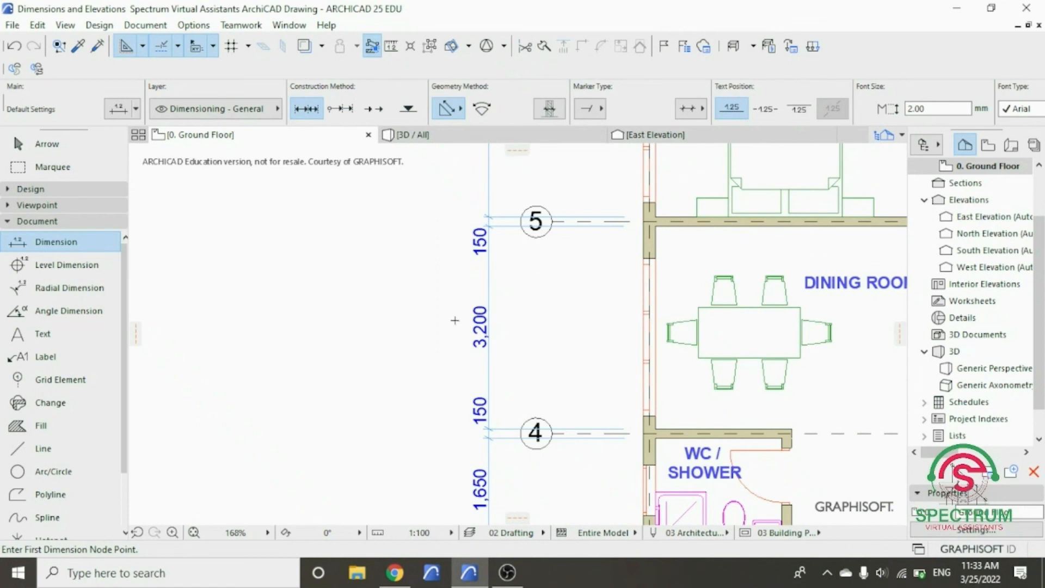
- Delete the vertical dimension chain placed on the west side of the ground floor plan
scroll(484, 327, down, 5)
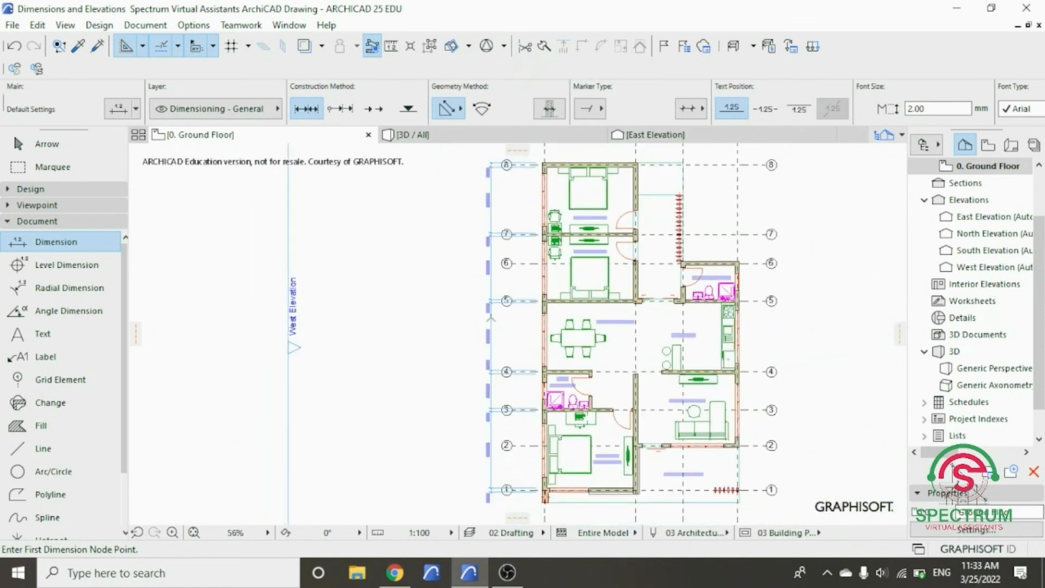
scroll(588, 361, up, 3)
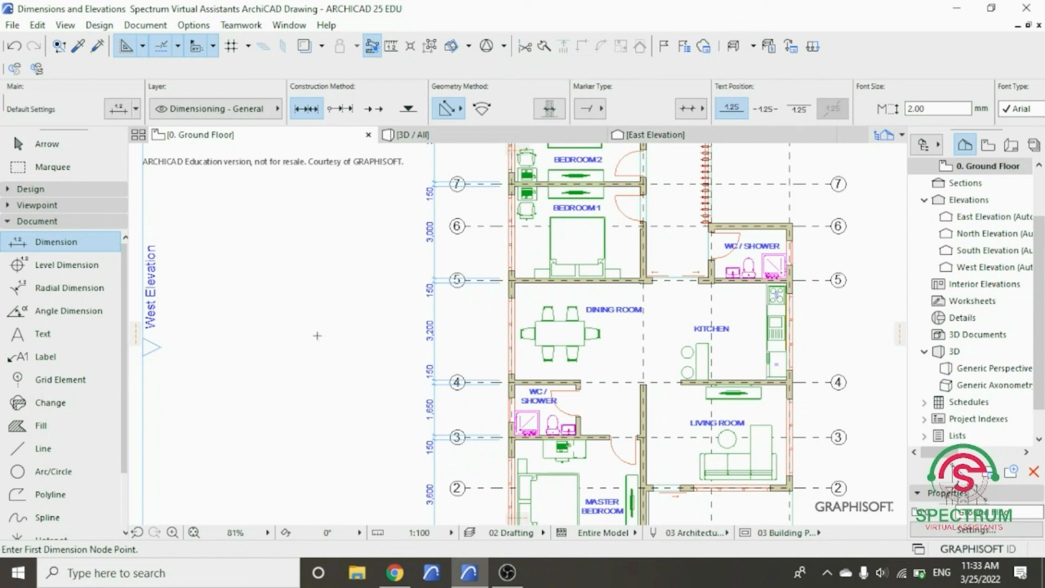
key(Escape)
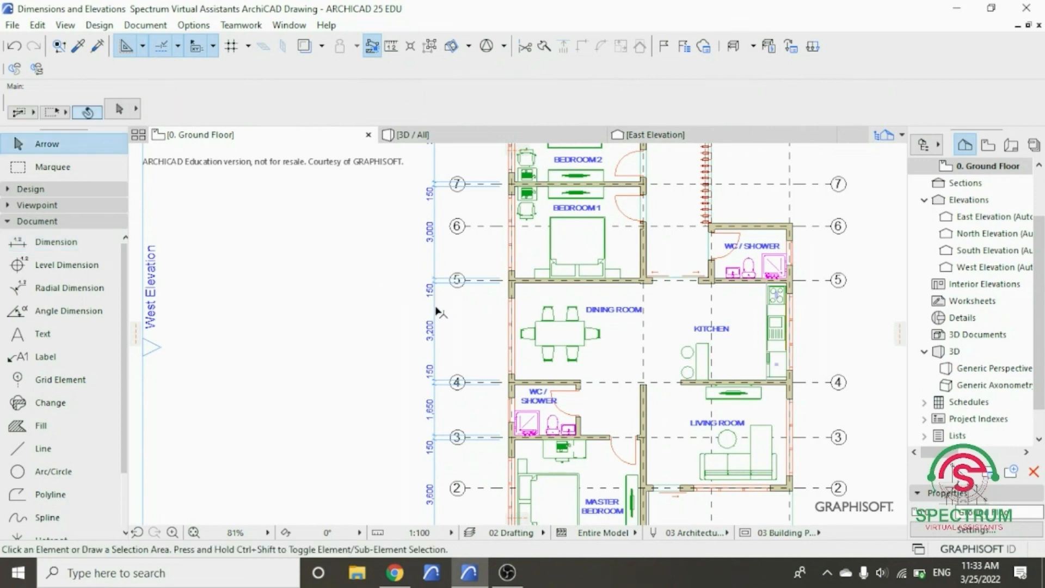
click(437, 311)
right_click(343, 283)
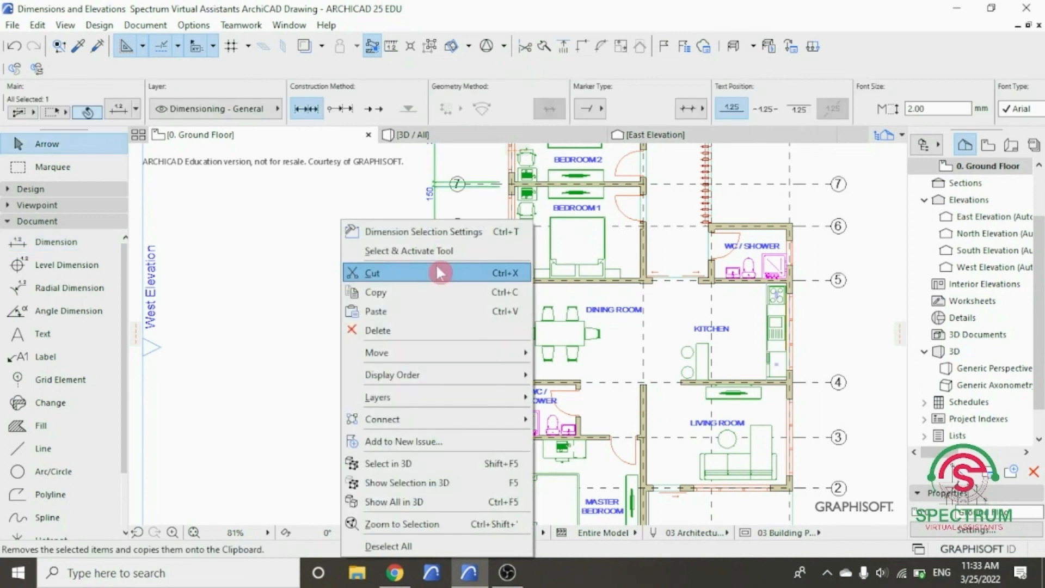
click(433, 343)
scroll(479, 328, down, 5)
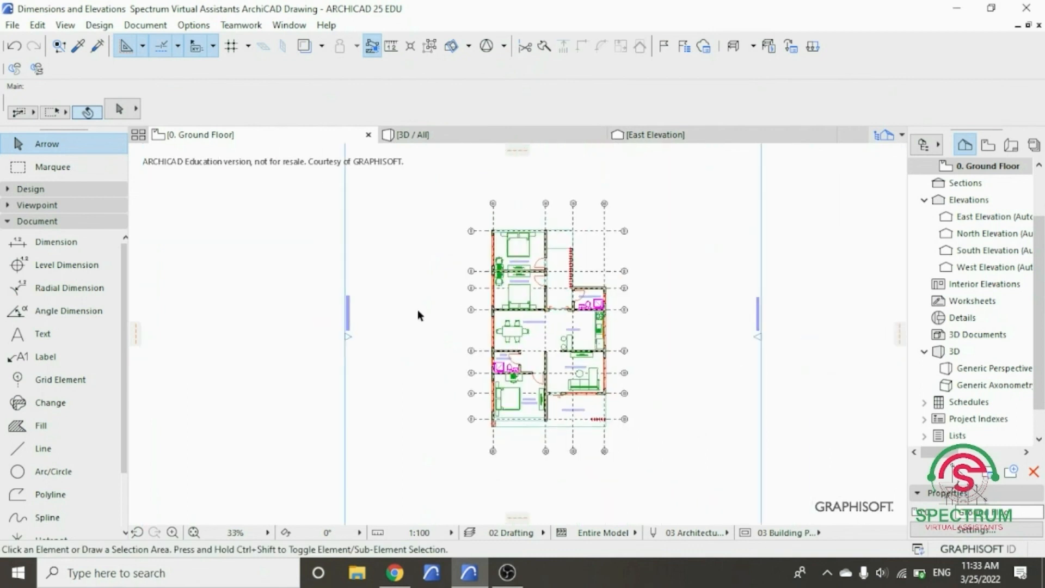
scroll(414, 318, up, 2)
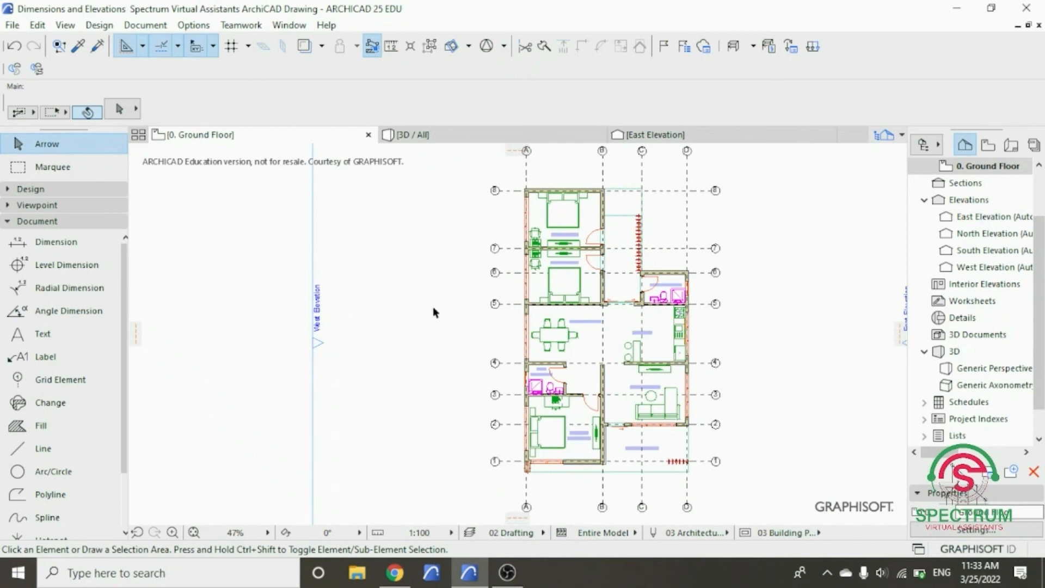
- Activate the Wall tool and select all walls on the ground floor plan
click(58, 188)
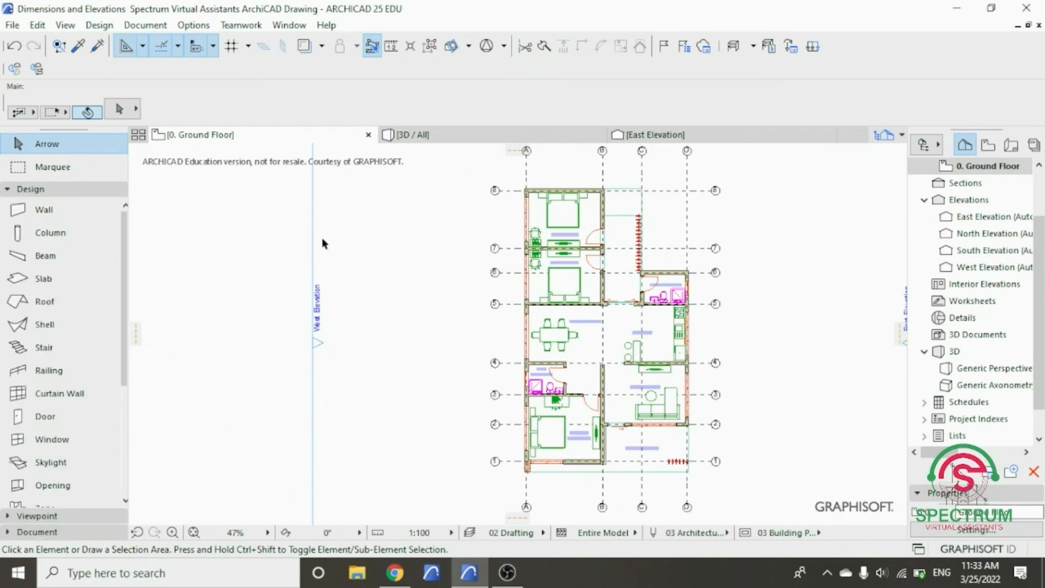
click(48, 217)
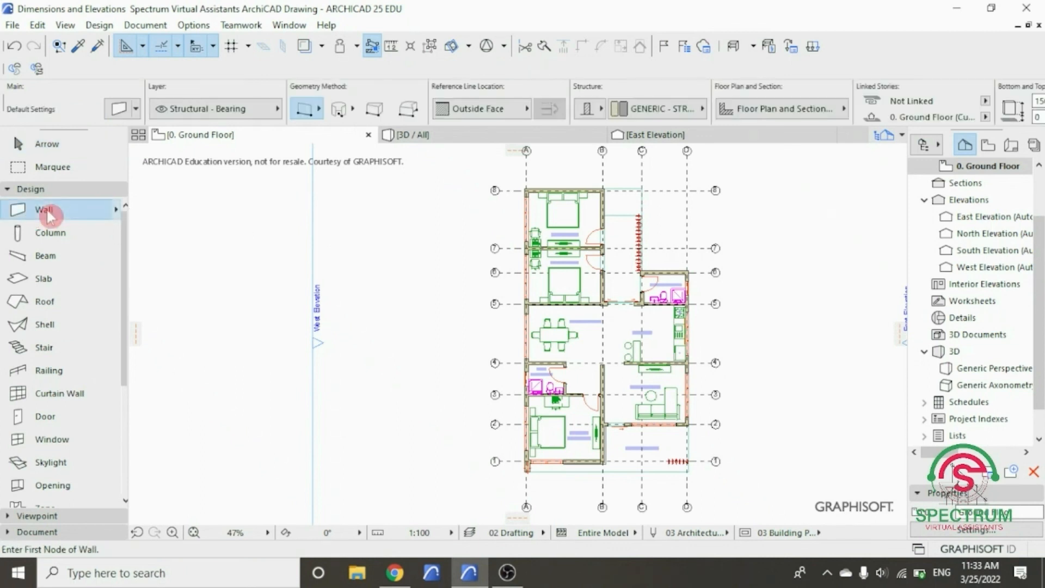
click(37, 25)
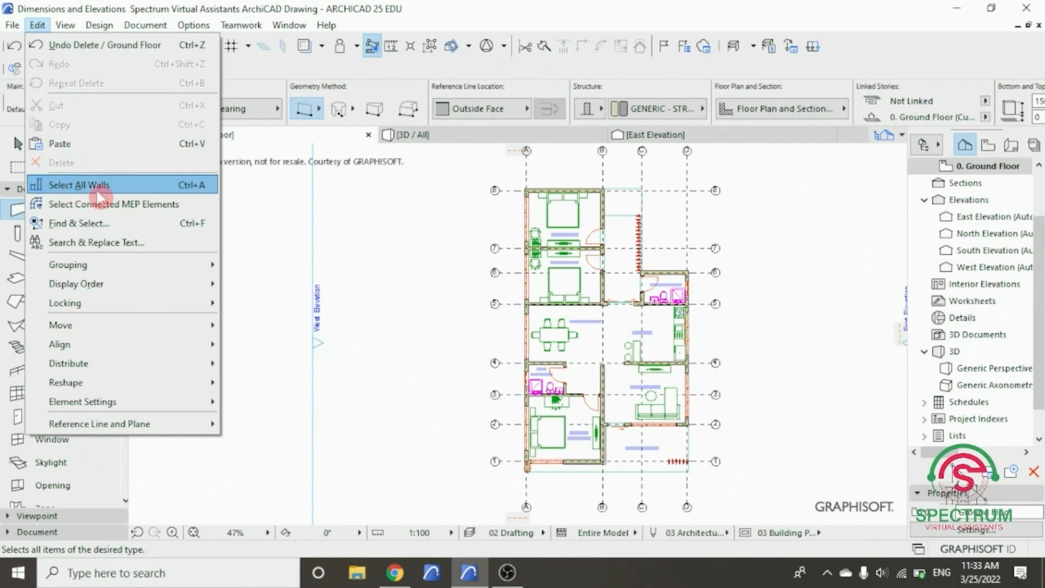
click(116, 193)
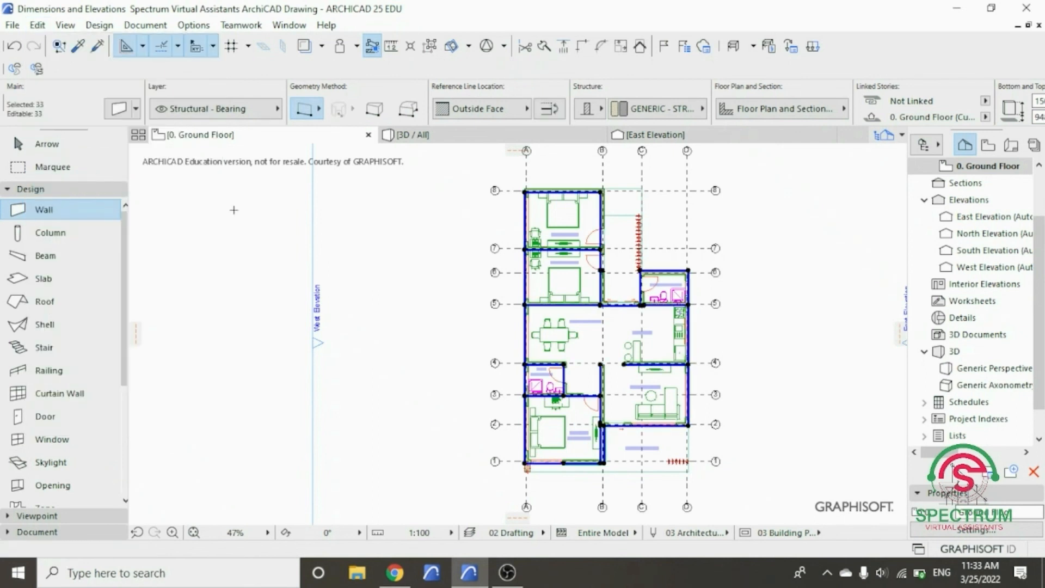
scroll(551, 215, up, 2)
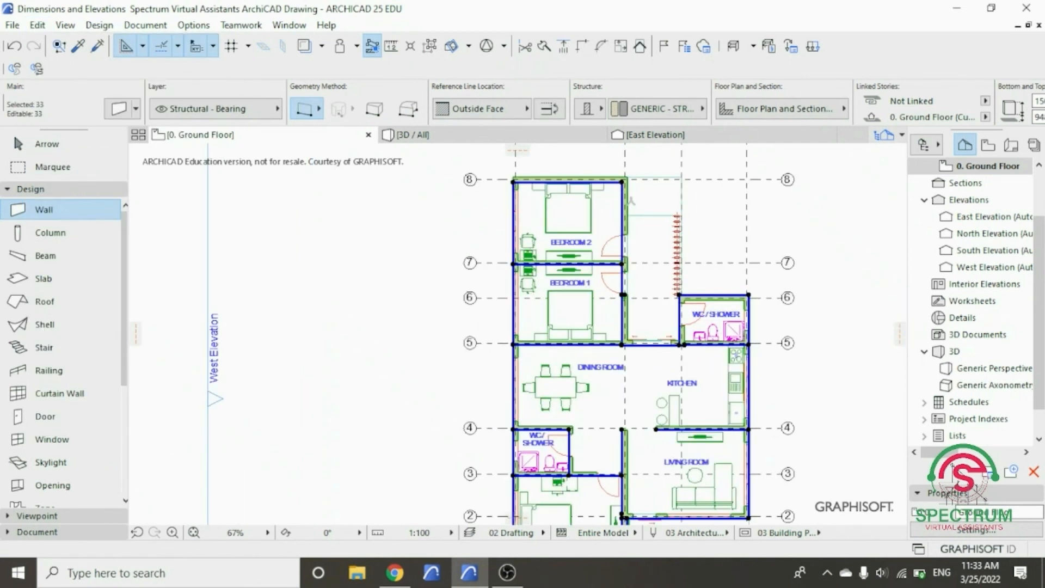
scroll(691, 254, down, 3)
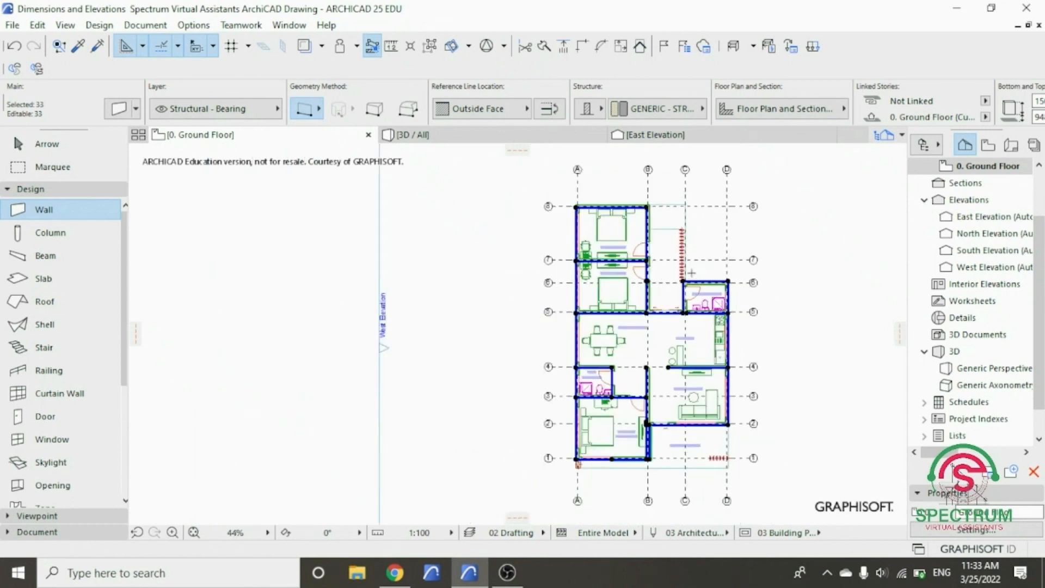
scroll(576, 307, up, 2)
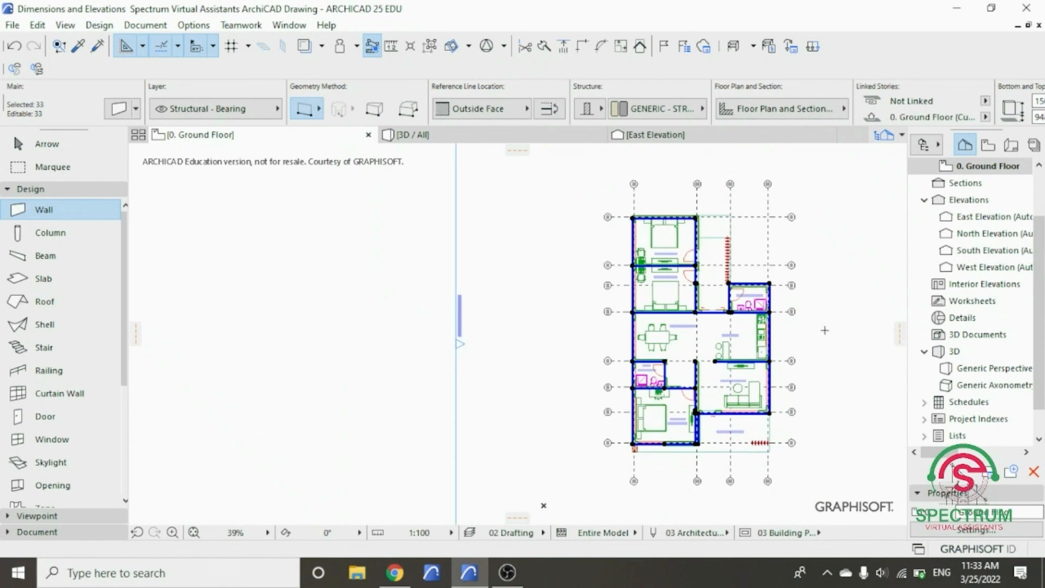
scroll(811, 329, up, 2)
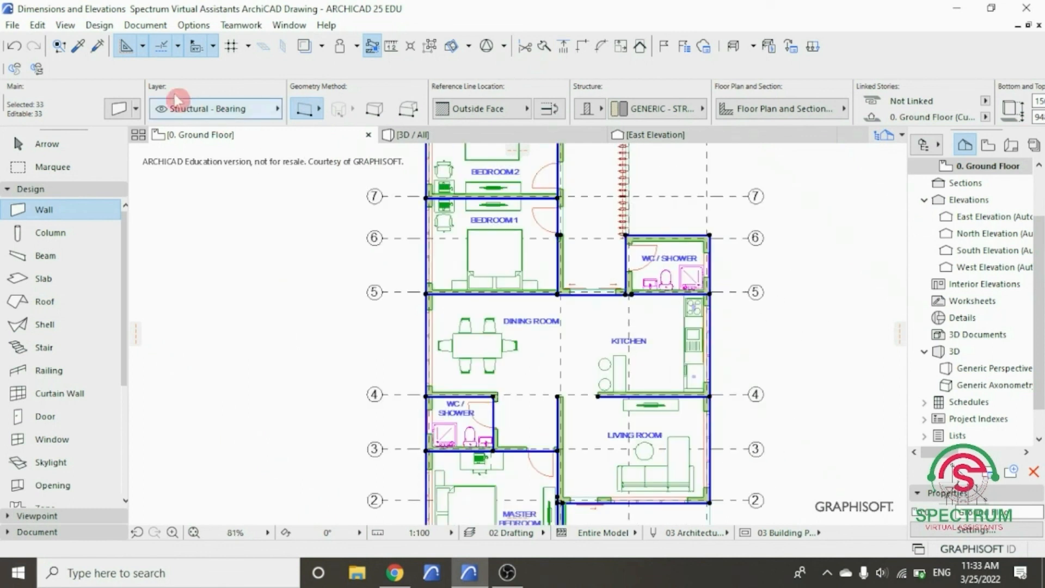
- Open the automatic Exterior Dimensioning settings for the selected walls
click(147, 26)
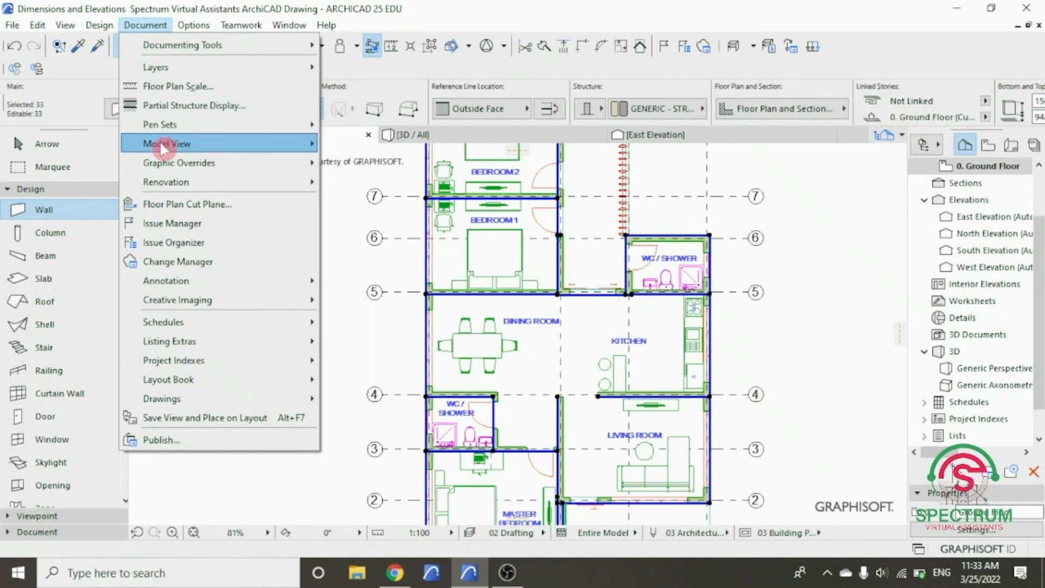
mouse_move(173, 279)
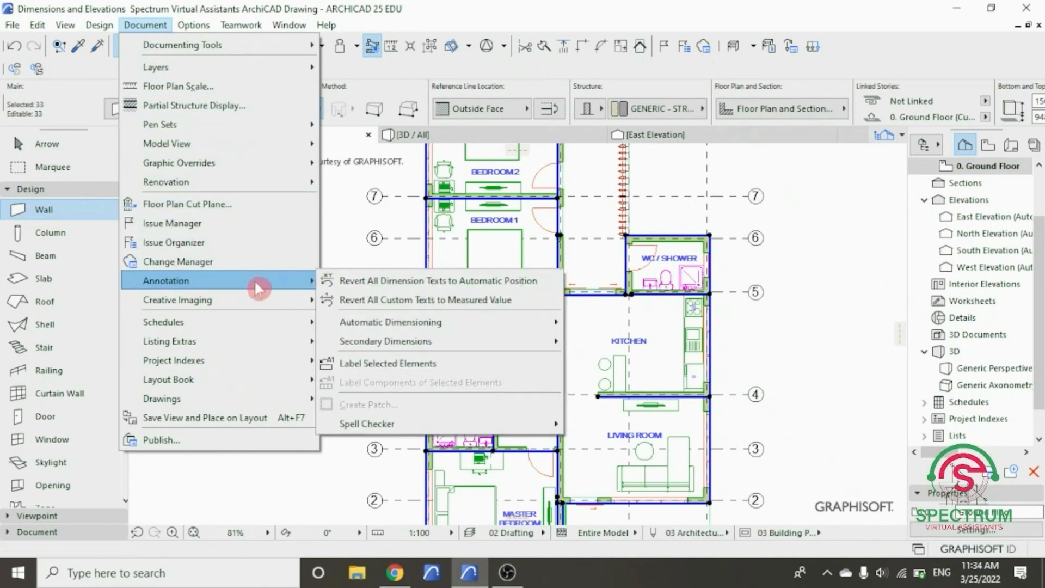
mouse_move(407, 321)
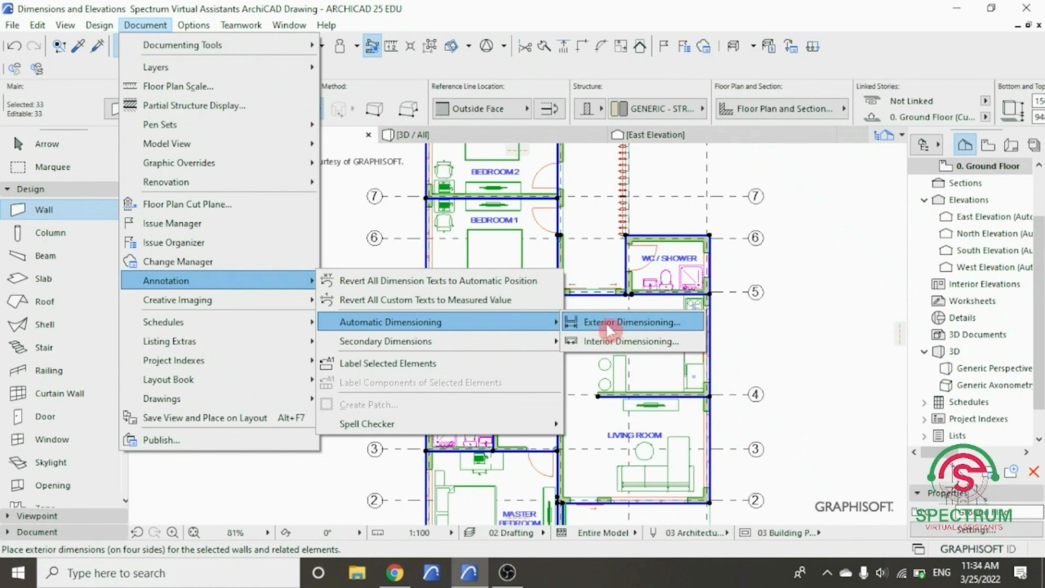
click(606, 322)
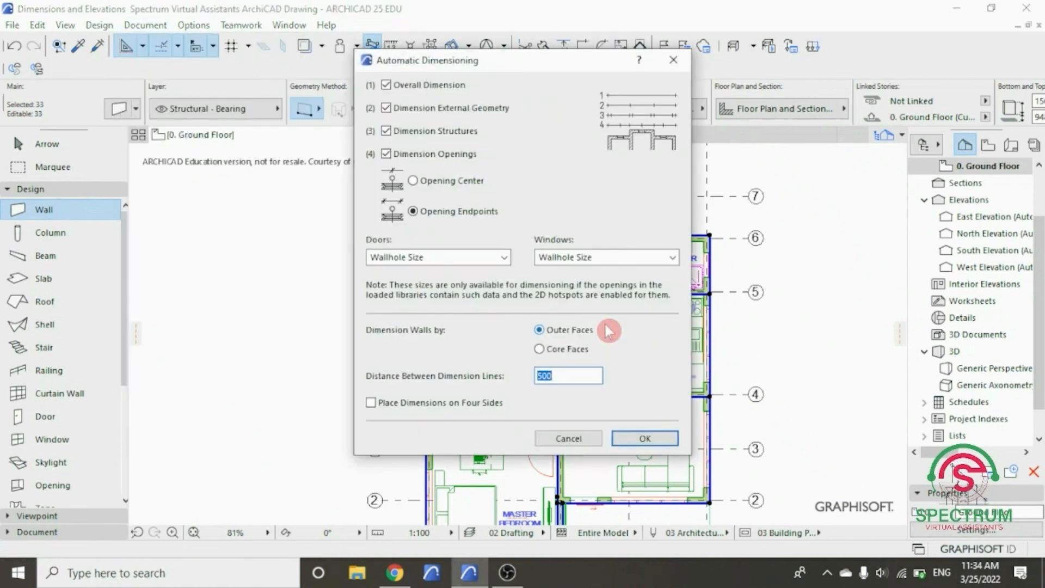
drag(564, 61, 577, 107)
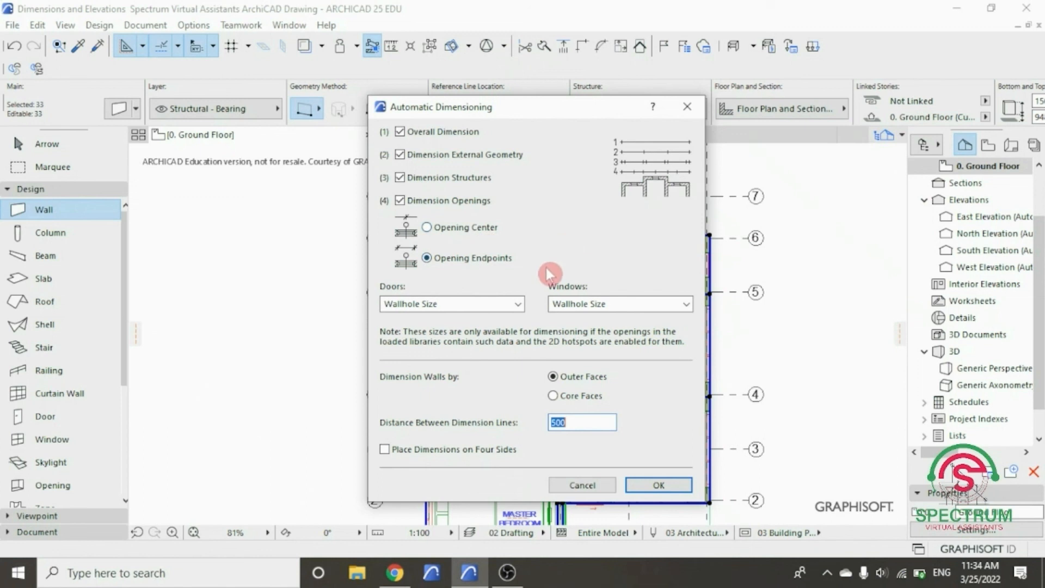
- Keep Wallhole Size for doors and windows, enable dimensions on four sides, and accept the automatic dimensioning settings
click(517, 307)
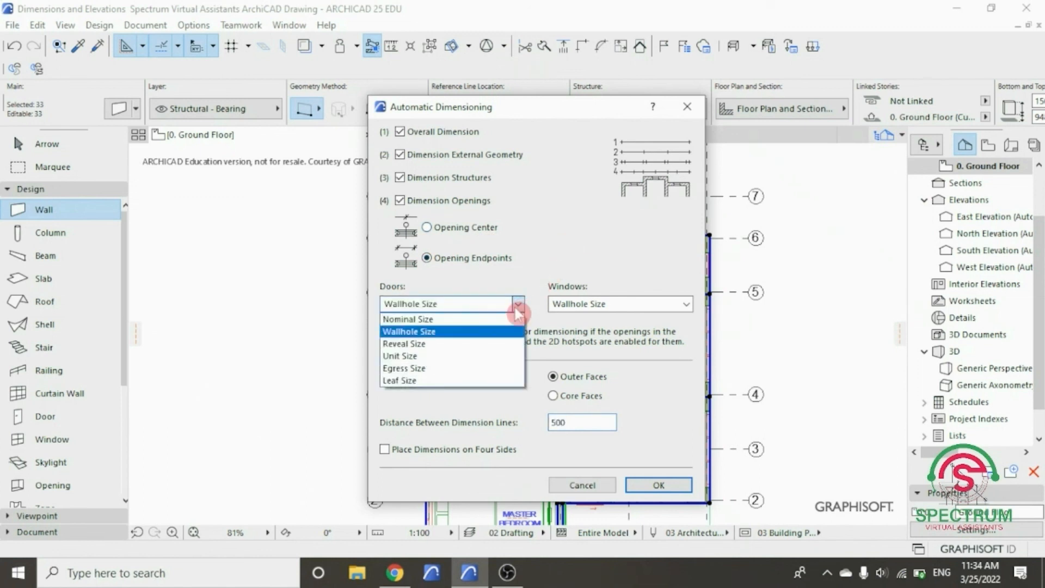
click(517, 310)
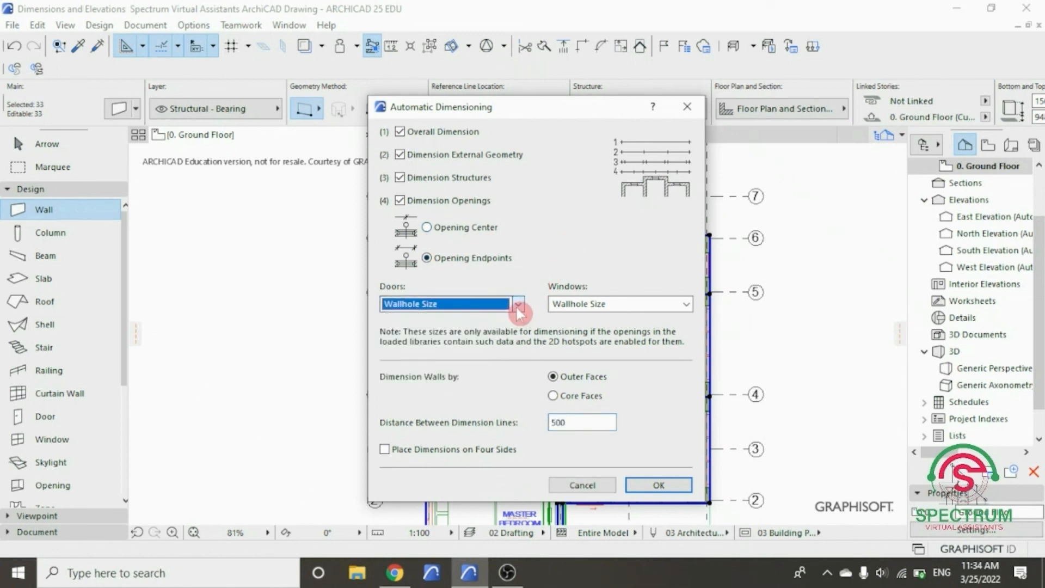
click(687, 303)
click(687, 304)
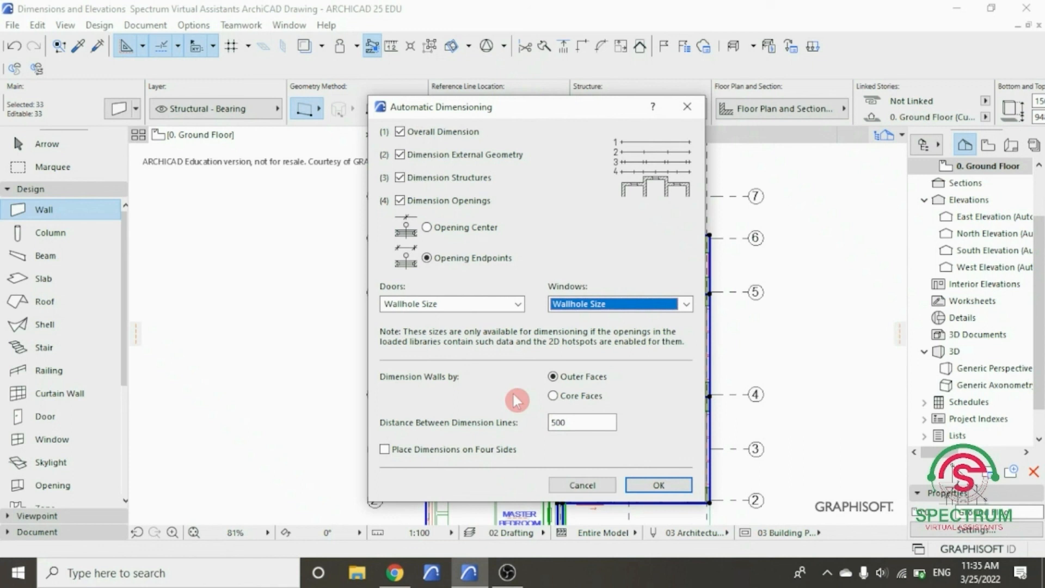
click(386, 449)
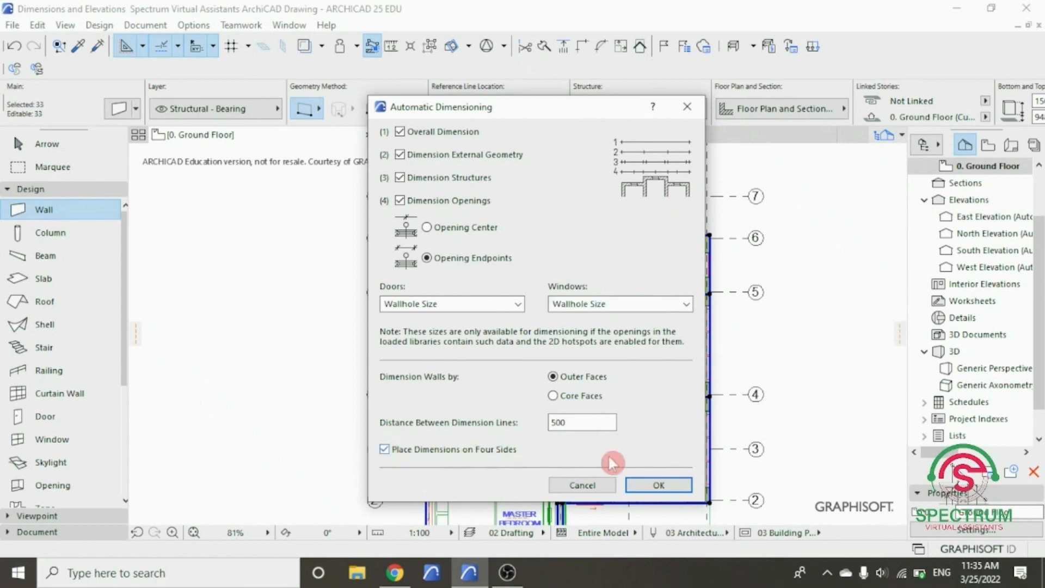
click(659, 484)
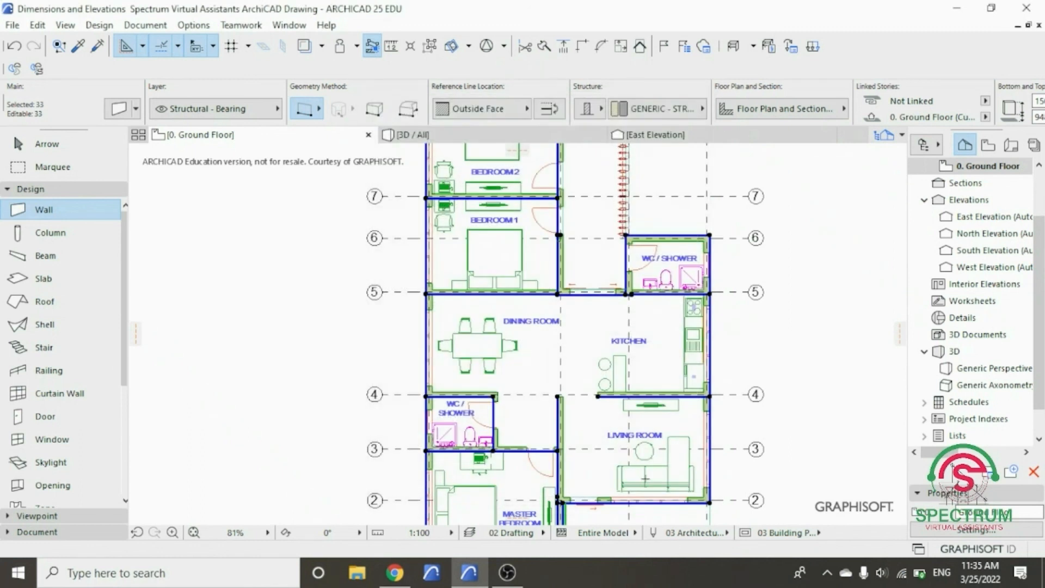
- Define a horizontal dimension direction above the plan and place the automatic exterior dimension lines around the building
scroll(527, 404, down, 3)
scroll(527, 406, down, 3)
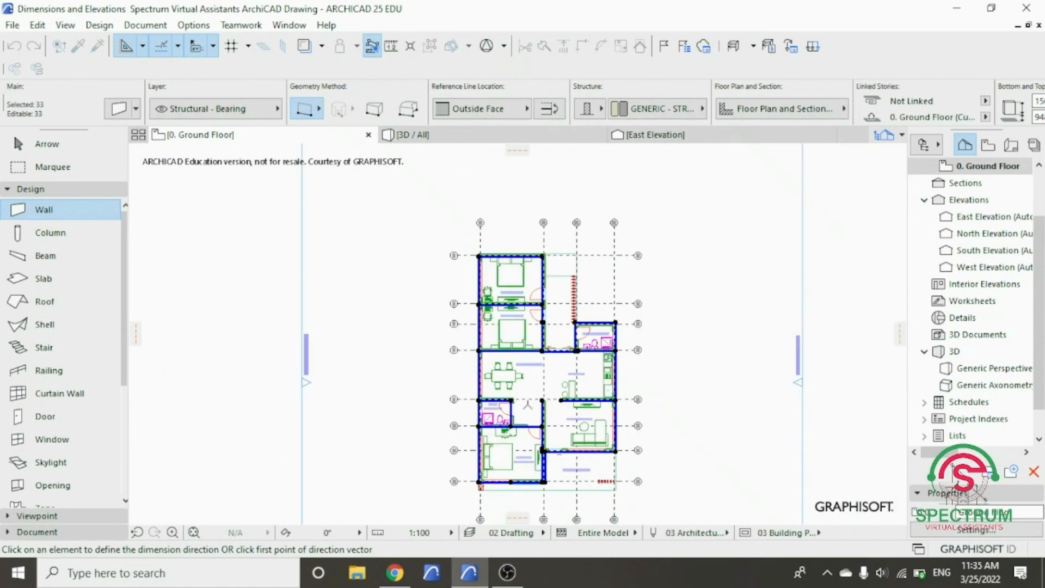
scroll(491, 380, up, 1)
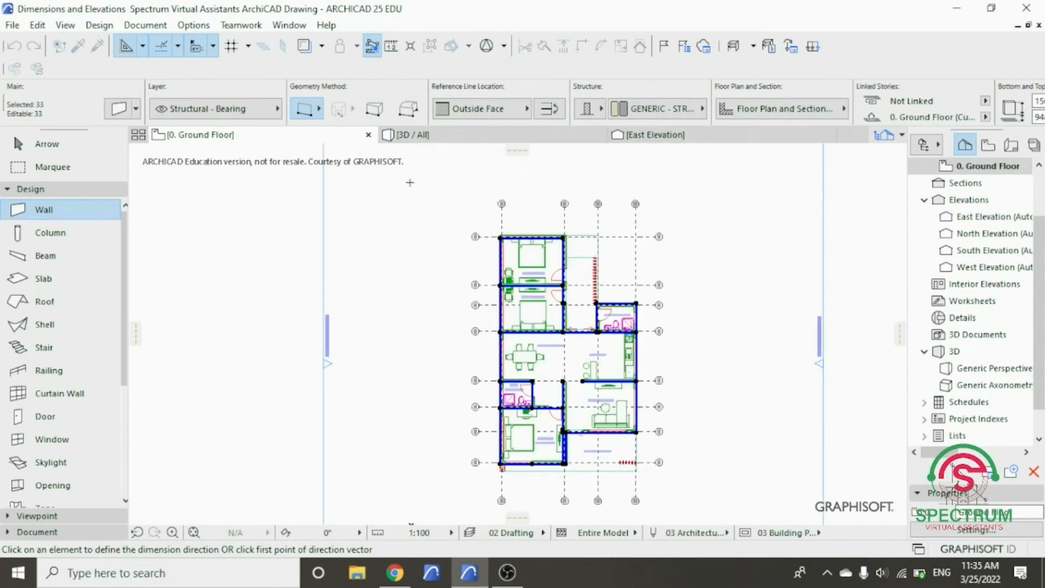
click(444, 186)
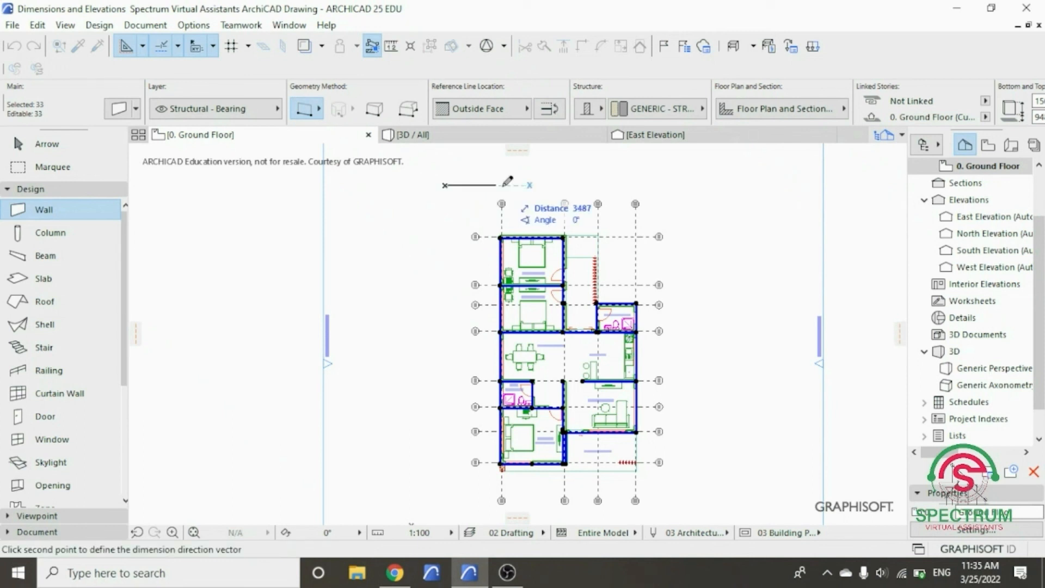
click(739, 184)
scroll(725, 189, down, 1)
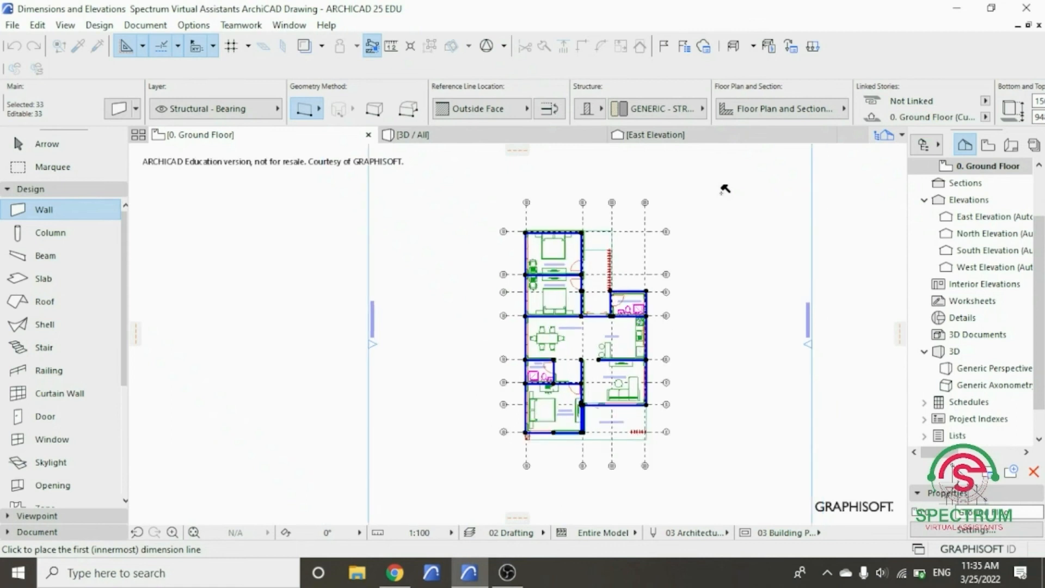
scroll(725, 189, down, 1)
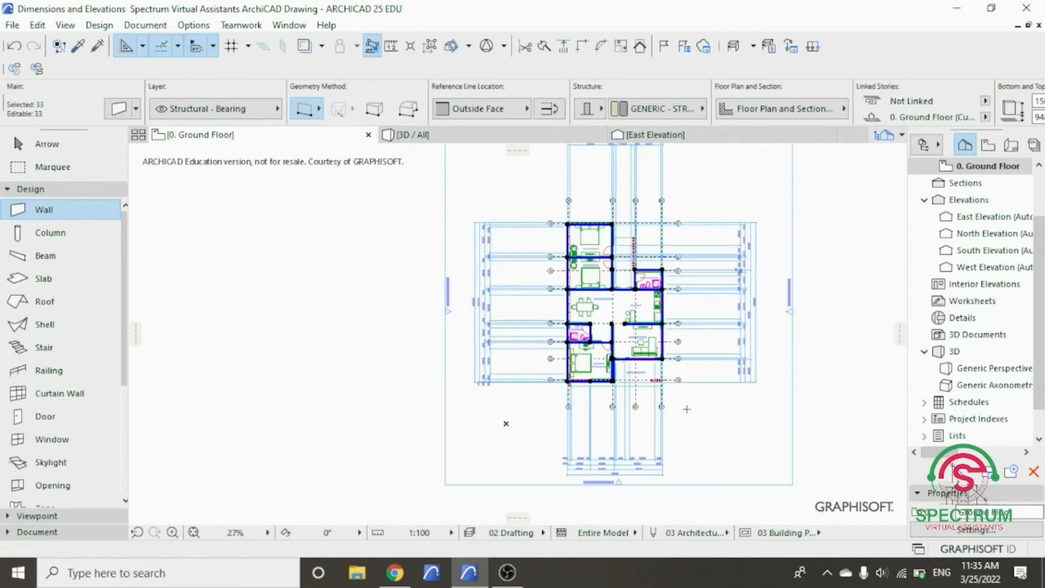
- Clear the wall selection on the ground floor plan and return to the Arrow tool
scroll(686, 409, down, 1)
scroll(687, 186, up, 5)
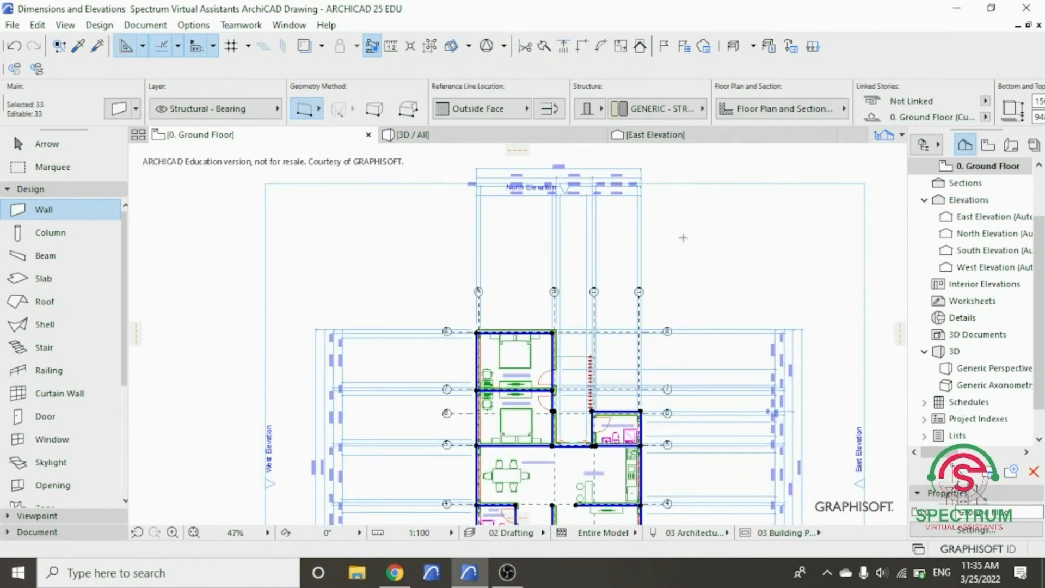
scroll(683, 238, down, 4)
scroll(528, 363, up, 8)
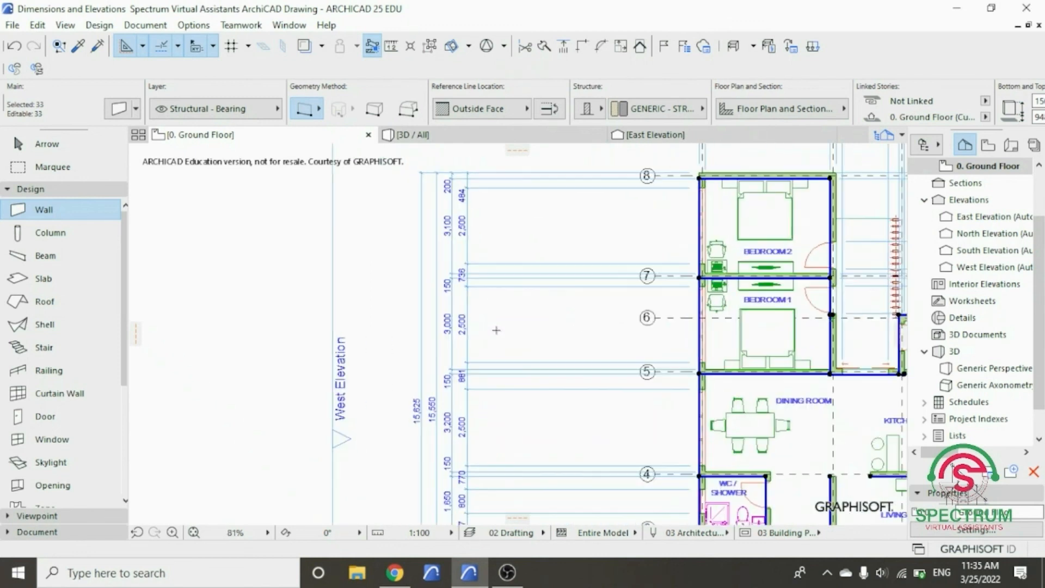
key(Escape)
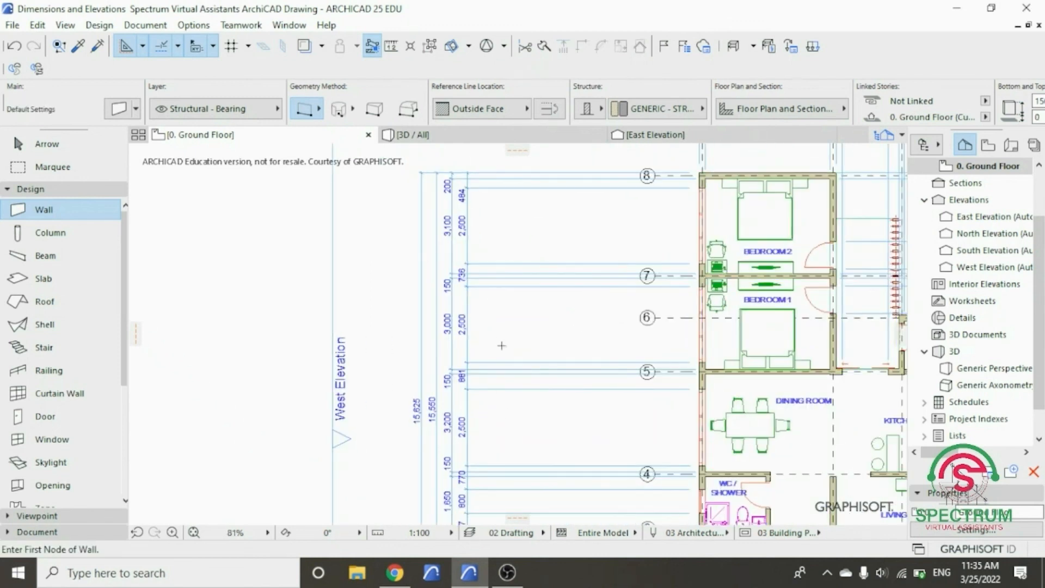
key(Escape)
- Select the four dimension chains on the west side and drag them horizontally closer to the building
drag(507, 337, 412, 175)
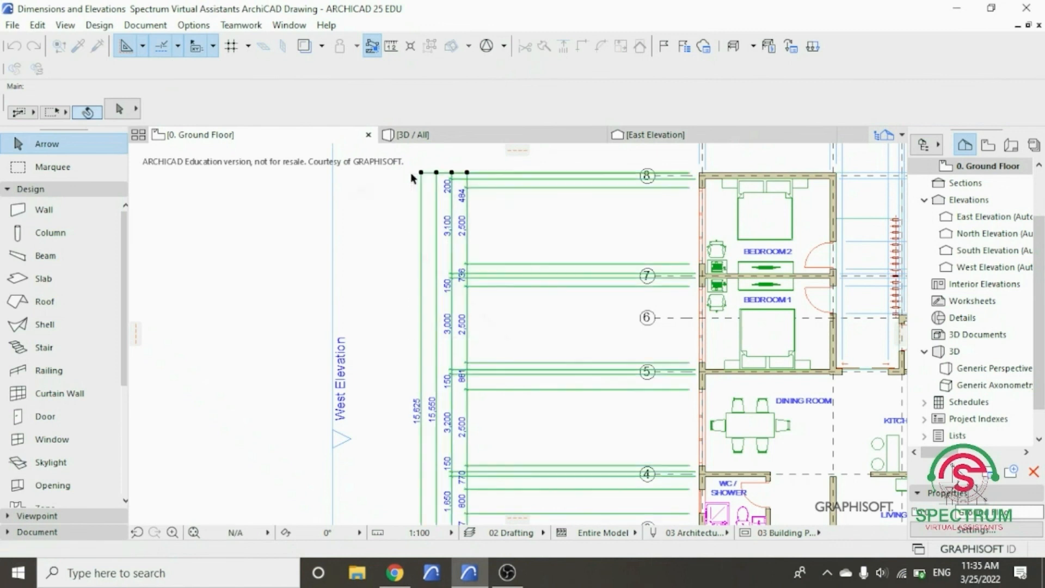
right_click(389, 214)
mouse_move(468, 343)
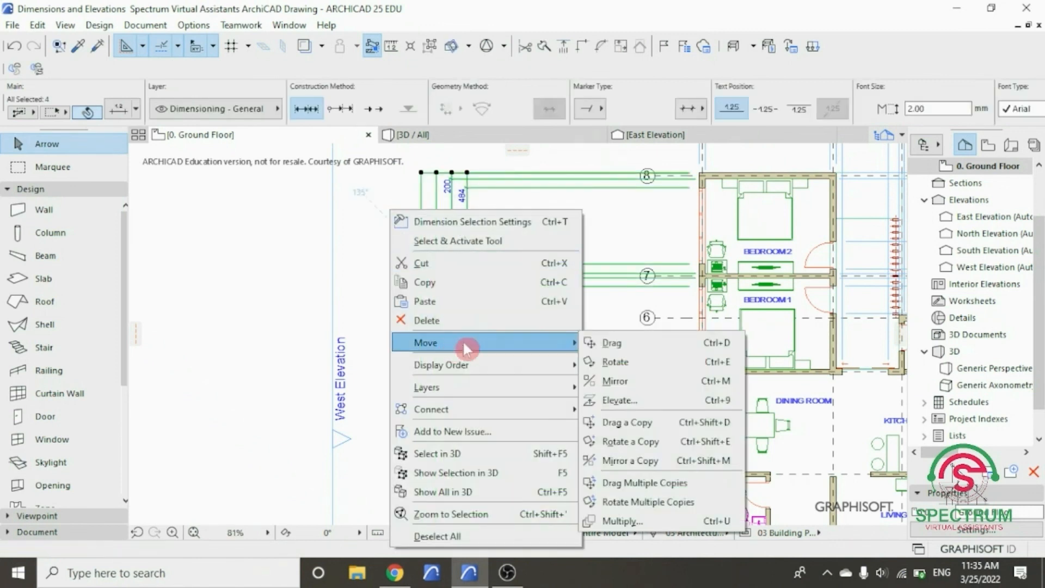
click(598, 349)
click(467, 417)
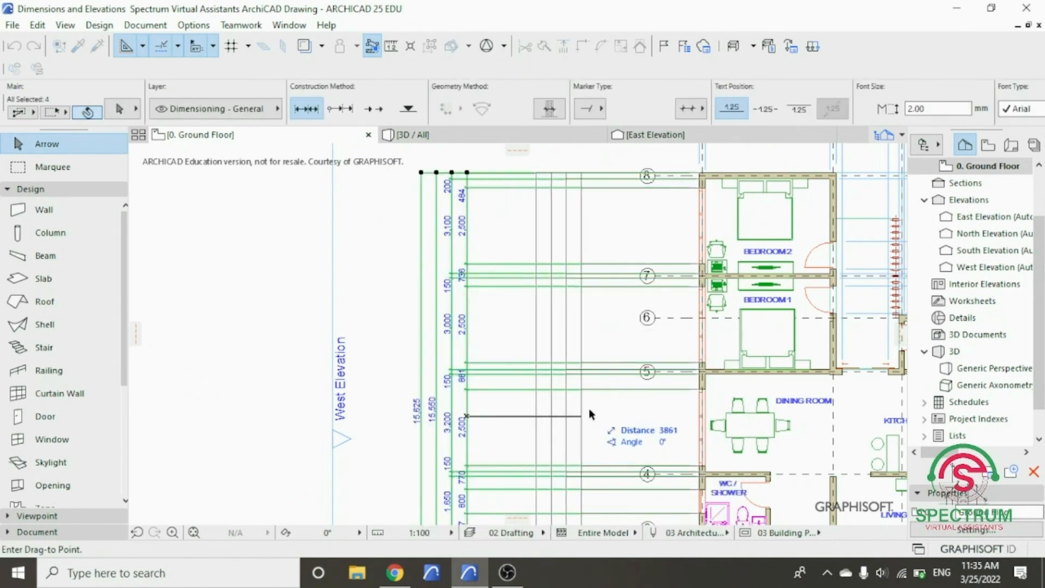
click(624, 419)
scroll(423, 416, down, 5)
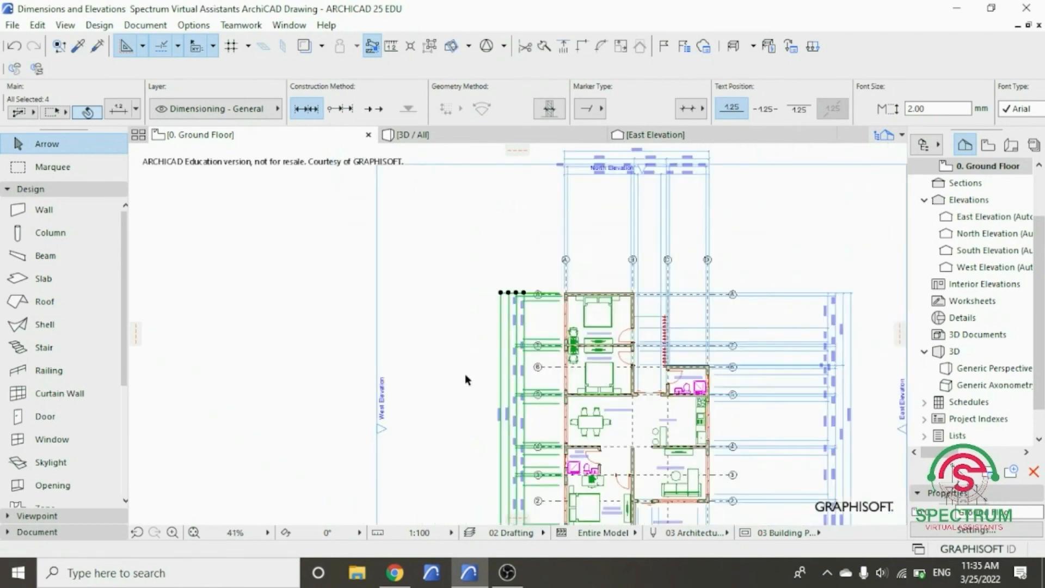
- Select the four north-side dimension chains without the elevation marker and drag them about 4.3 m straight down toward the building
click(720, 210)
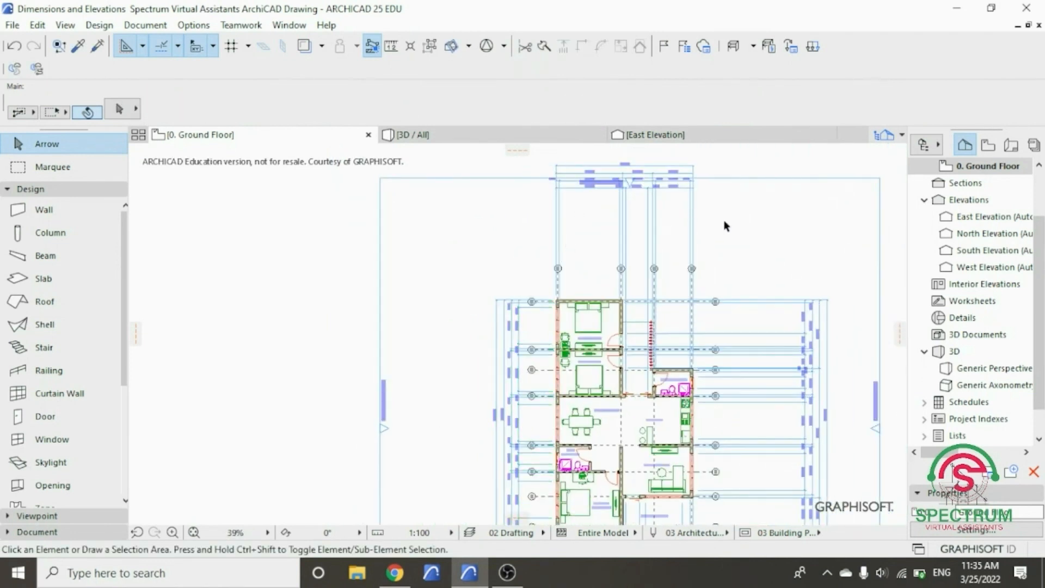
click(724, 222)
click(559, 159)
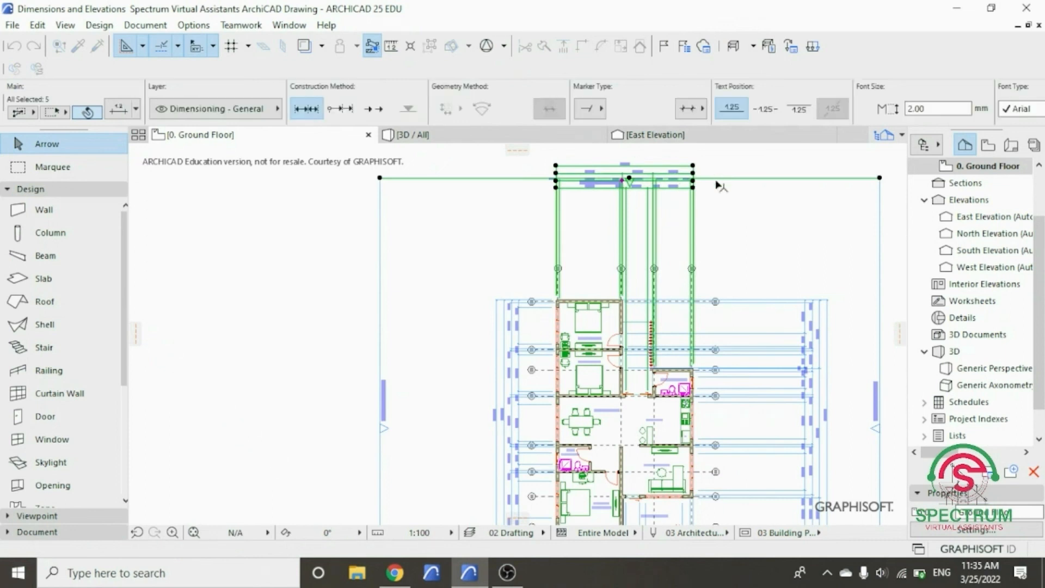
shift+click(717, 184)
right_click(443, 235)
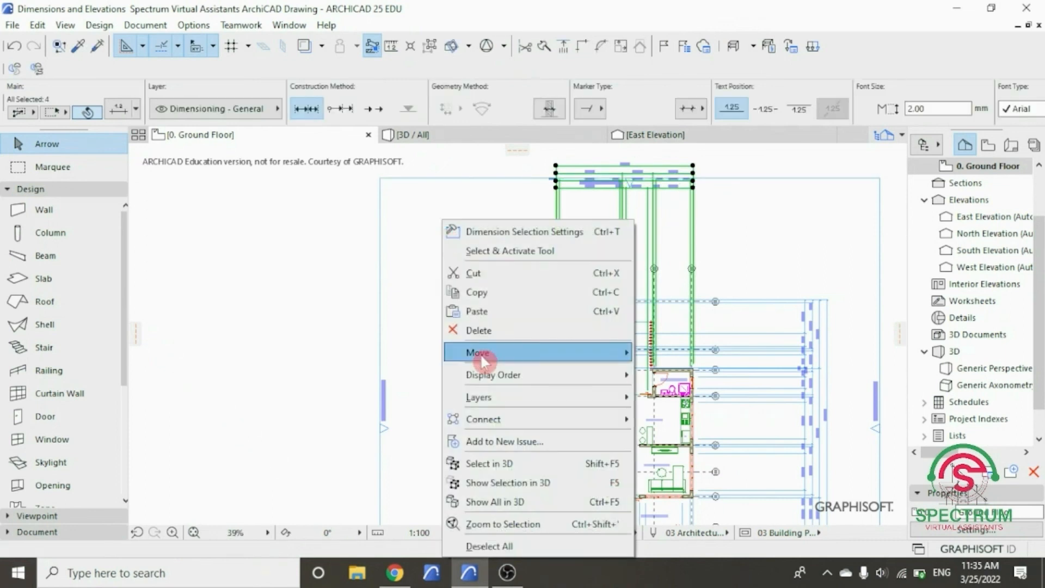
click(657, 351)
click(593, 188)
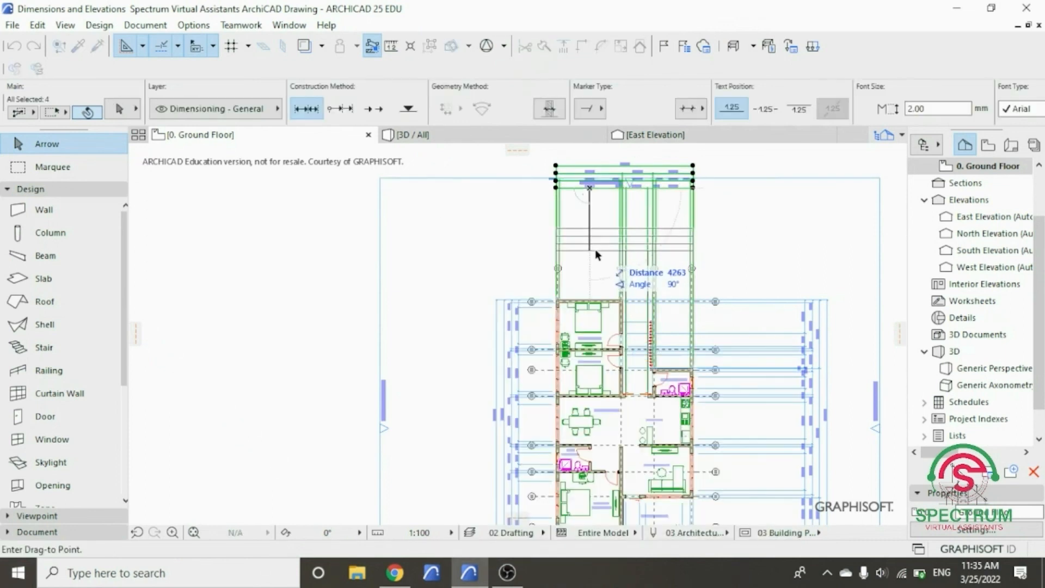
click(596, 249)
scroll(570, 237, down, 3)
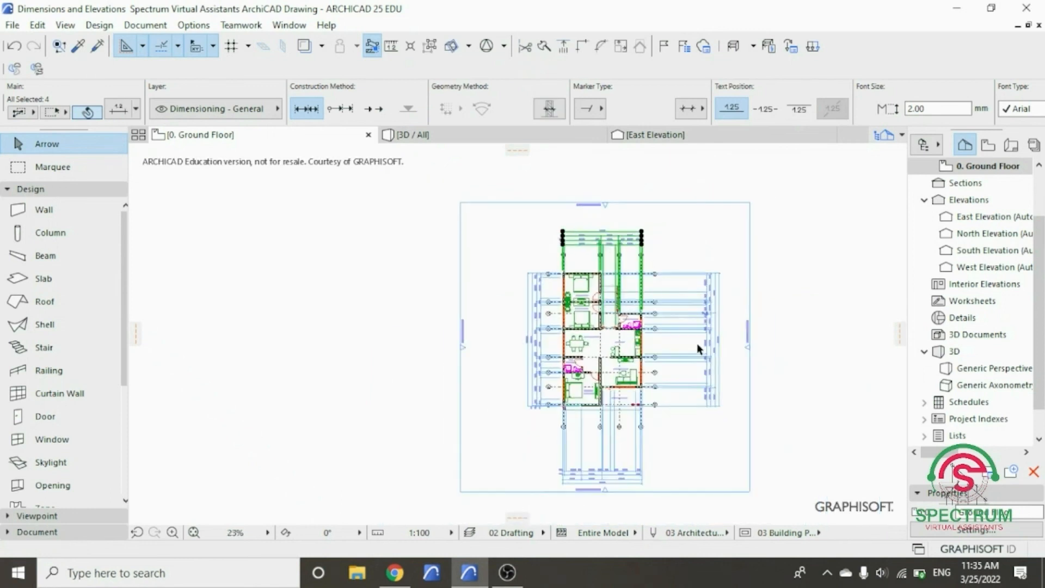
- Select the four east-side dimension chains and drag them about 4.9 m horizontally toward the building
click(737, 387)
drag(736, 387, 689, 291)
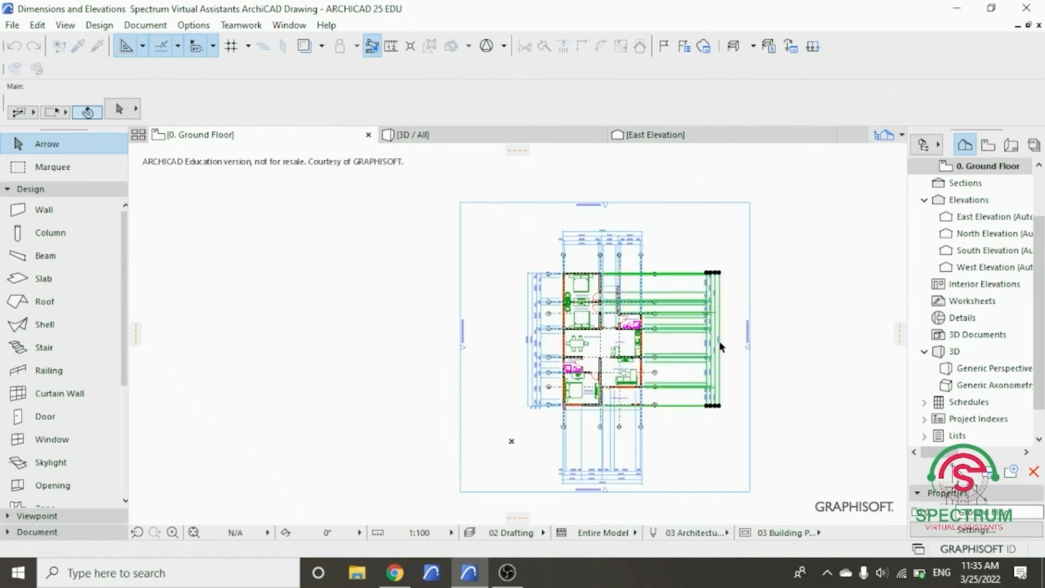
scroll(720, 347, up, 5)
right_click(768, 220)
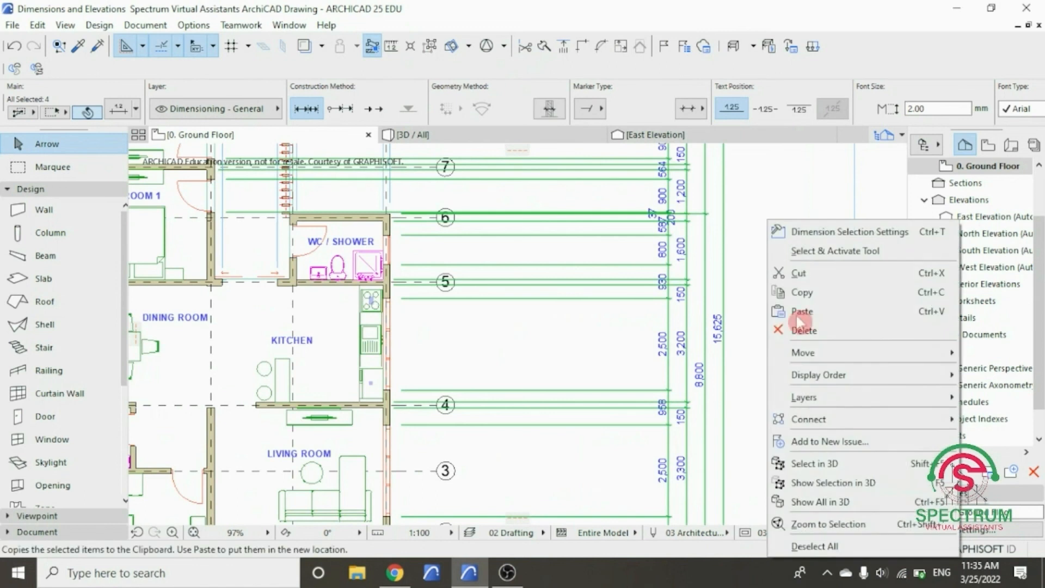
mouse_move(803, 353)
click(751, 345)
click(668, 317)
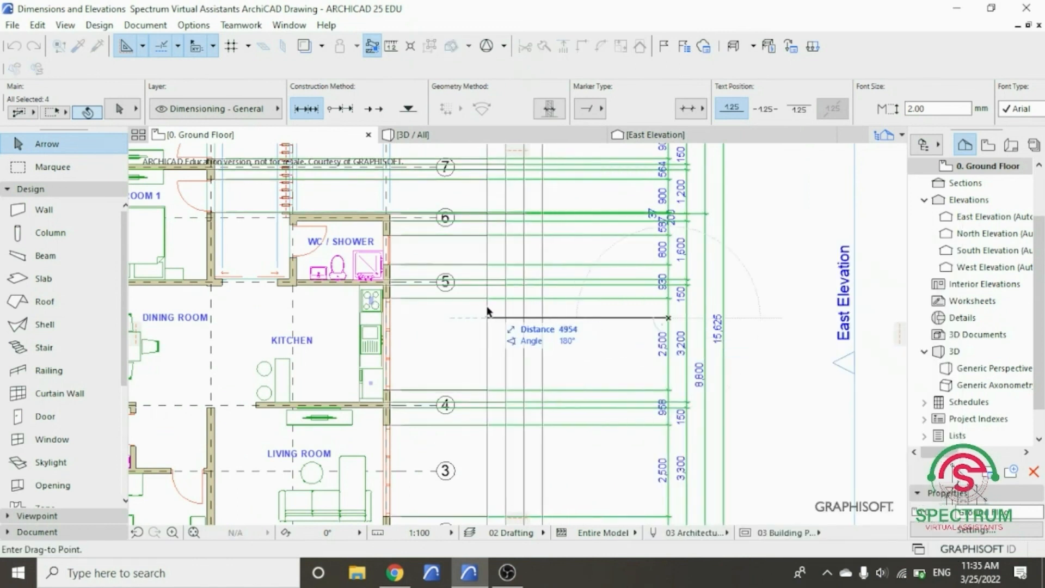
click(490, 311)
scroll(545, 302, down, 5)
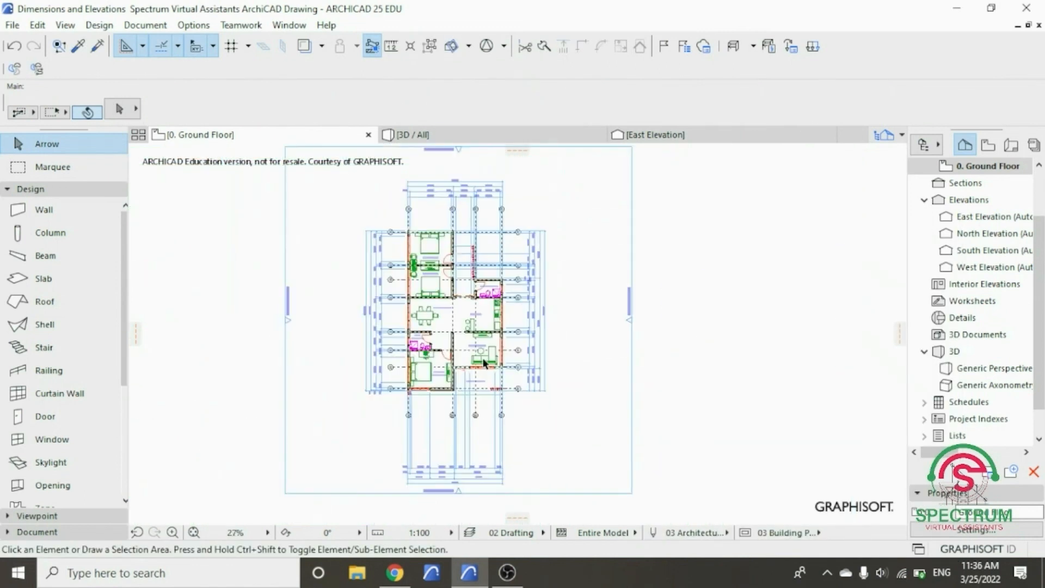
- Select the four dimension chains on the south side, drag them vertically closer to the building, and deselect them
scroll(498, 492, up, 2)
click(511, 486)
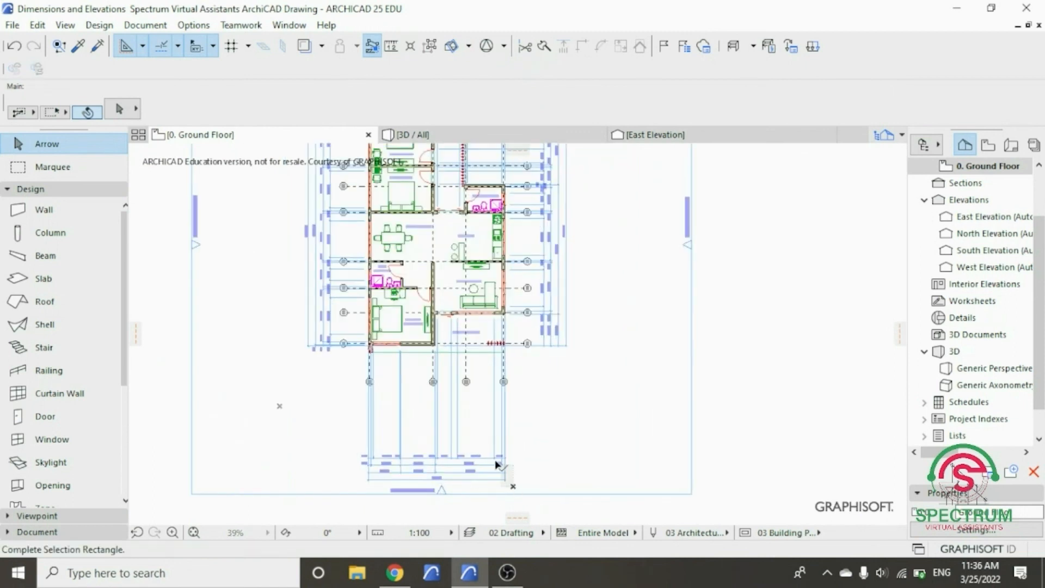
click(344, 413)
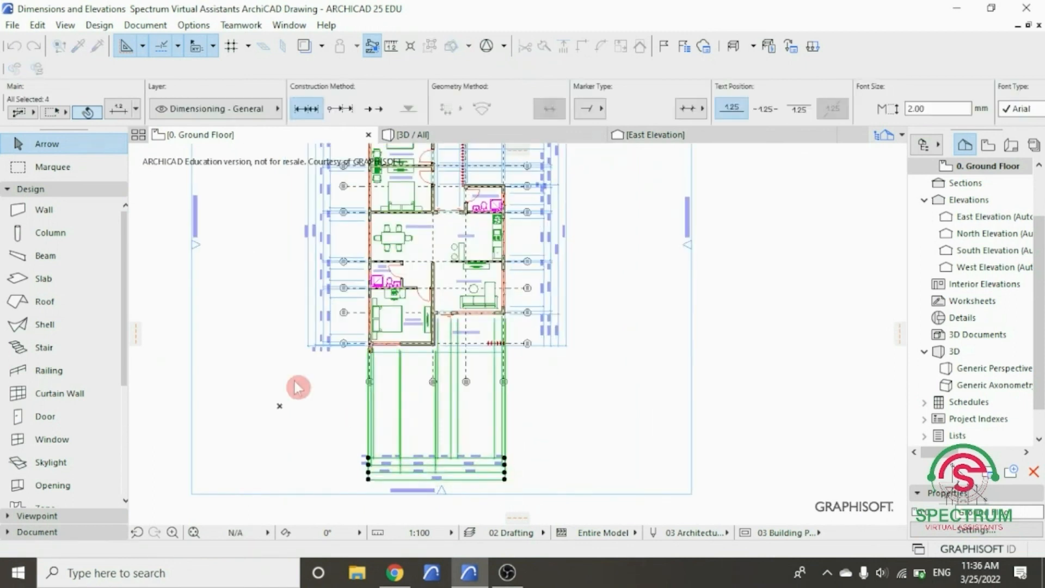
right_click(296, 386)
click(478, 184)
click(515, 175)
click(440, 457)
click(445, 402)
click(586, 419)
scroll(580, 442, down, 2)
scroll(402, 226, up, 3)
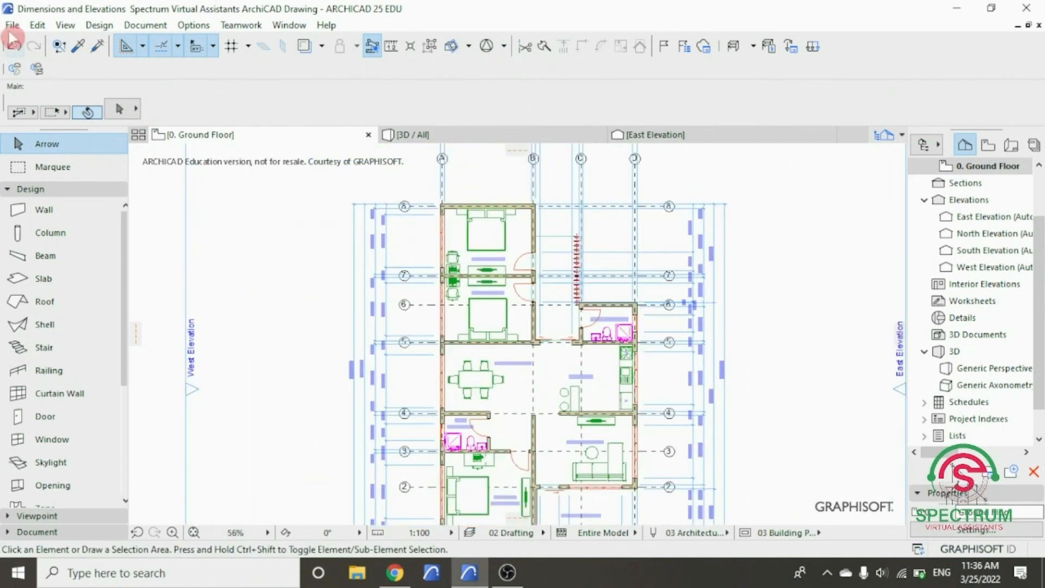
- Save the project with the exterior dimension lines repositioned around the ground floor plan
click(12, 25)
click(41, 123)
scroll(394, 254, down, 3)
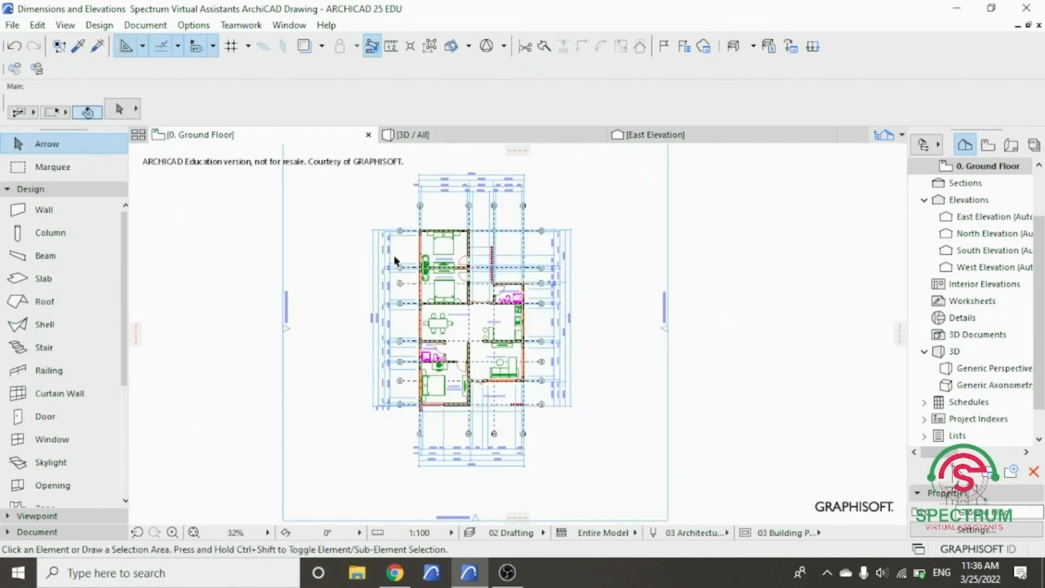
scroll(391, 272, up, 2)
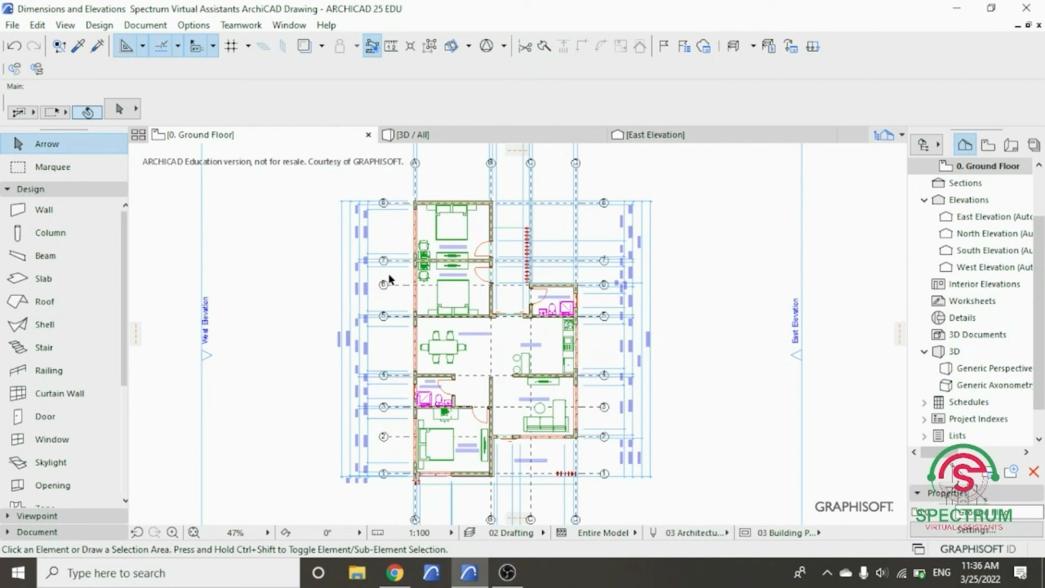
scroll(389, 280, up, 4)
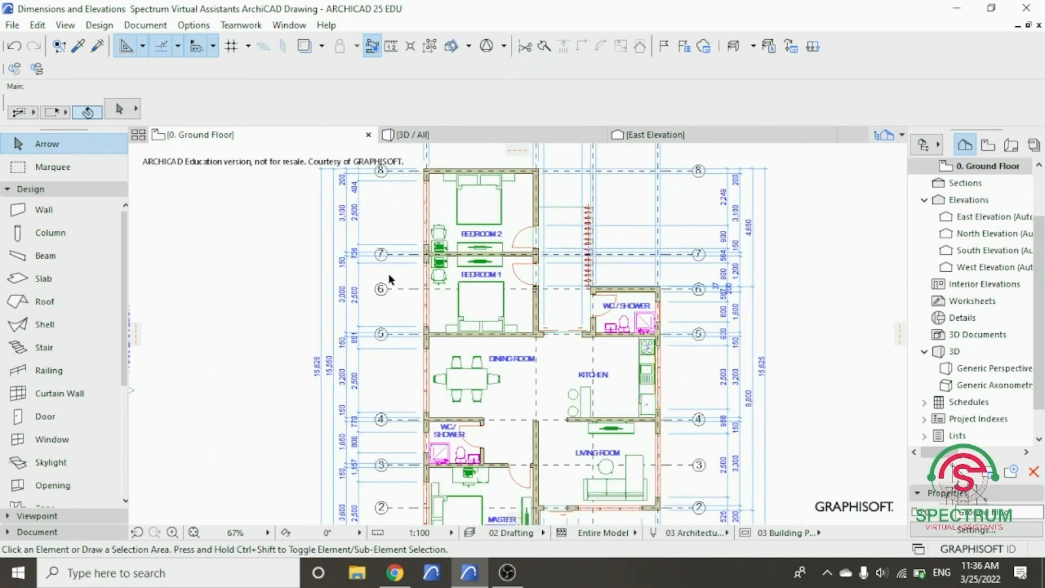